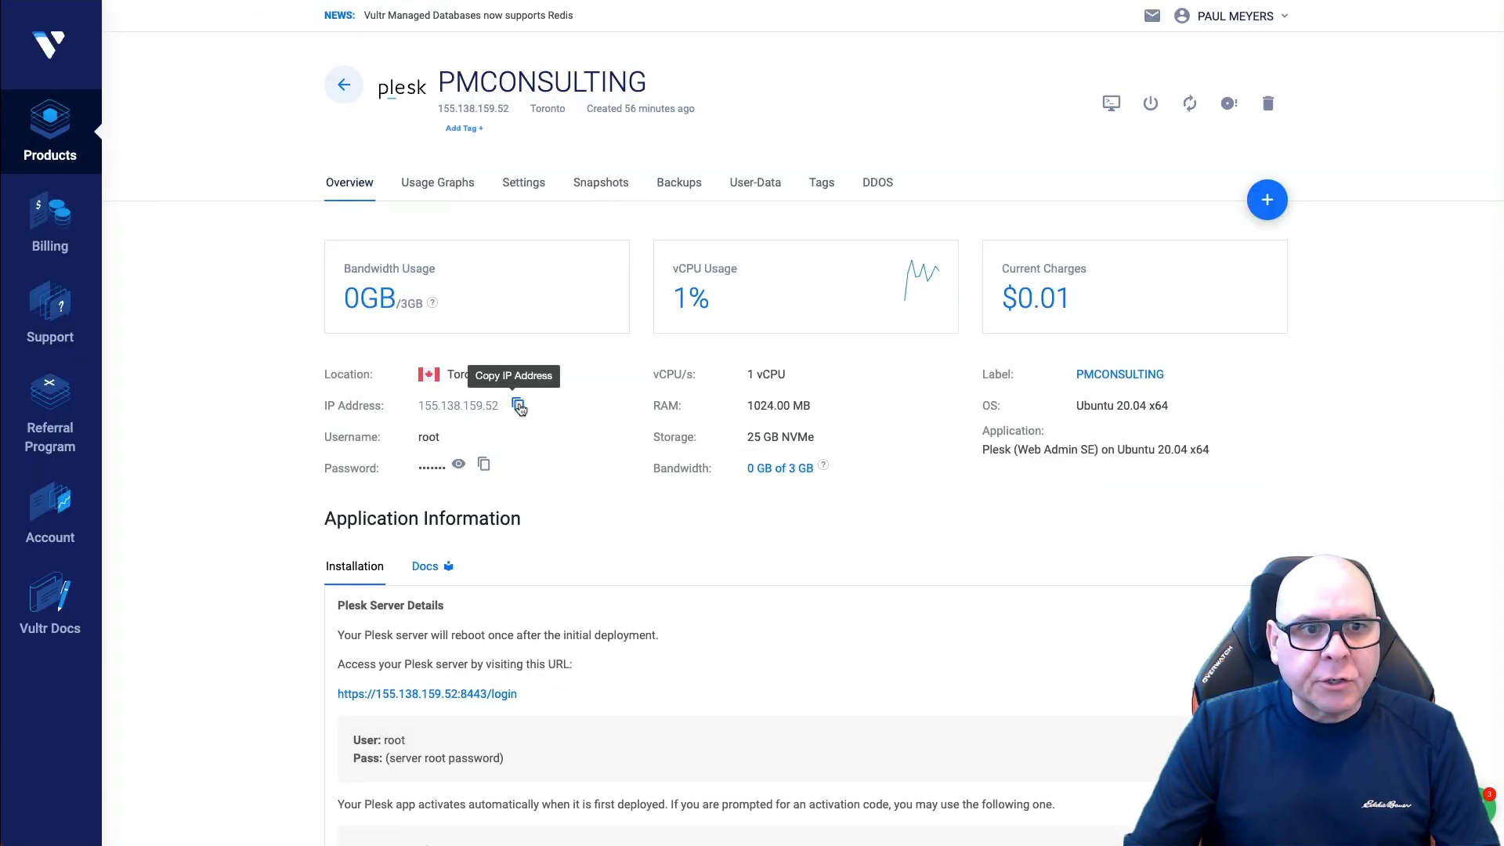
Step: Copy the IP address 155.138.159.52 from the PMCONSULTING server's Vultr overview page
left_click(518, 406)
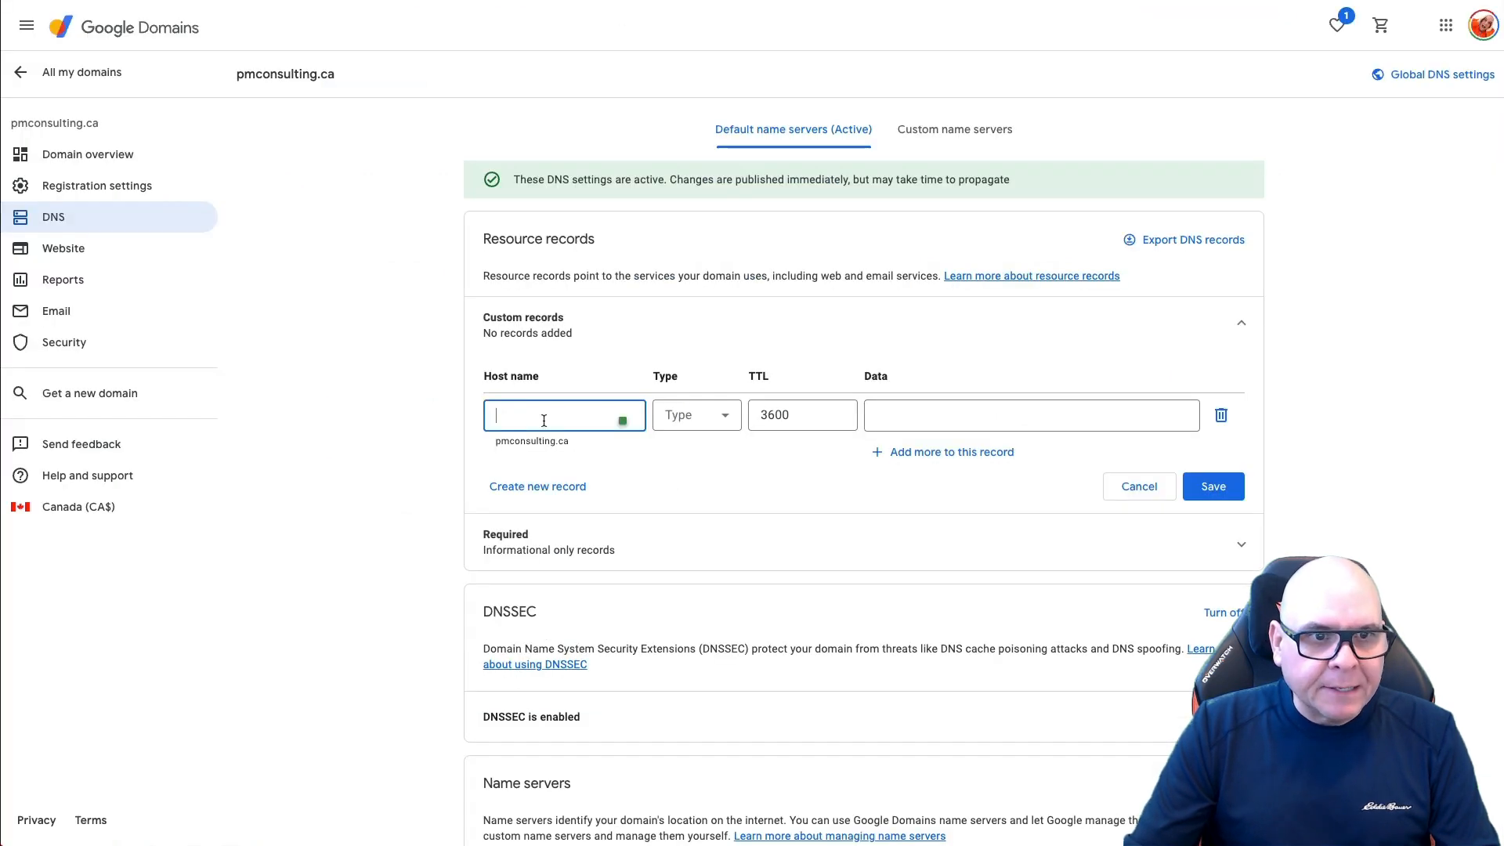
Step: Add an A record for pmconsulting.ca pointing to 155.138.159.52
left_click(732, 420)
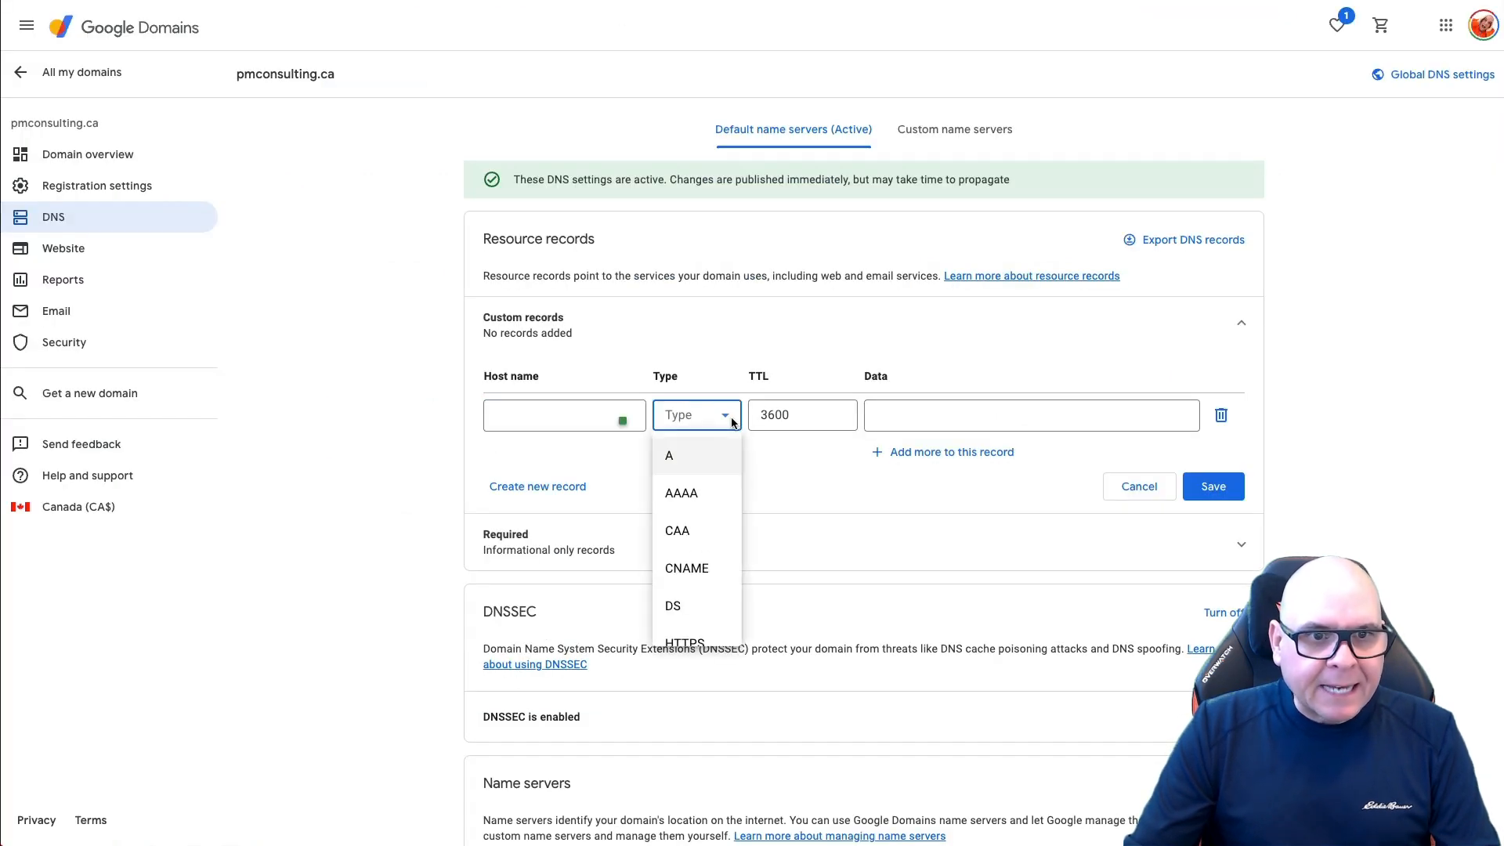
left_click(704, 455)
left_click(1005, 418)
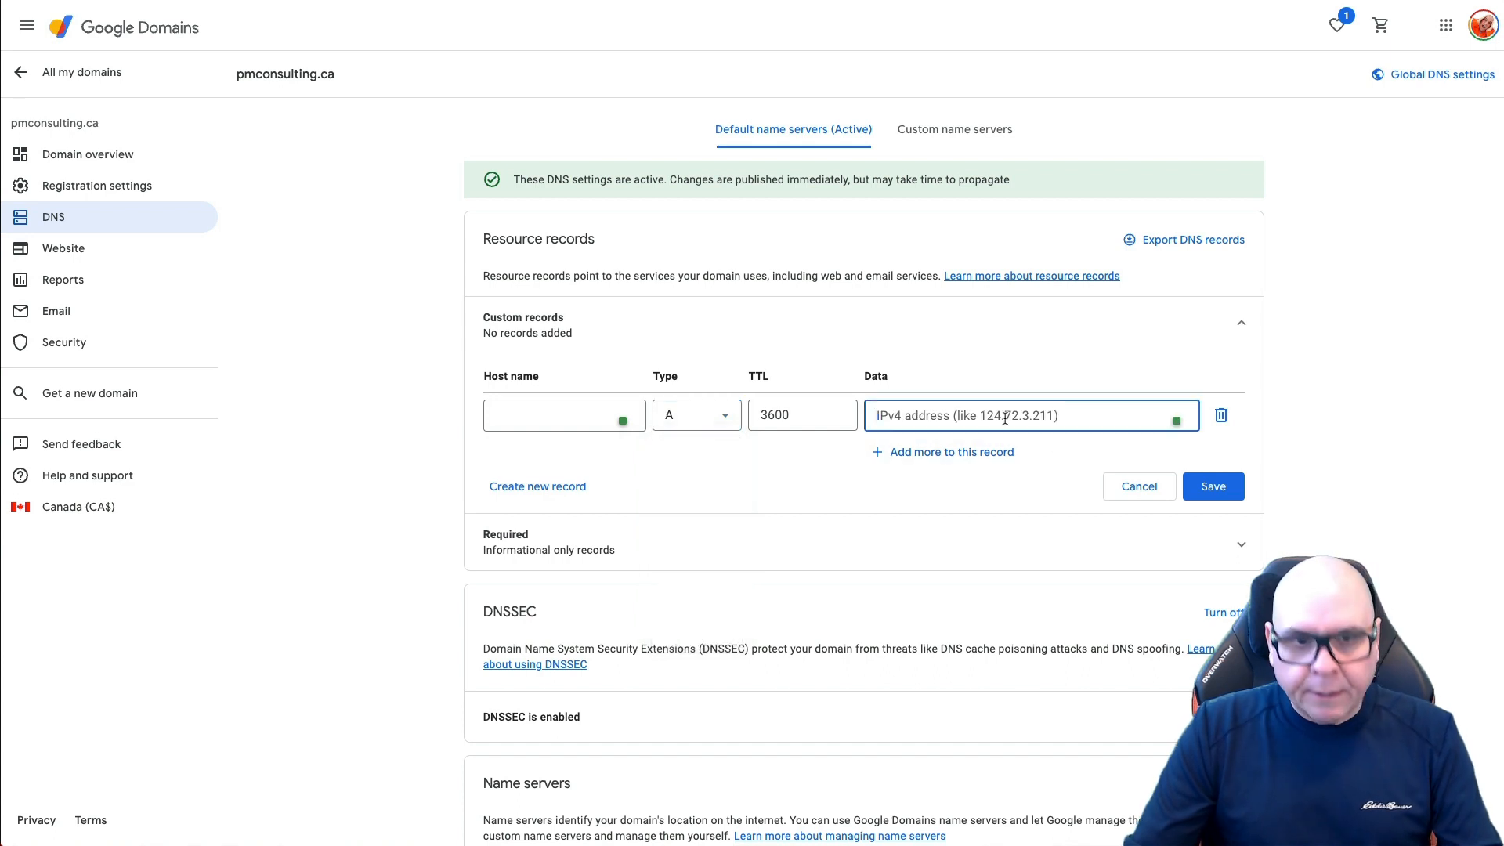
key("ctrl+v")
left_click(1220, 486)
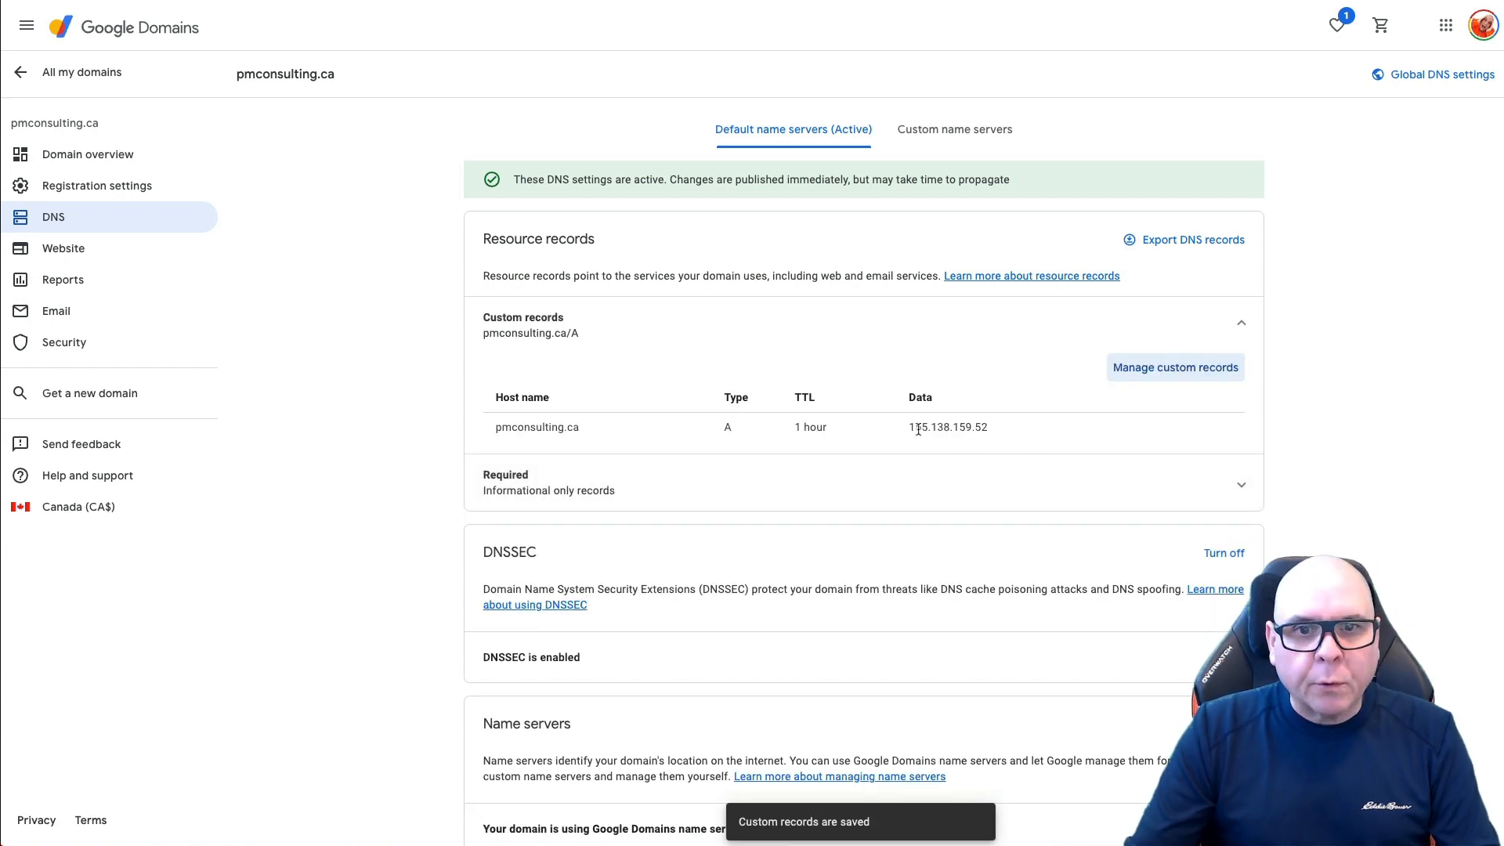
Step: Add a www CNAME record pointing to pmconsulting.ca
left_click(1184, 370)
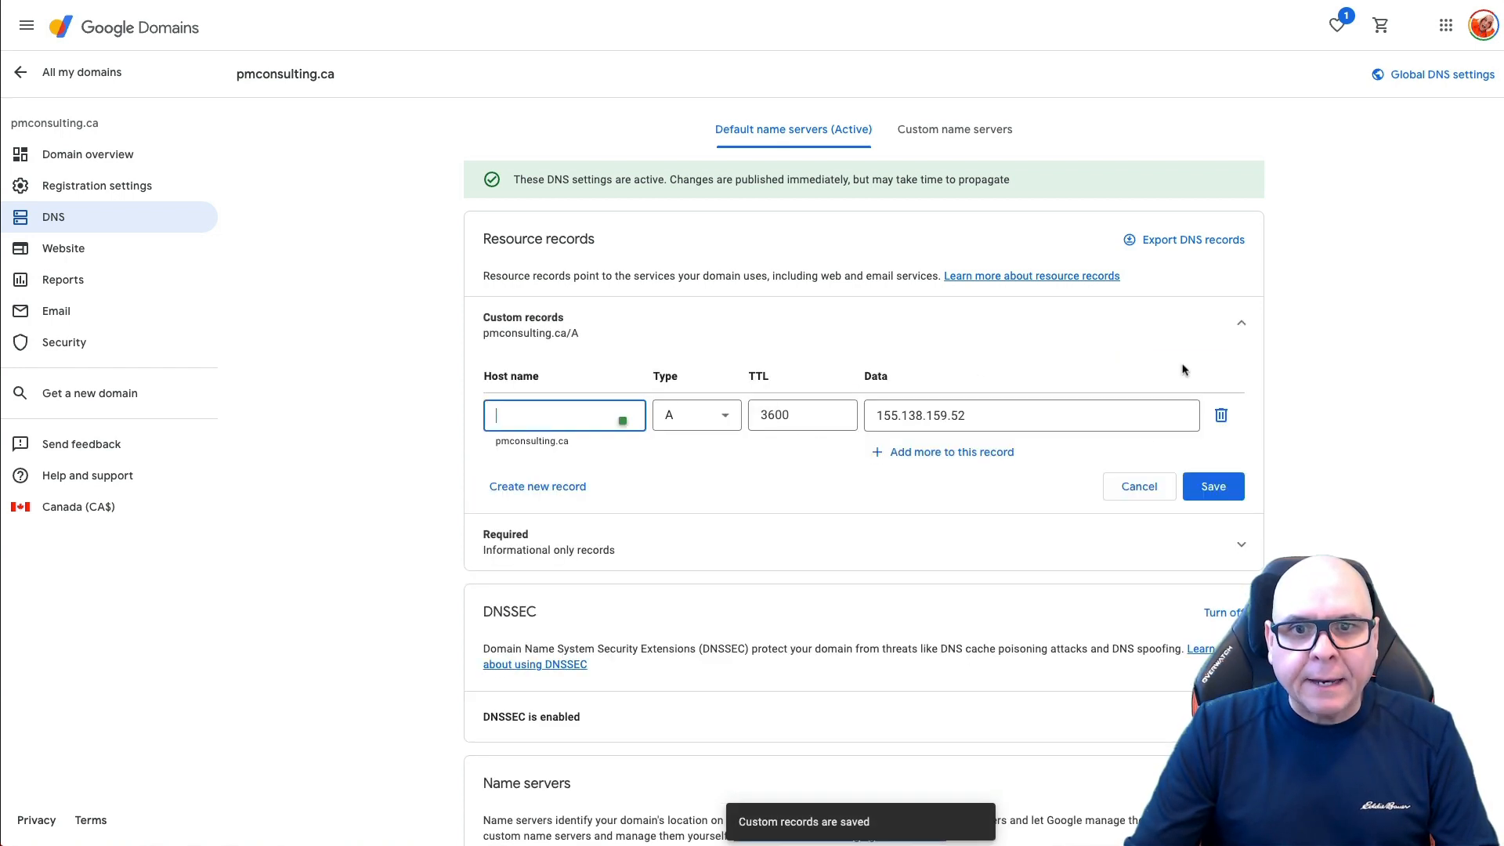
left_click(576, 485)
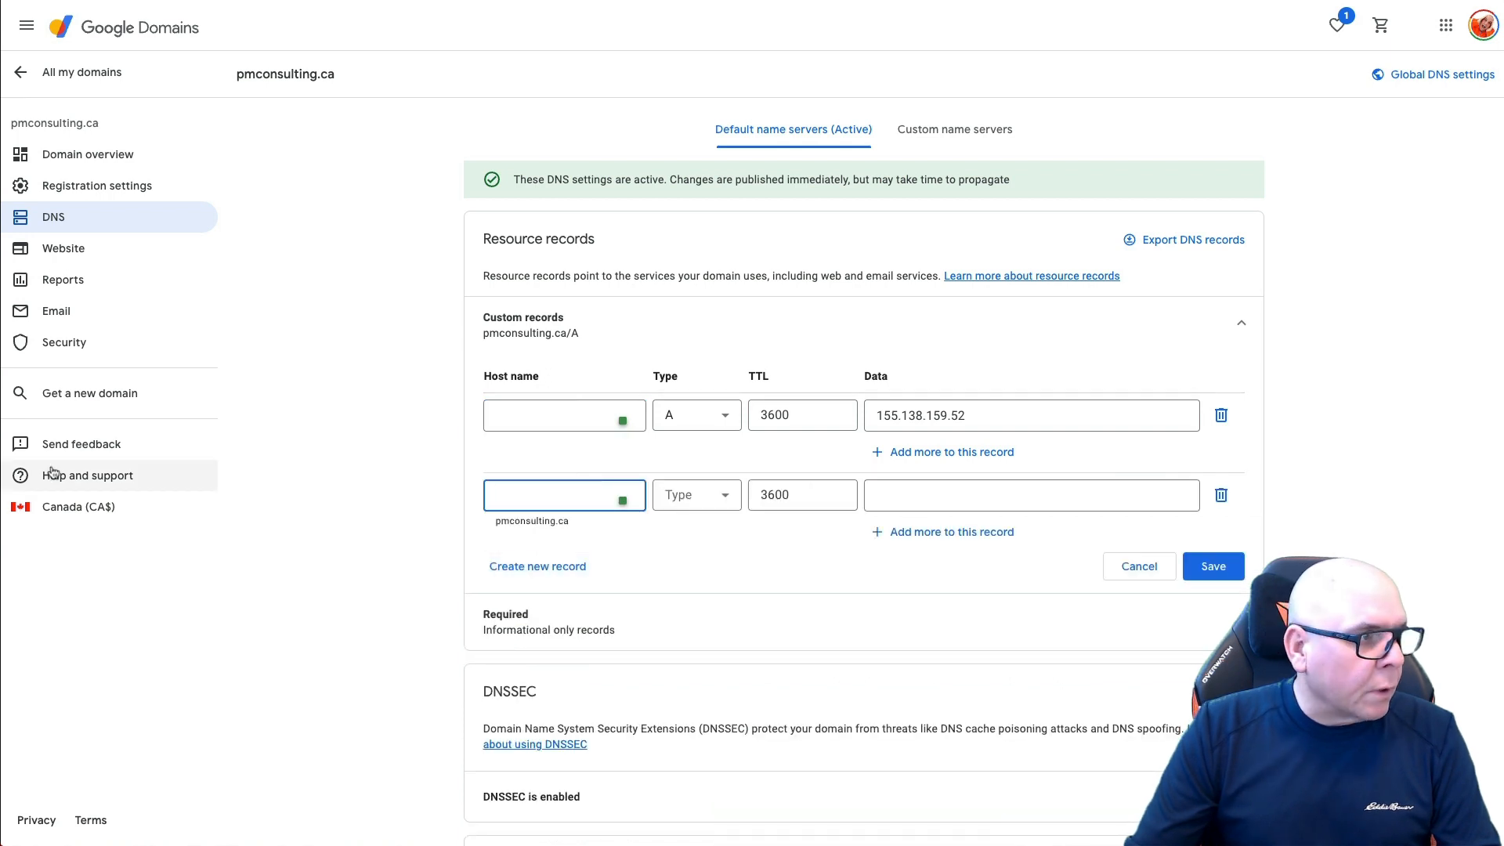
left_click(667, 502)
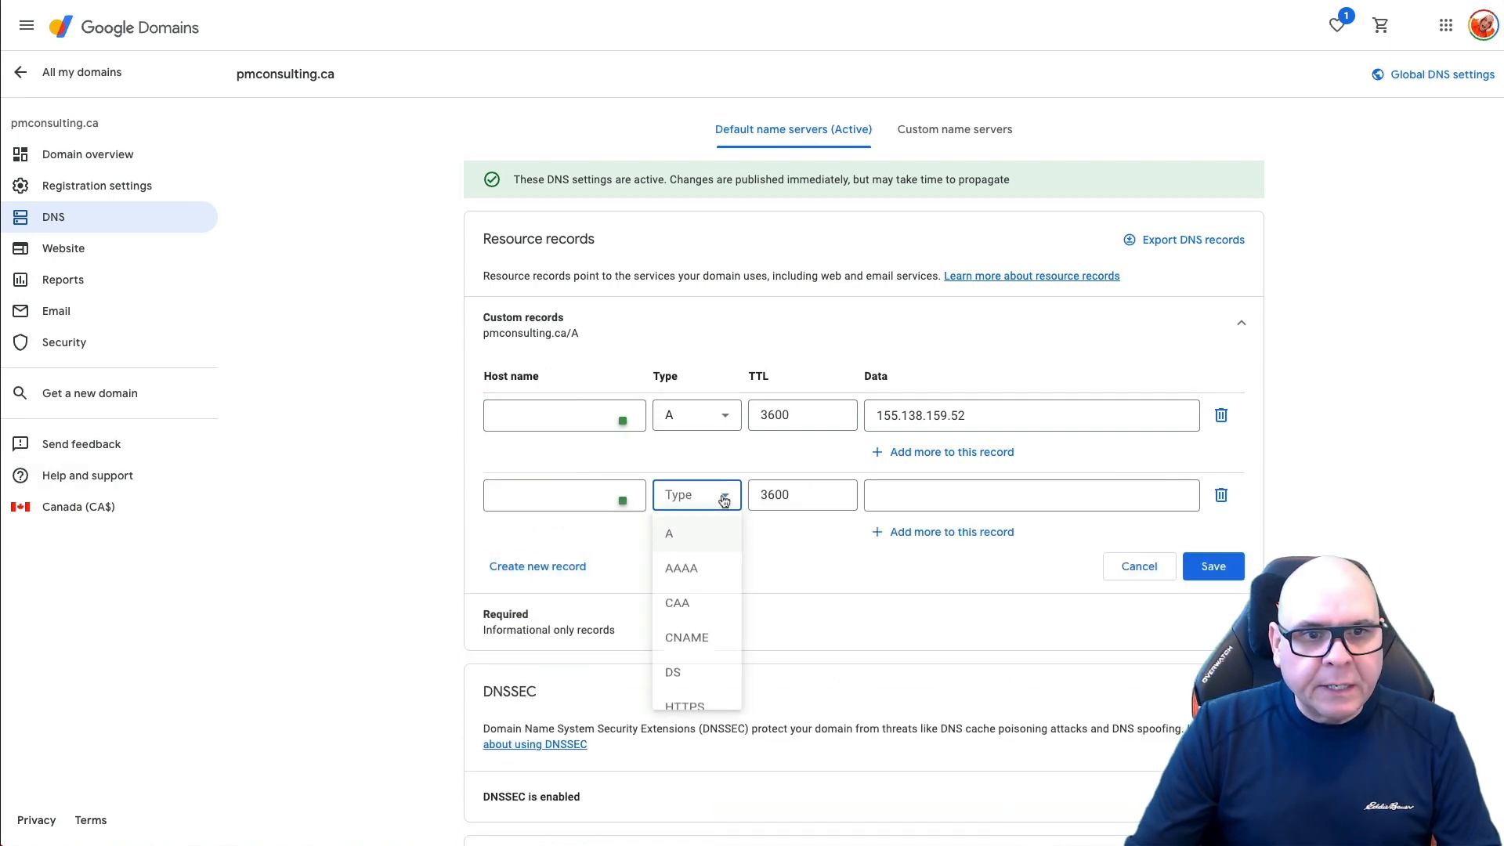
left_click(694, 640)
left_click(512, 491)
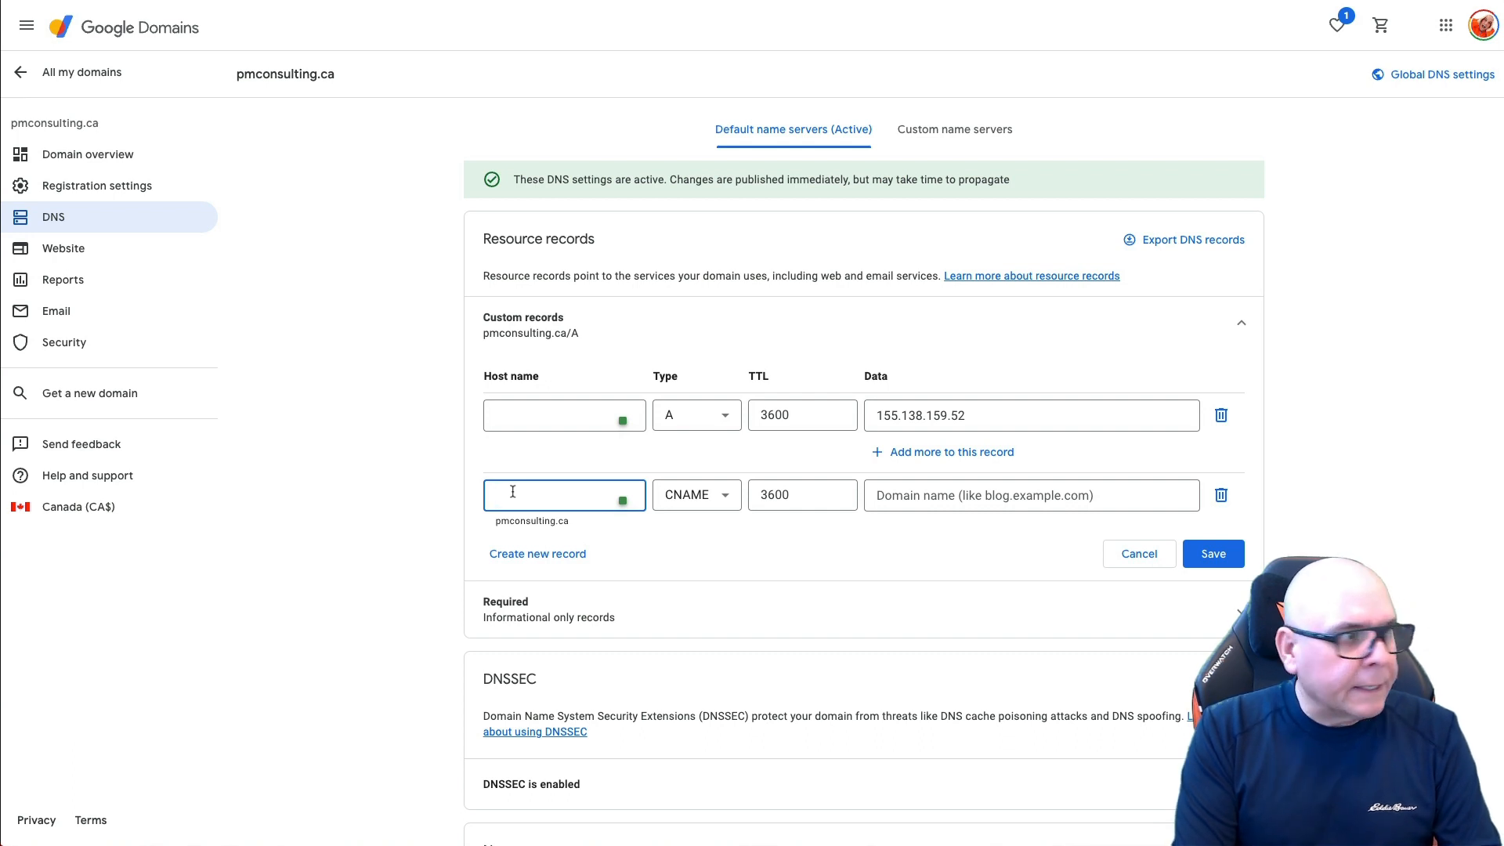
type("www")
left_click(872, 496)
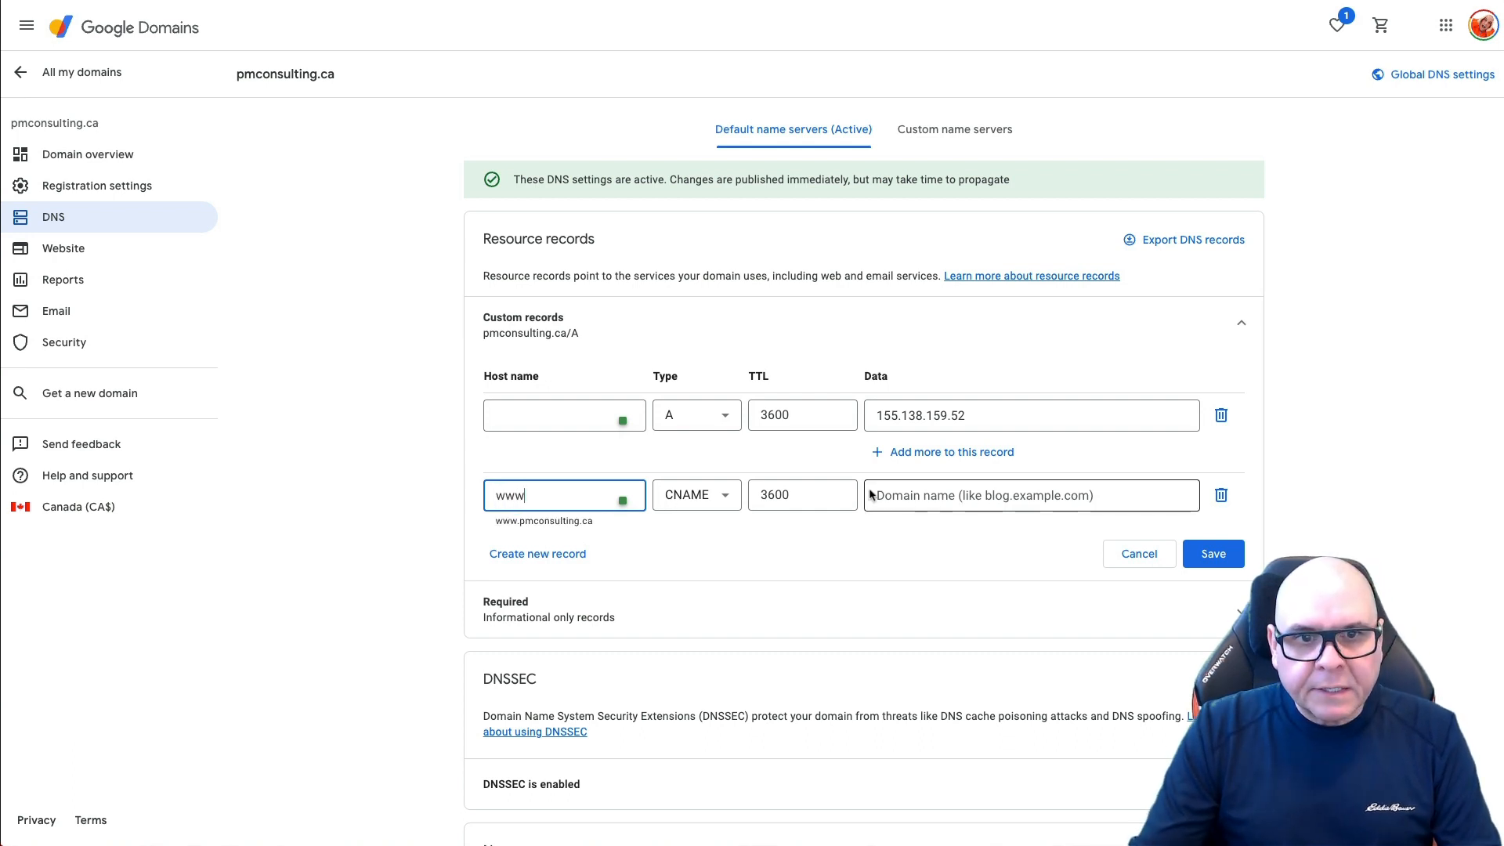
type("pmc")
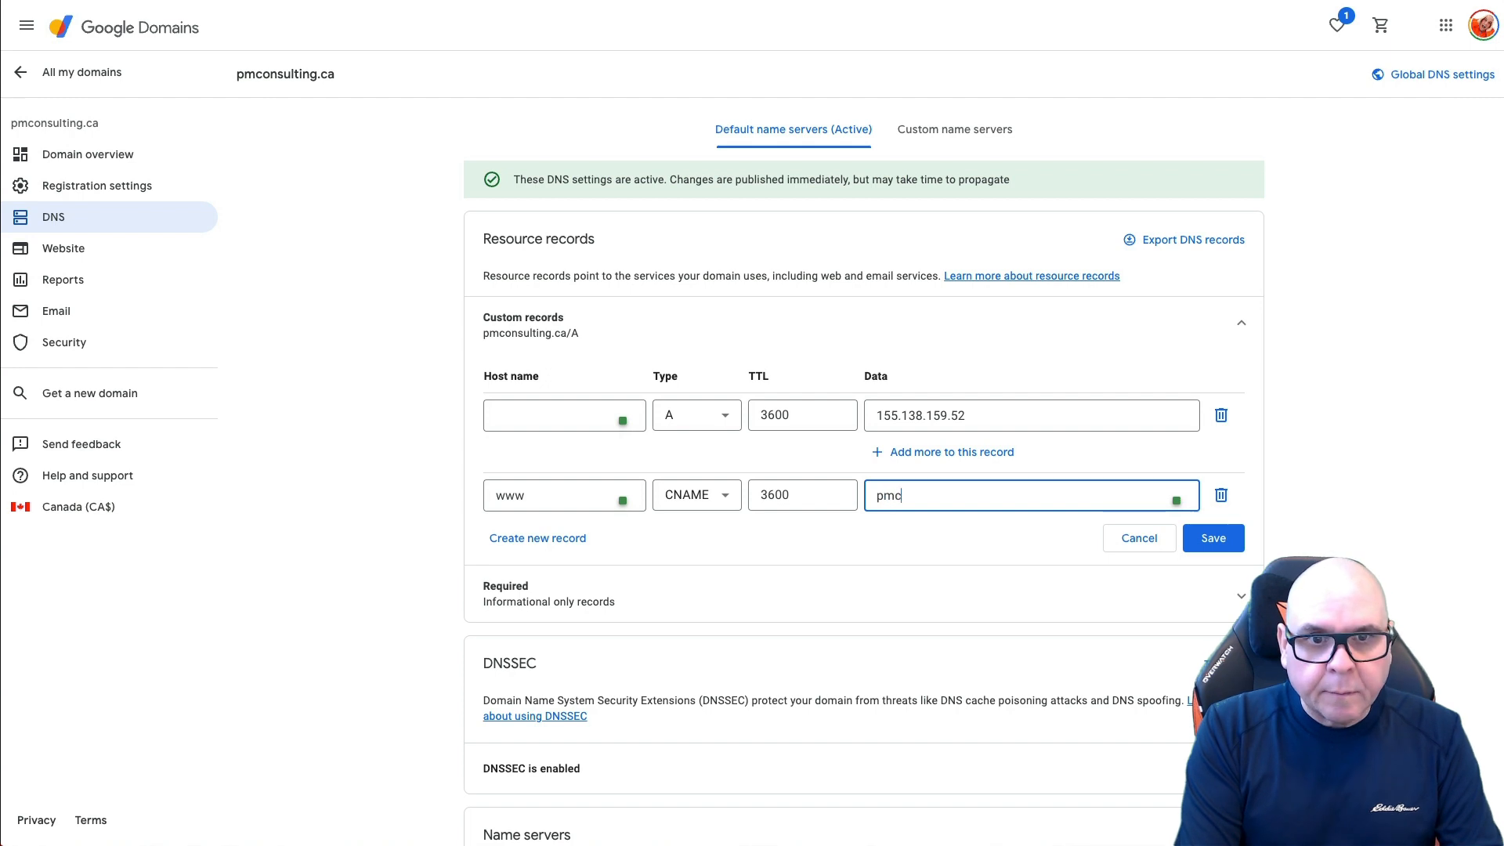
type("onsulting.ca")
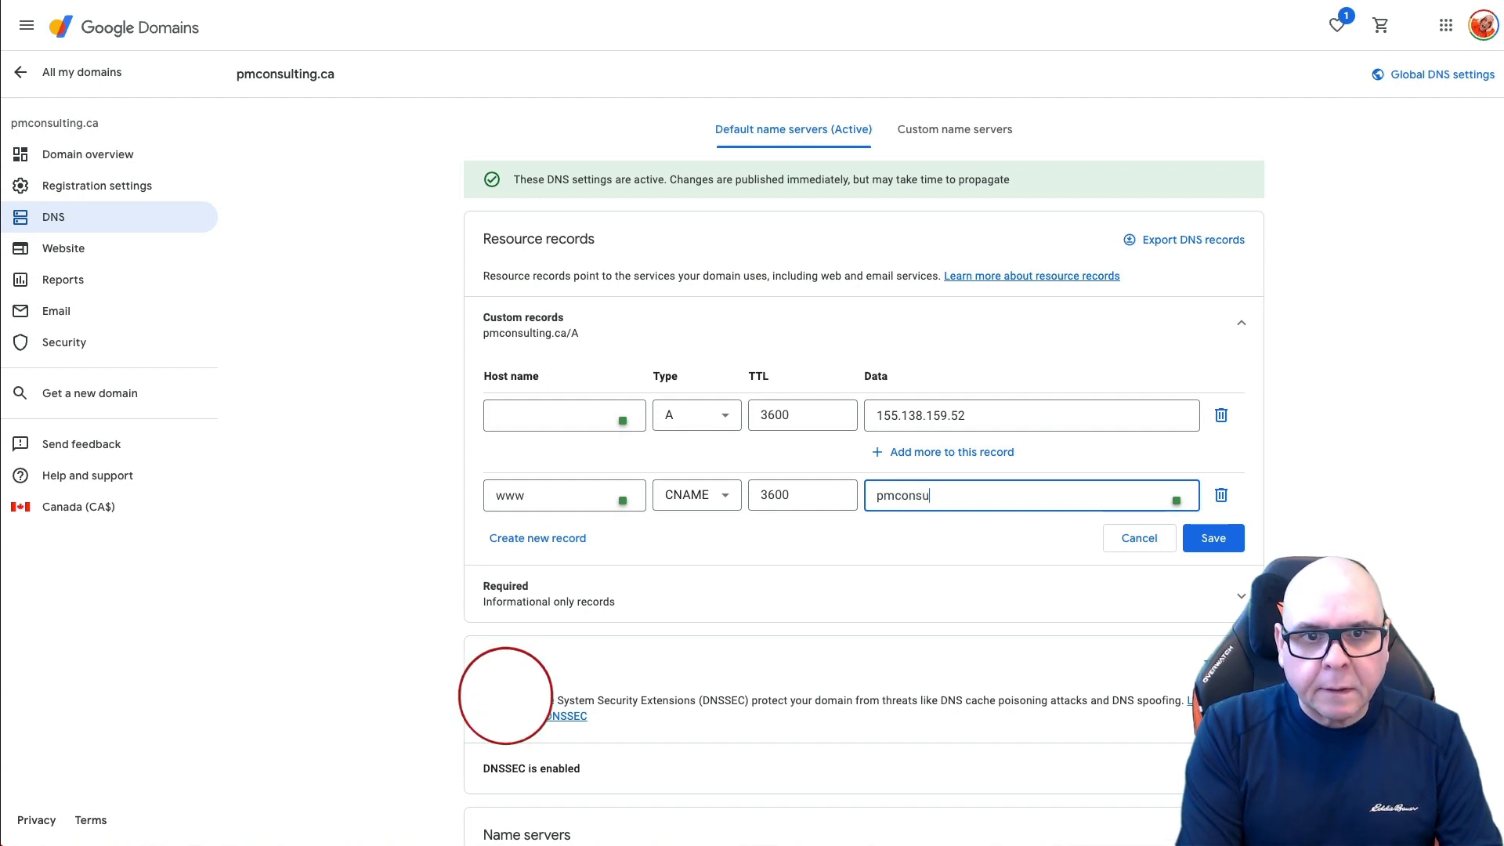
left_click(1197, 546)
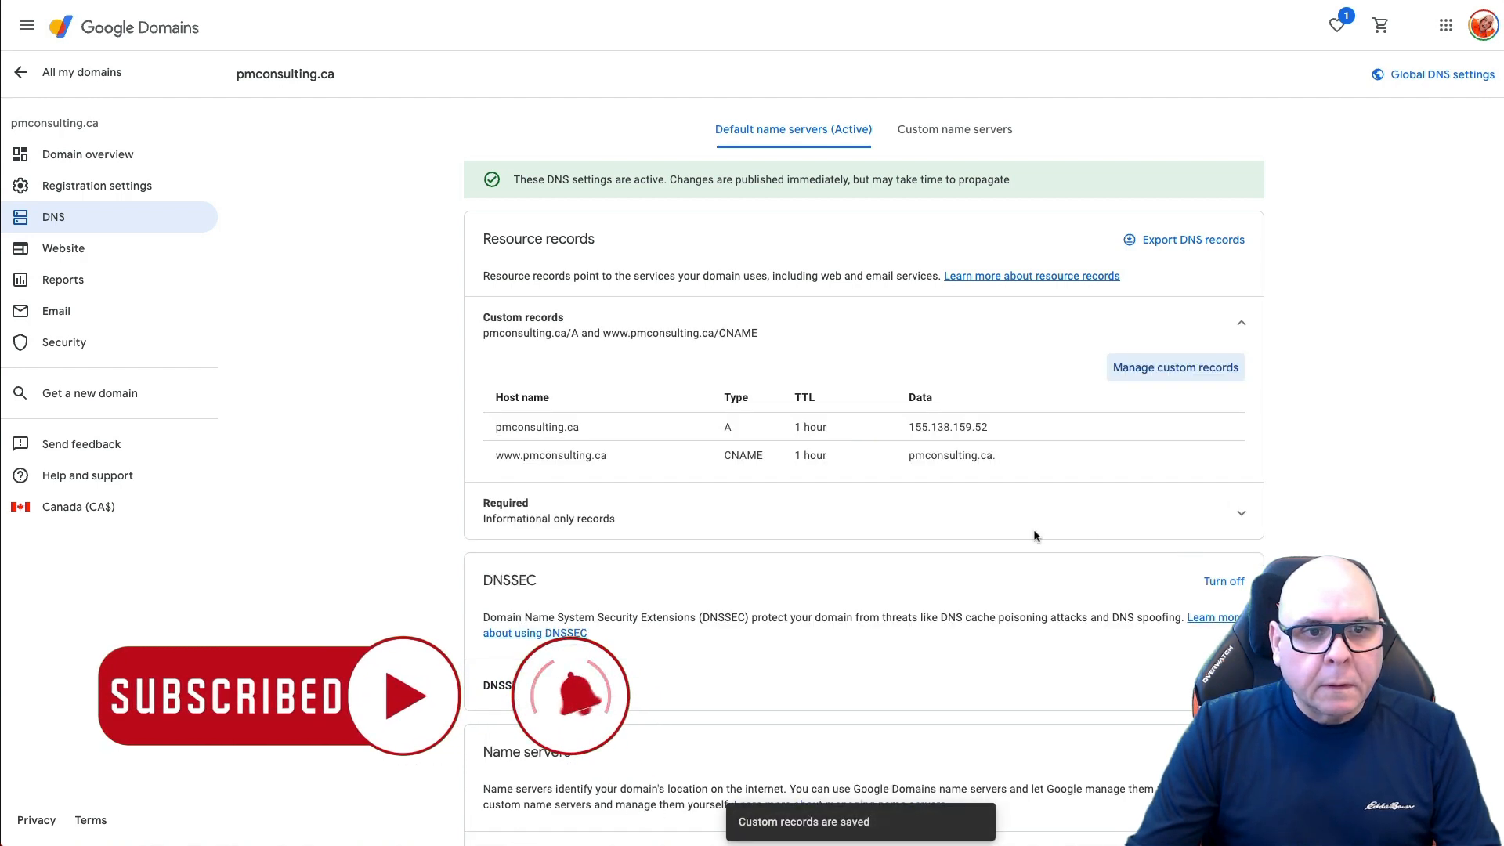
Step: Add a mail A record pointing to 155.138.159.52
left_click(1175, 367)
left_click(553, 540)
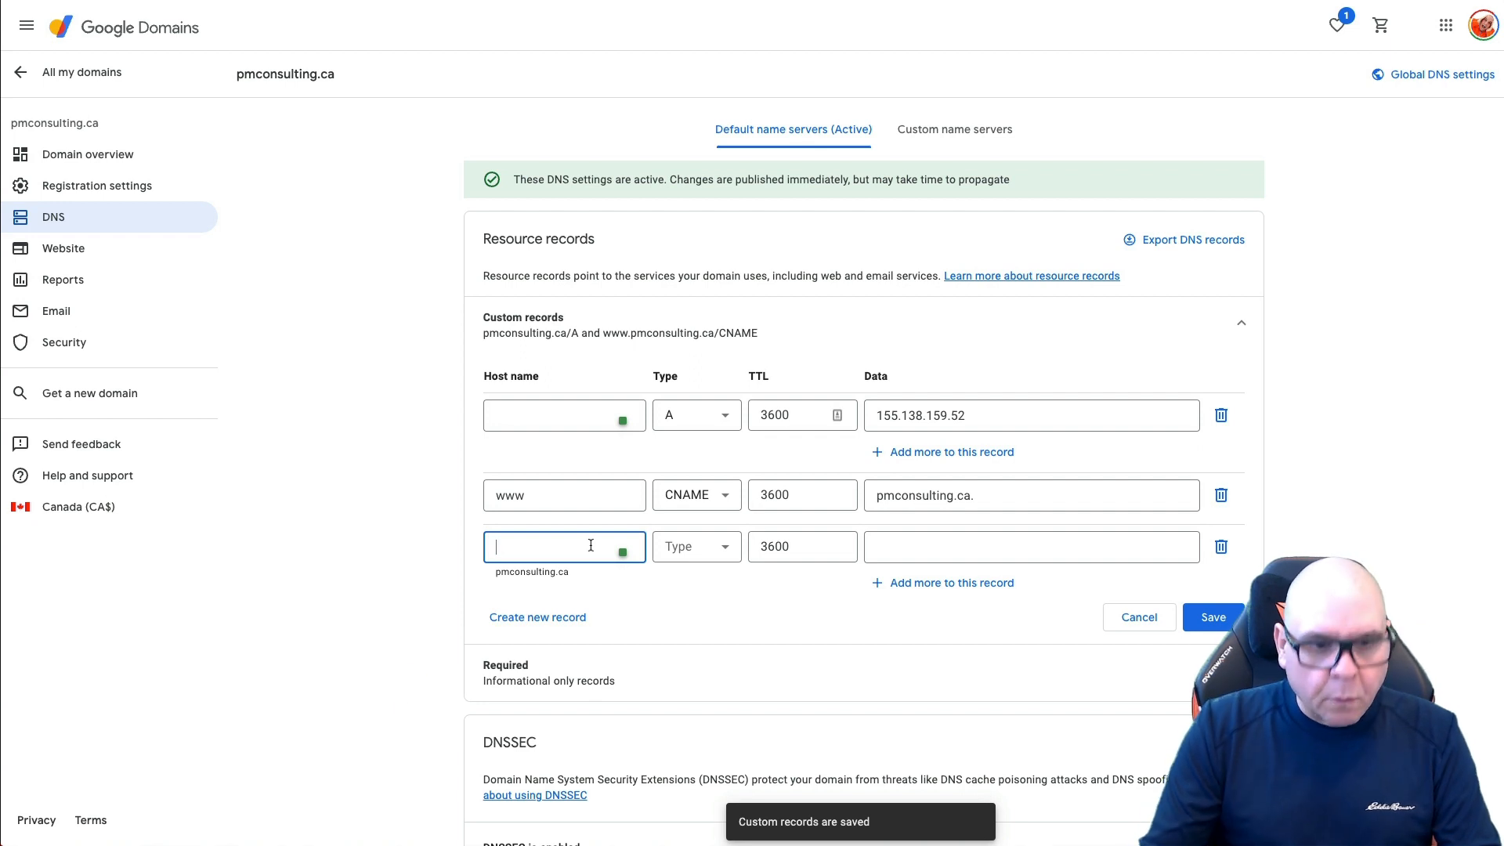
type("mail")
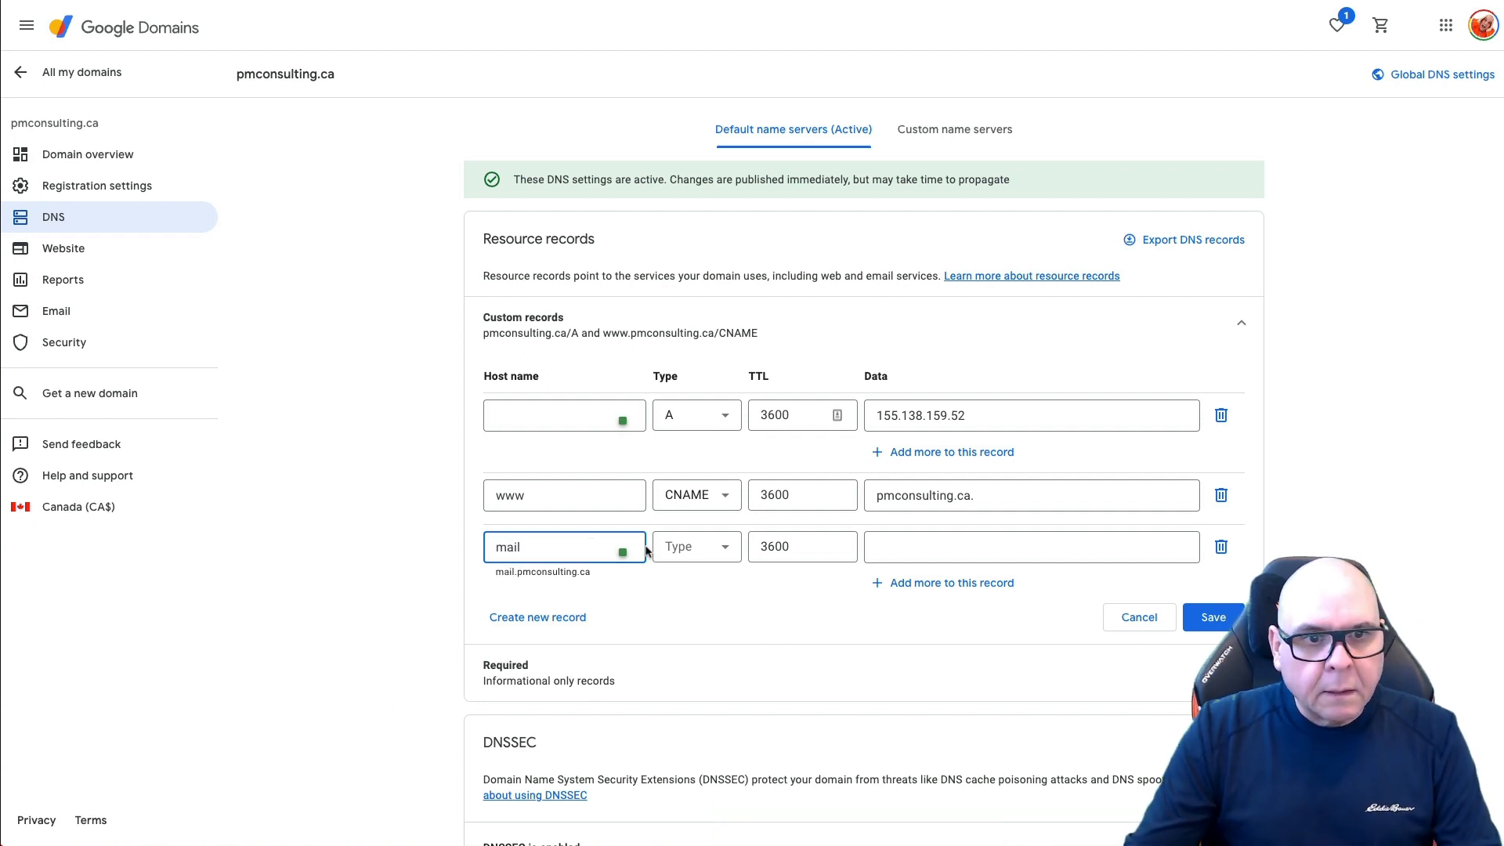
left_click(695, 547)
left_click(683, 584)
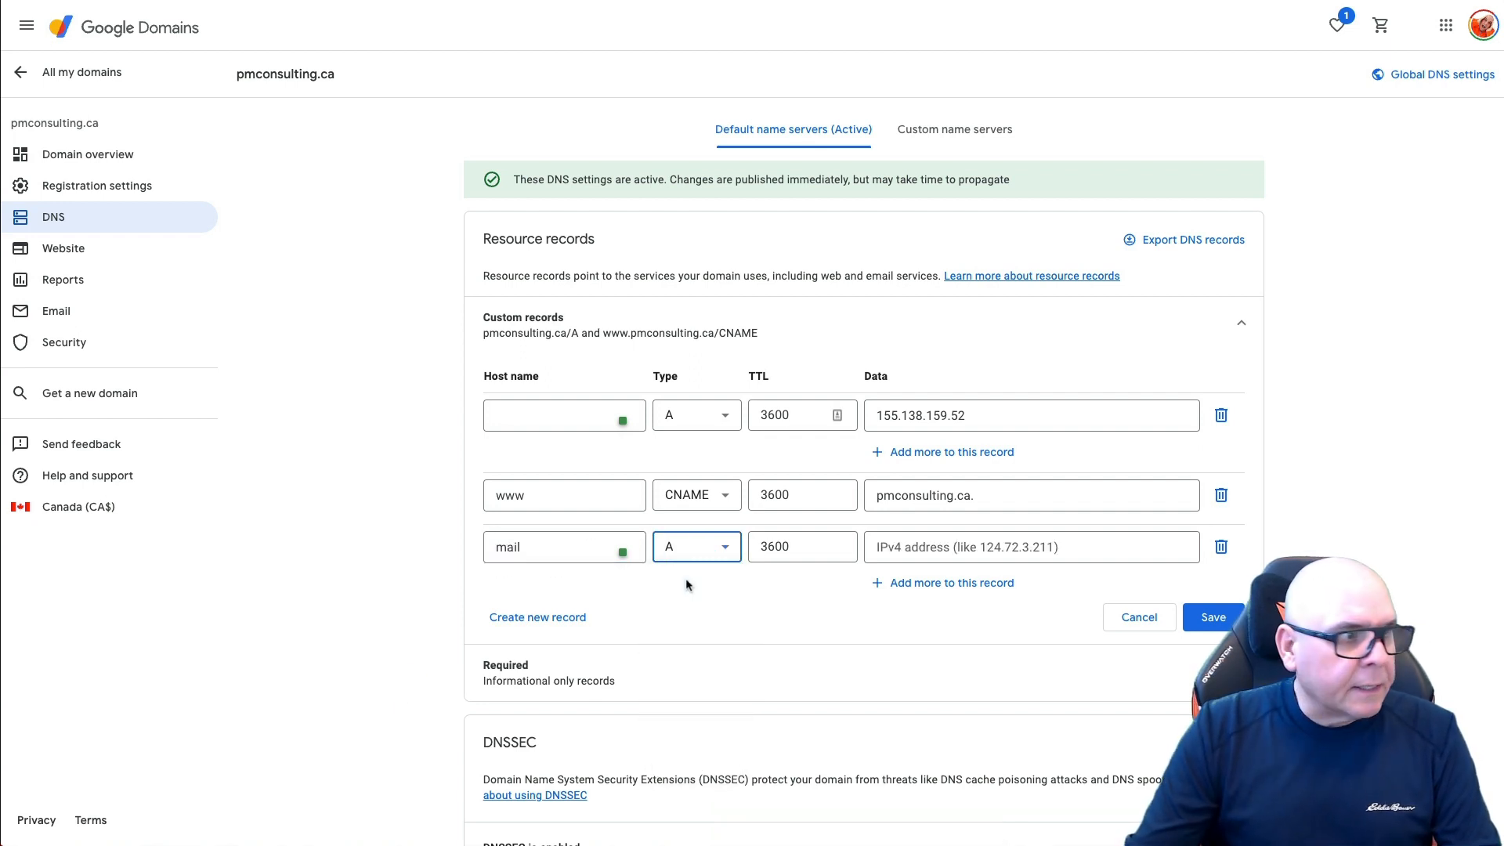
left_click(903, 553)
key("ctrl+v")
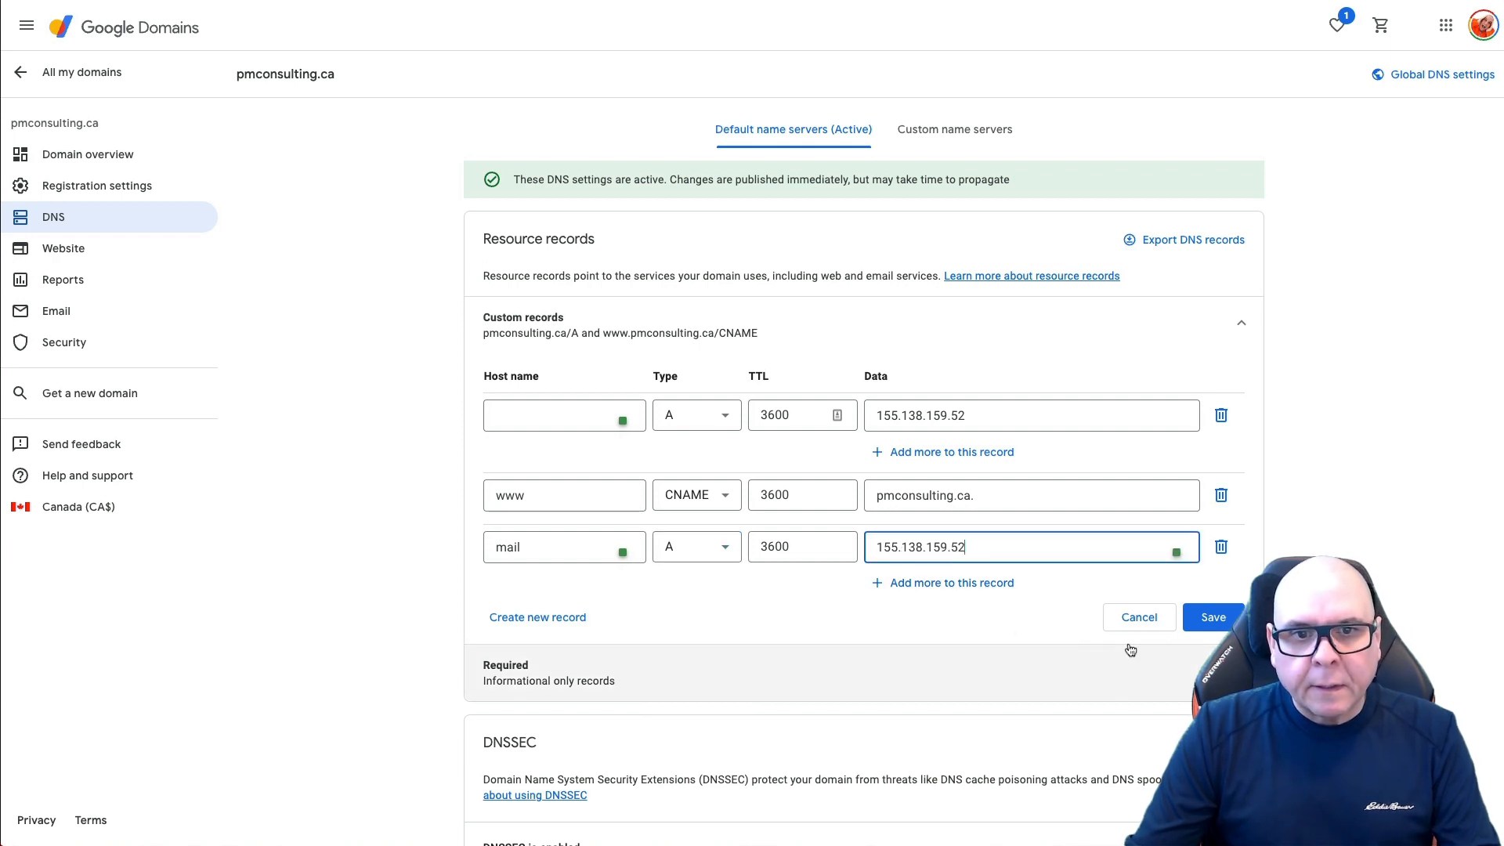
left_click(1217, 618)
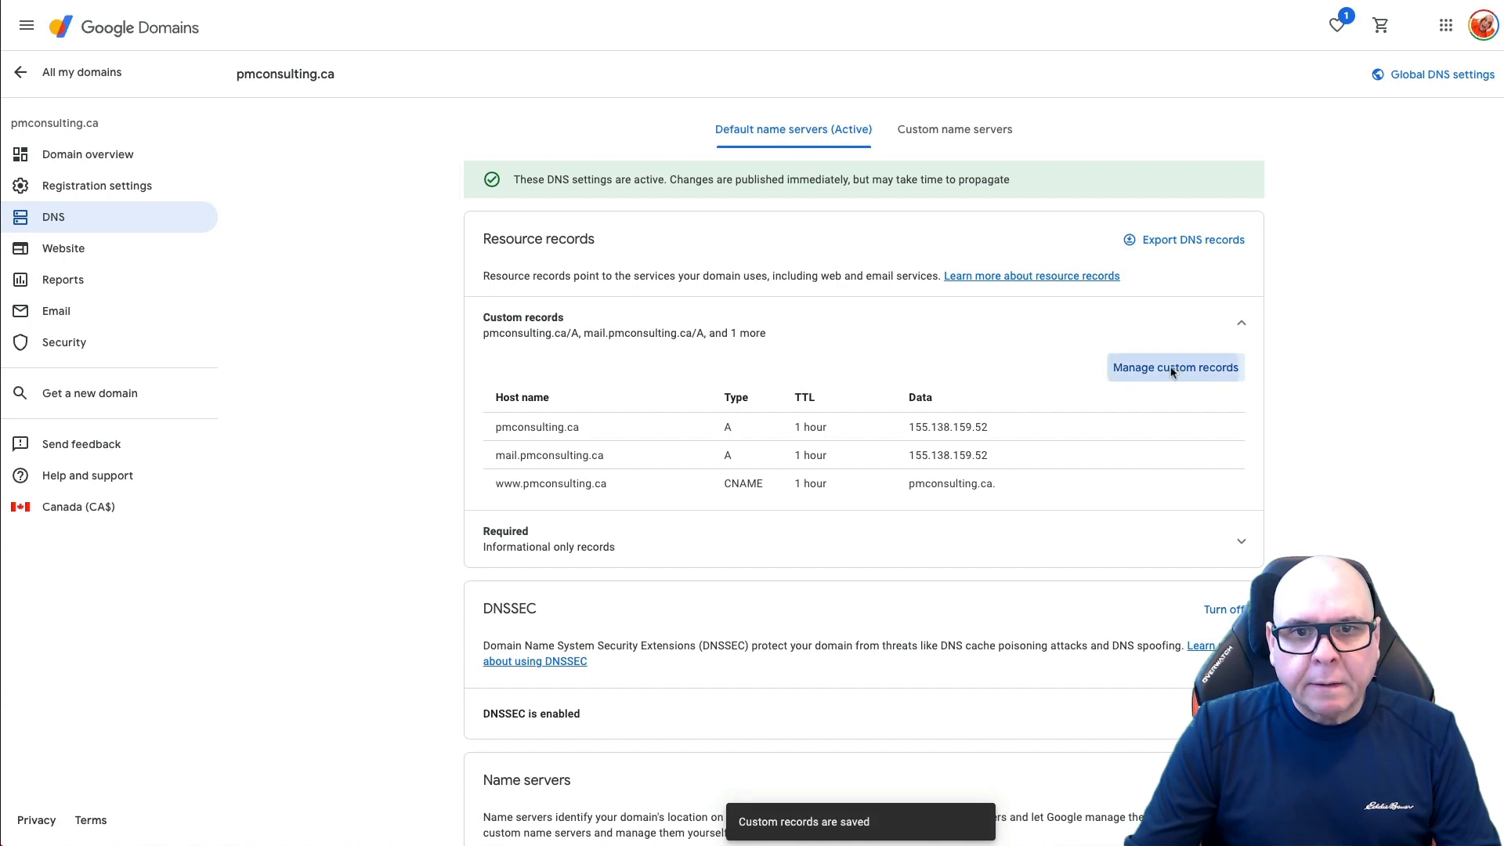
Step: Add a webmail A record pointing to 155.138.159.52
left_click(1171, 367)
left_click(538, 615)
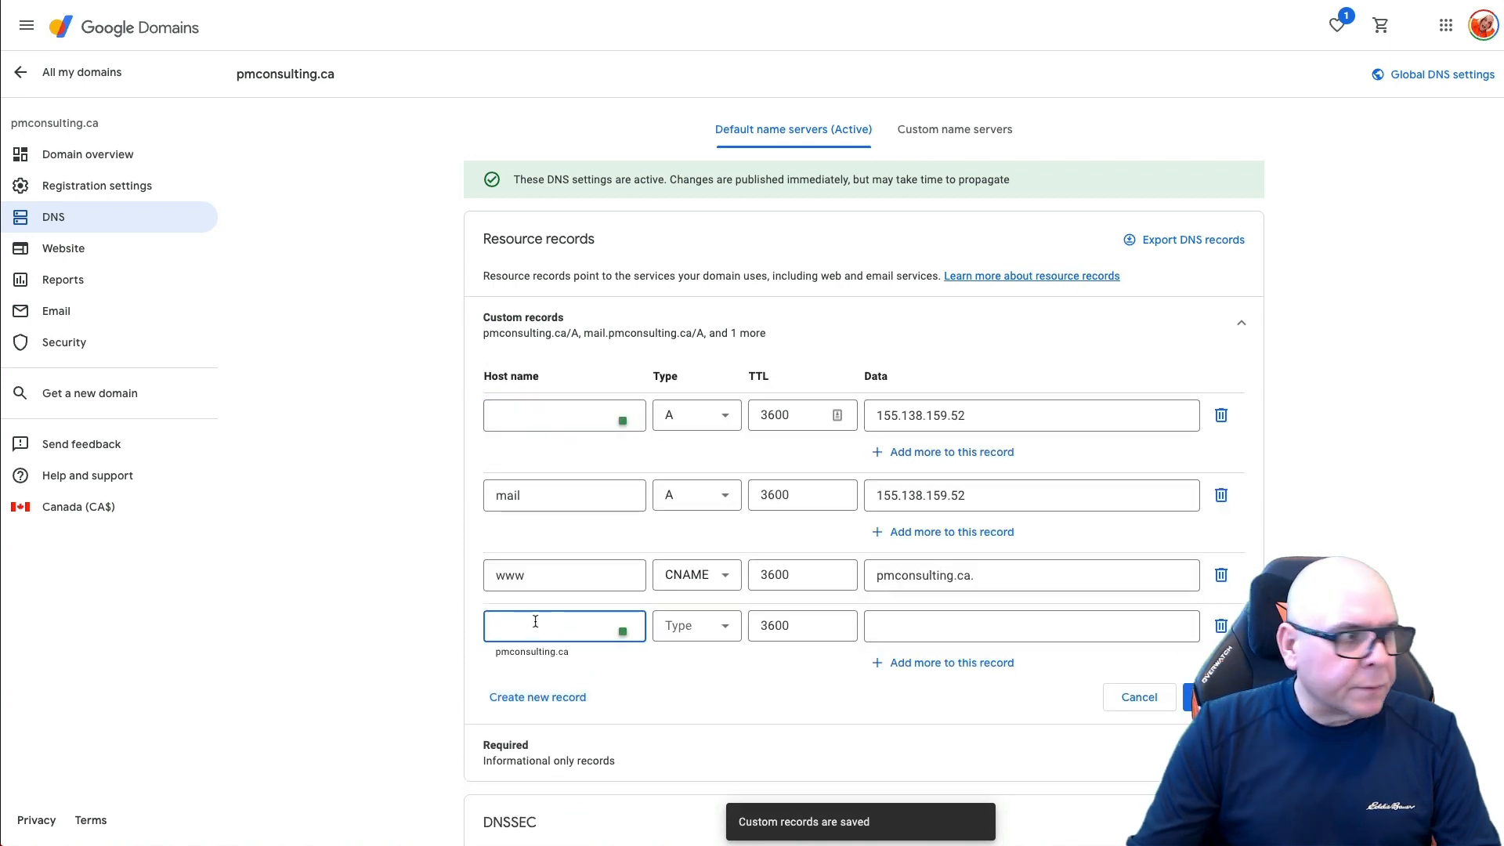
type("webm")
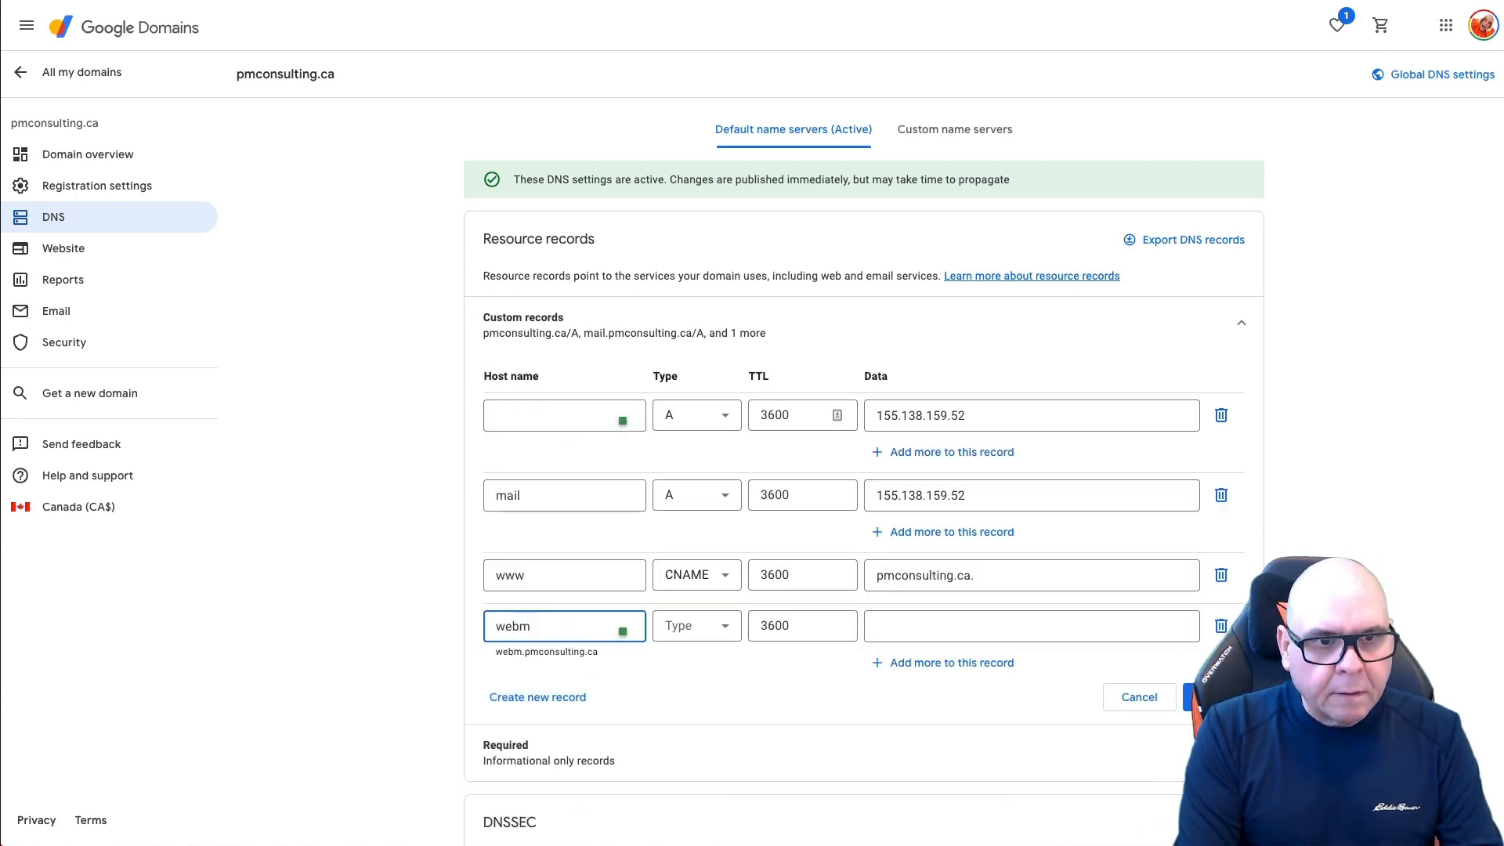
type("ail")
left_click(696, 626)
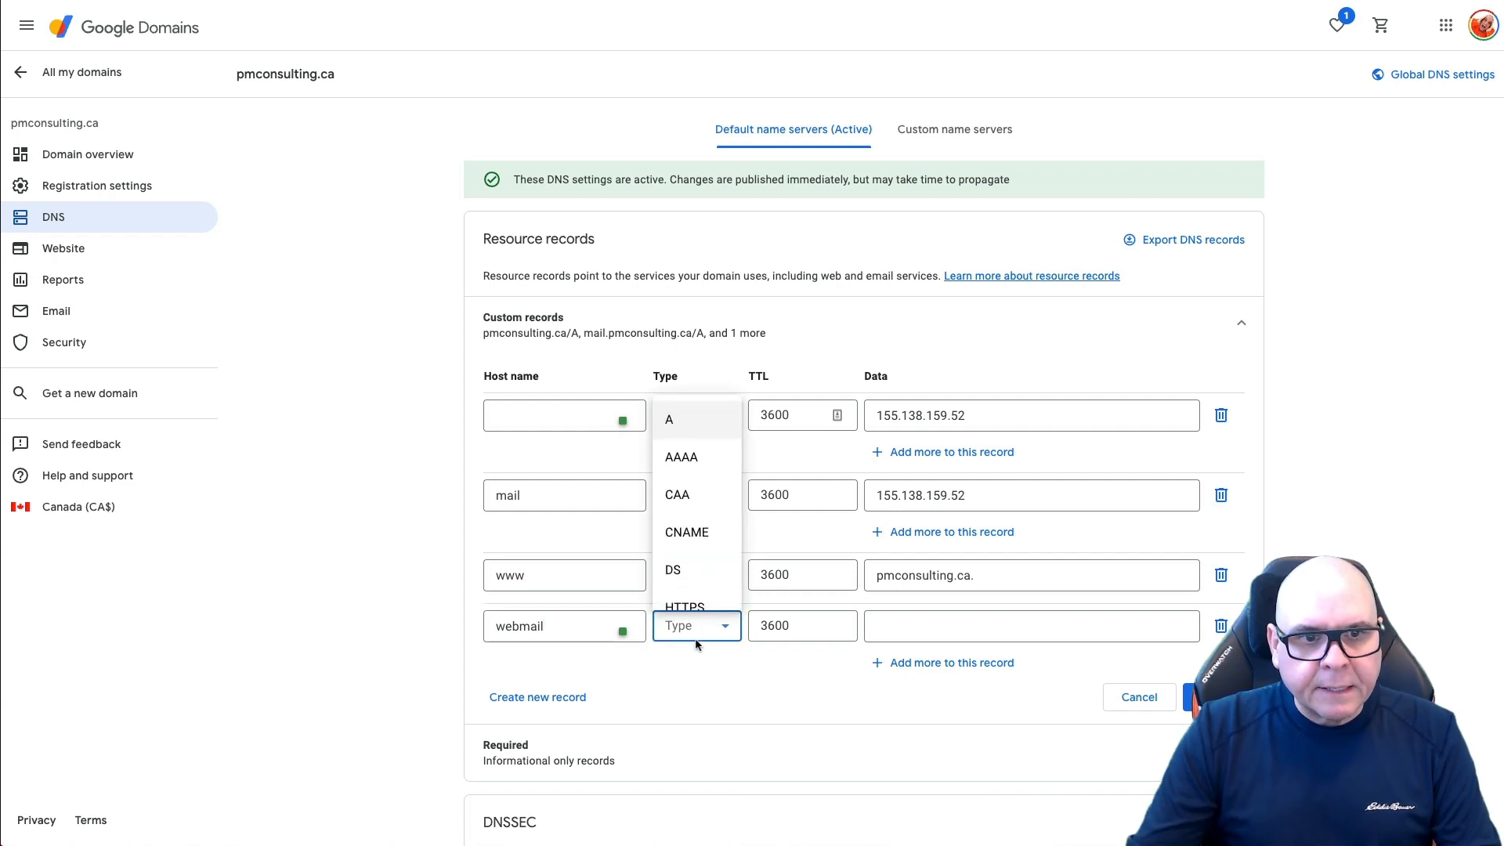
left_click(690, 416)
left_click(892, 624)
key("ctrl+v")
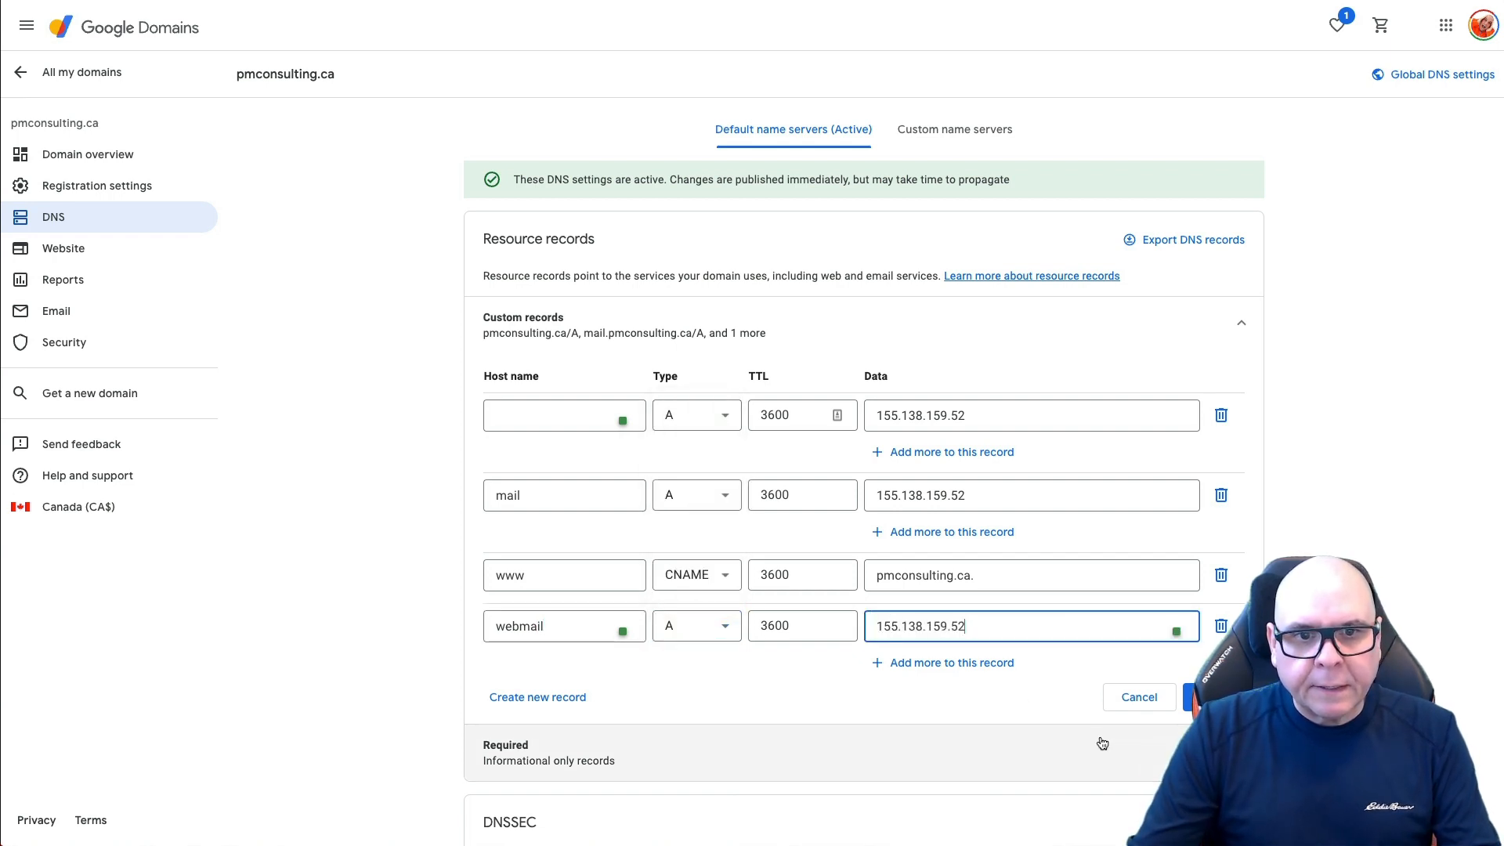
left_click(1189, 698)
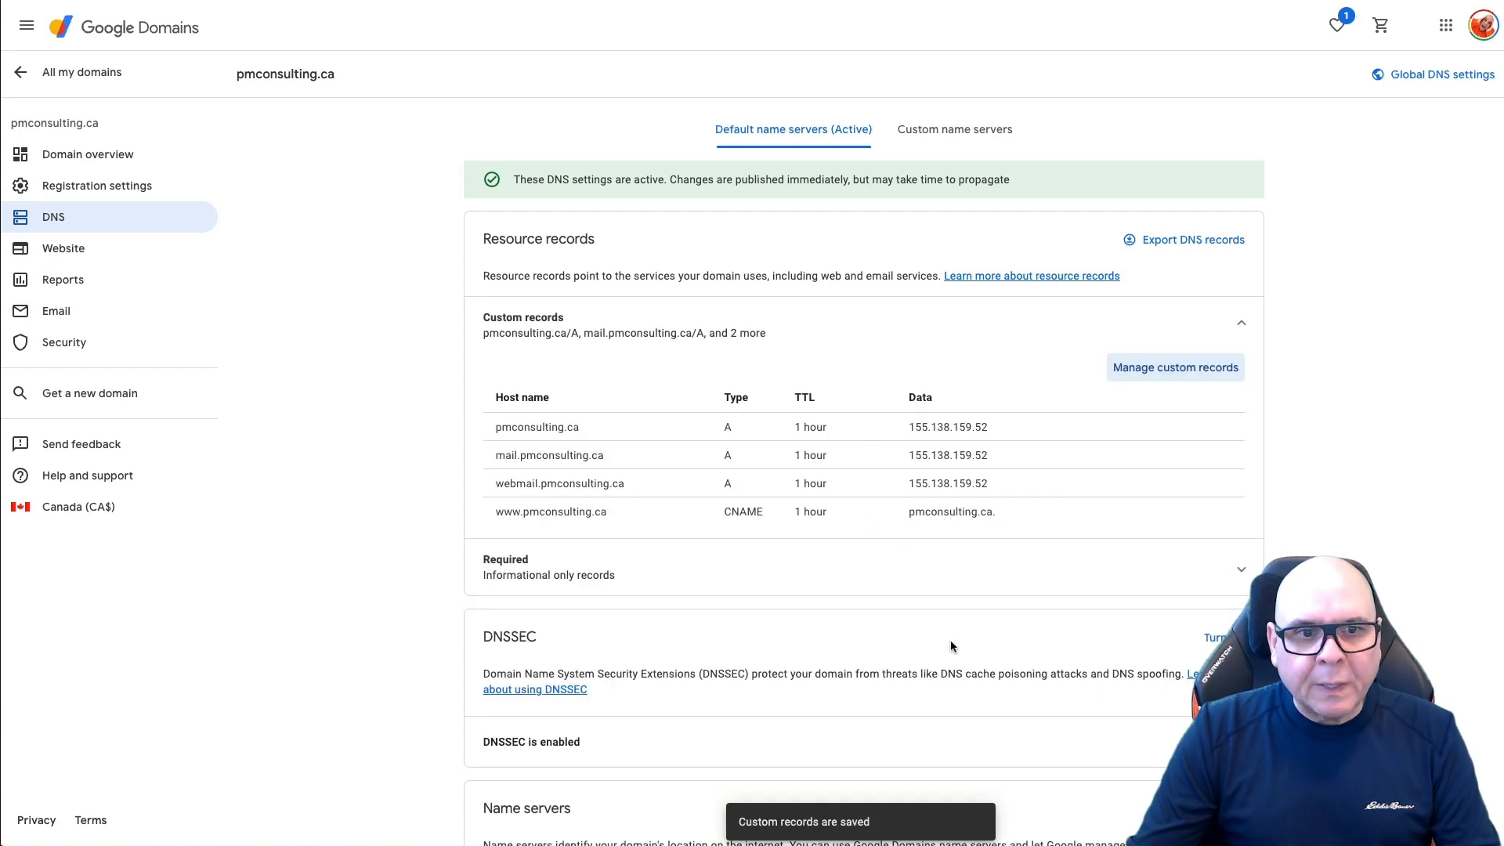
Step: Add a plesk A record pointing to 155.138.159.52
left_click(1167, 368)
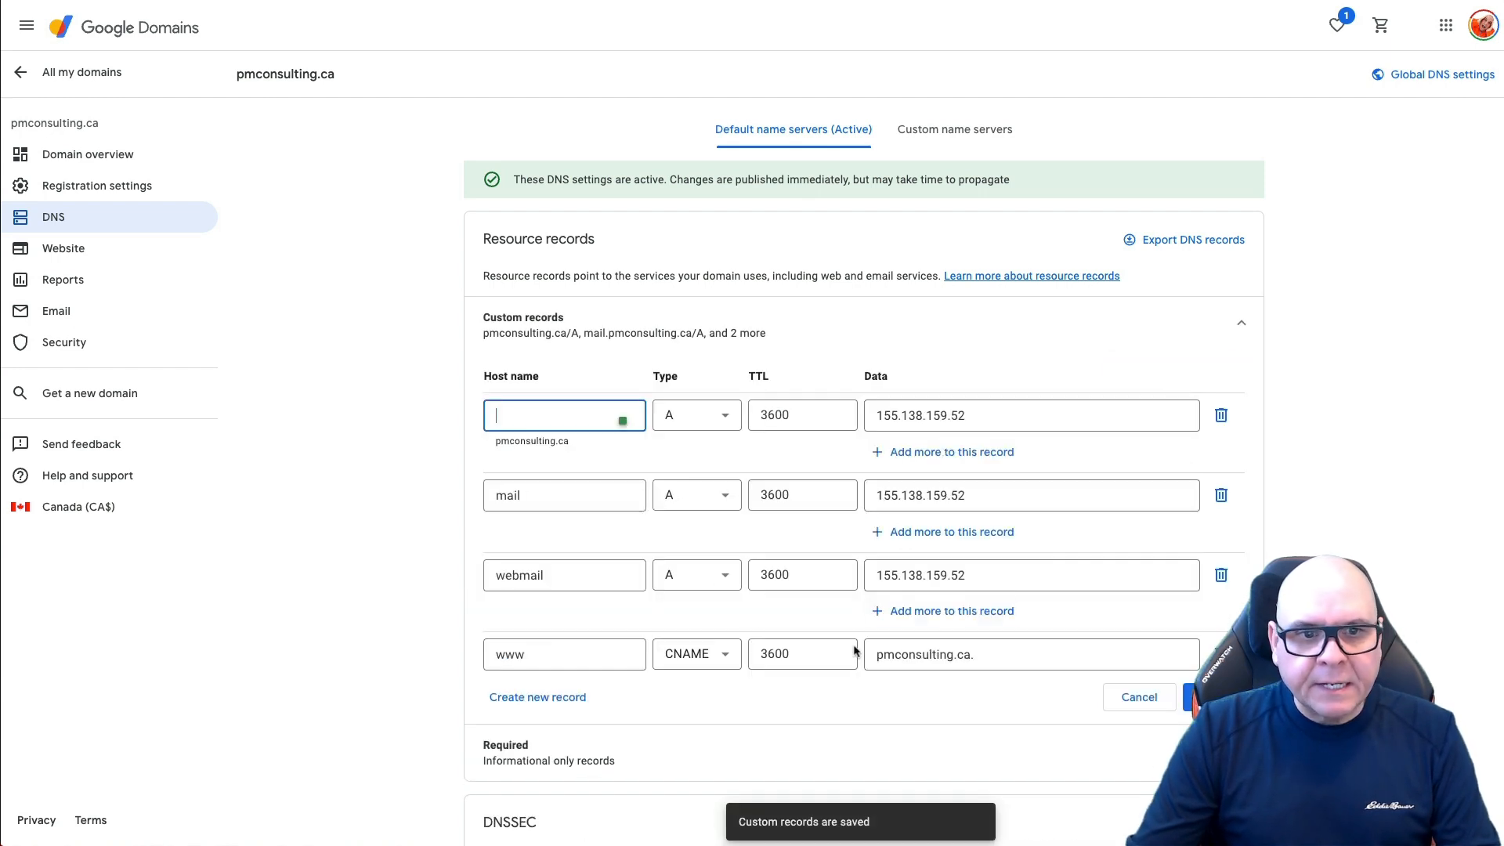
left_click(572, 696)
type("plesk")
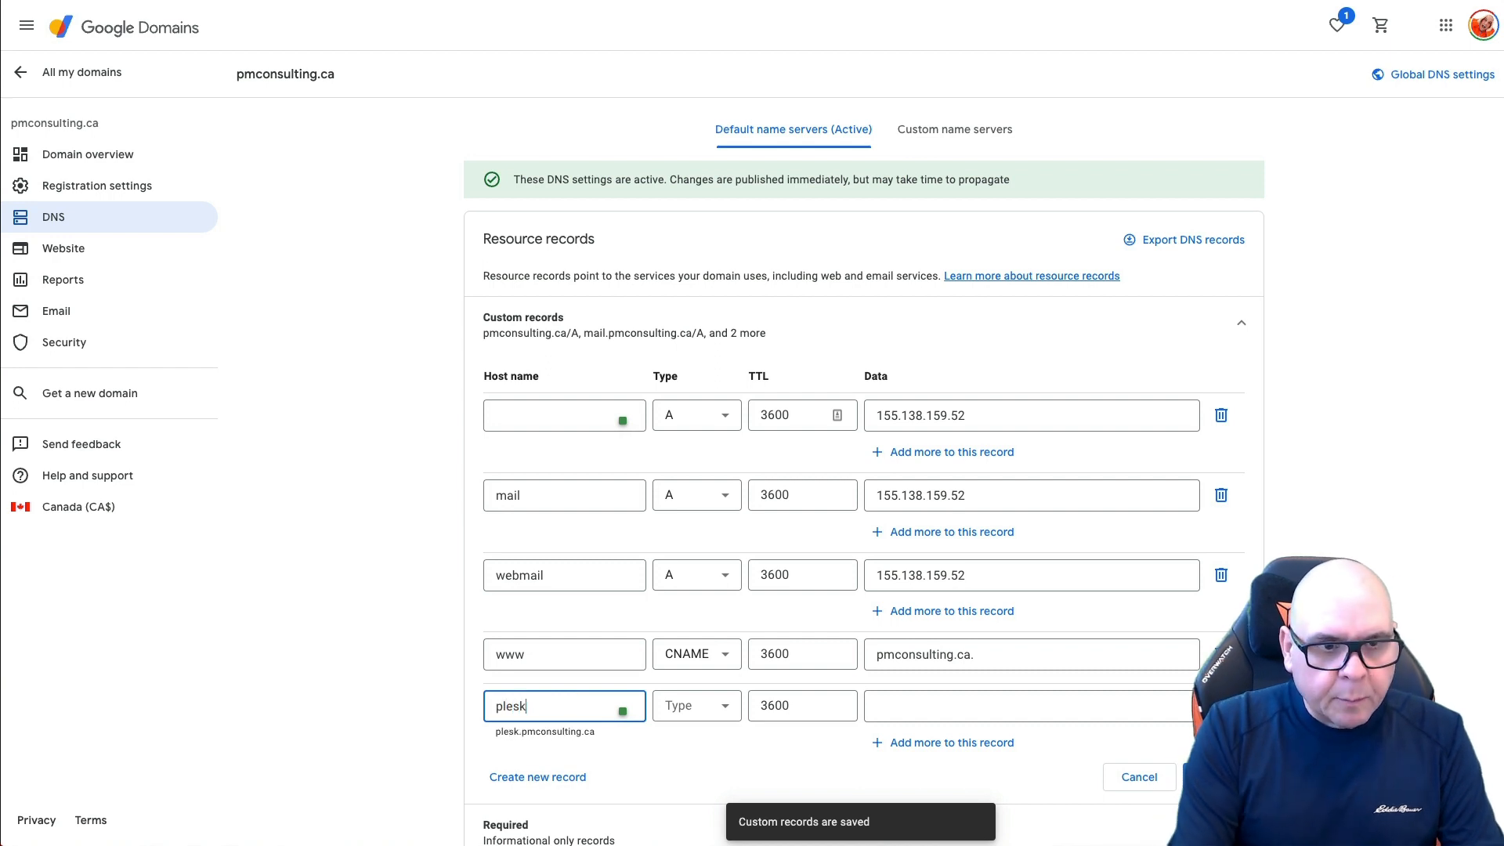
left_click(700, 705)
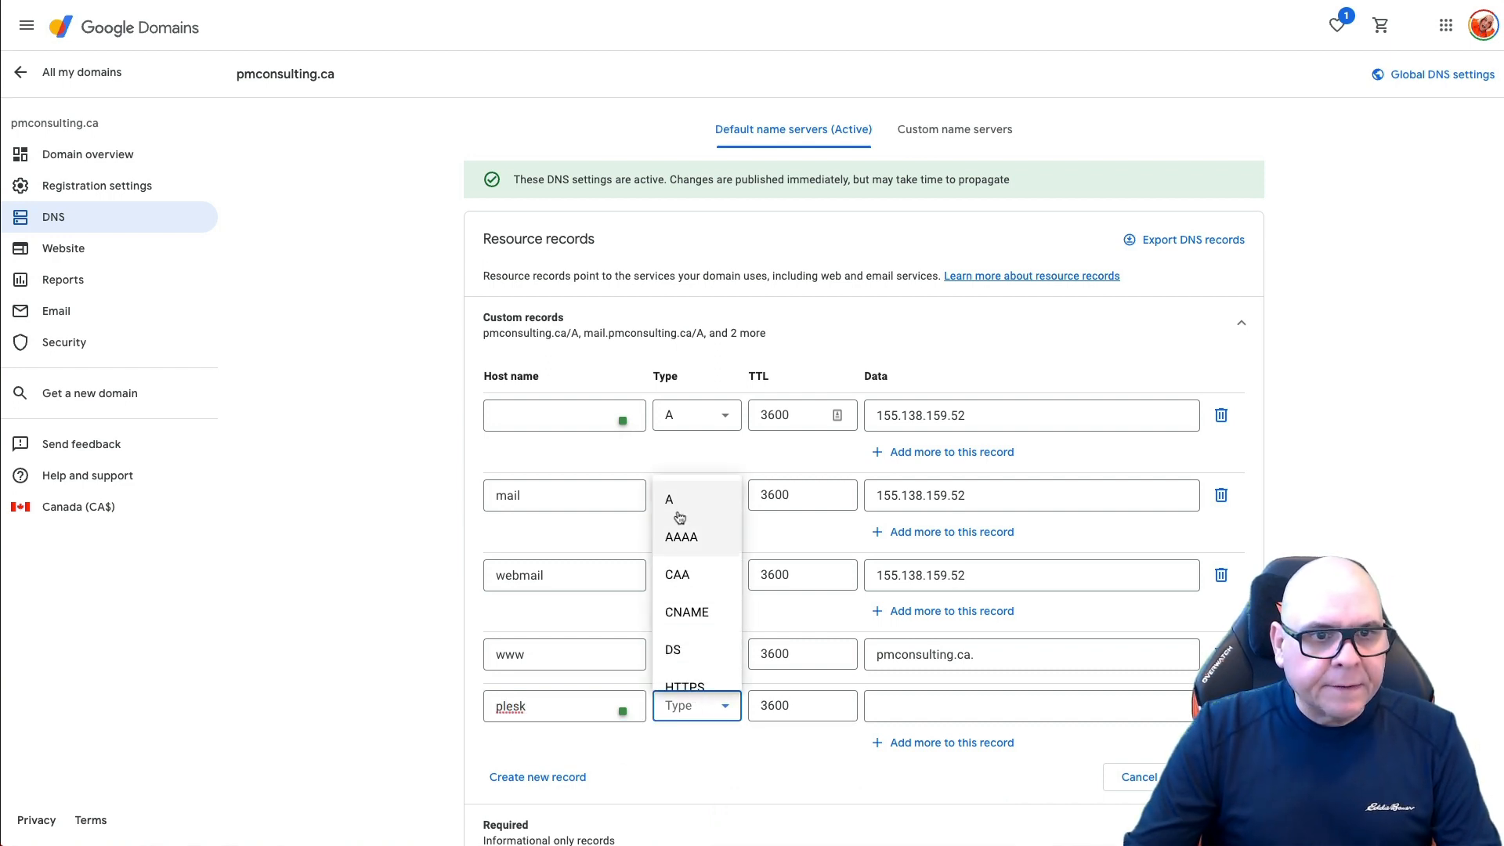
left_click(675, 499)
key("Tab")
key("Tab")
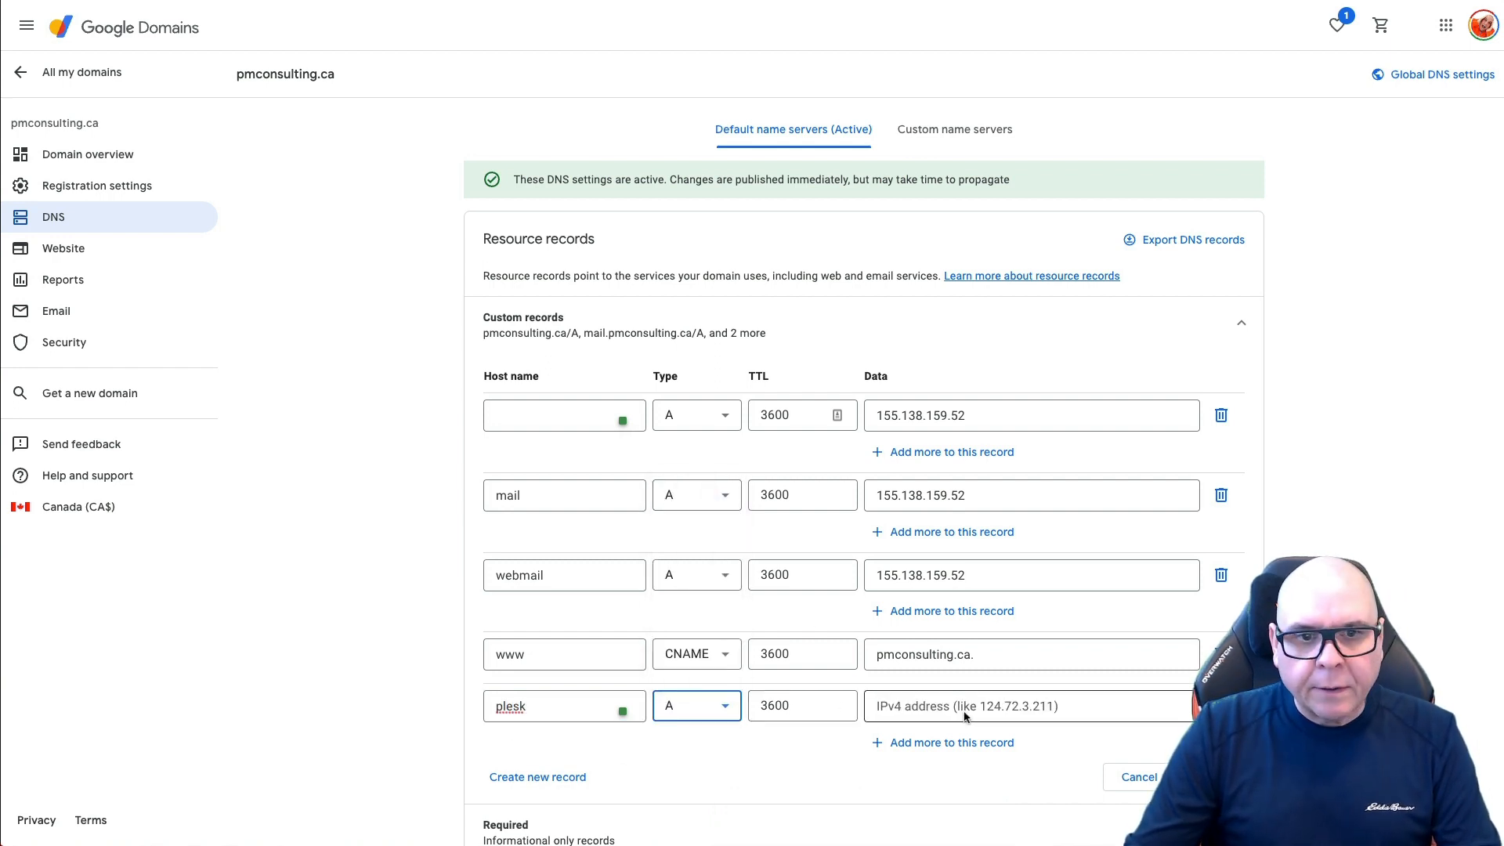
type("155.138.159.52")
key("Return")
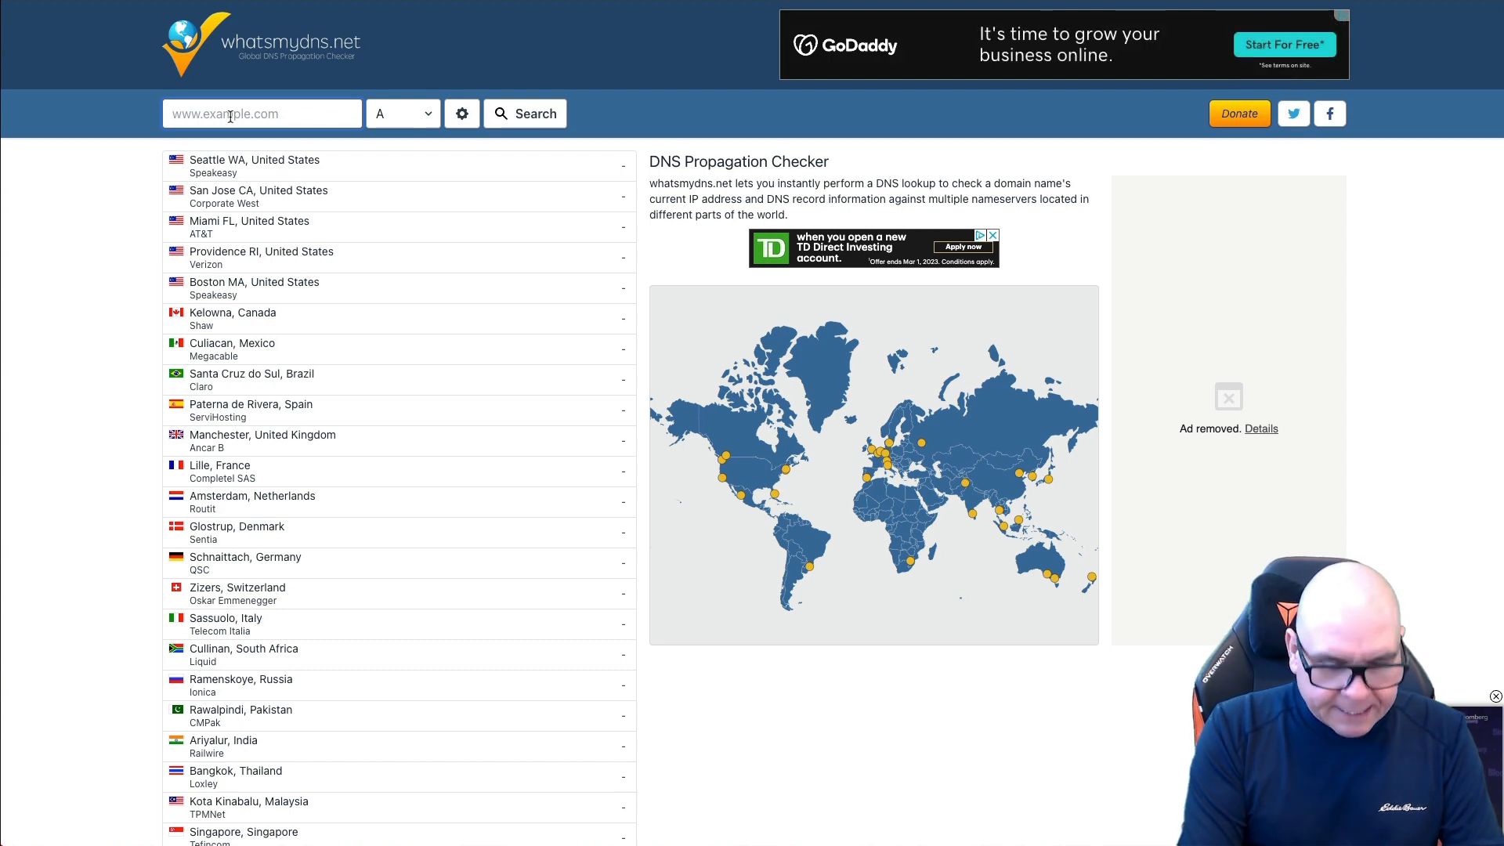
Step: Run a whatsmydns.net A-record check for pmconsulting.ca and review the worldwide results
left_click(230, 116)
type("p")
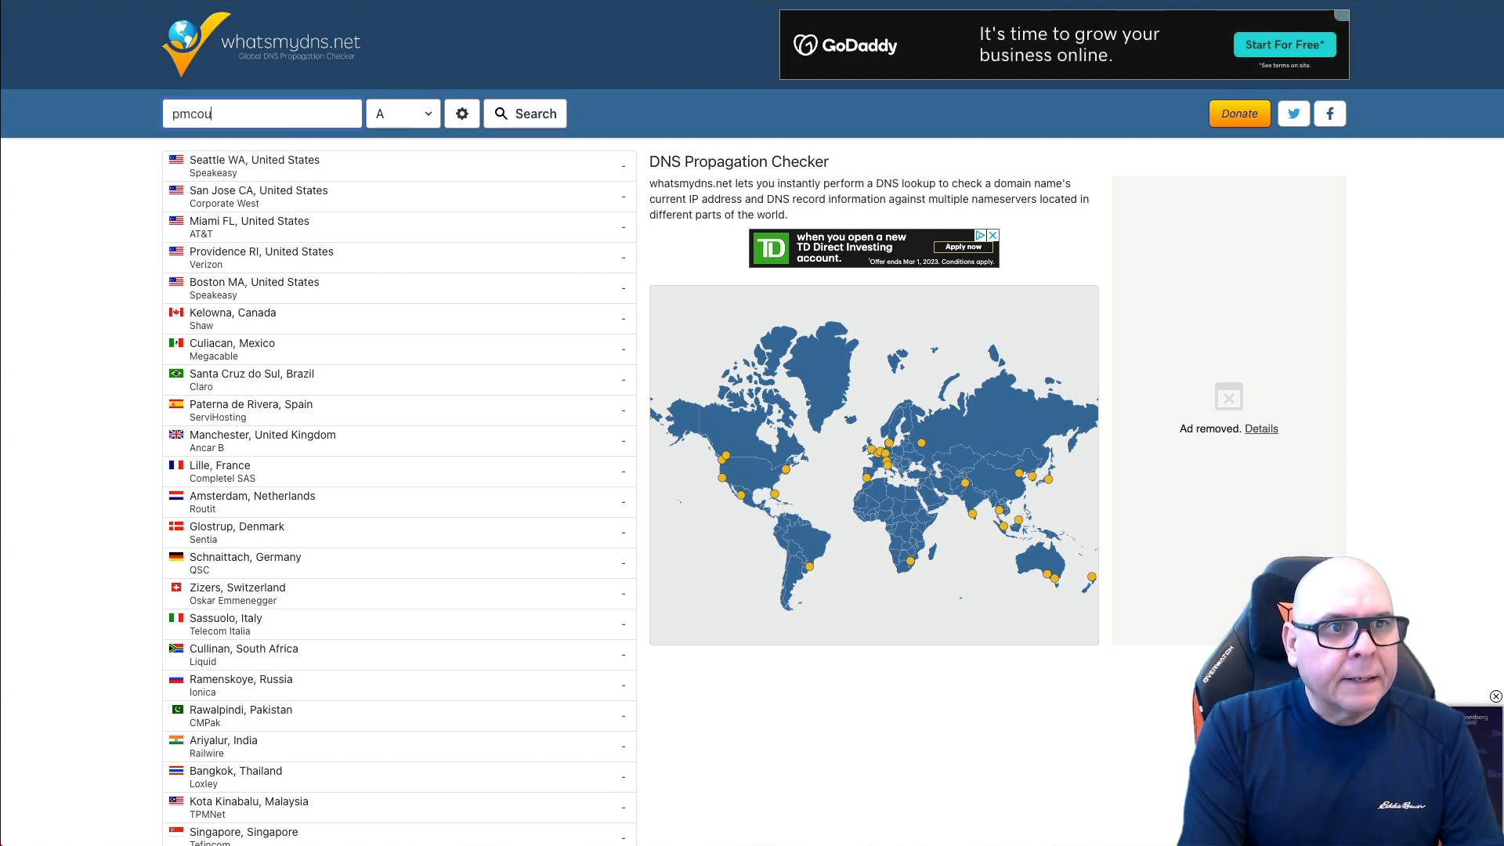
type("mconsulting.ca")
key("Return")
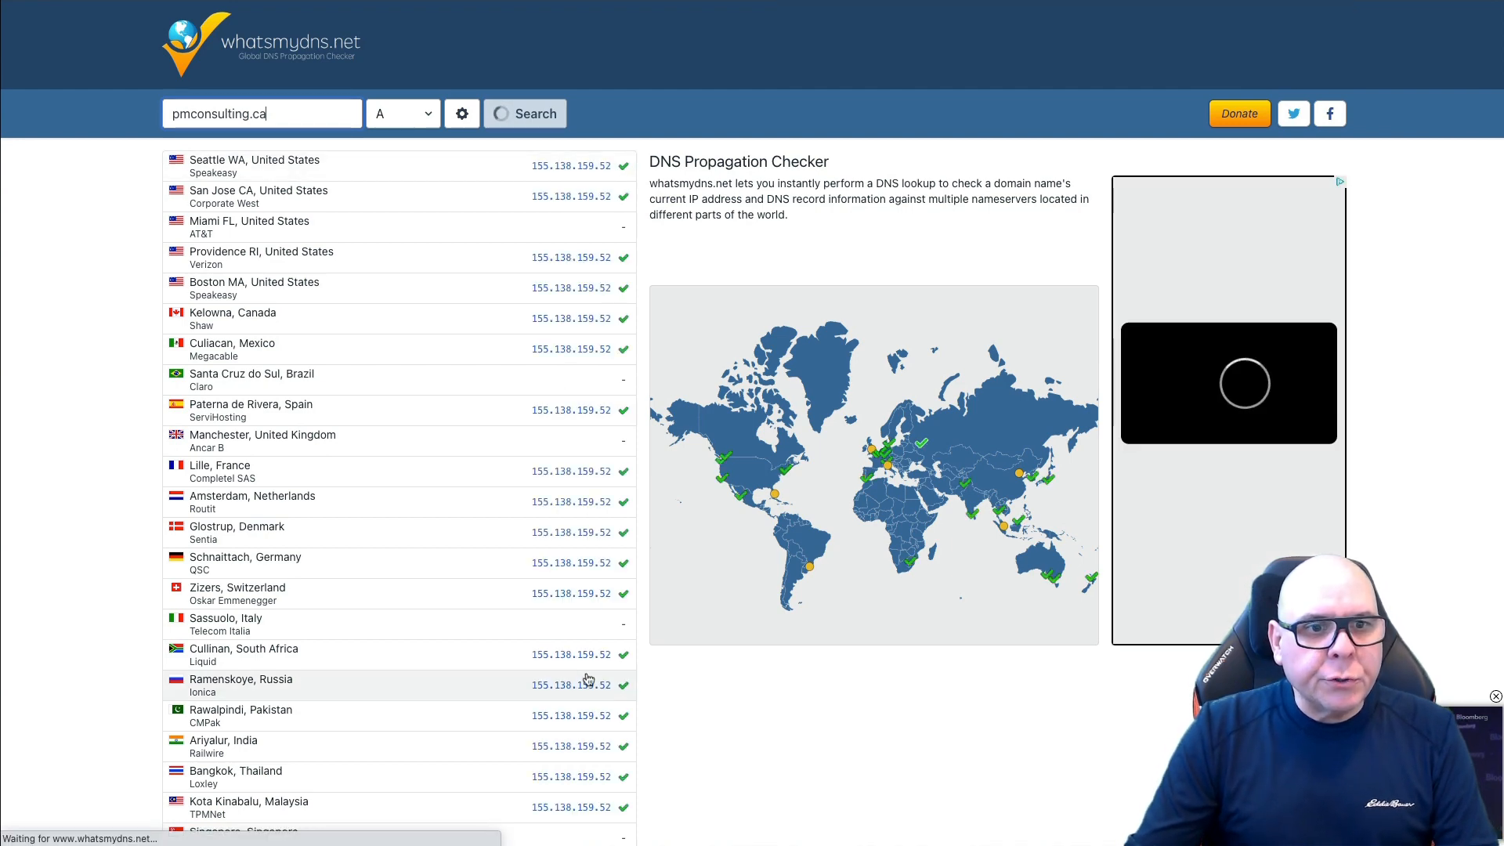
scroll(520, 592, "down", 7)
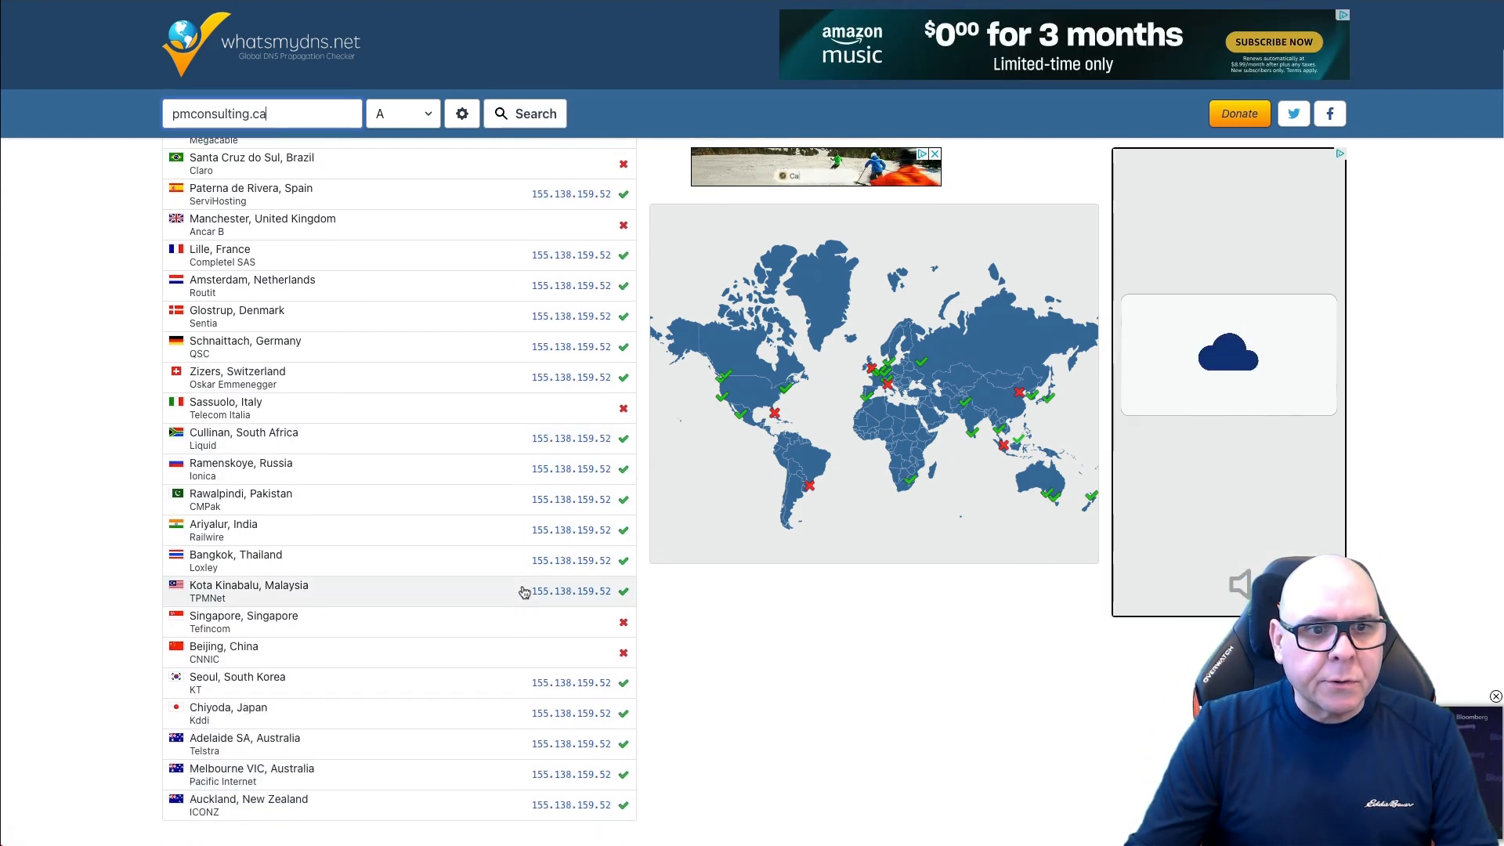
scroll(520, 596, "up", 7)
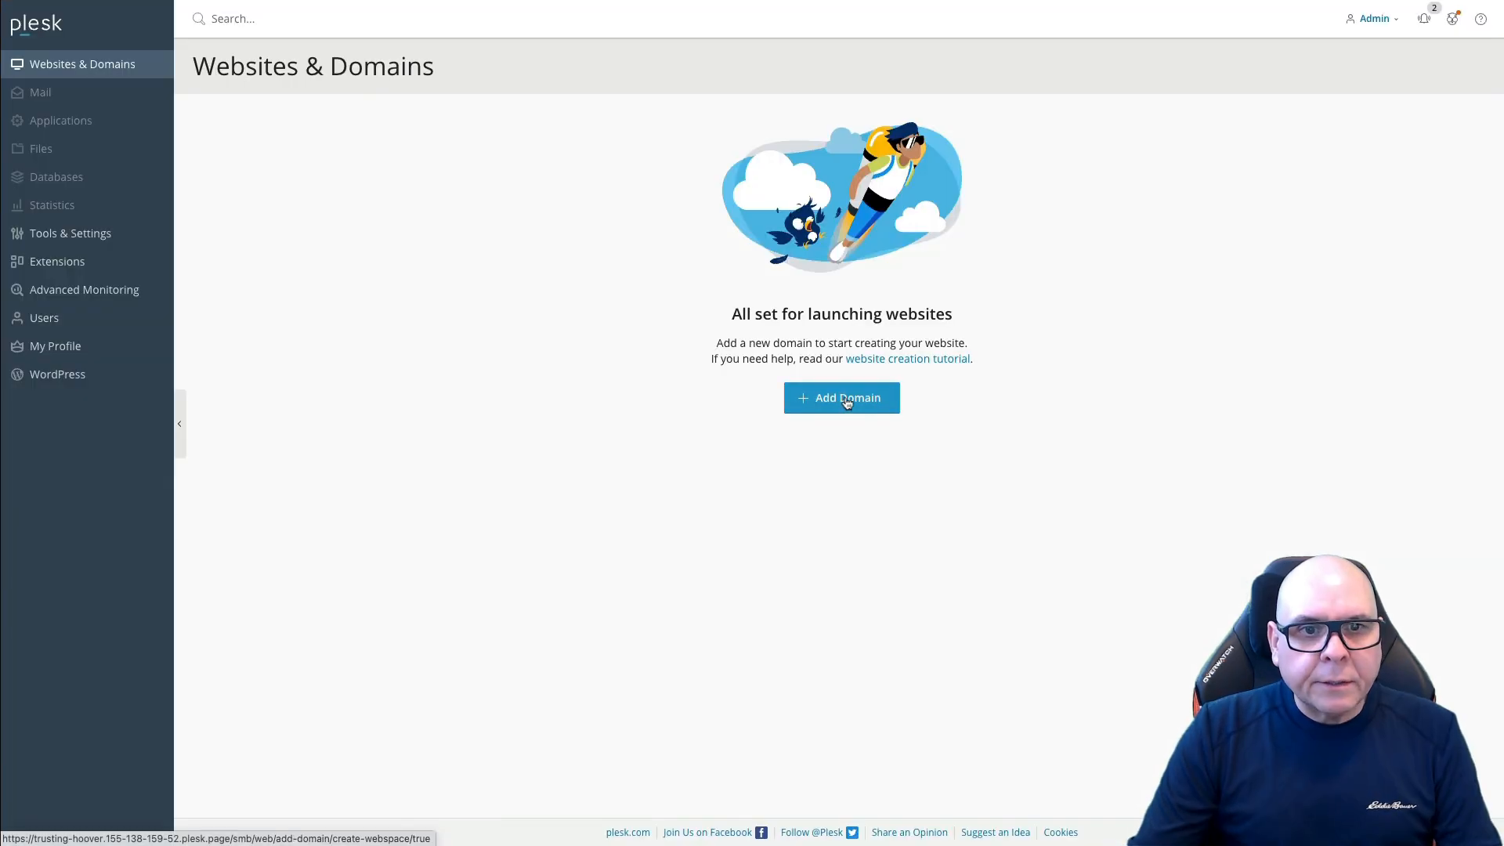
Step: Sign in and add pmconsulting.ca to Plesk as a registered domain name
left_click(847, 397)
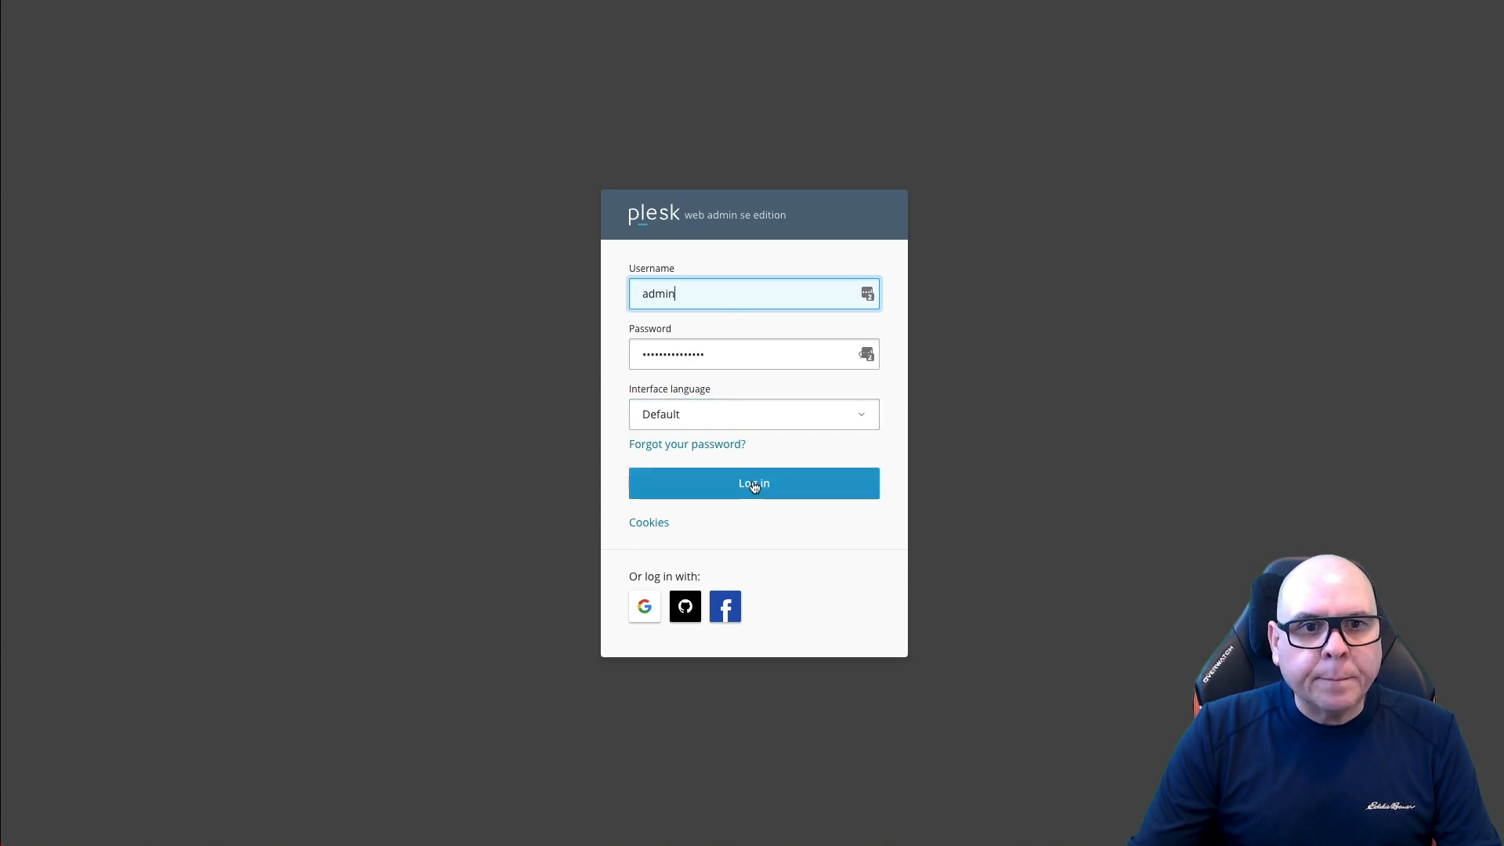
left_click(782, 496)
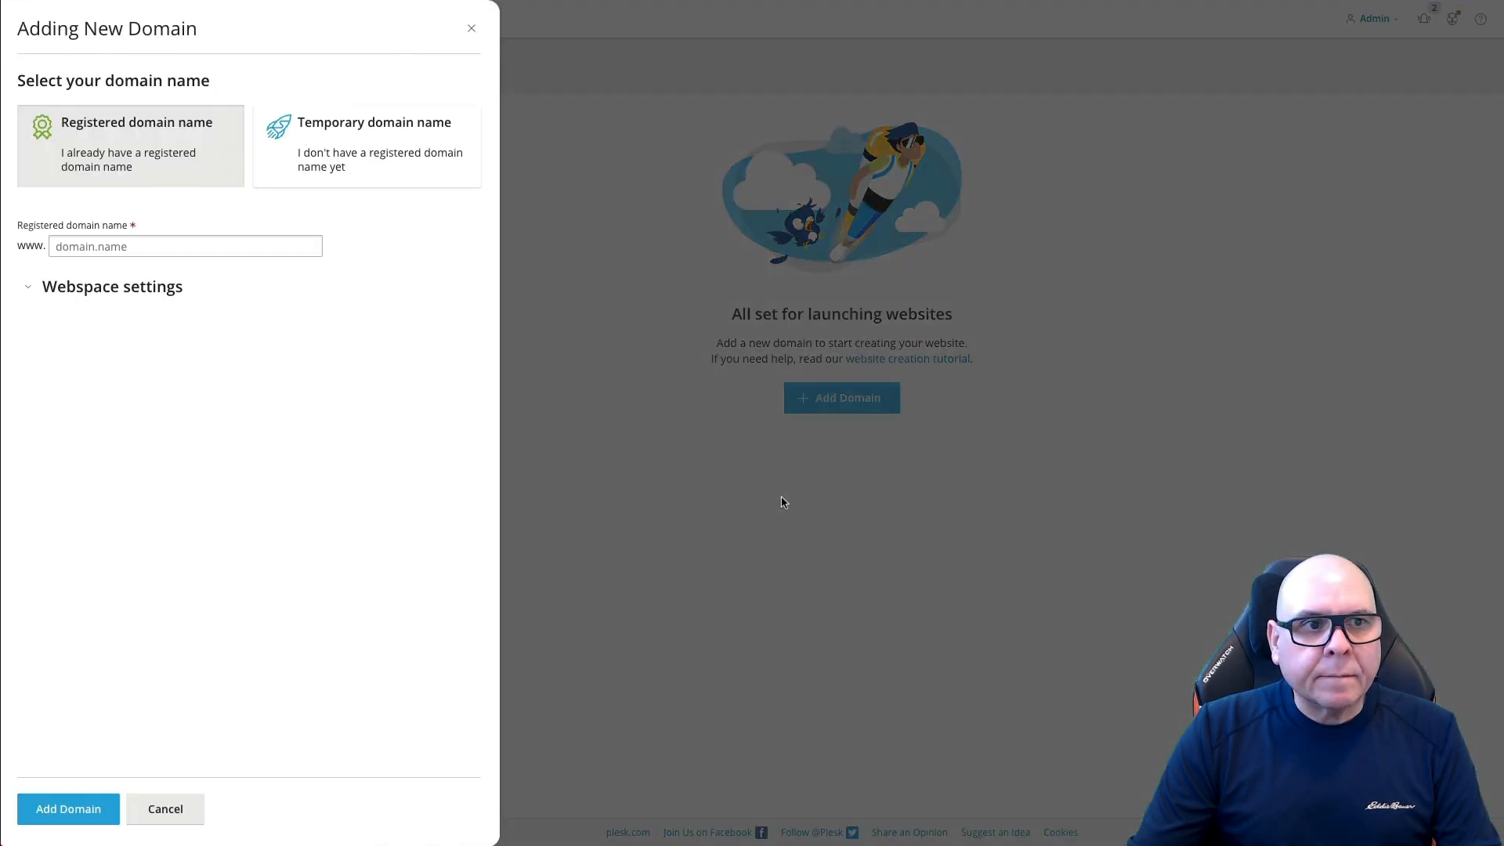
left_click(114, 246)
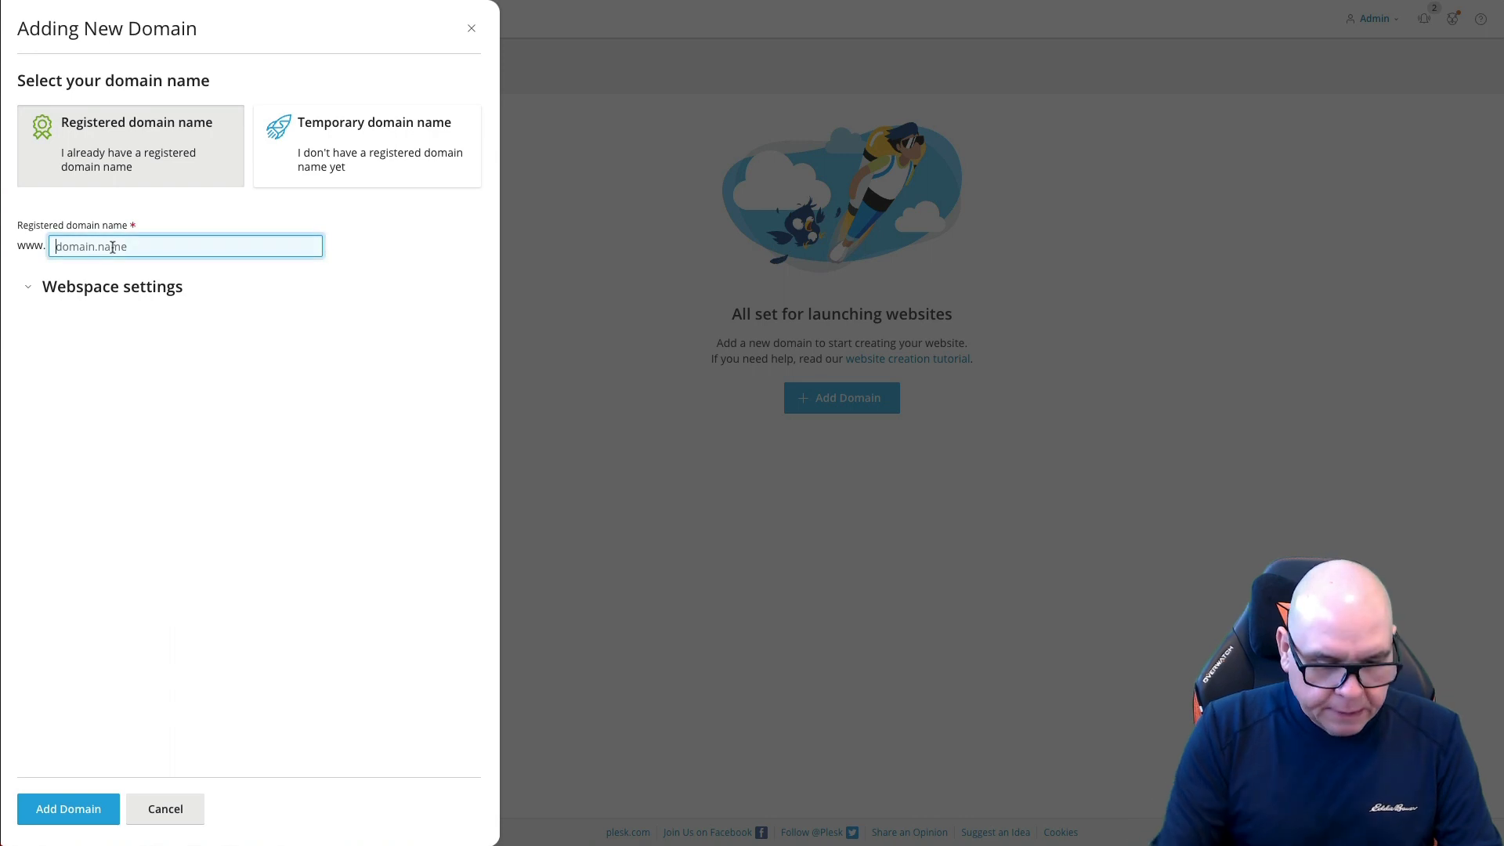
type("pm")
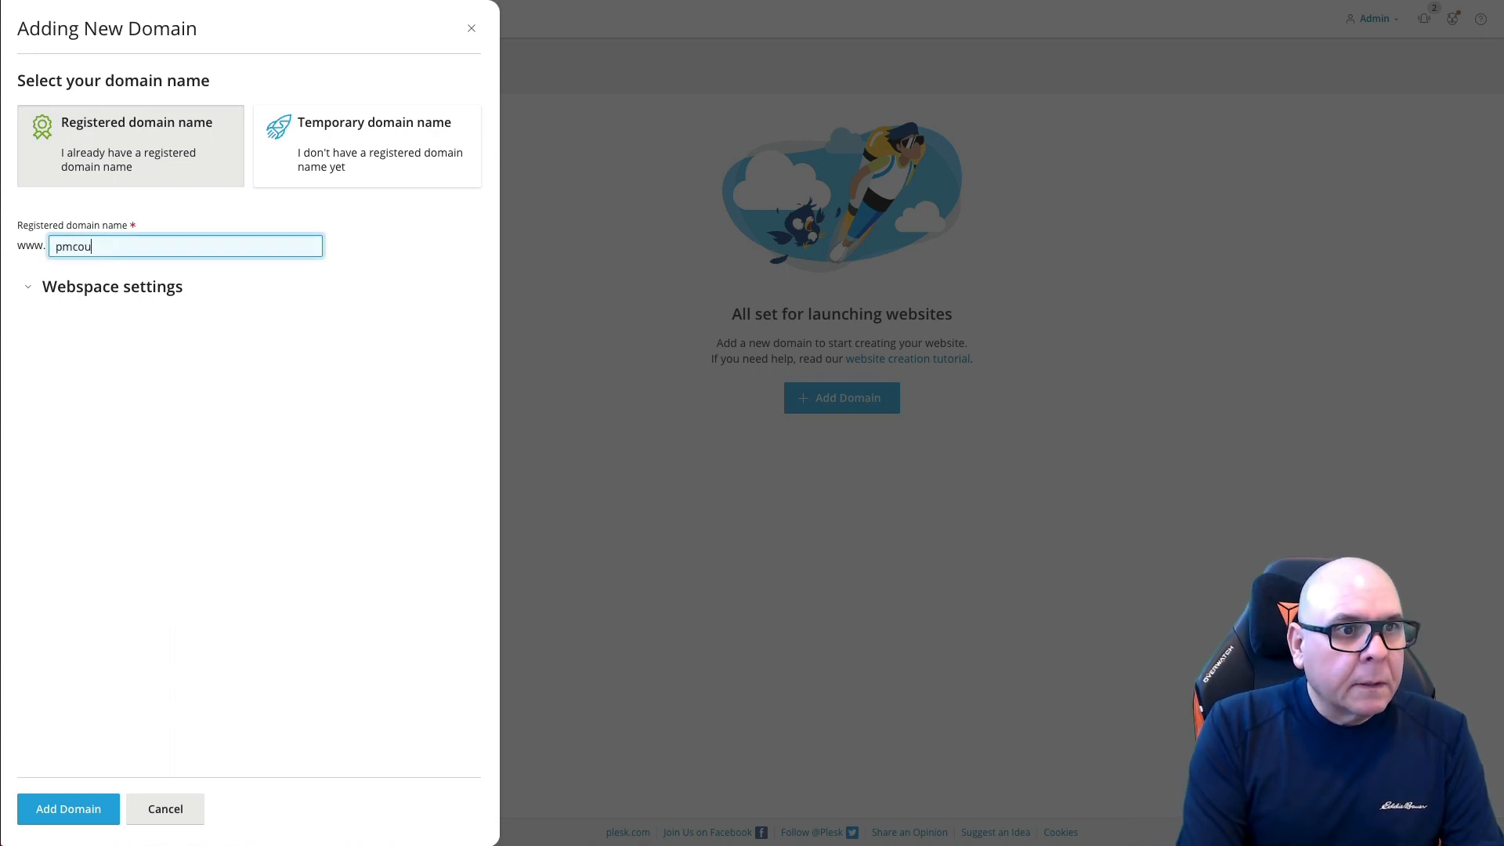
type("consulting.ca")
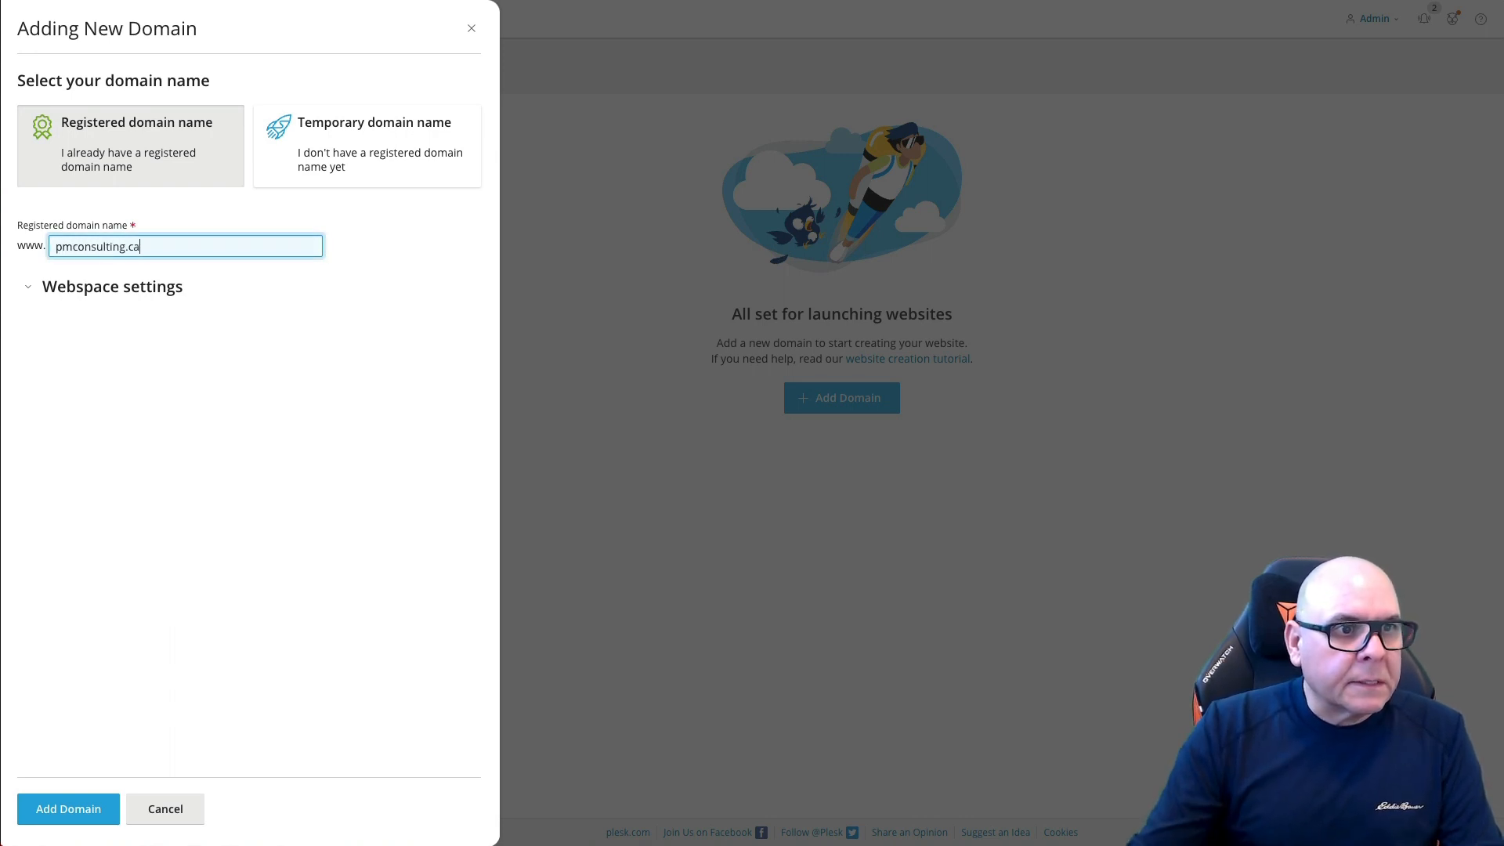
left_click(72, 807)
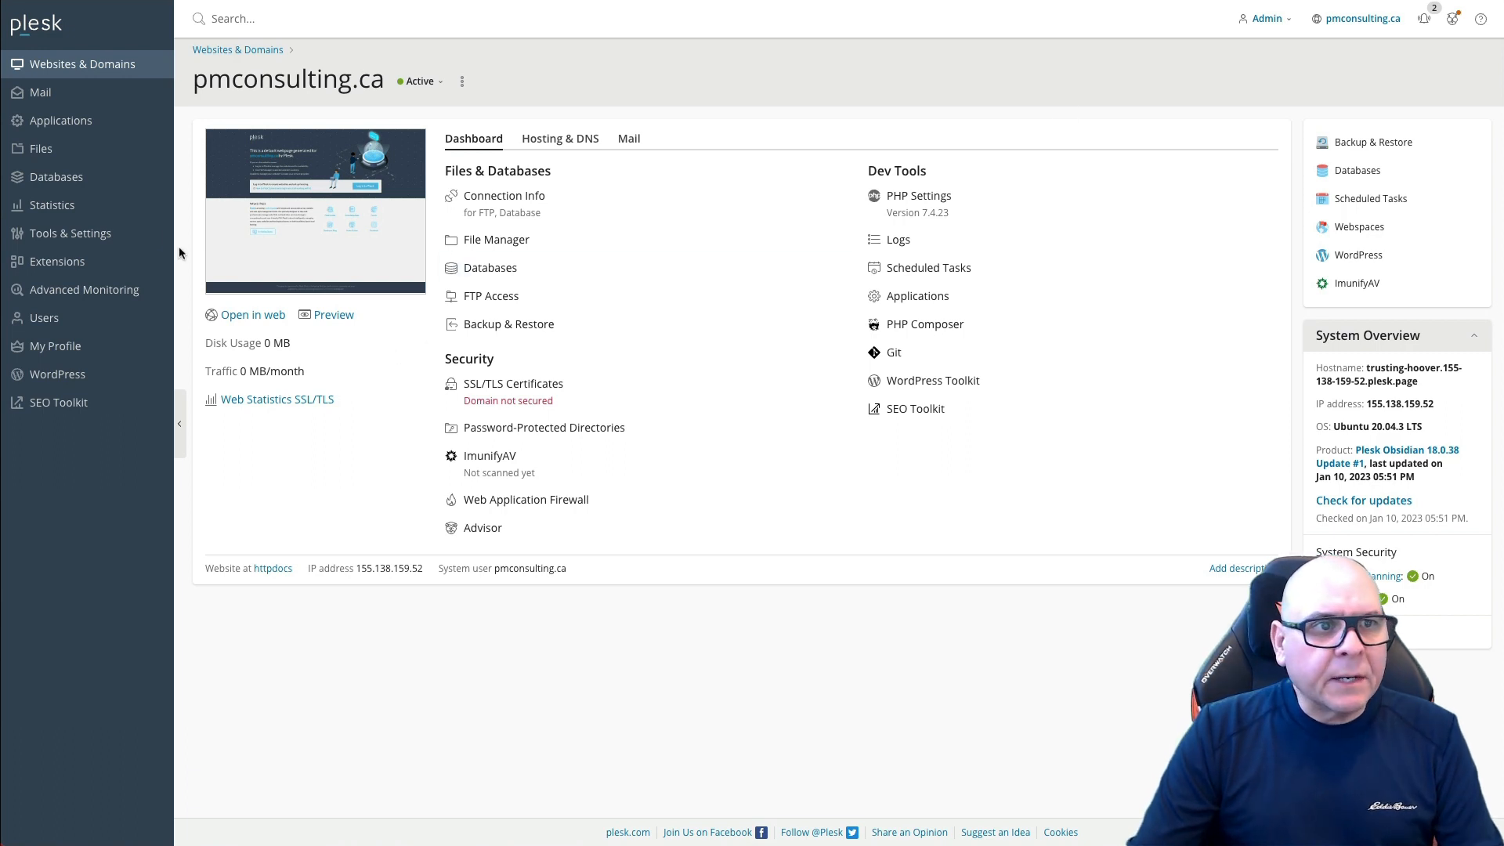
Step: Issue a Let's Encrypt certificate for plesk.pmconsulting.ca to secure the panel, entering the admin email
left_click(71, 233)
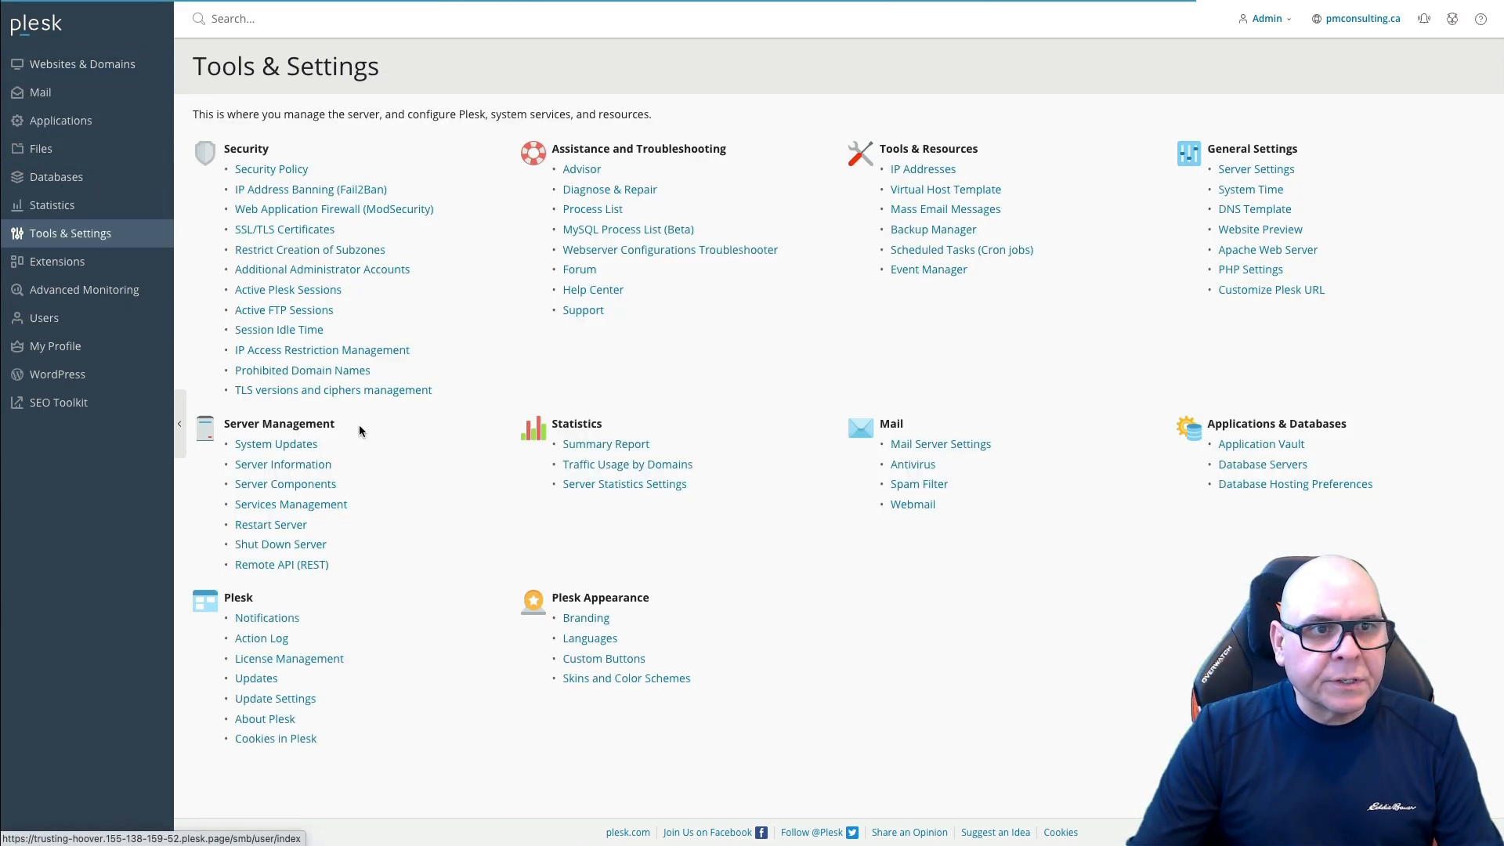
left_click(292, 230)
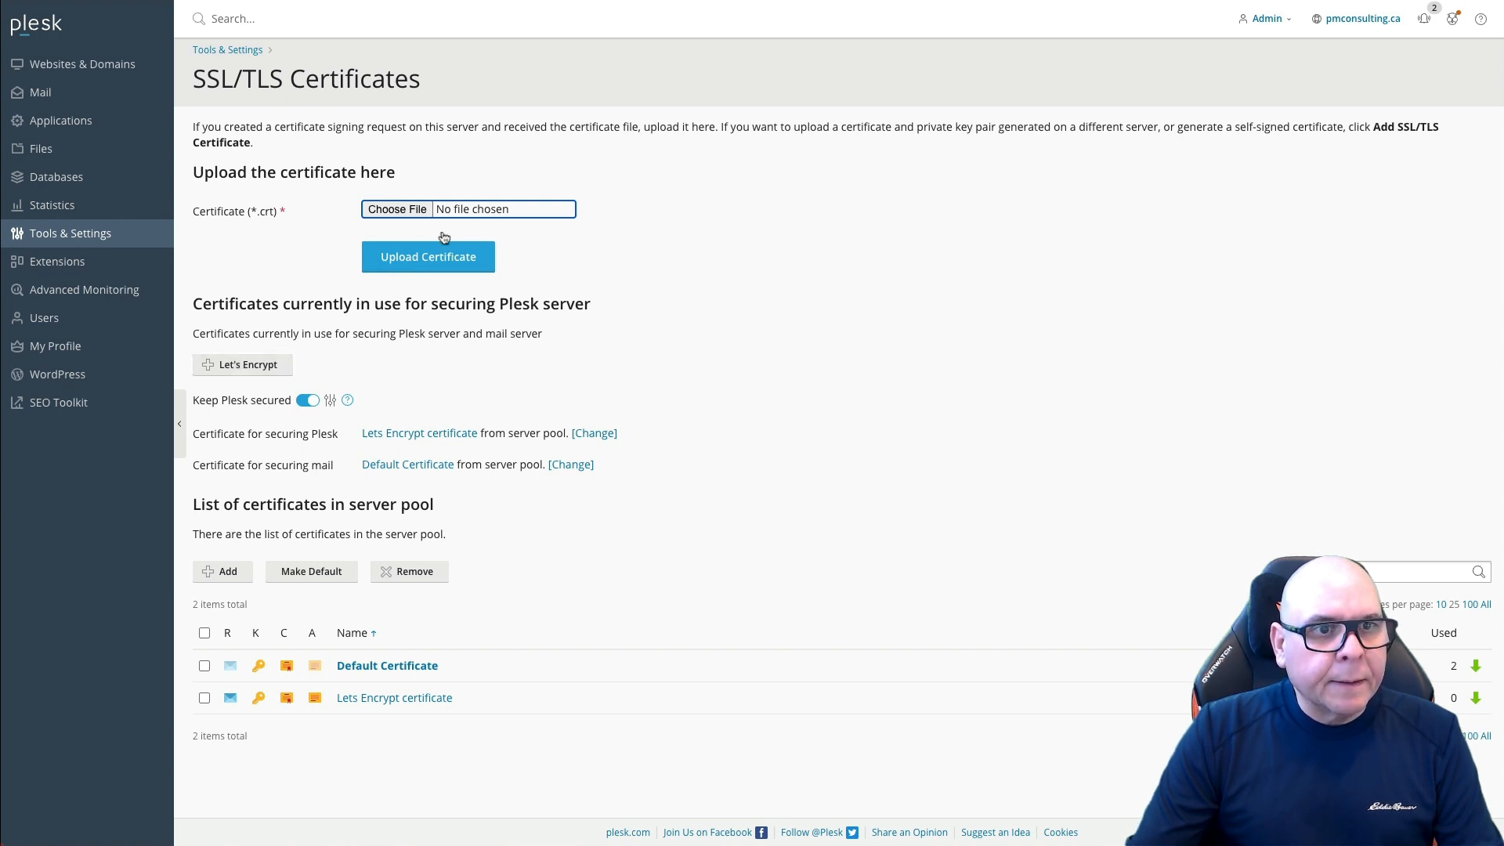
left_click(245, 365)
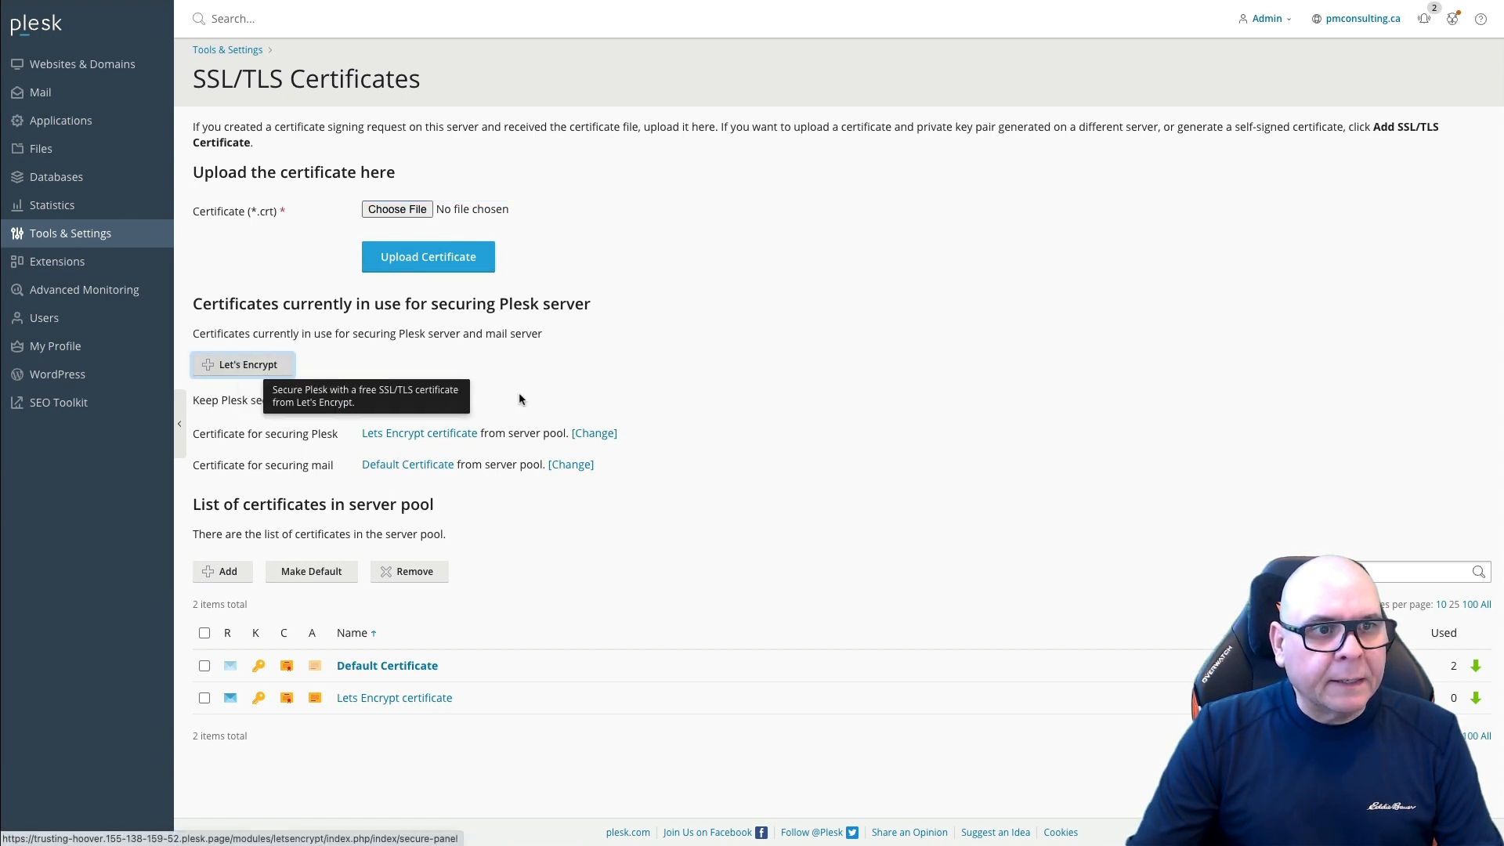
triple_click(413, 191)
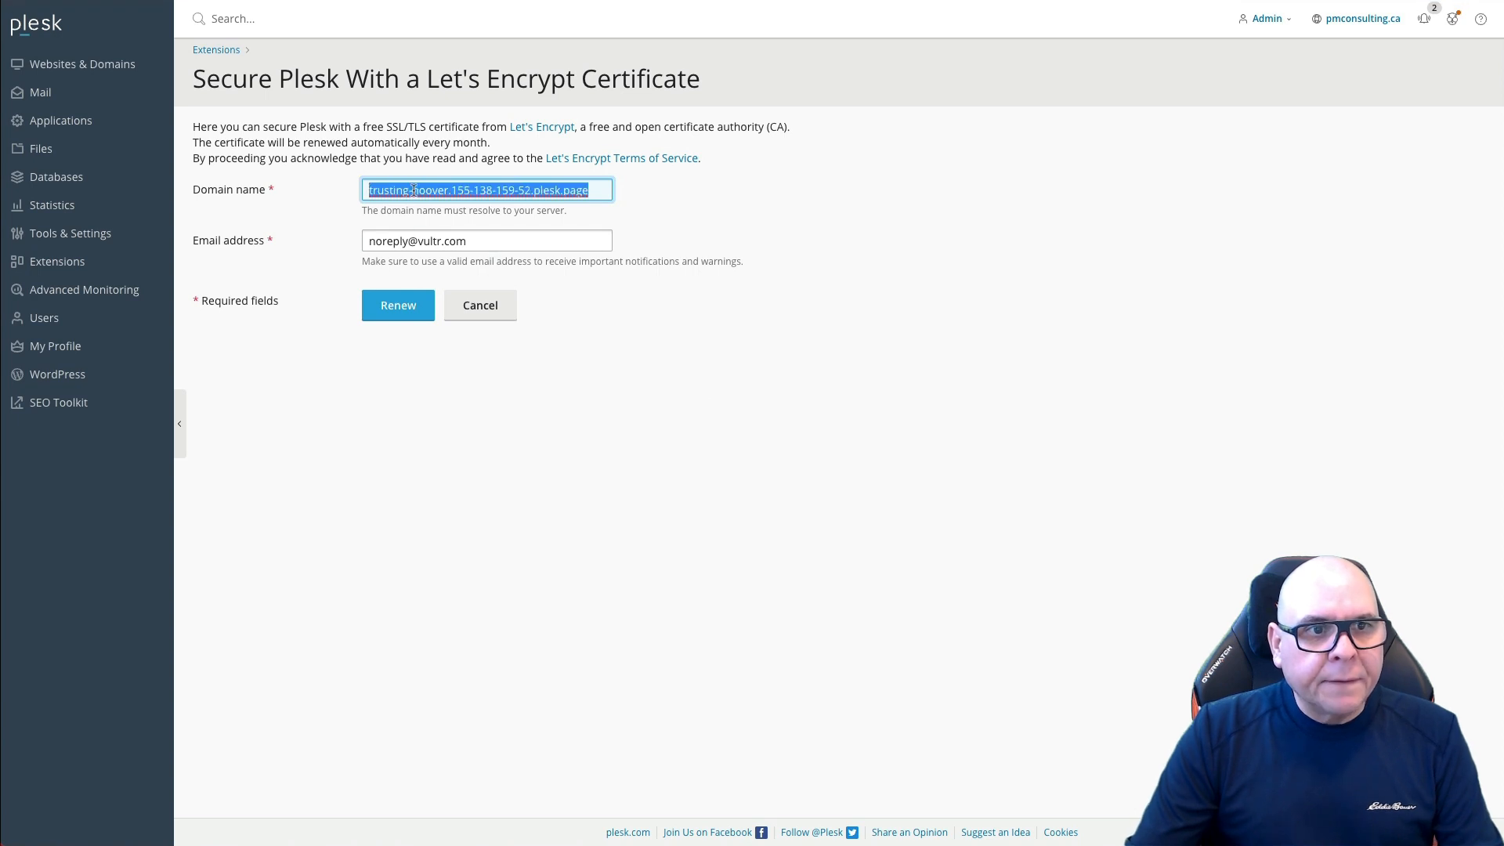
type("plesk.pmconsulting.ca")
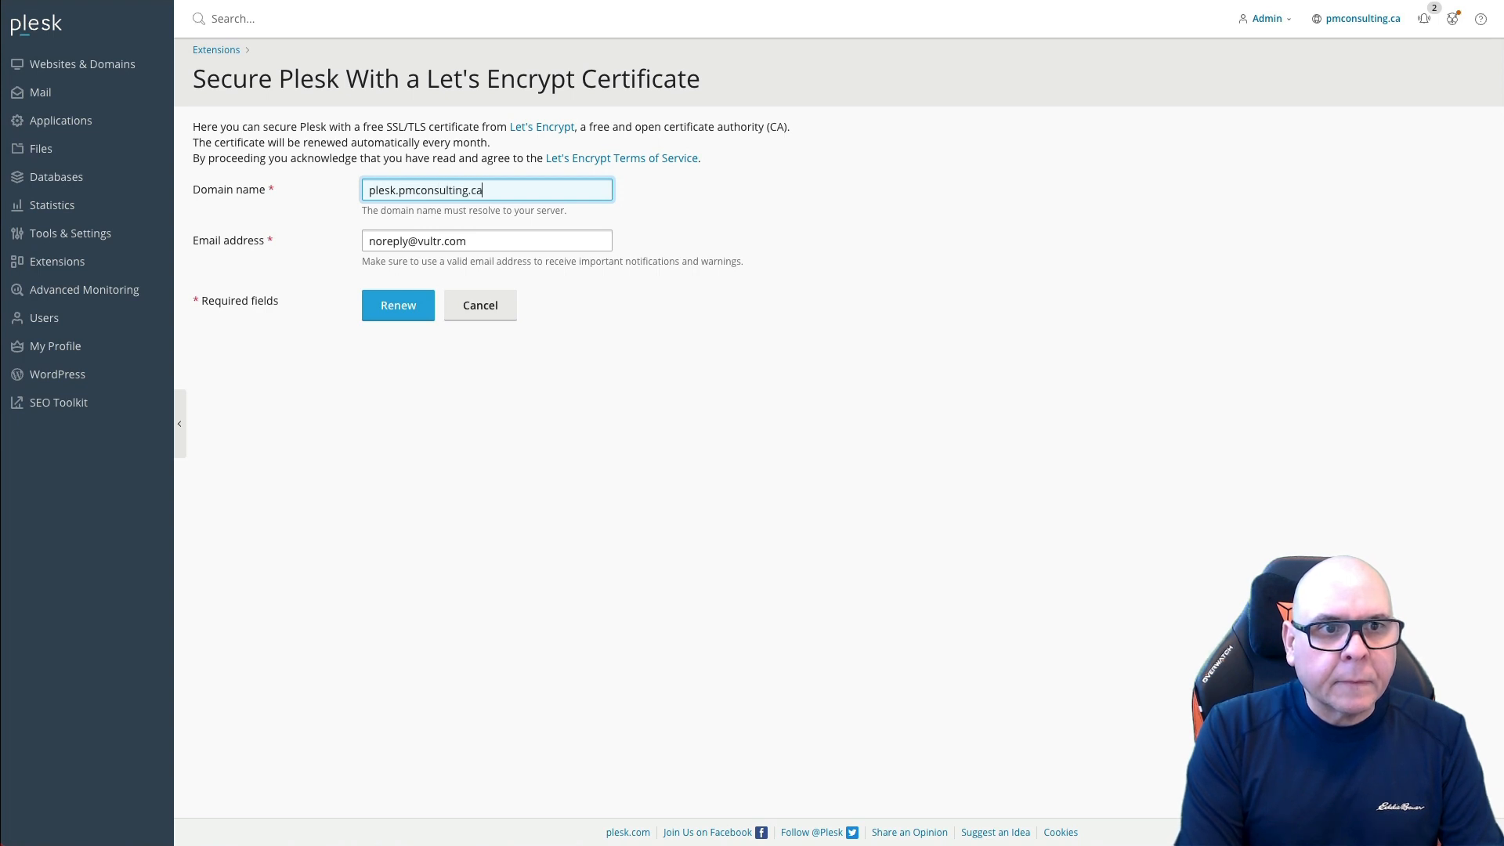
key("Tab")
type("p")
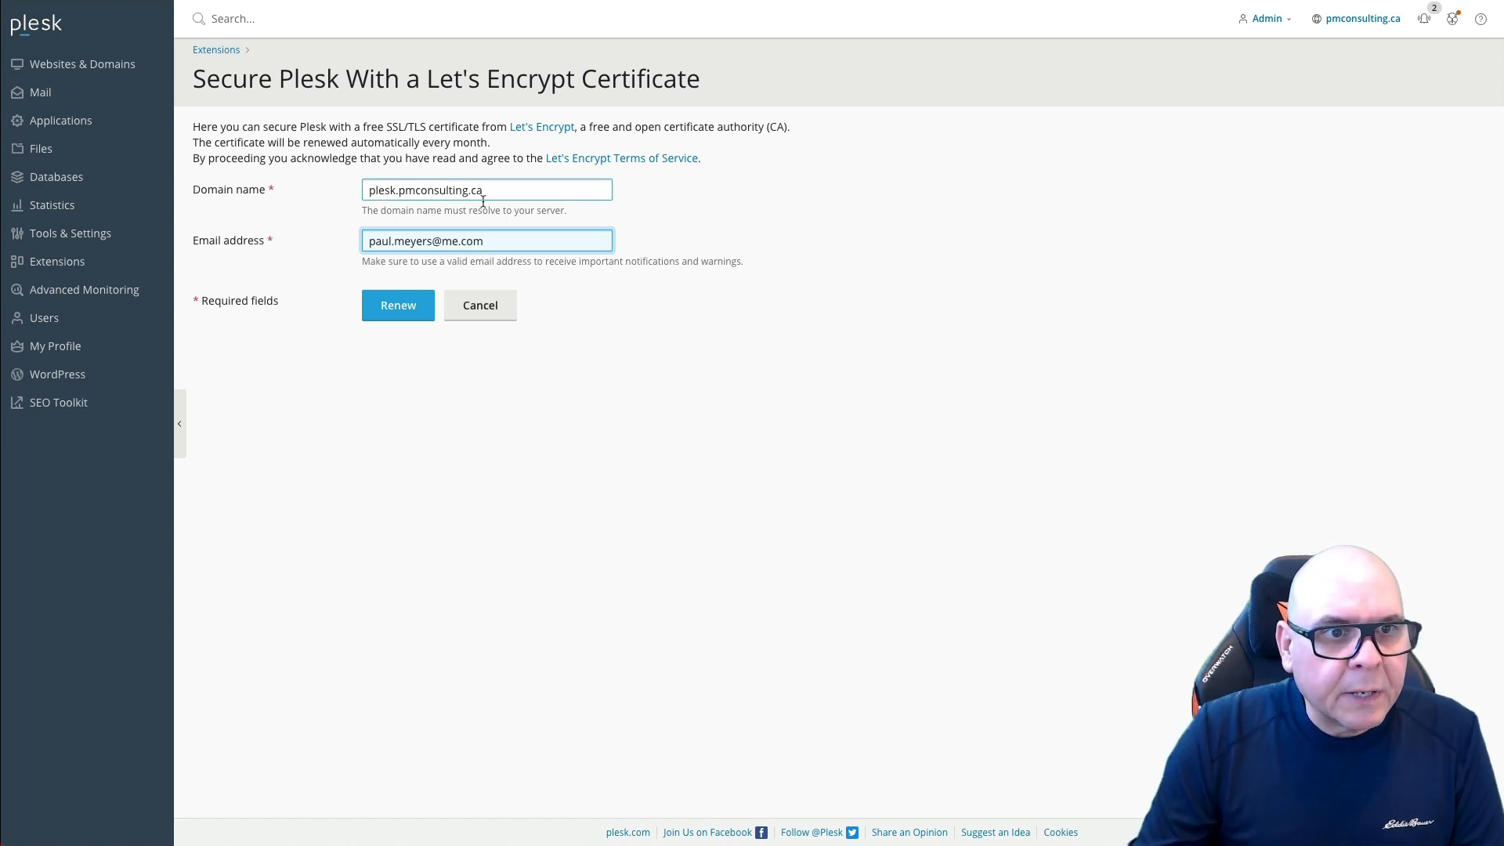
left_click(400, 306)
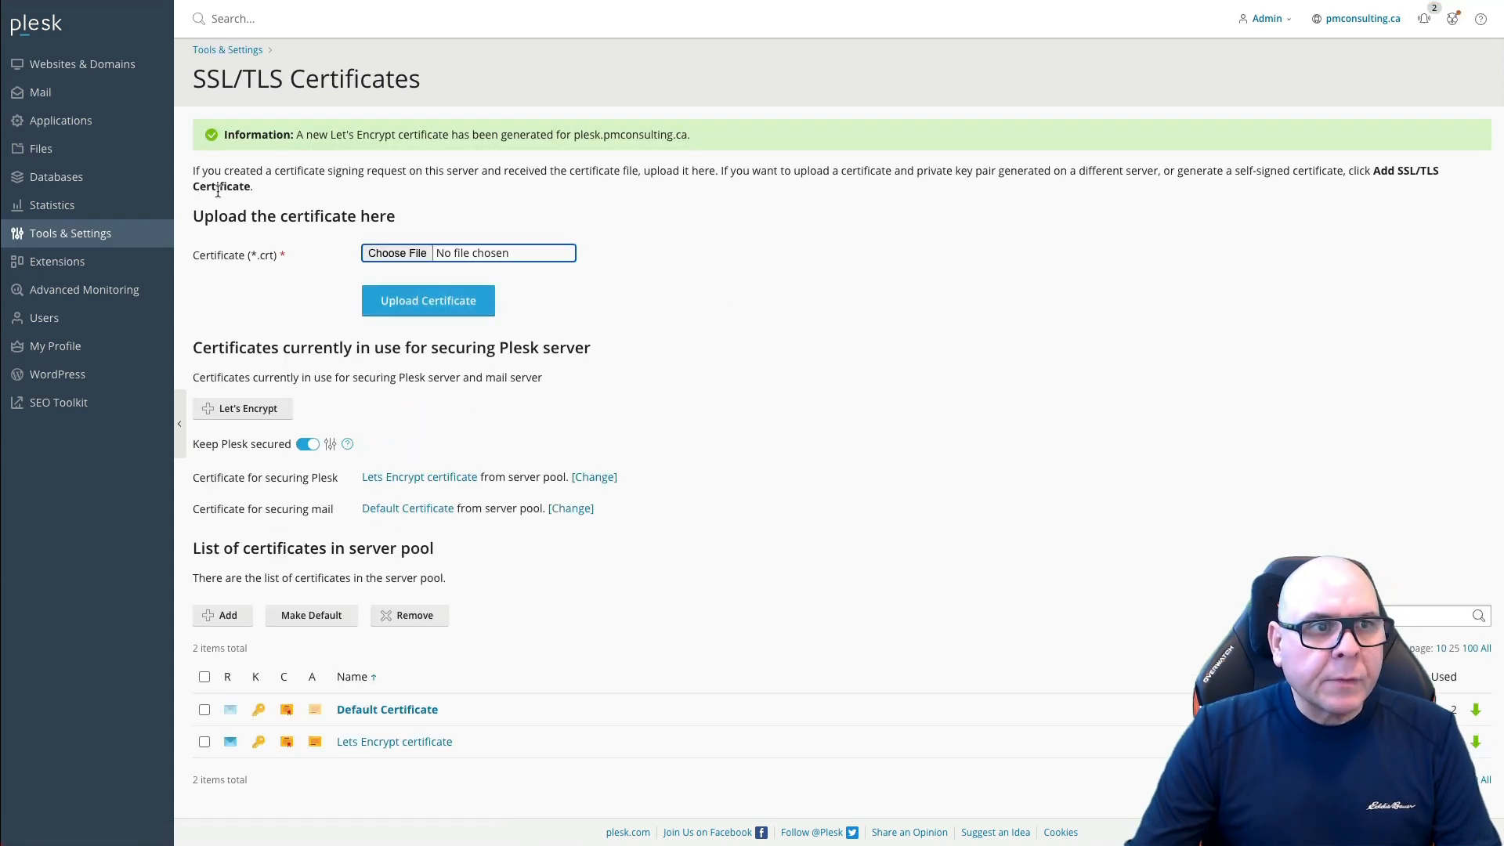
Step: Browse to plesk.pmconsulting.ca to load the panel's login page
left_click(73, 239)
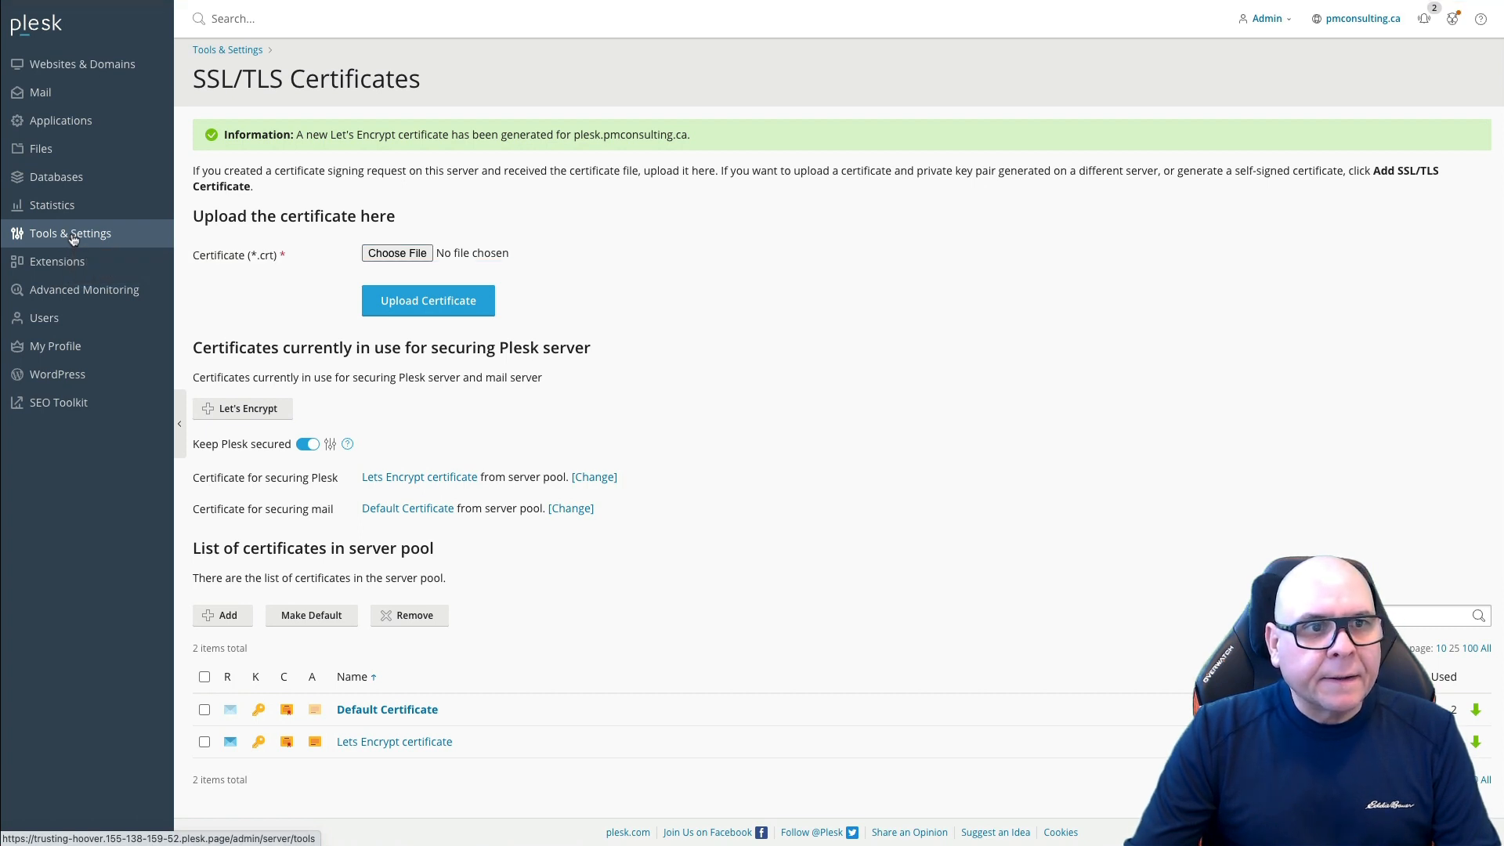
left_click(108, 74)
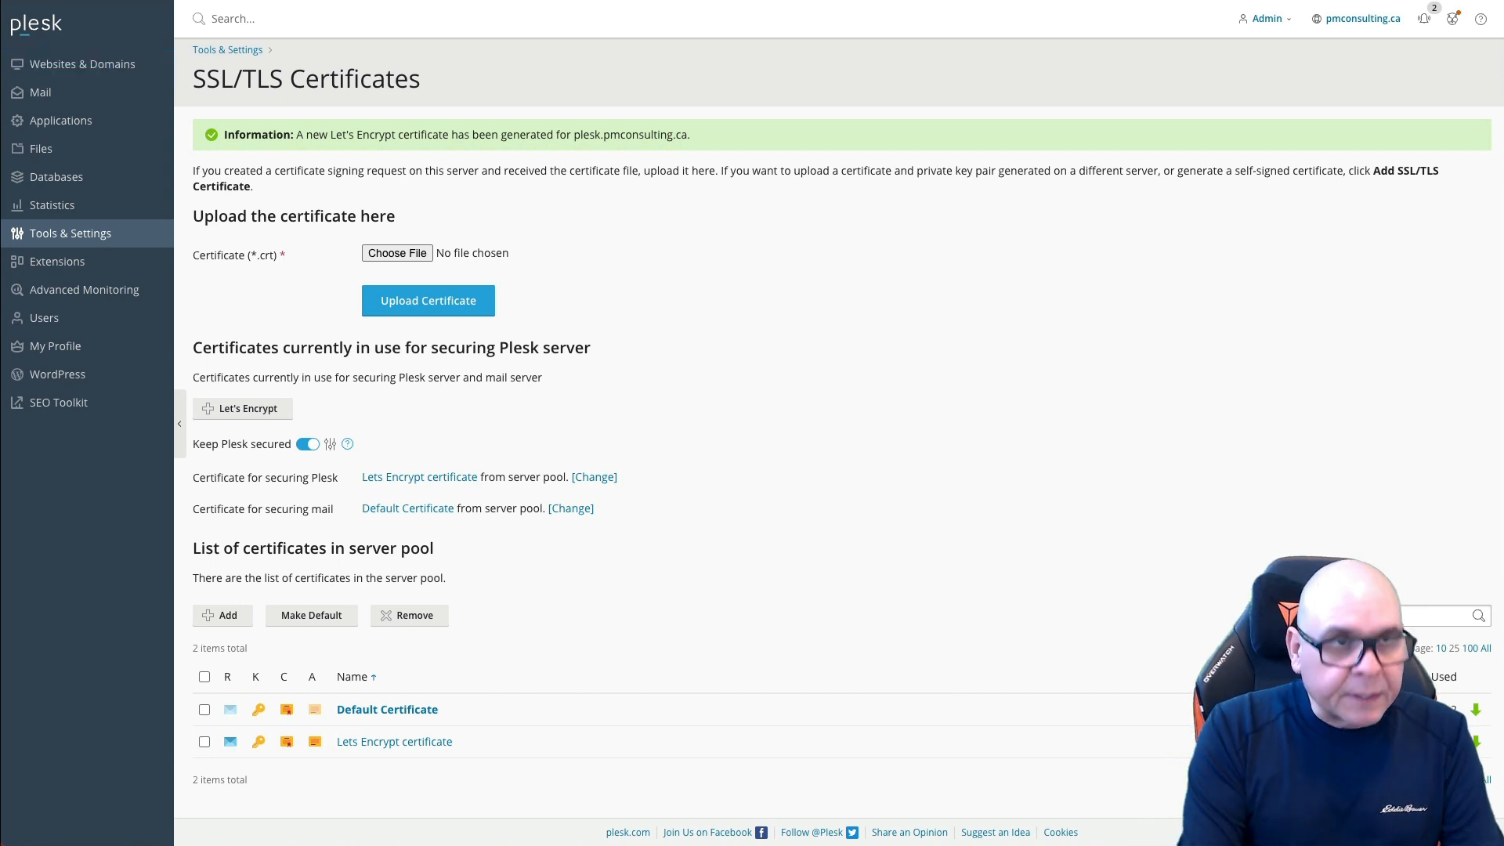
key("super+l")
type("plesk.")
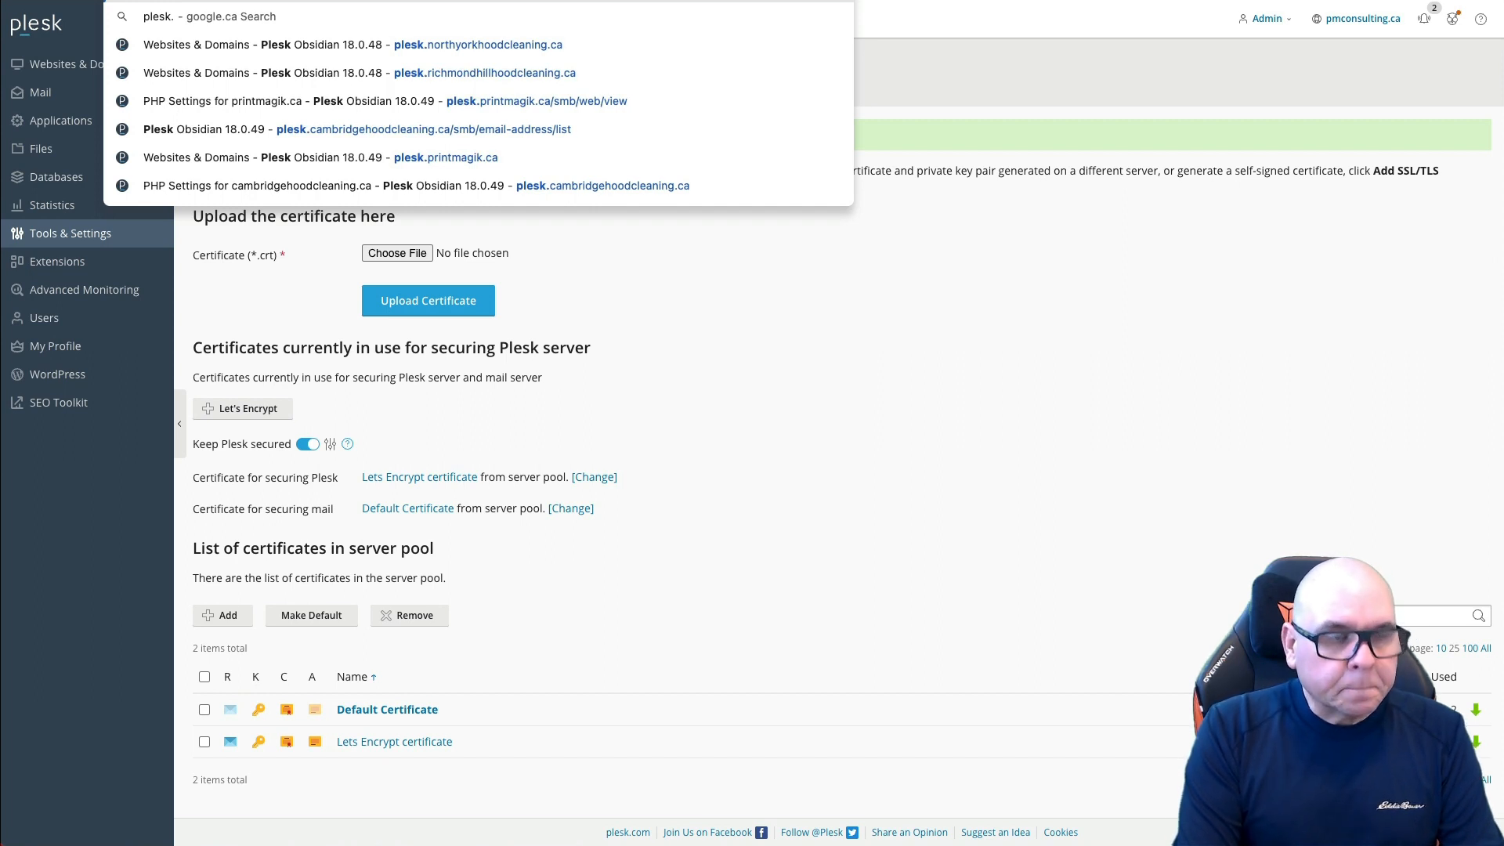
type("pm")
key("Return")
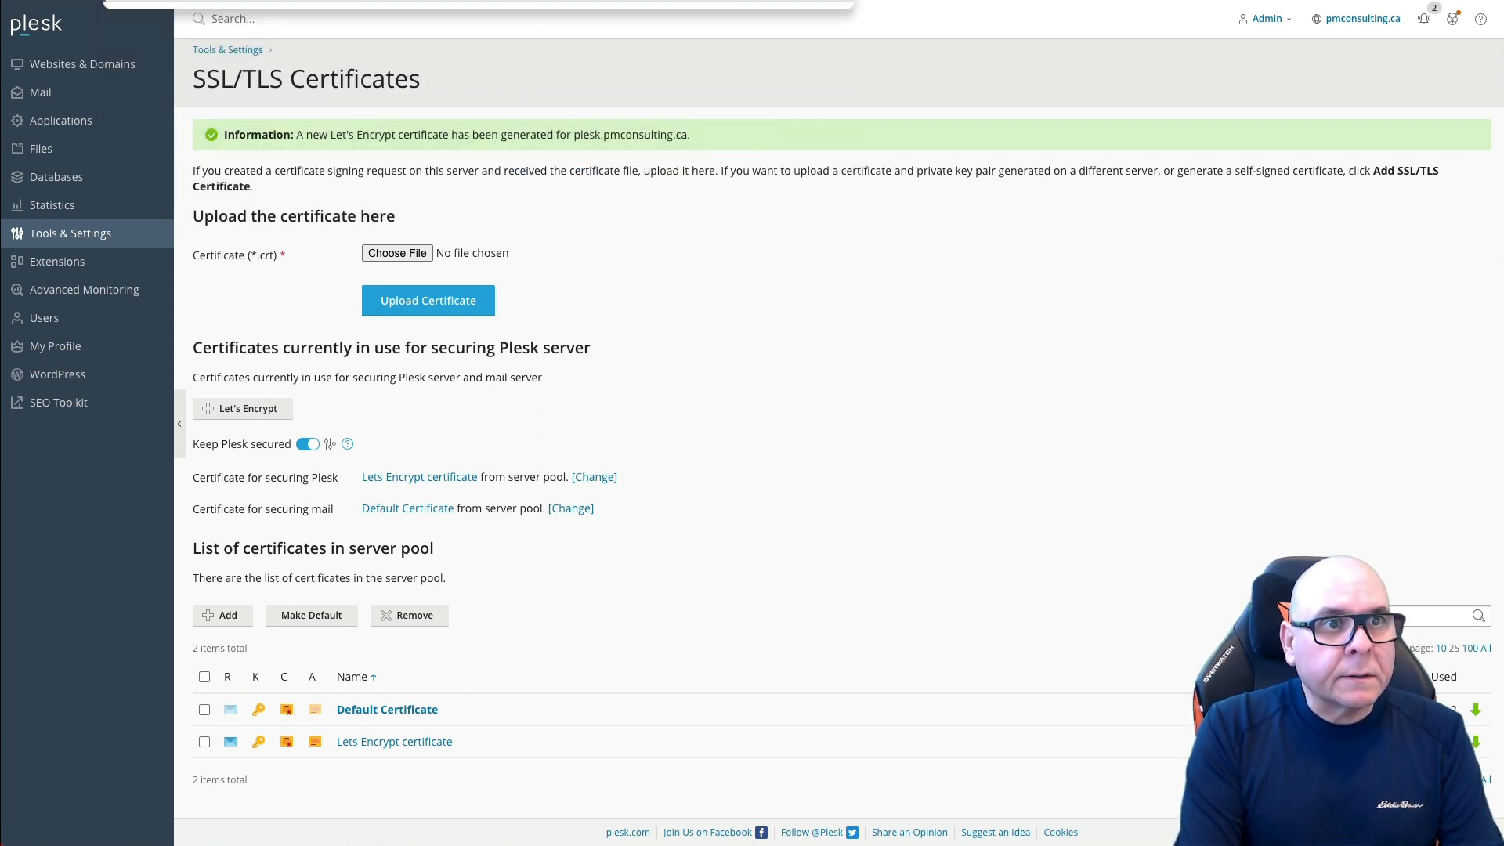
type("ca")
key("Return")
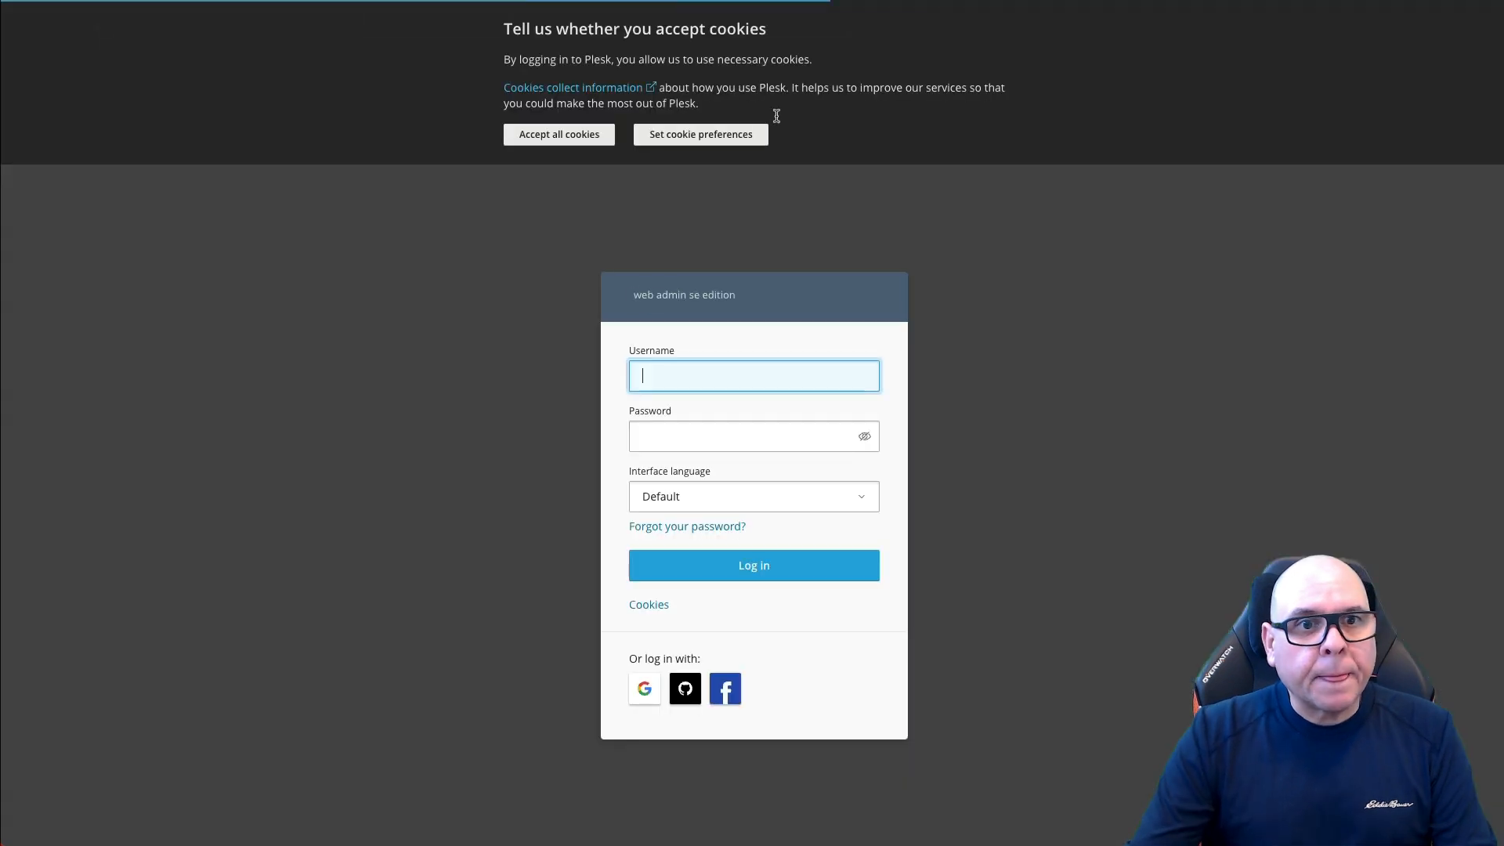
Step: Accept cookies and log in as root using the password copied from Vultr
left_click(541, 139)
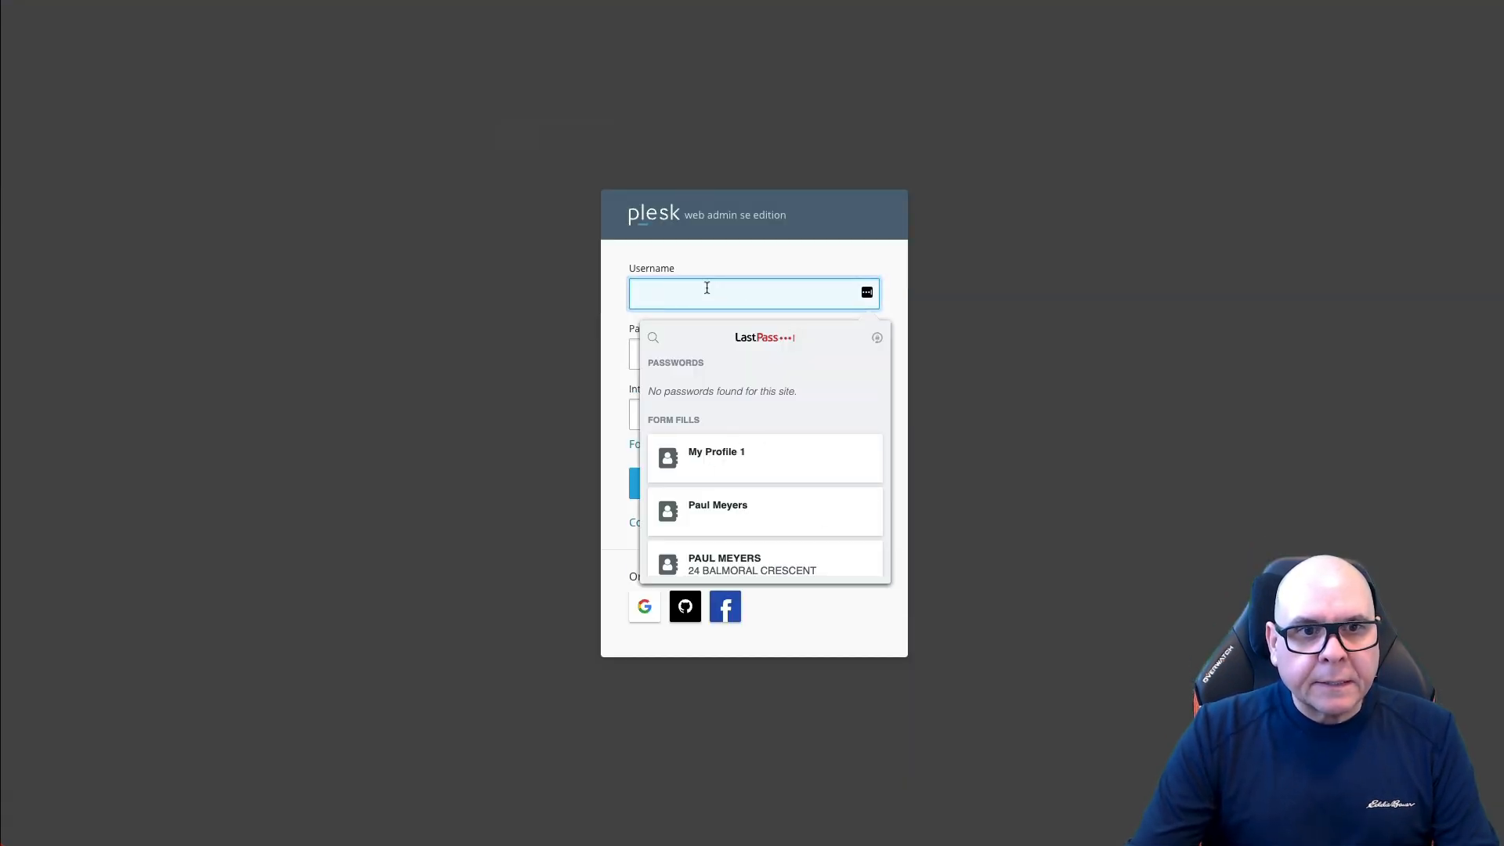
type("root")
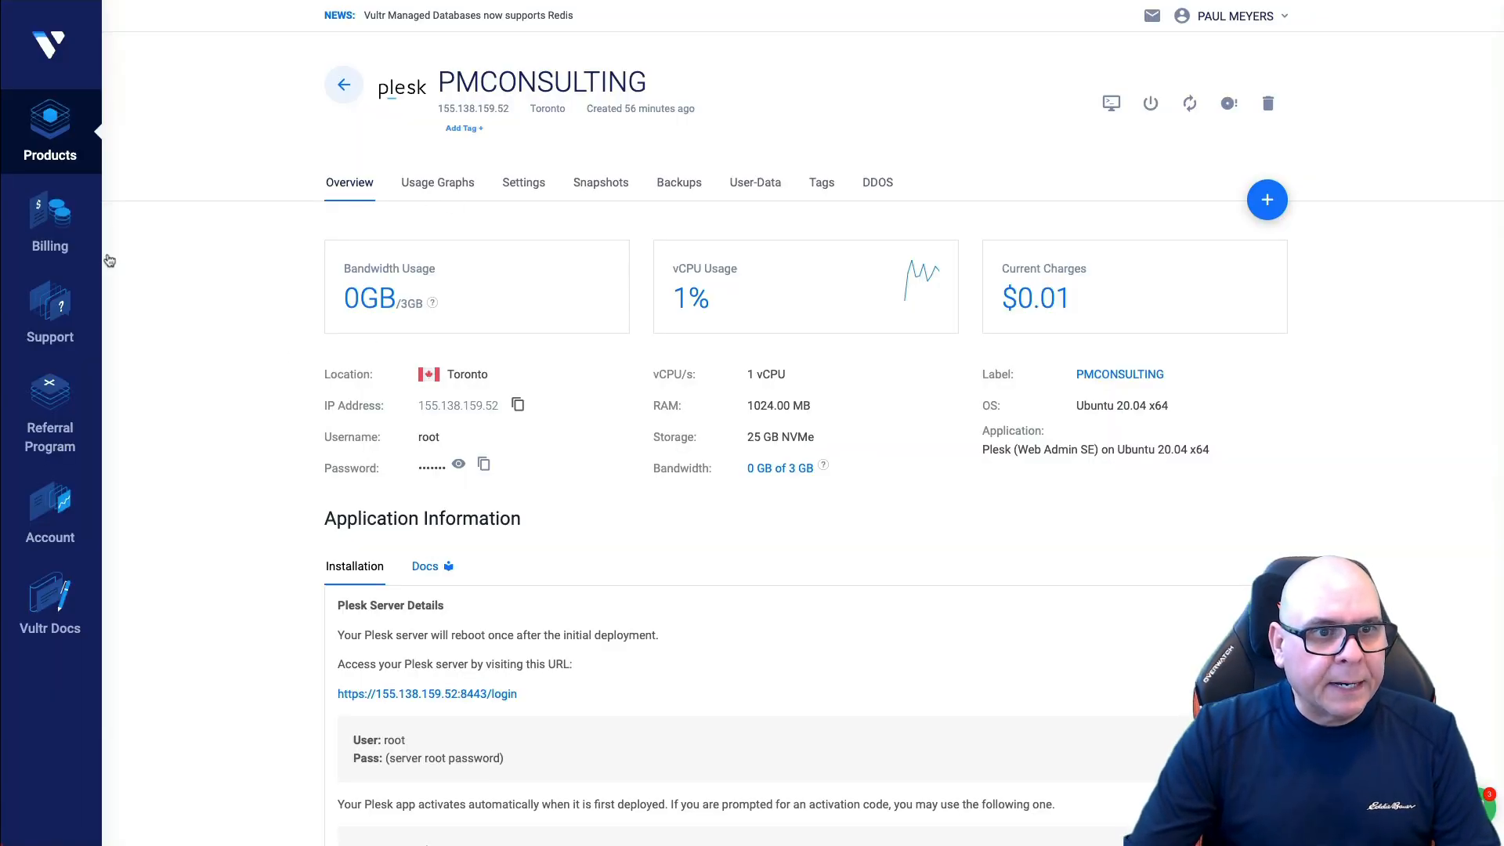
left_click(481, 466)
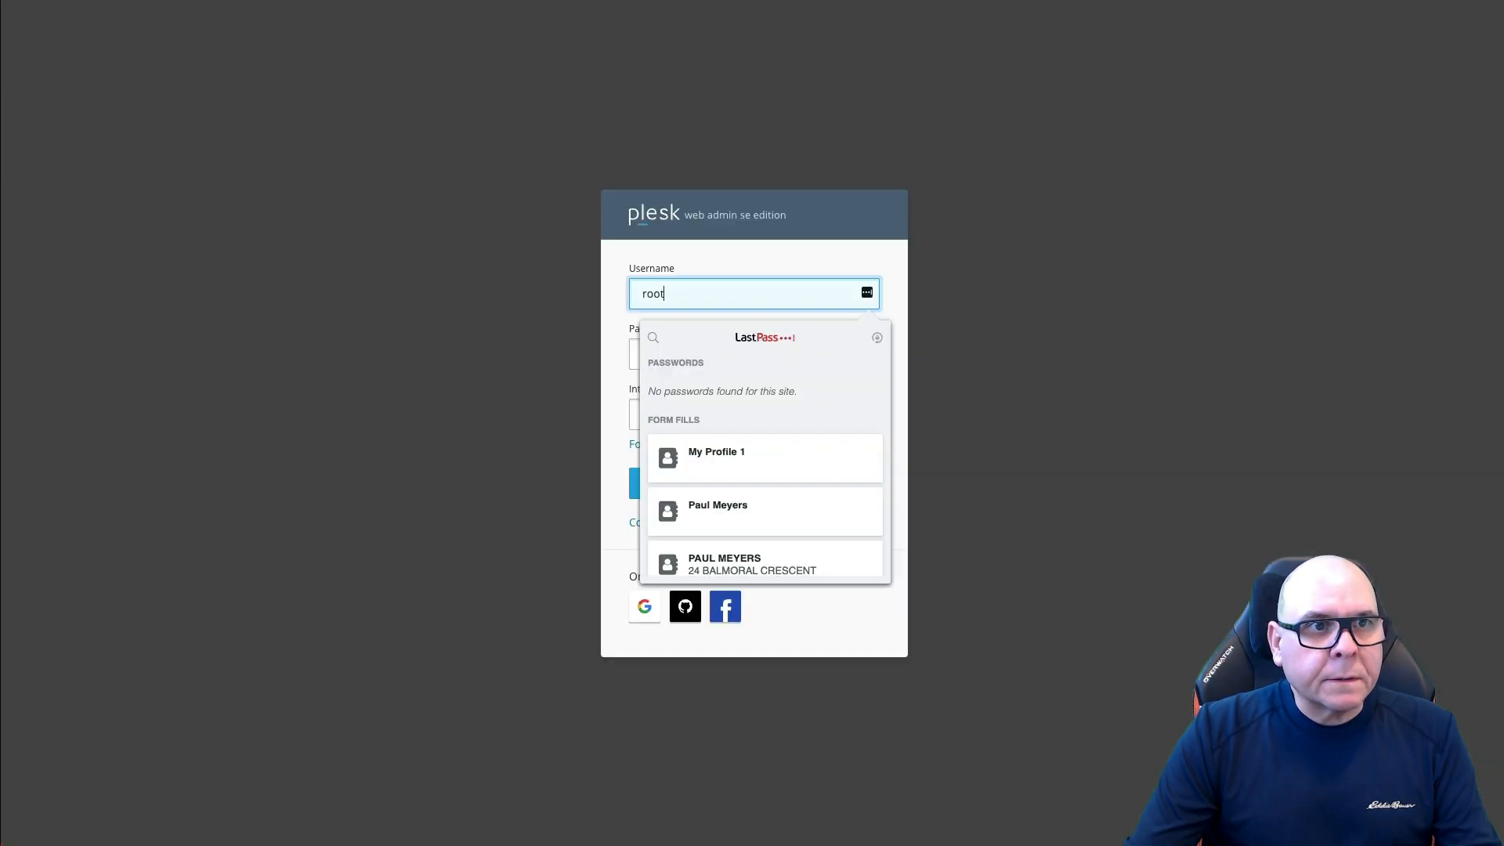
left_click(634, 358)
key("ctrl+v")
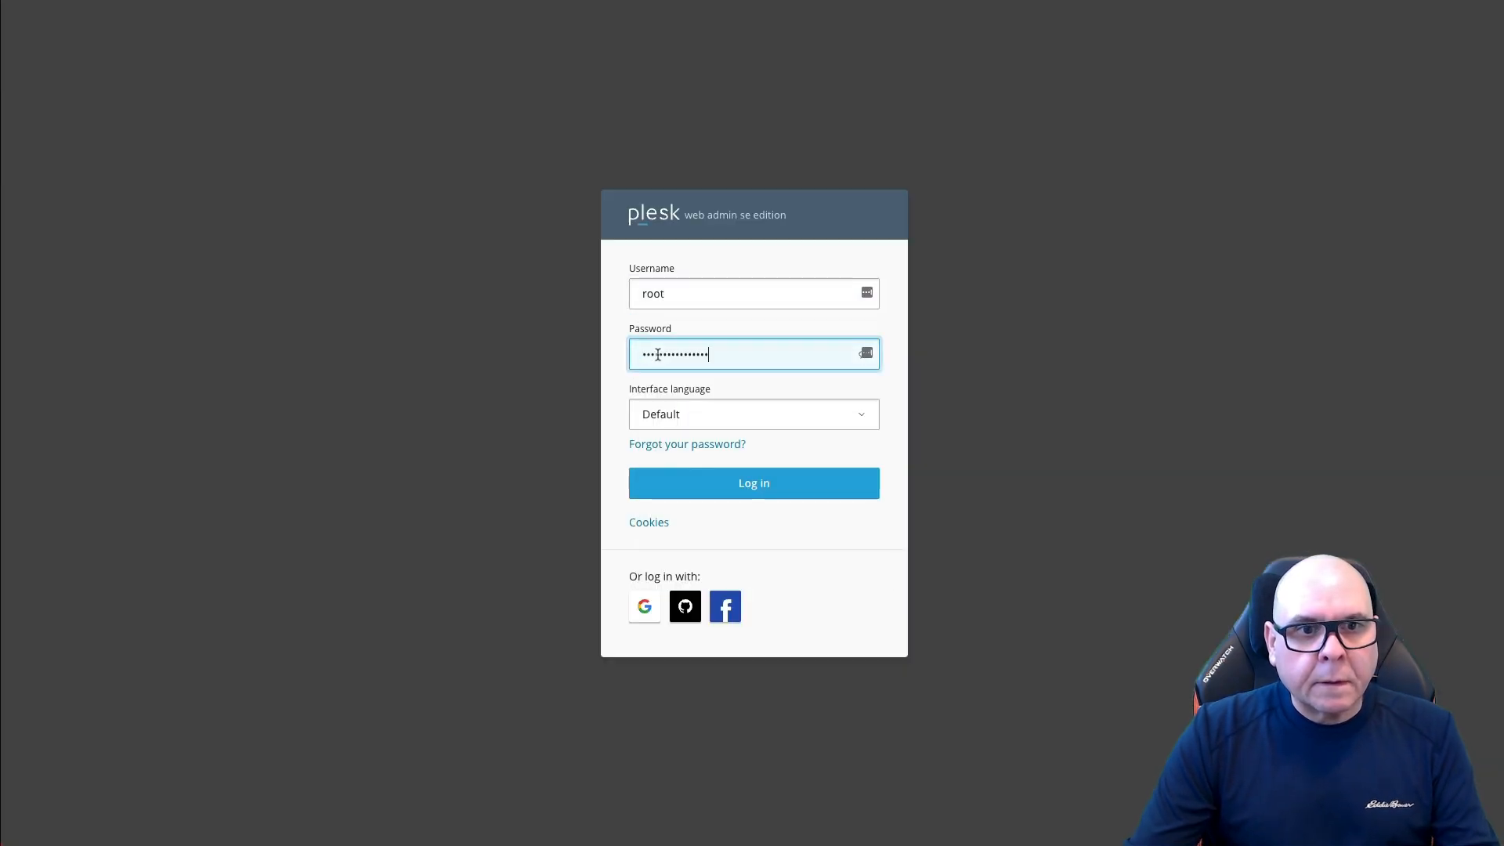
left_click(762, 485)
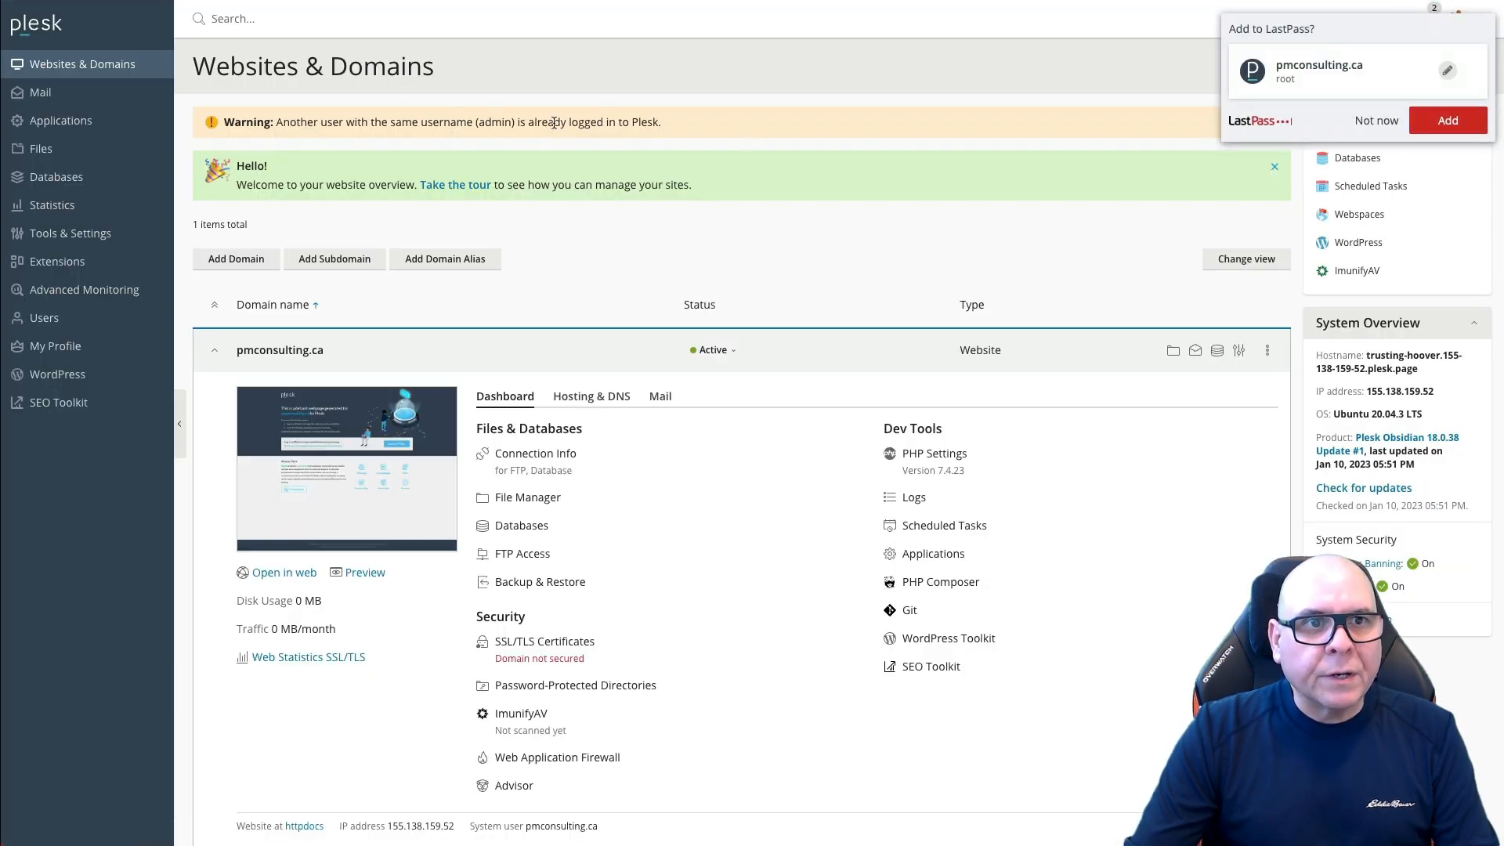
Step: Save the panel login in LastPass and change the server's full hostname to plesk.pmconsulting.ca
left_click(1448, 120)
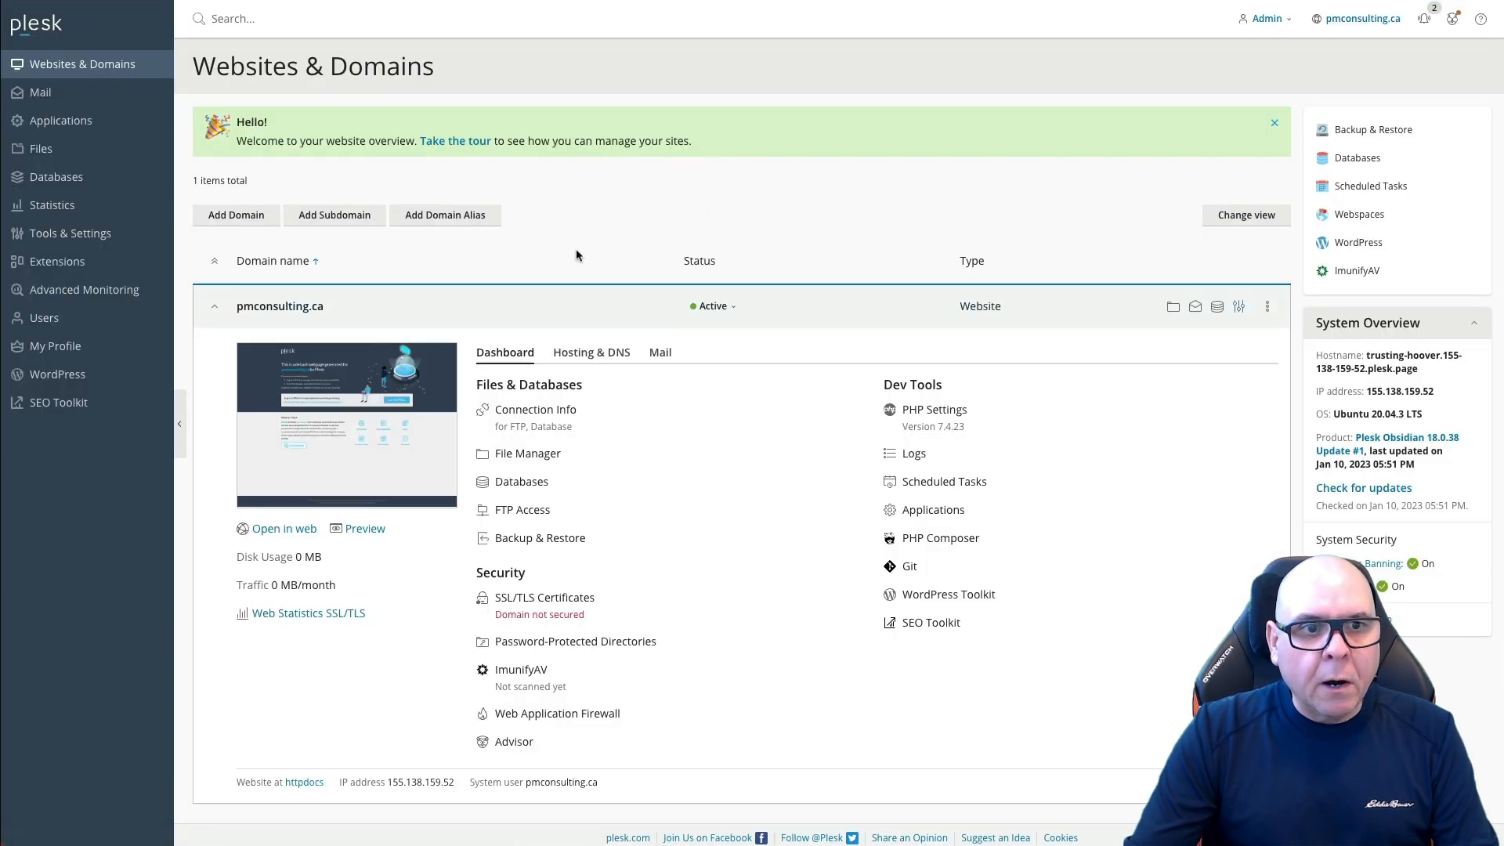
left_click(71, 232)
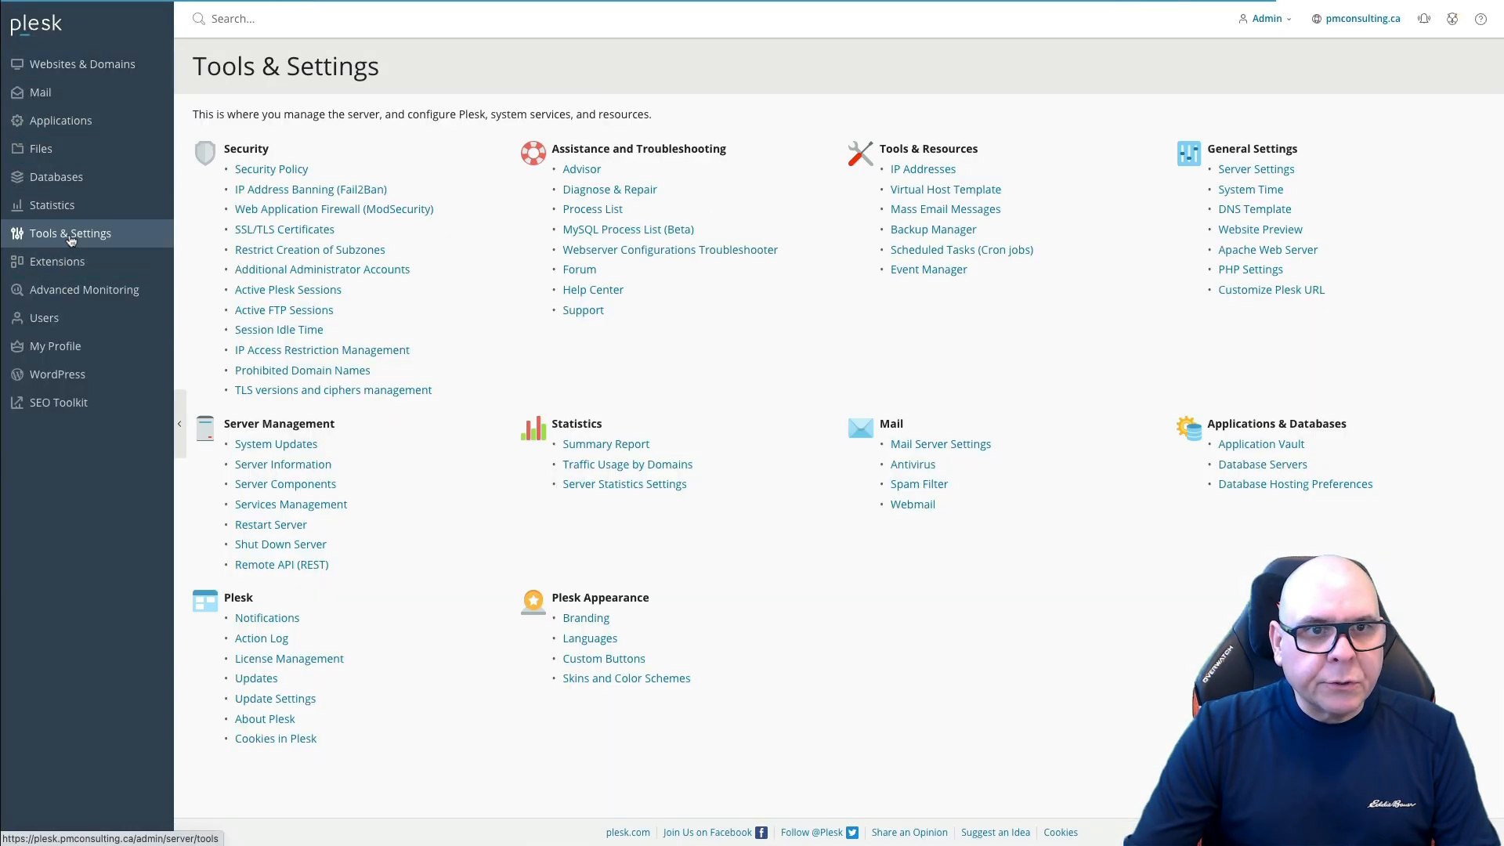
left_click(1251, 169)
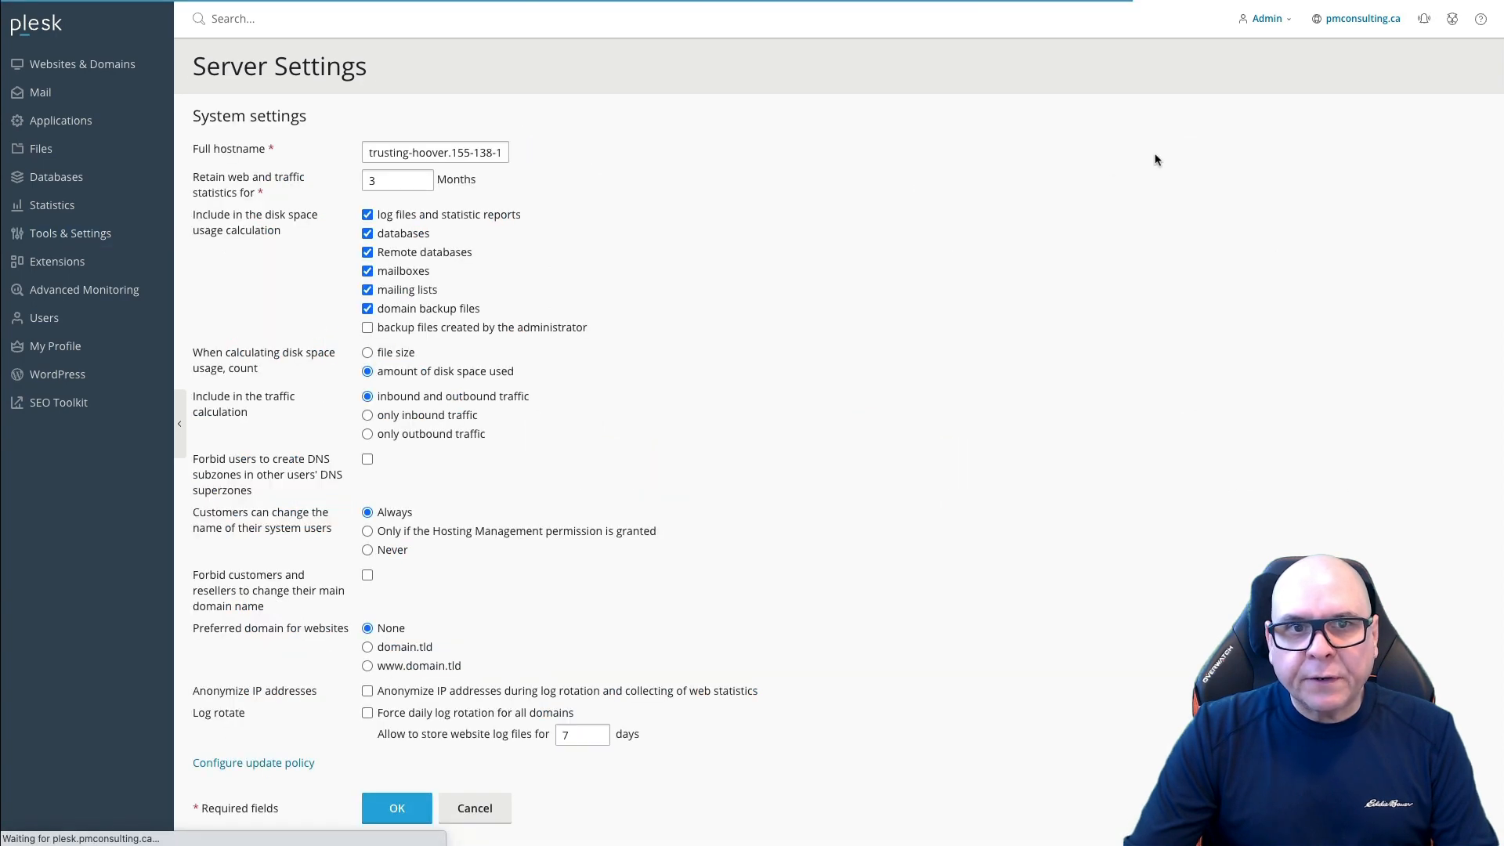
triple_click(413, 153)
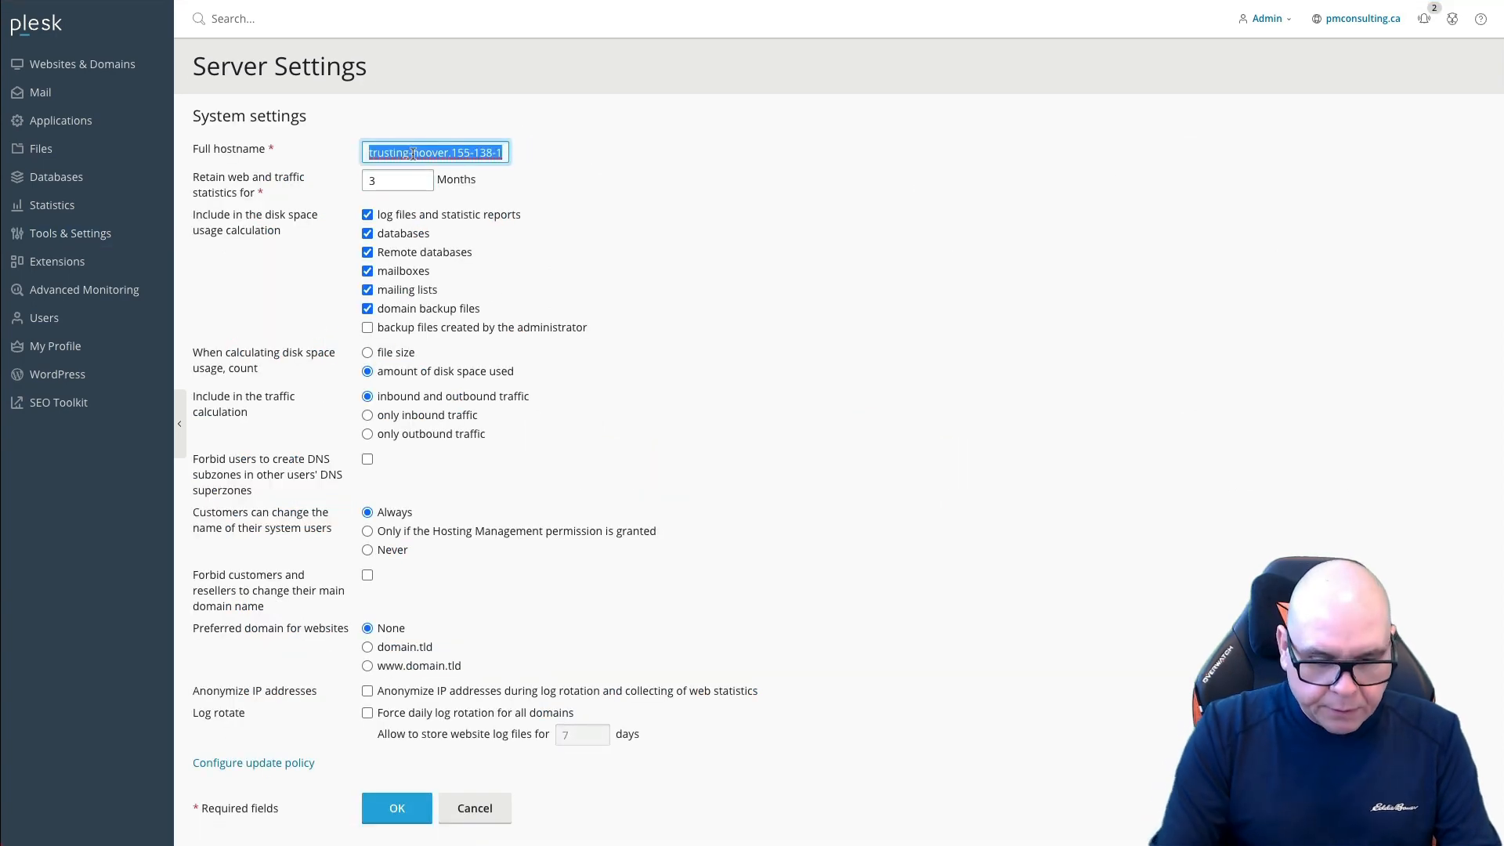
type("plesk.pmconsulting.ca")
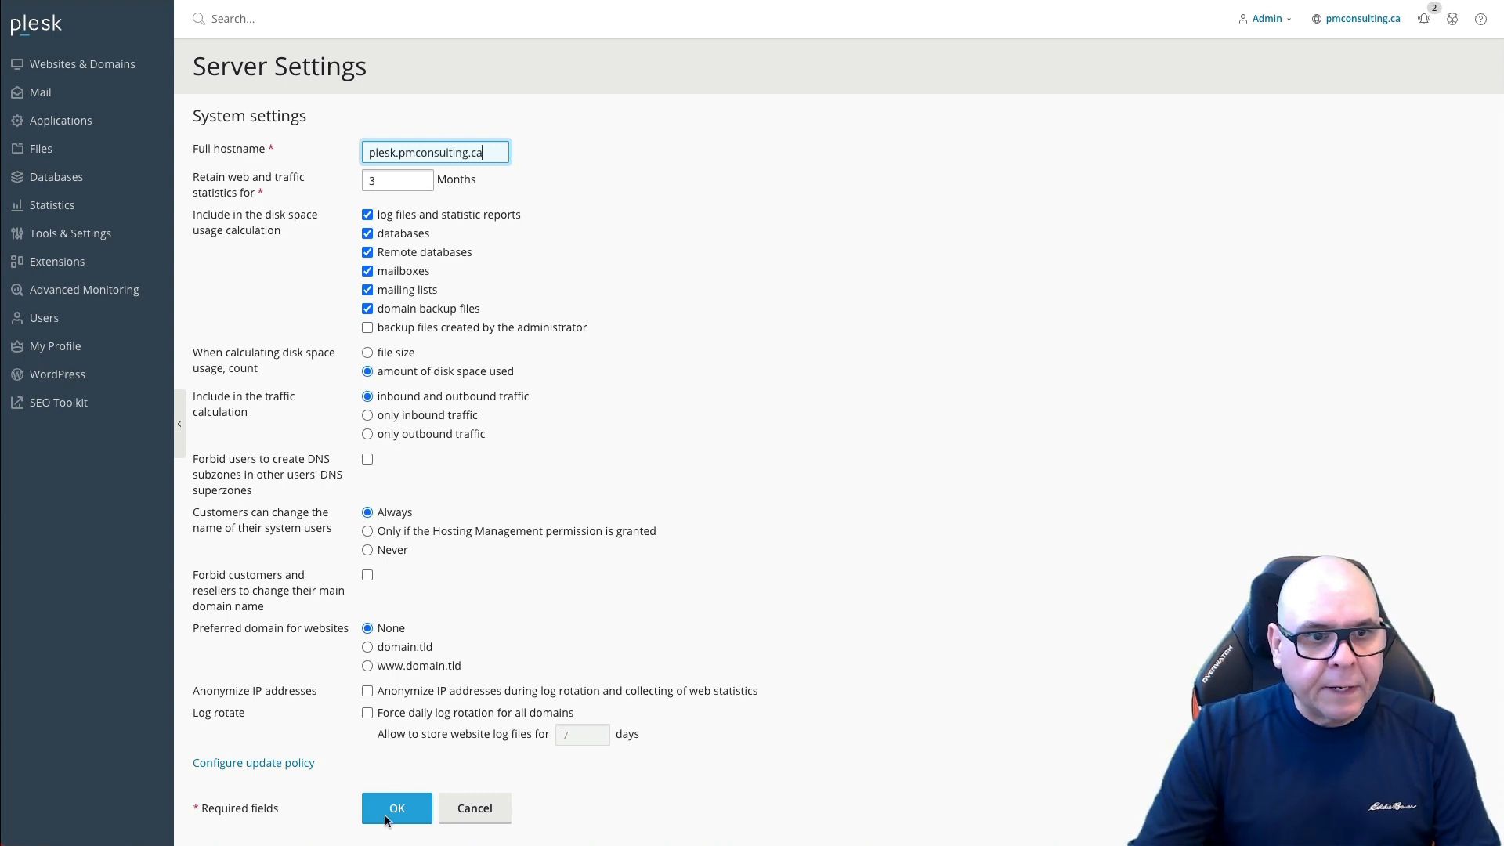
left_click(386, 819)
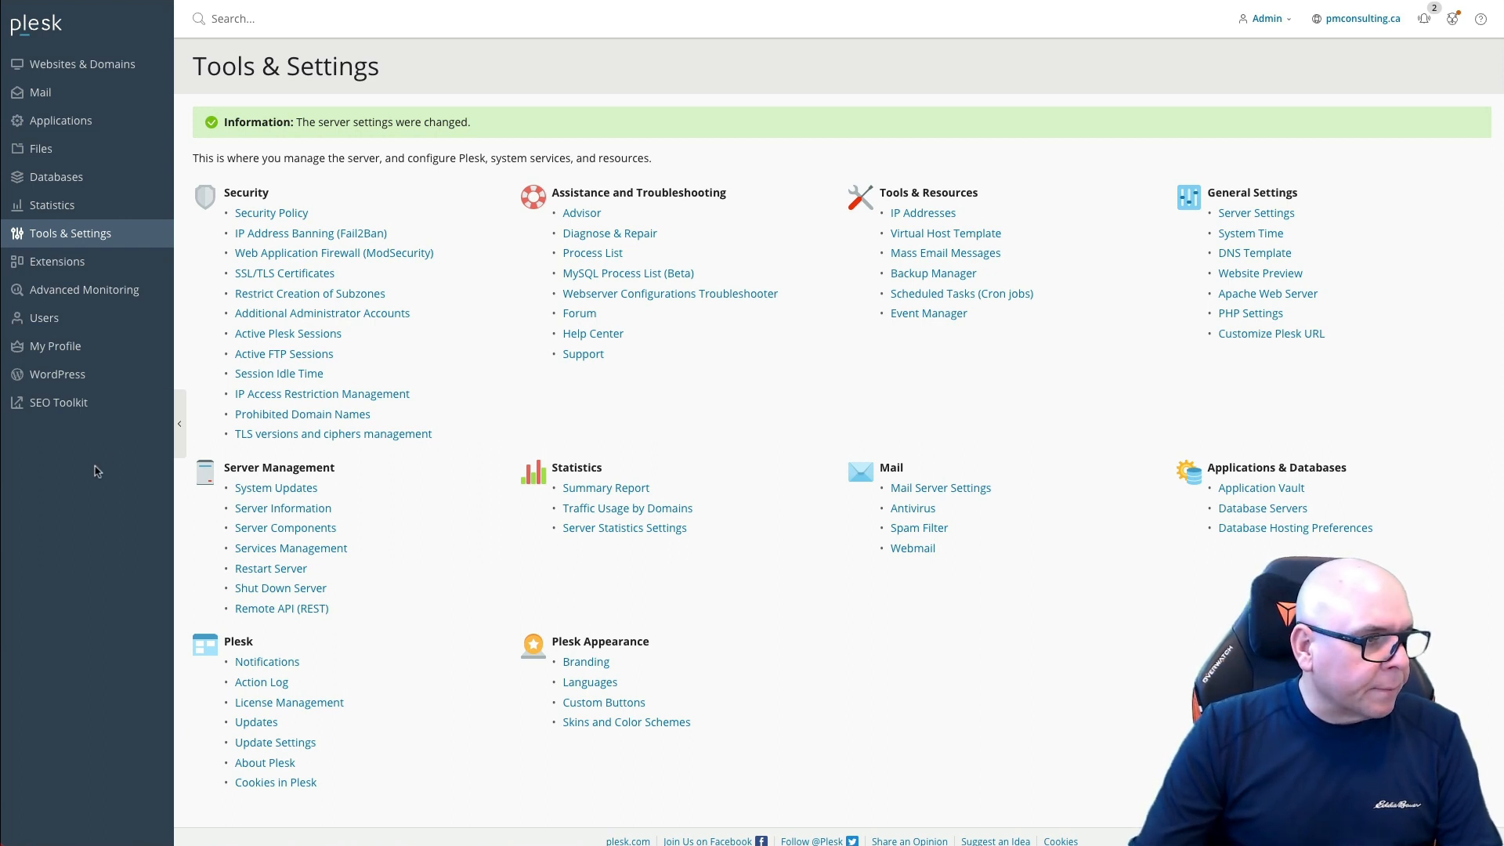
left_click(75, 69)
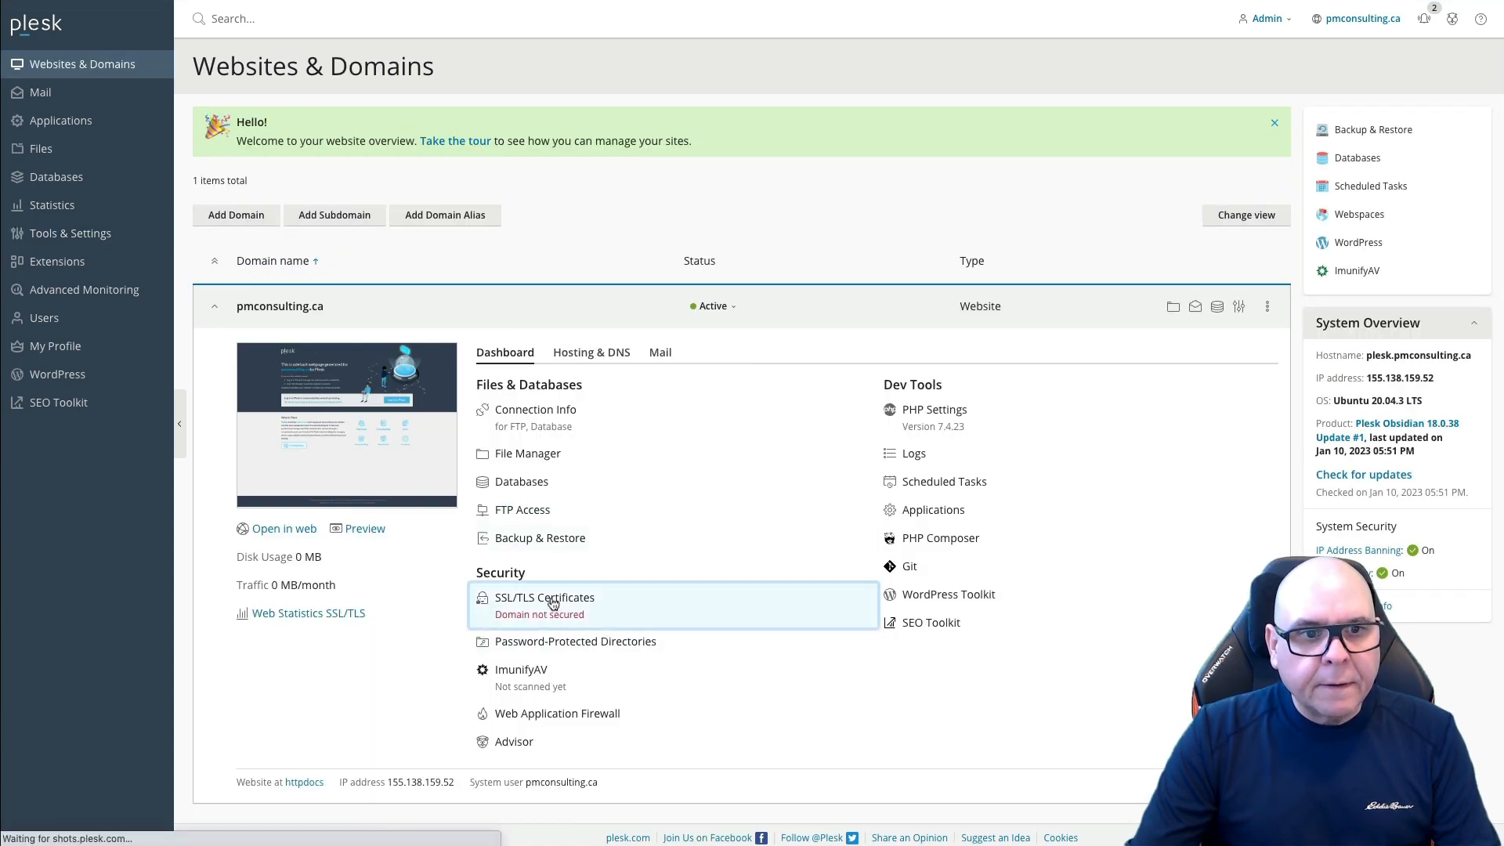
Step: Install a free Let's Encrypt certificate covering pmconsulting.ca, www, webmail and the mail domain
left_click(552, 604)
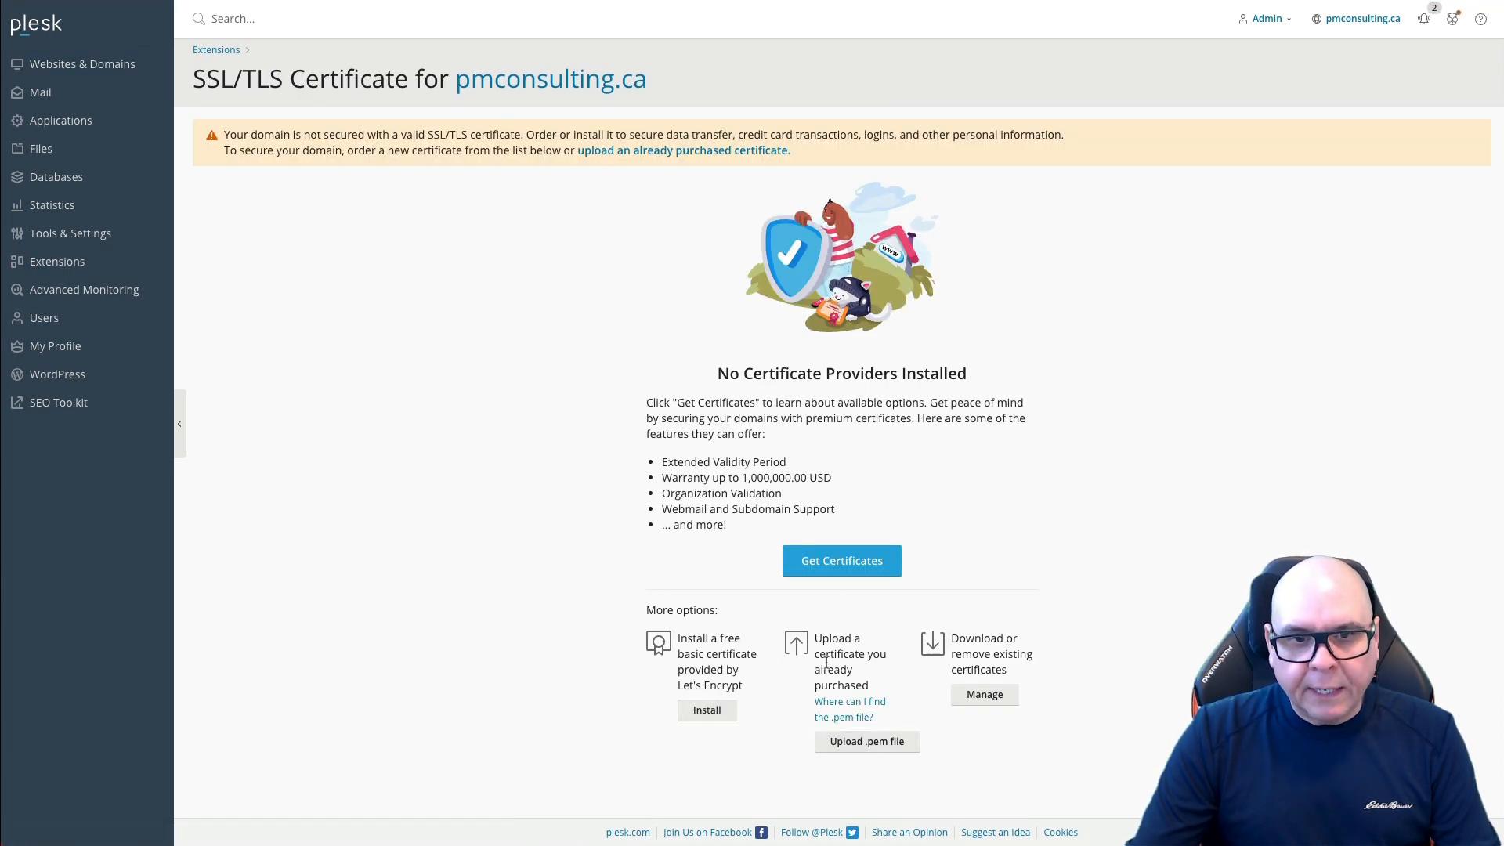
left_click(709, 711)
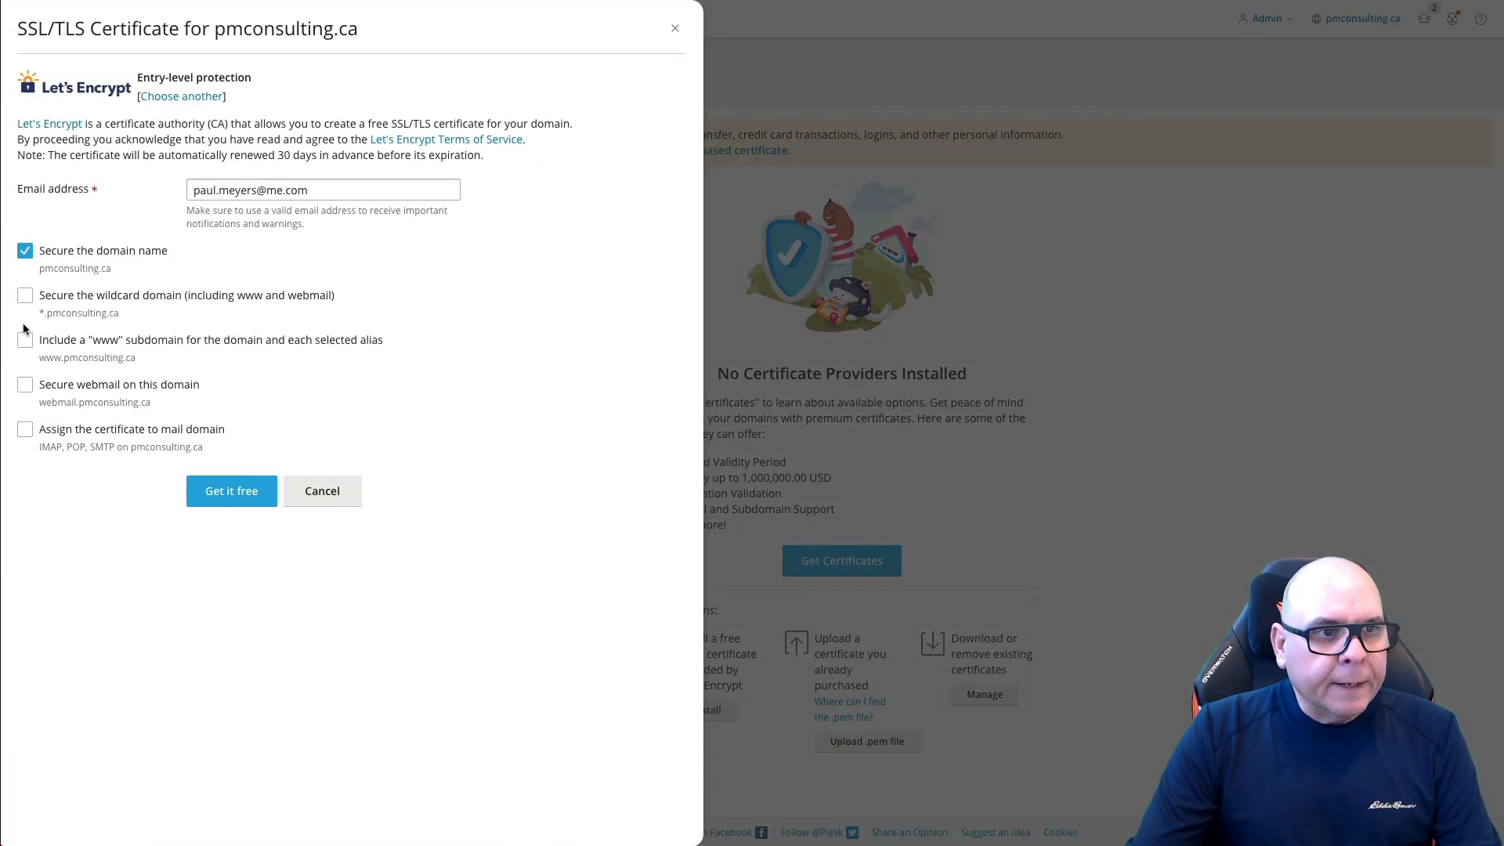
left_click(26, 341)
left_click(26, 385)
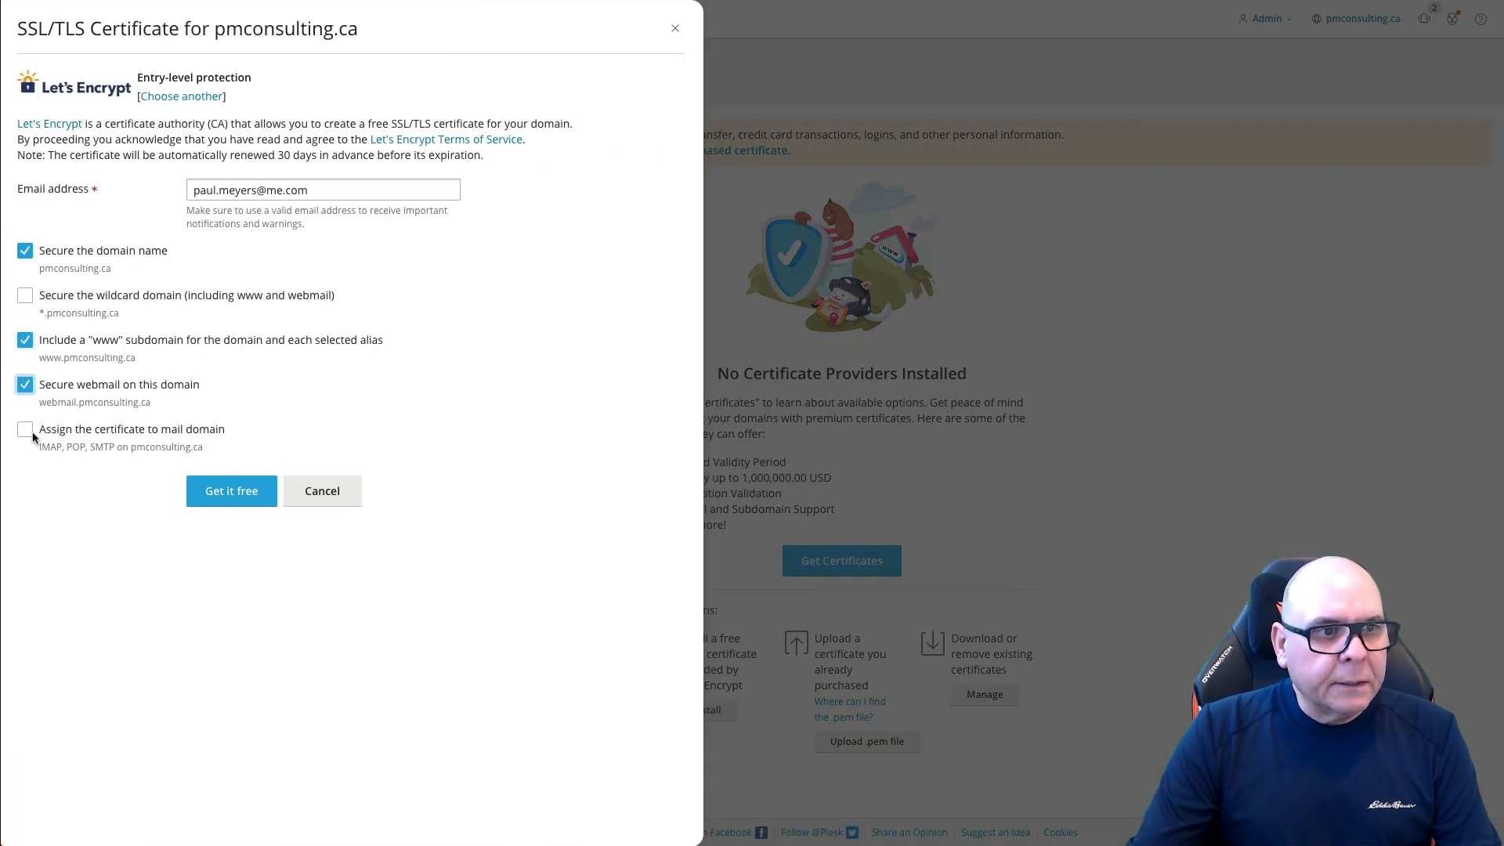
left_click(25, 430)
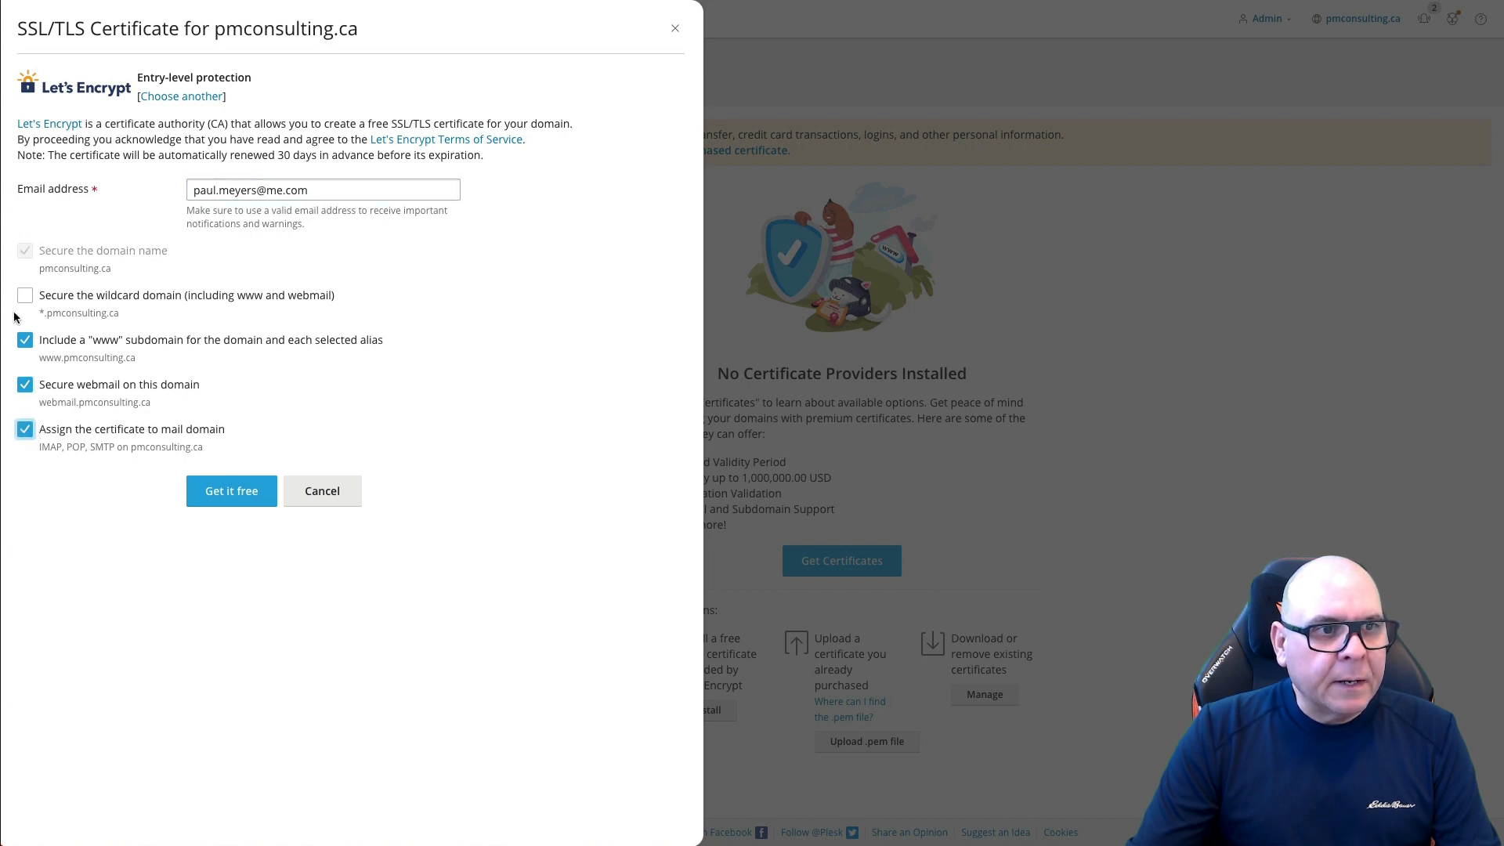
left_click(229, 489)
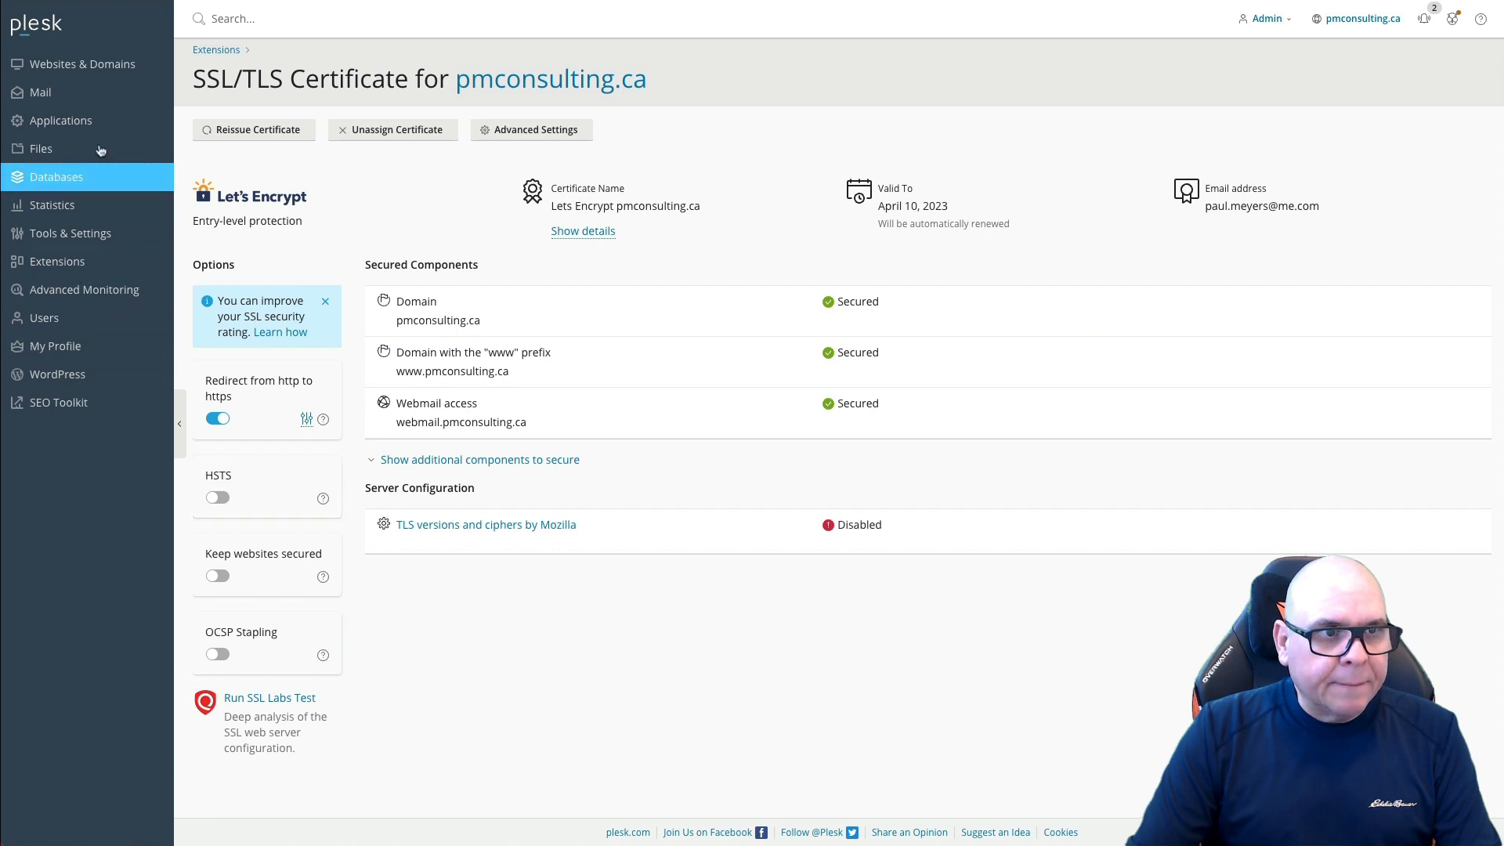
left_click(66, 370)
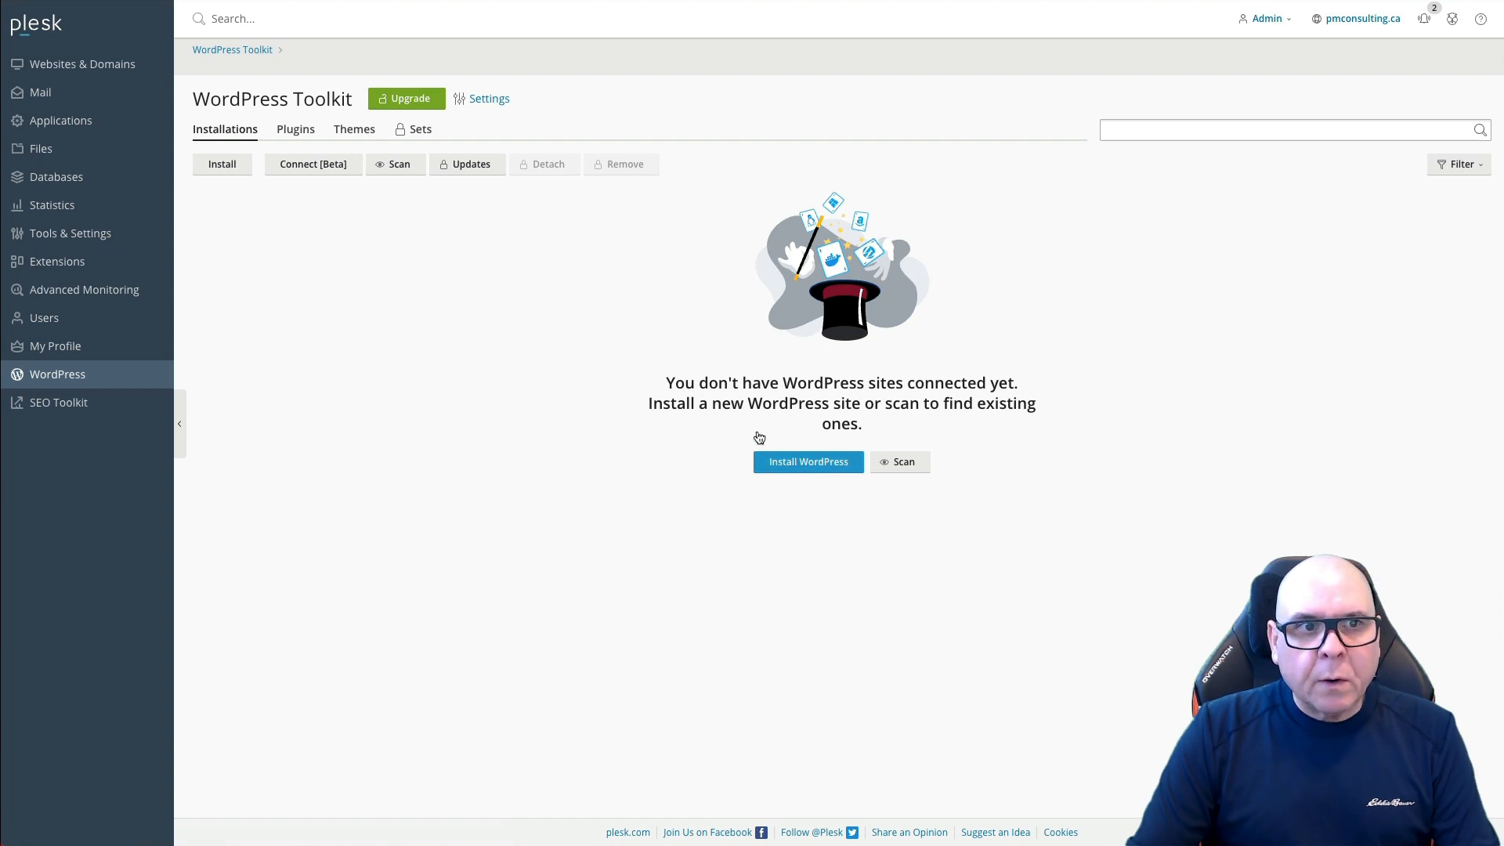
Step: Start a new WordPress installation and set the website title to 'PM Consulting'
left_click(810, 462)
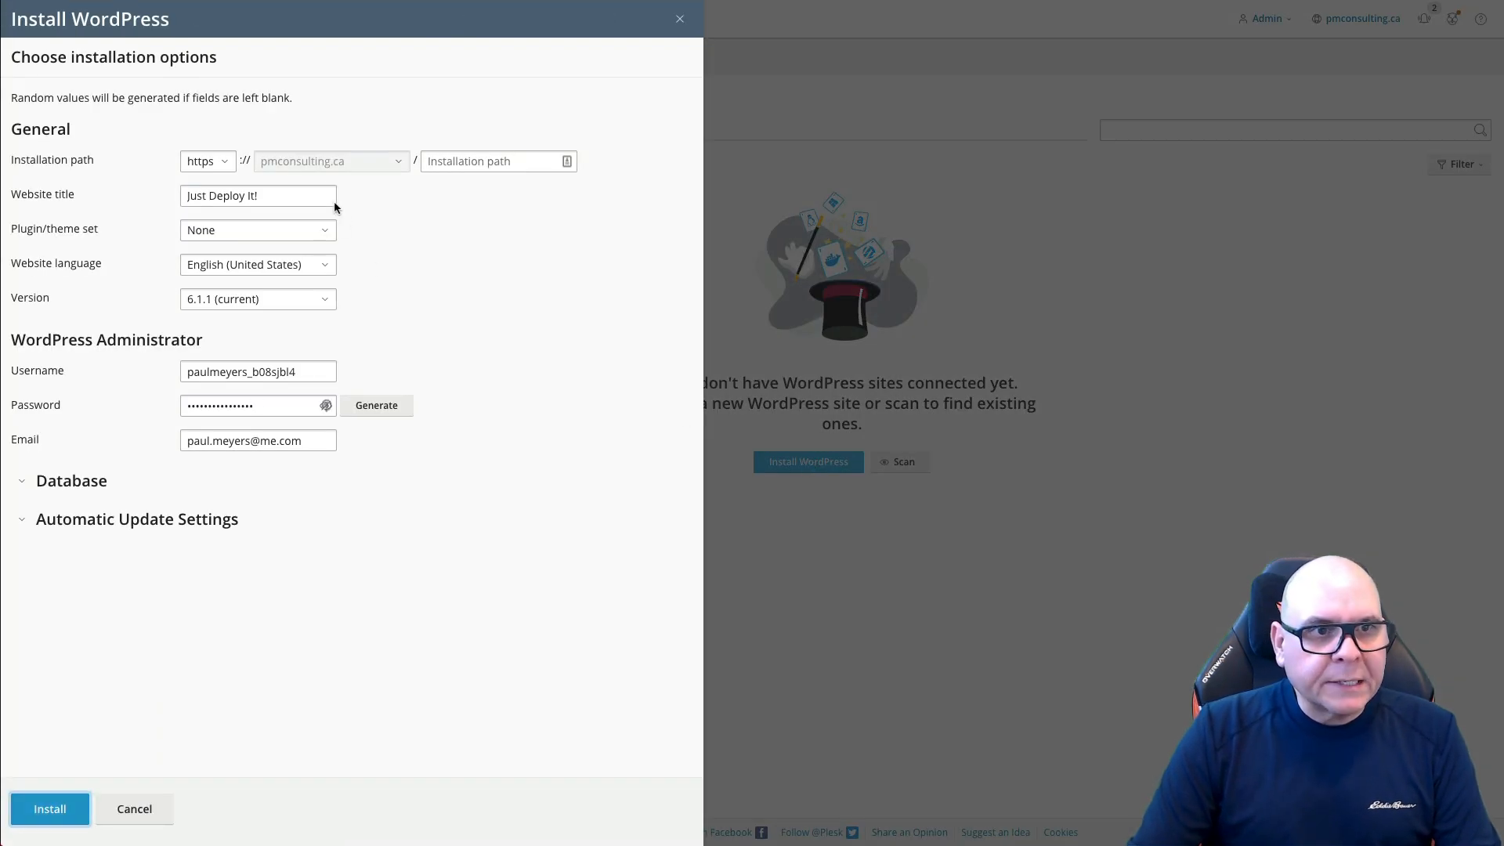
left_click(257, 195)
left_click(457, 165)
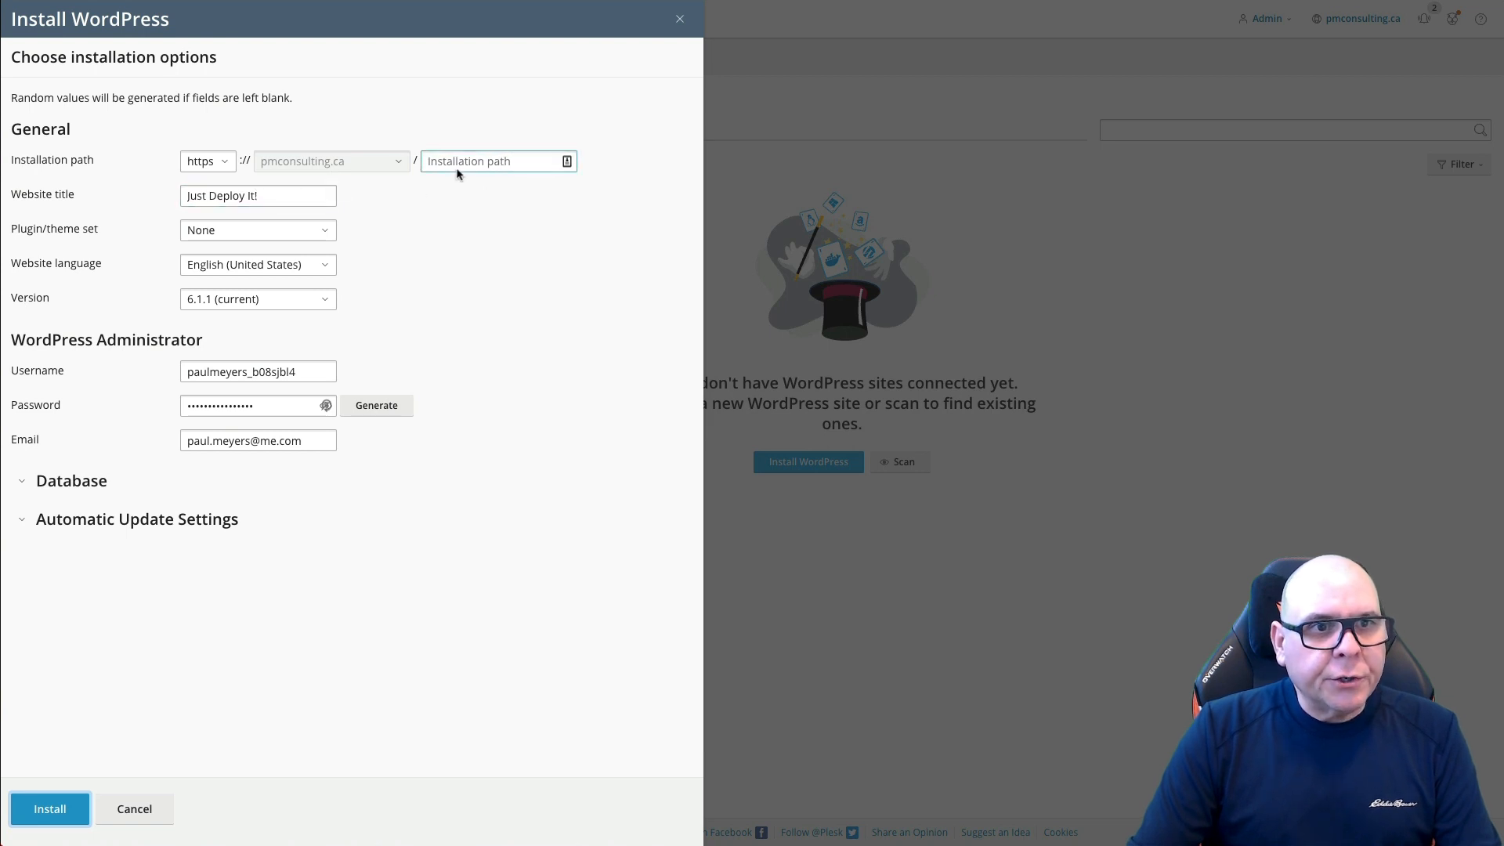
triple_click(269, 196)
type("P")
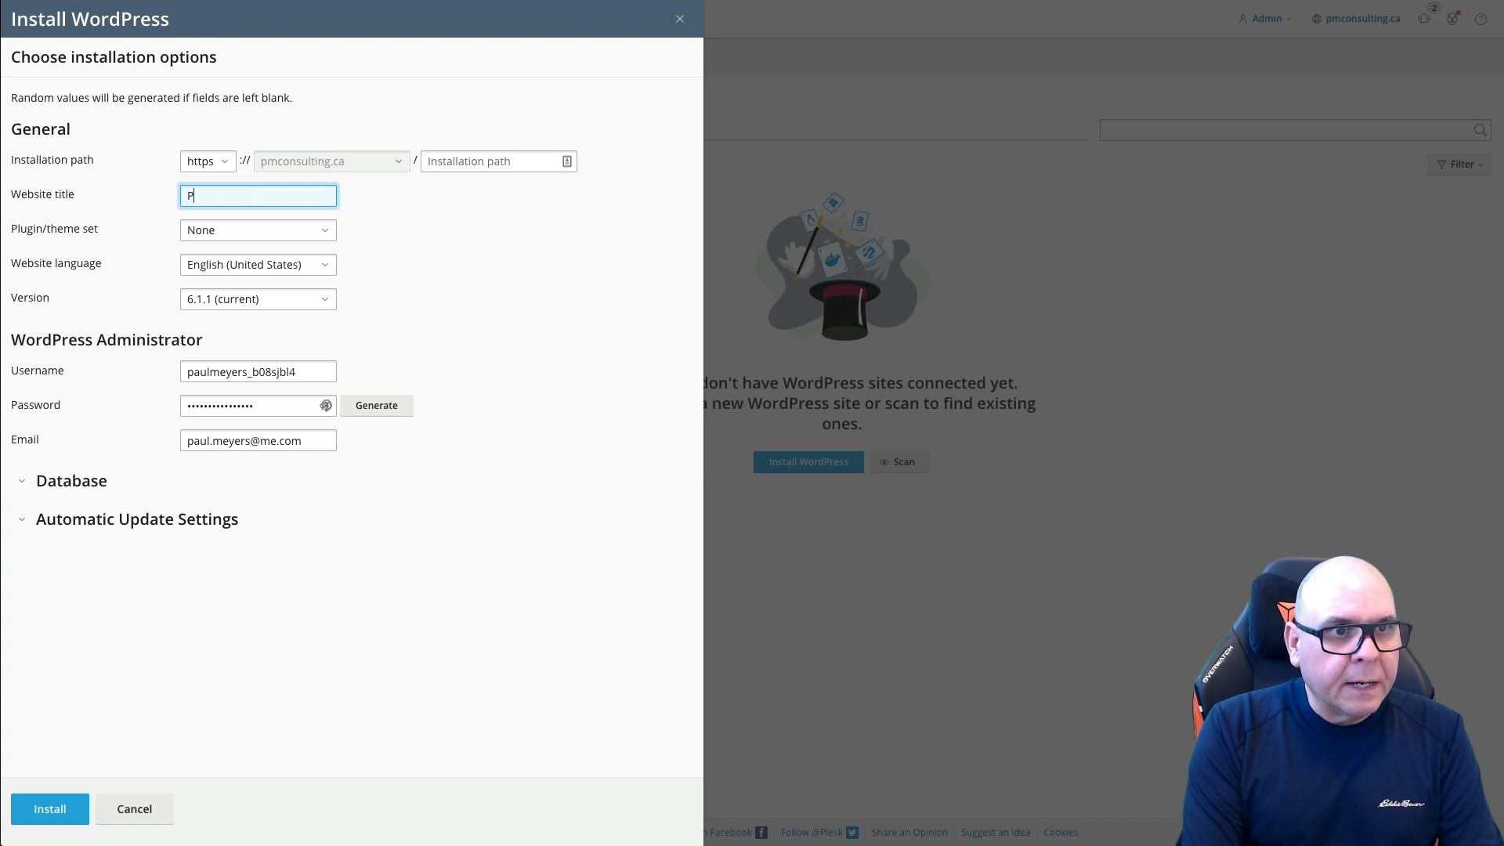
type("M Consultin")
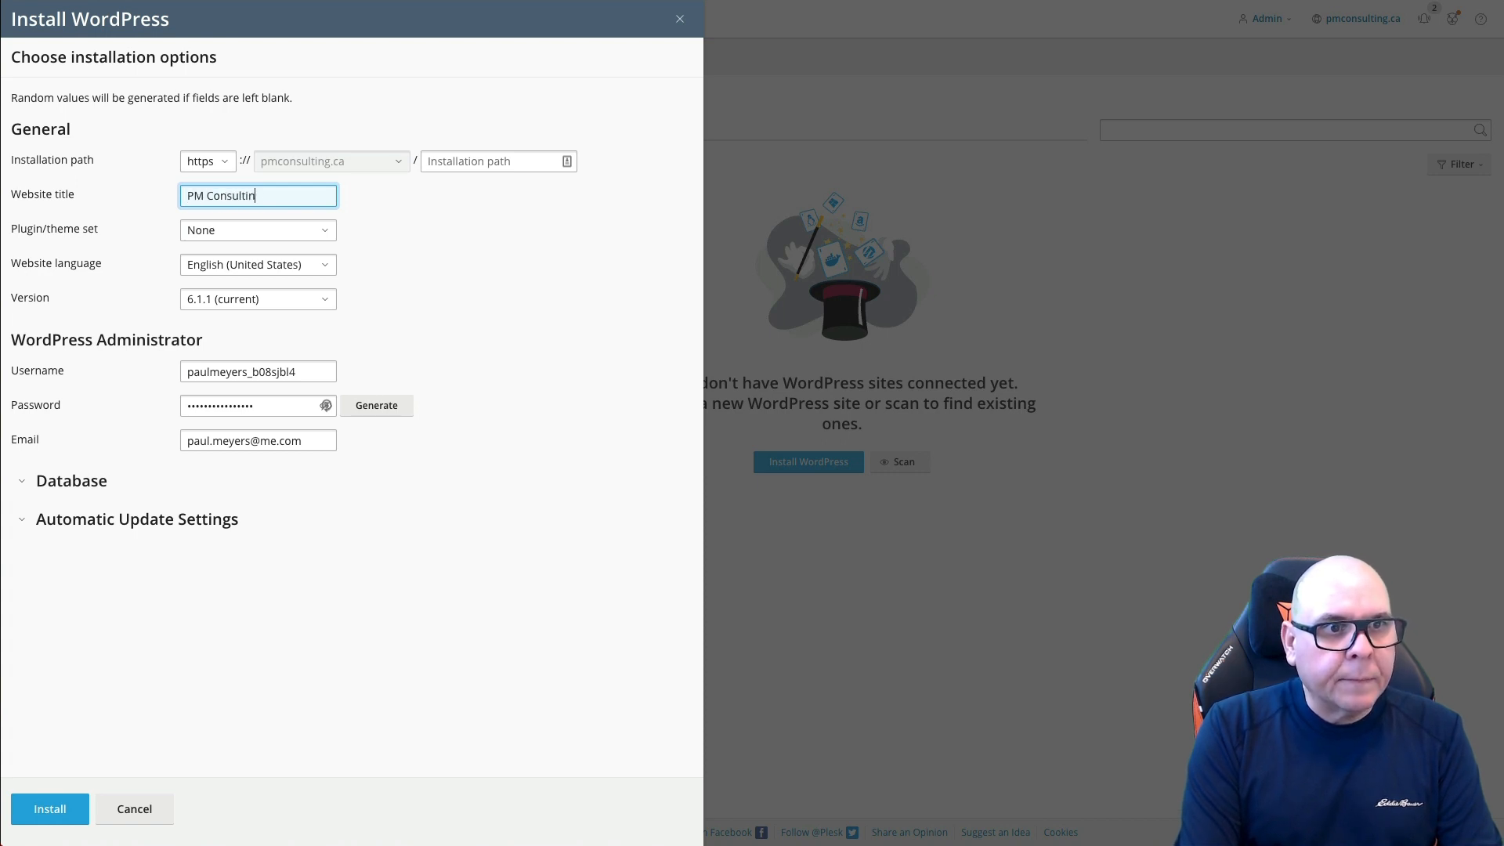
type("g")
Step: Set administrator username admin with a strong password, install, and save the login
left_click(233, 373)
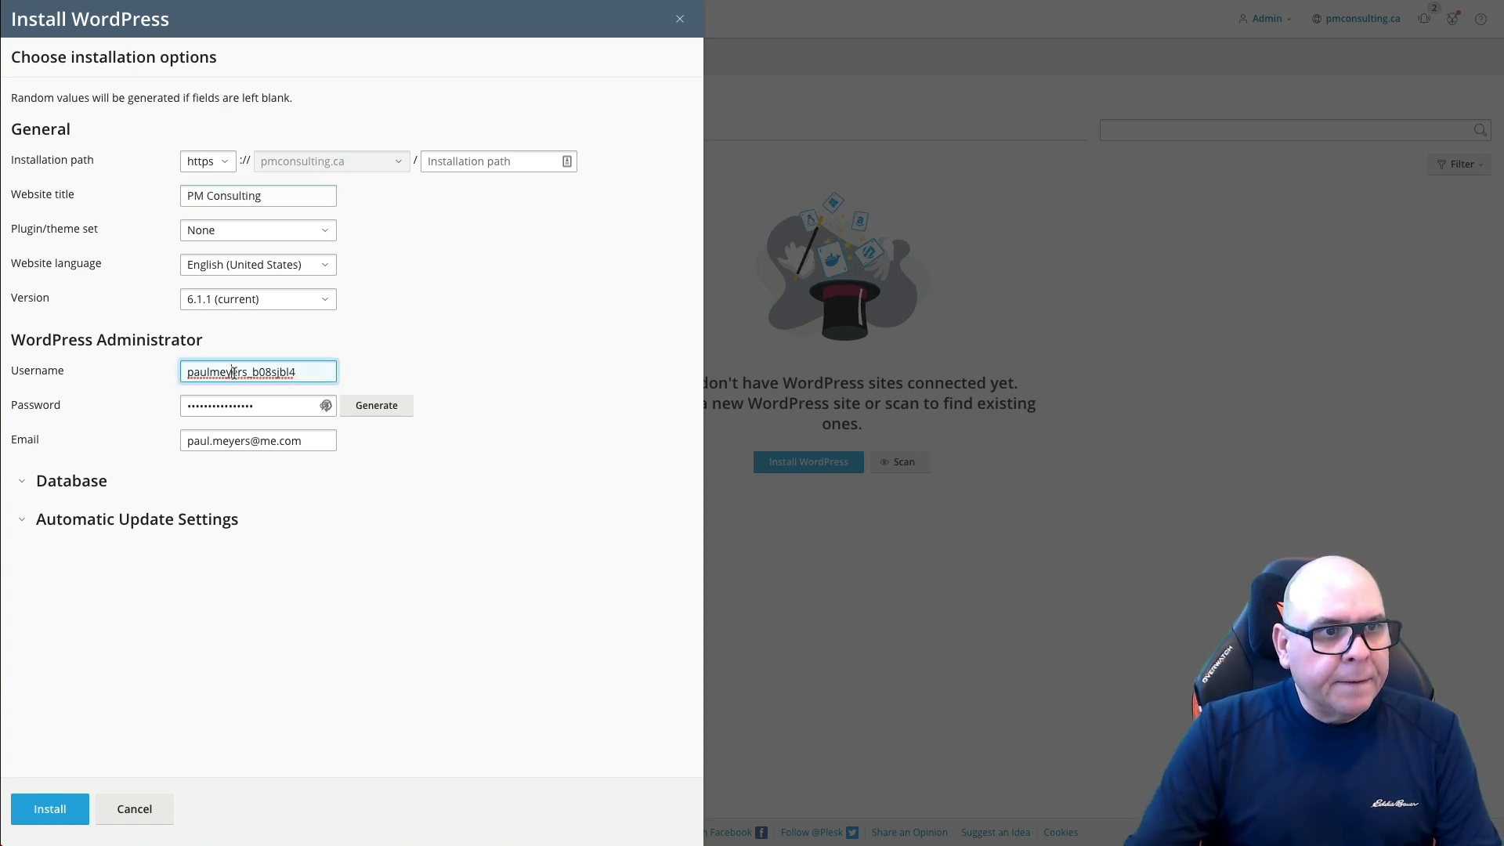
triple_click(234, 372)
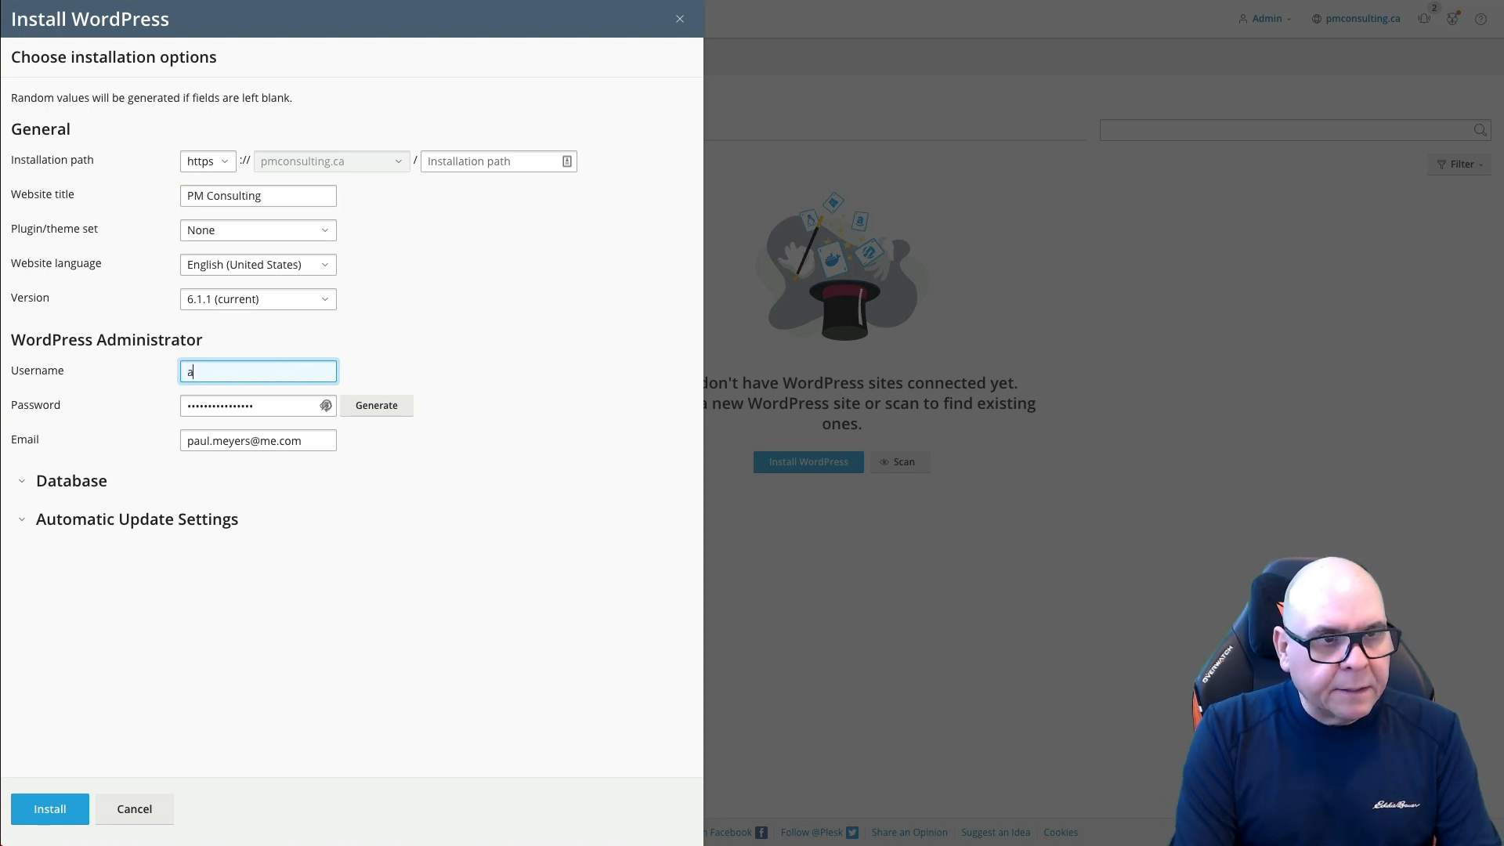
key("Tab")
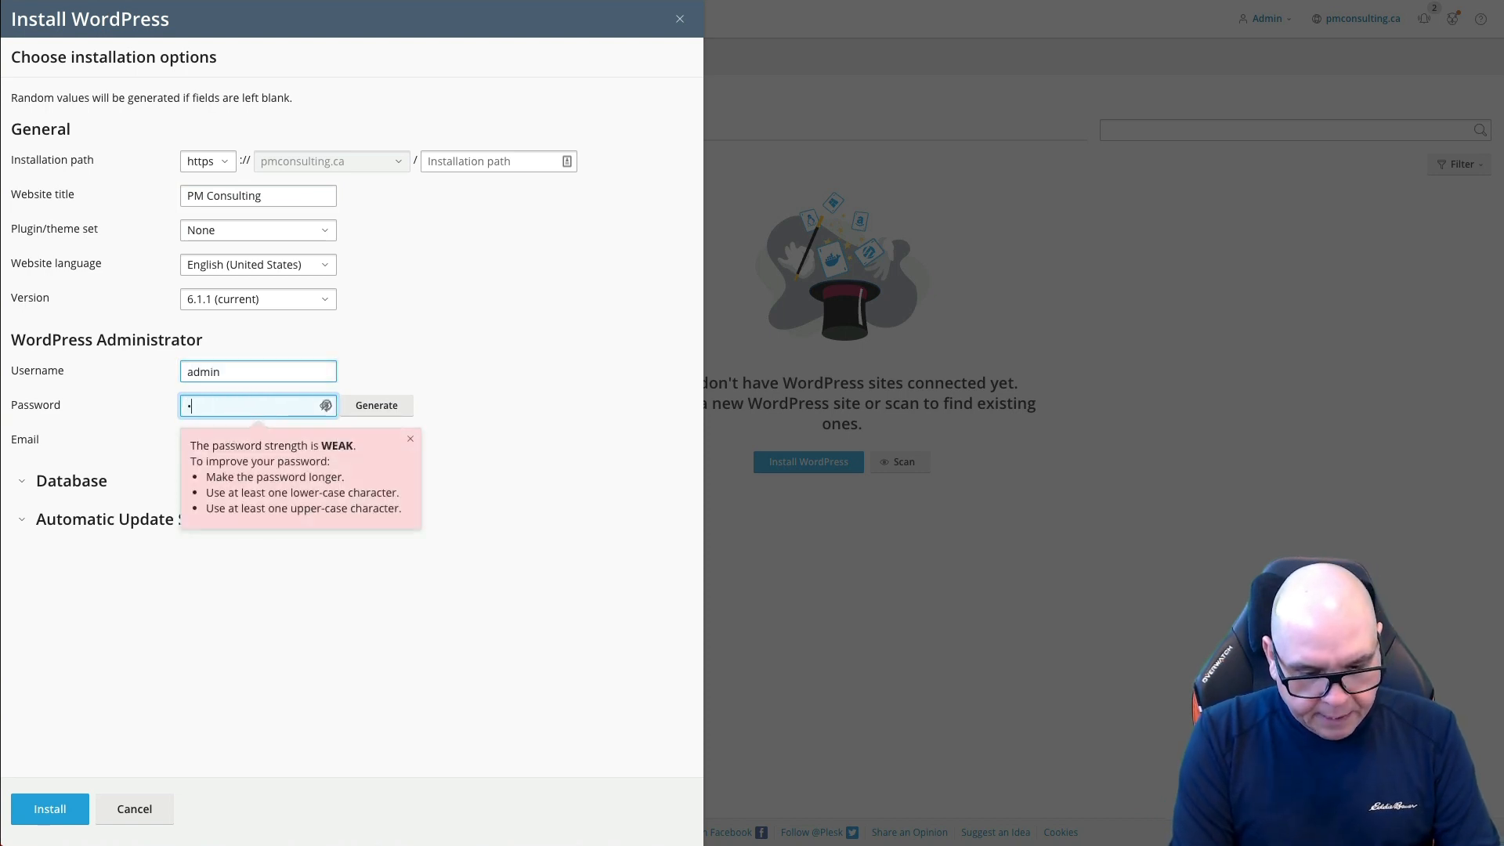
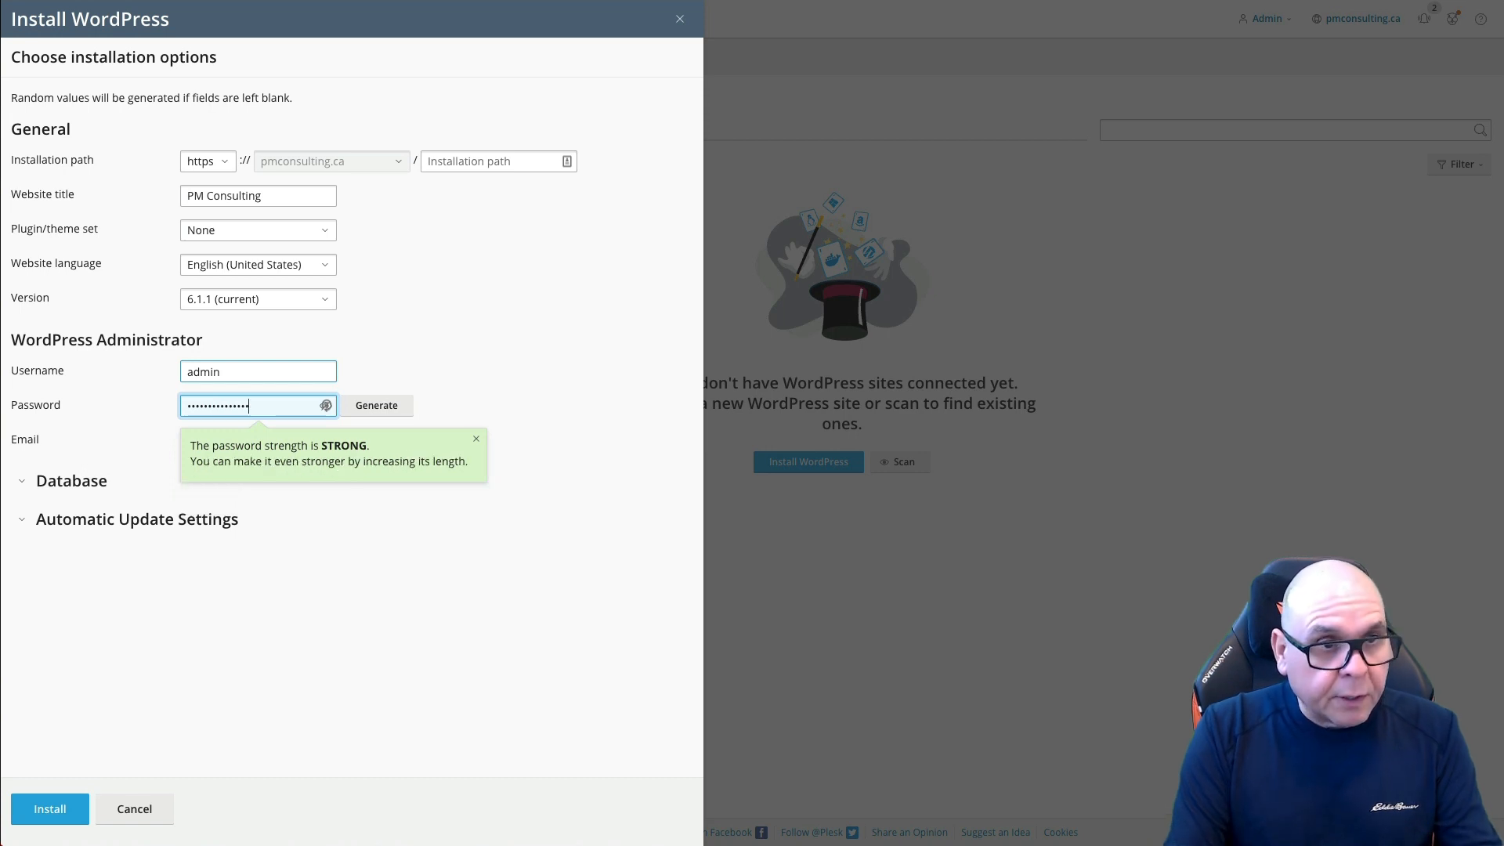
left_click(423, 601)
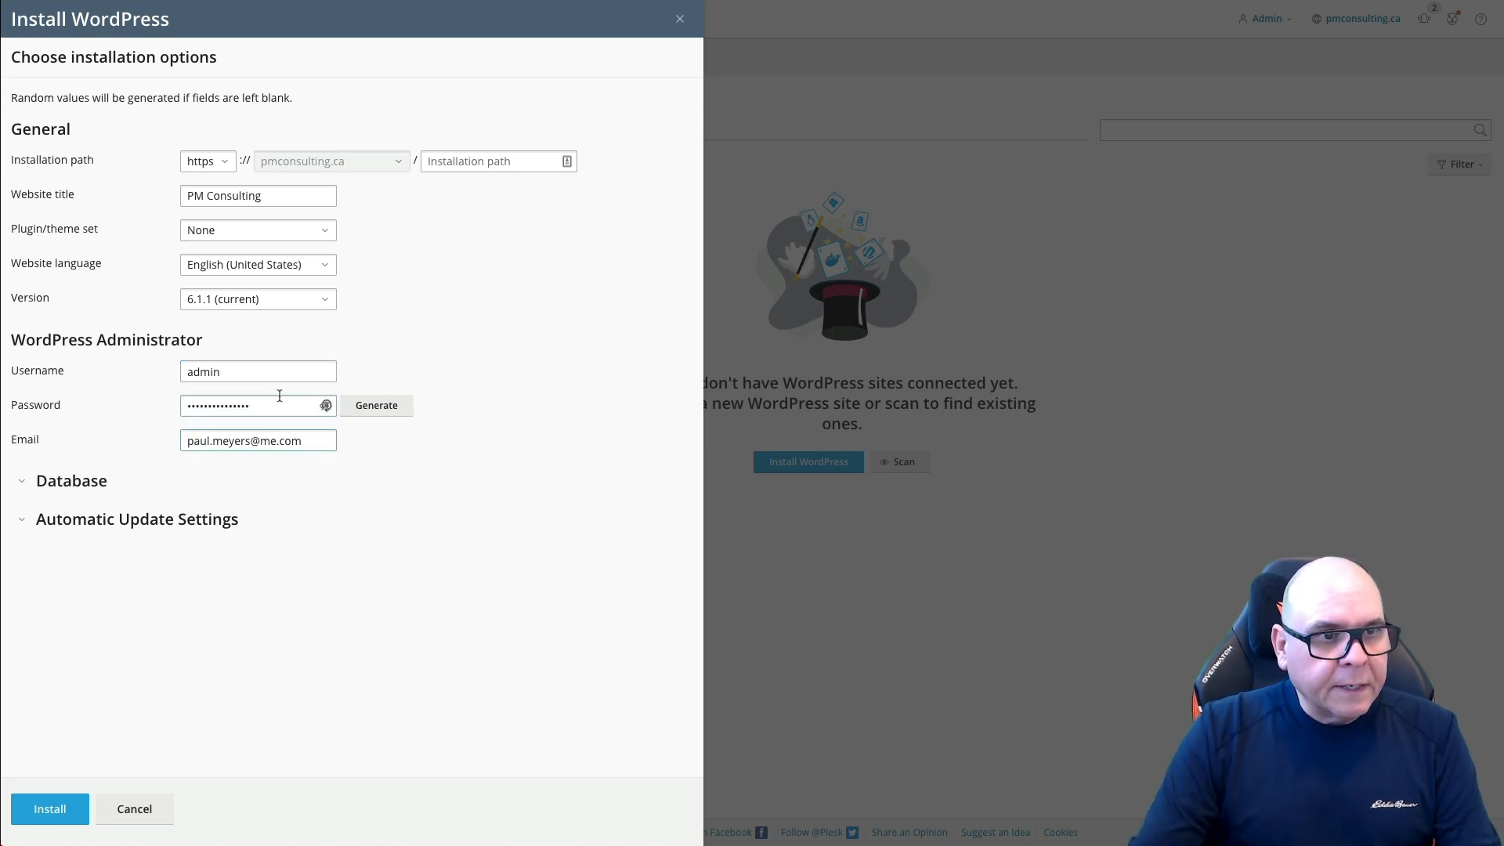
left_click(58, 809)
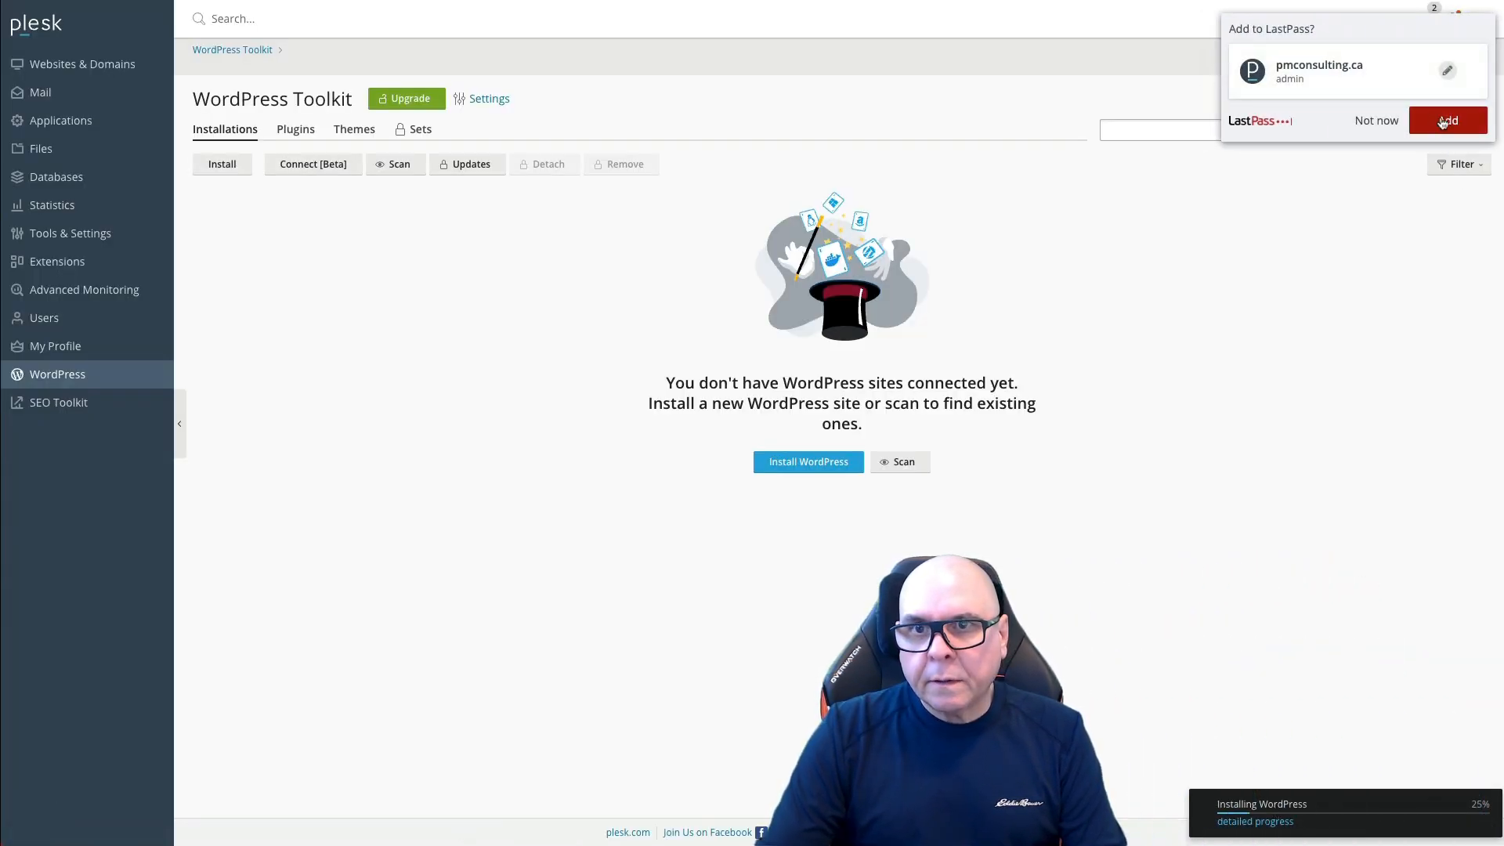
left_click(1450, 123)
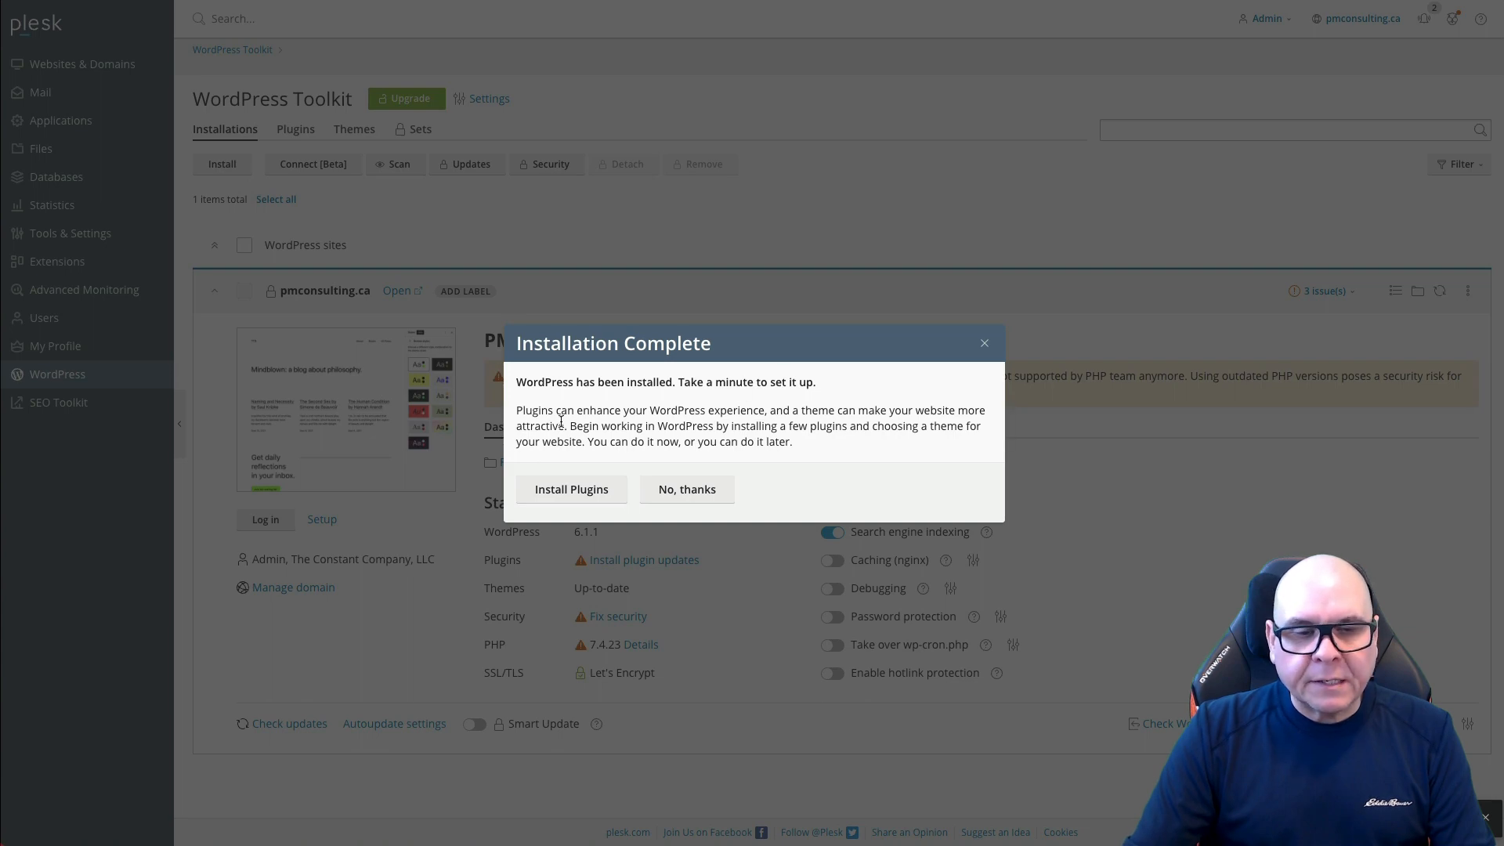
Step: Skip the suggested plugins, enable nginx caching for PM Consulting, and log in to its WordPress admin
left_click(703, 489)
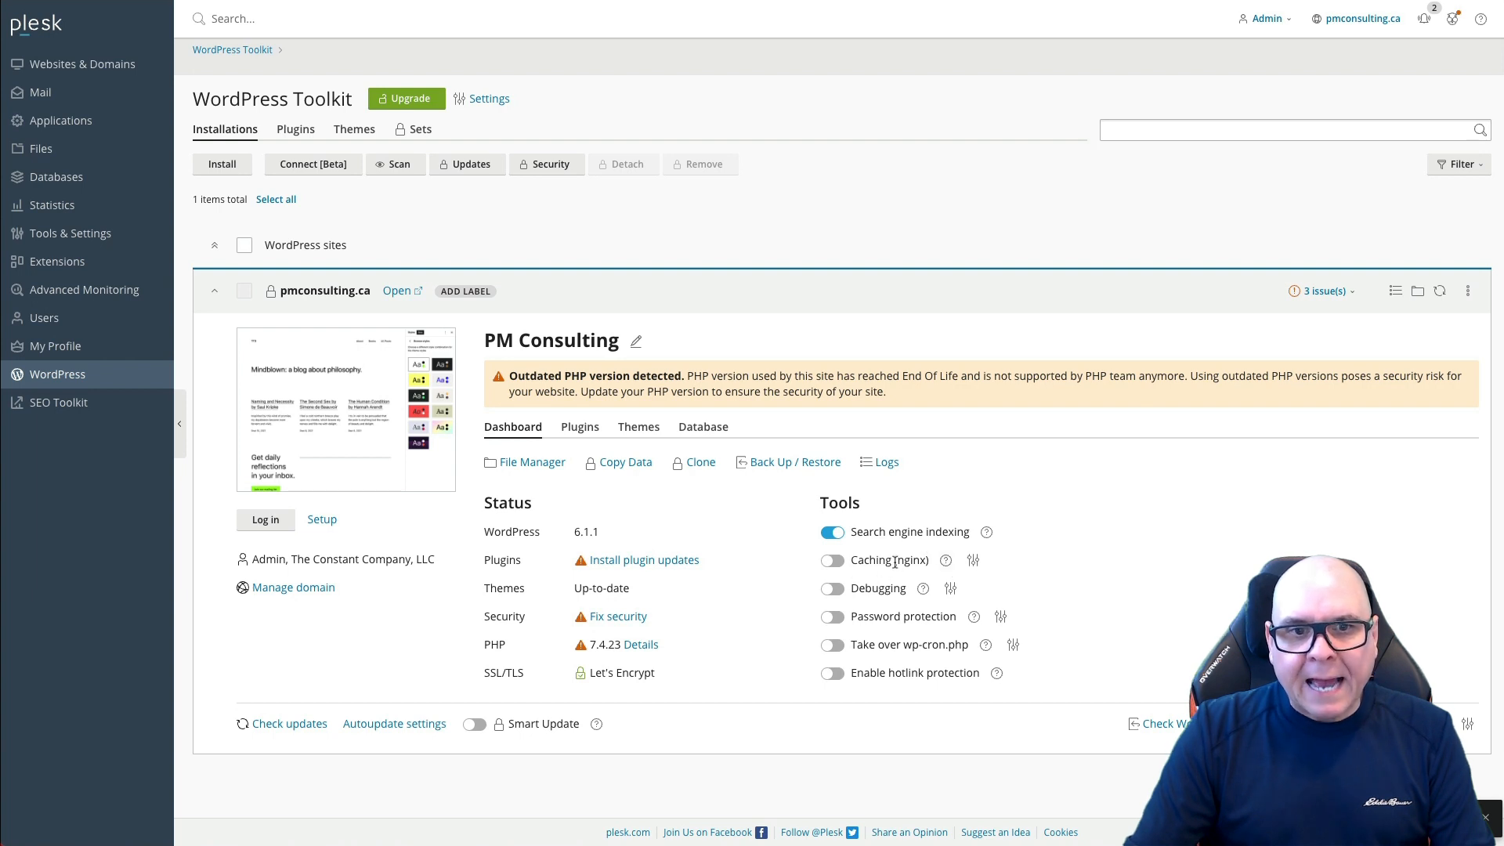
left_click(837, 561)
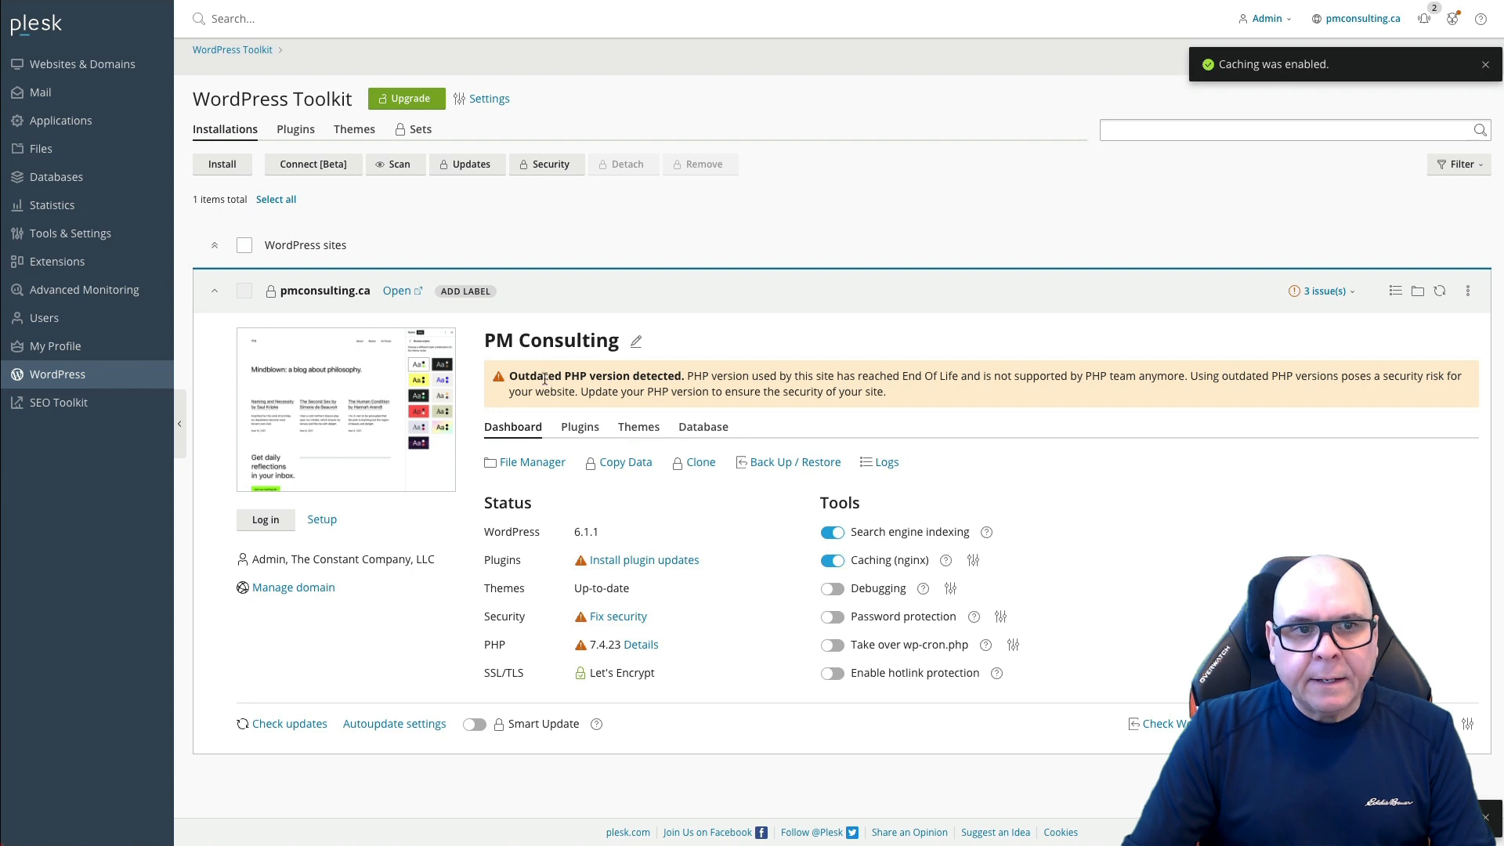
left_click_drag(510, 376, 675, 382)
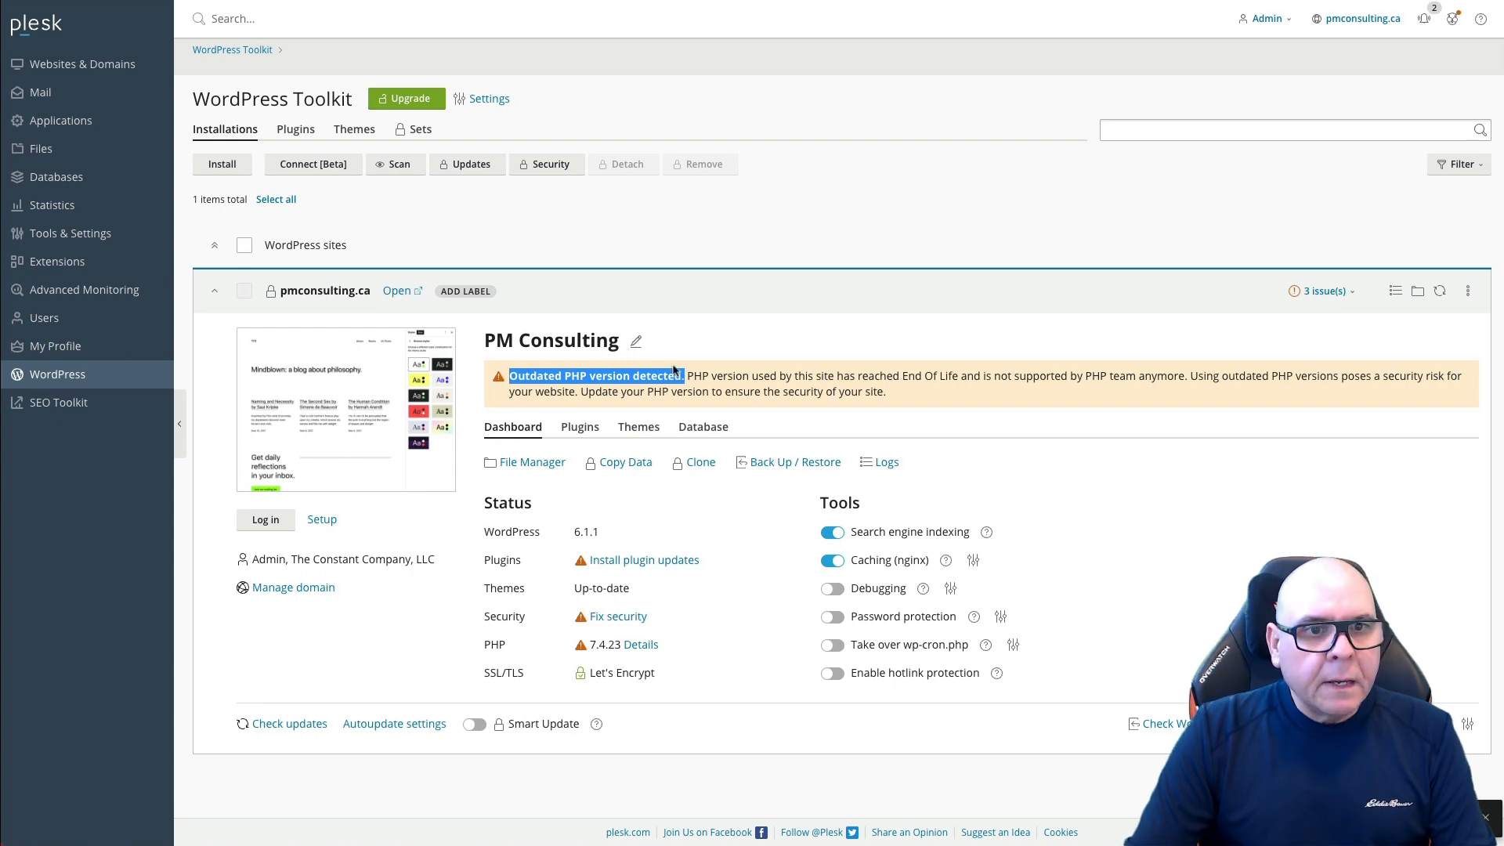
left_click(273, 522)
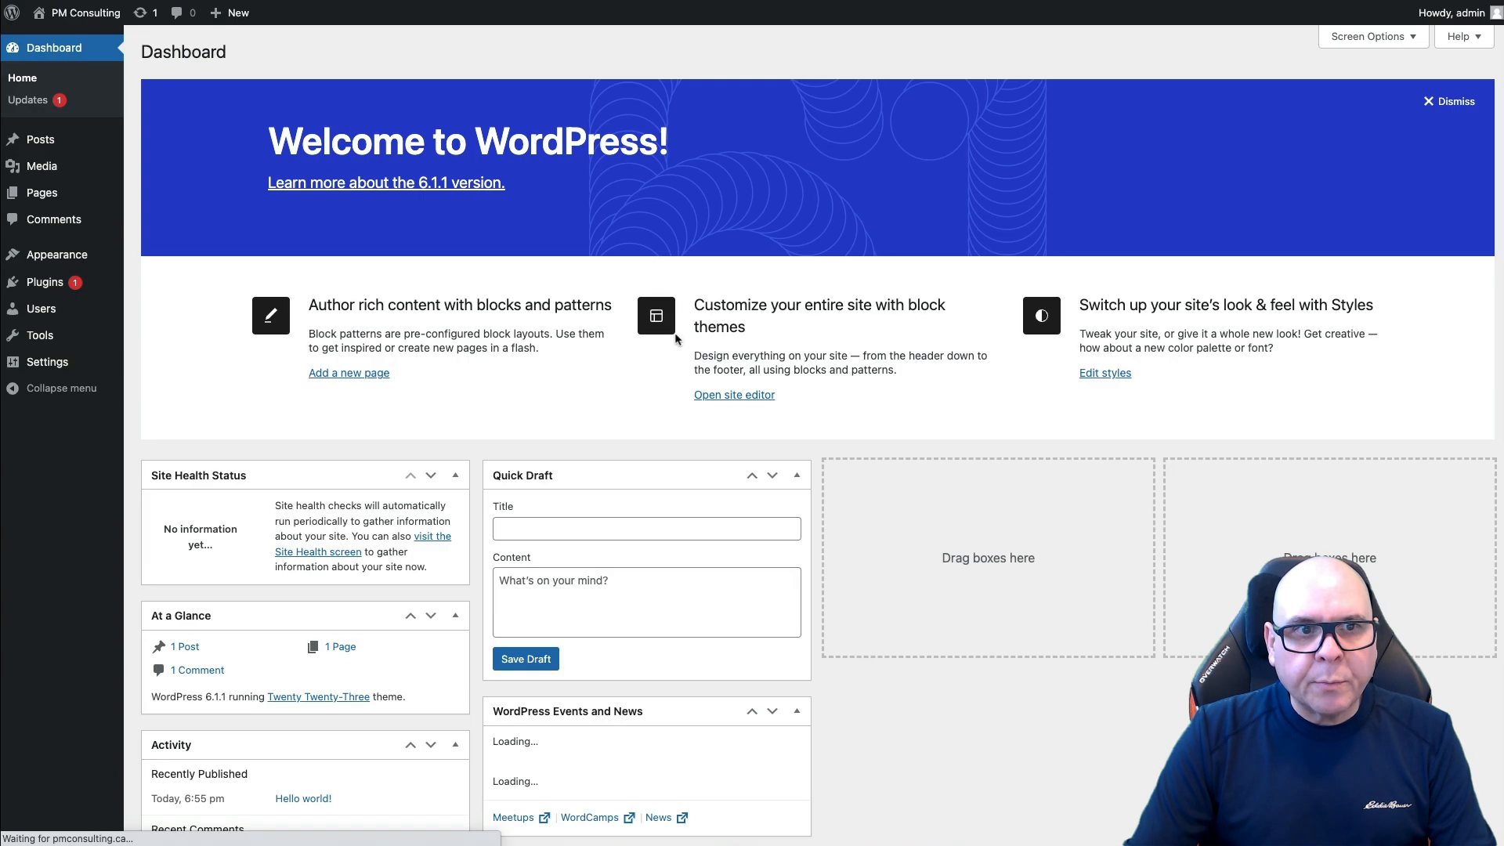
Step: Dismiss the Welcome to WordPress panel on the dashboard
left_click(1451, 101)
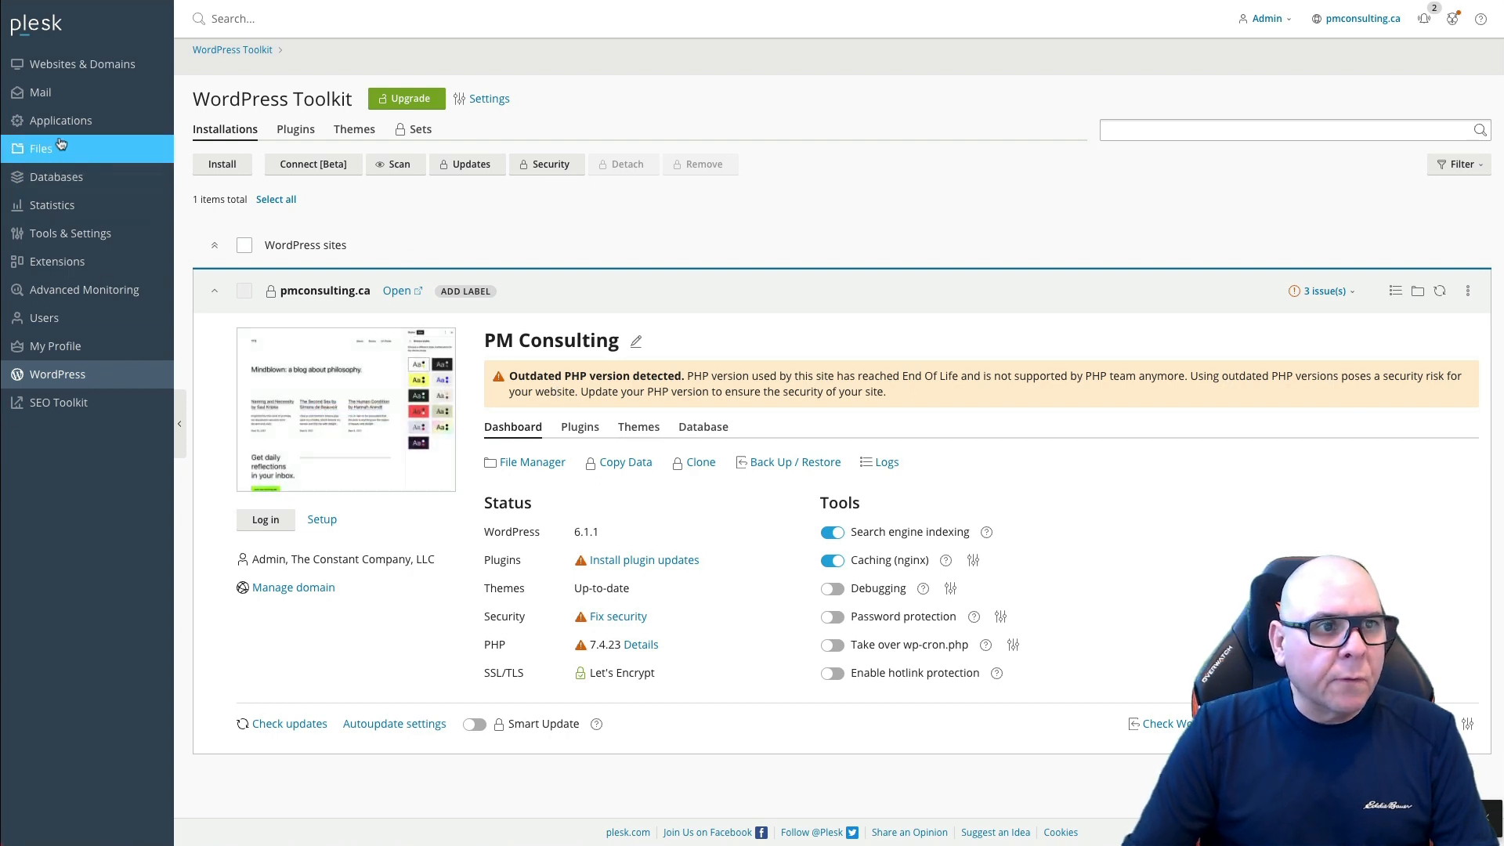
Step: Enable DKIM spam protection in the pmconsulting.ca mail settings, then return to Websites & Domains
left_click(47, 96)
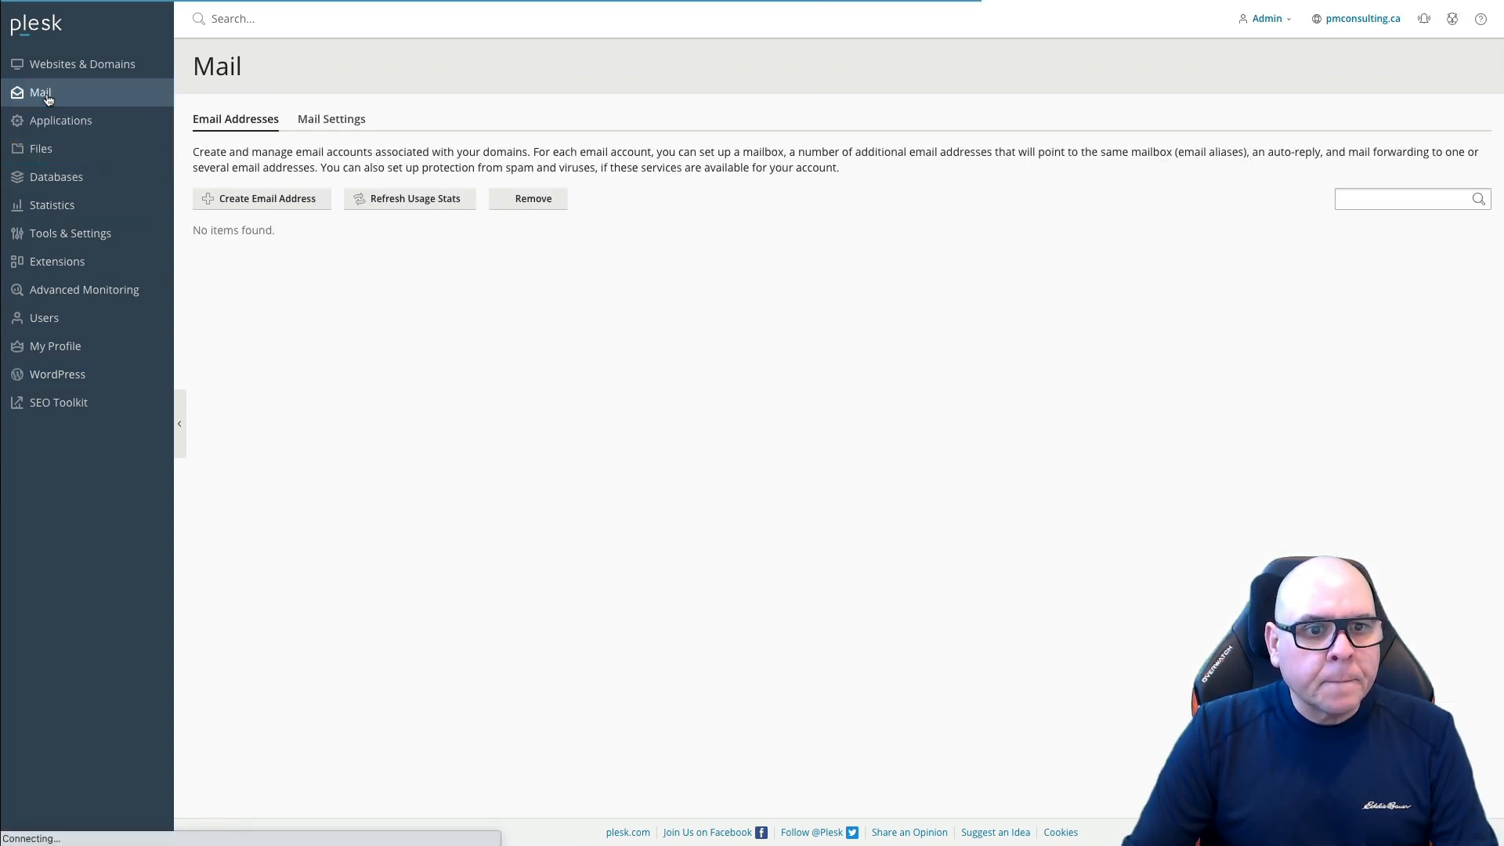
left_click(339, 121)
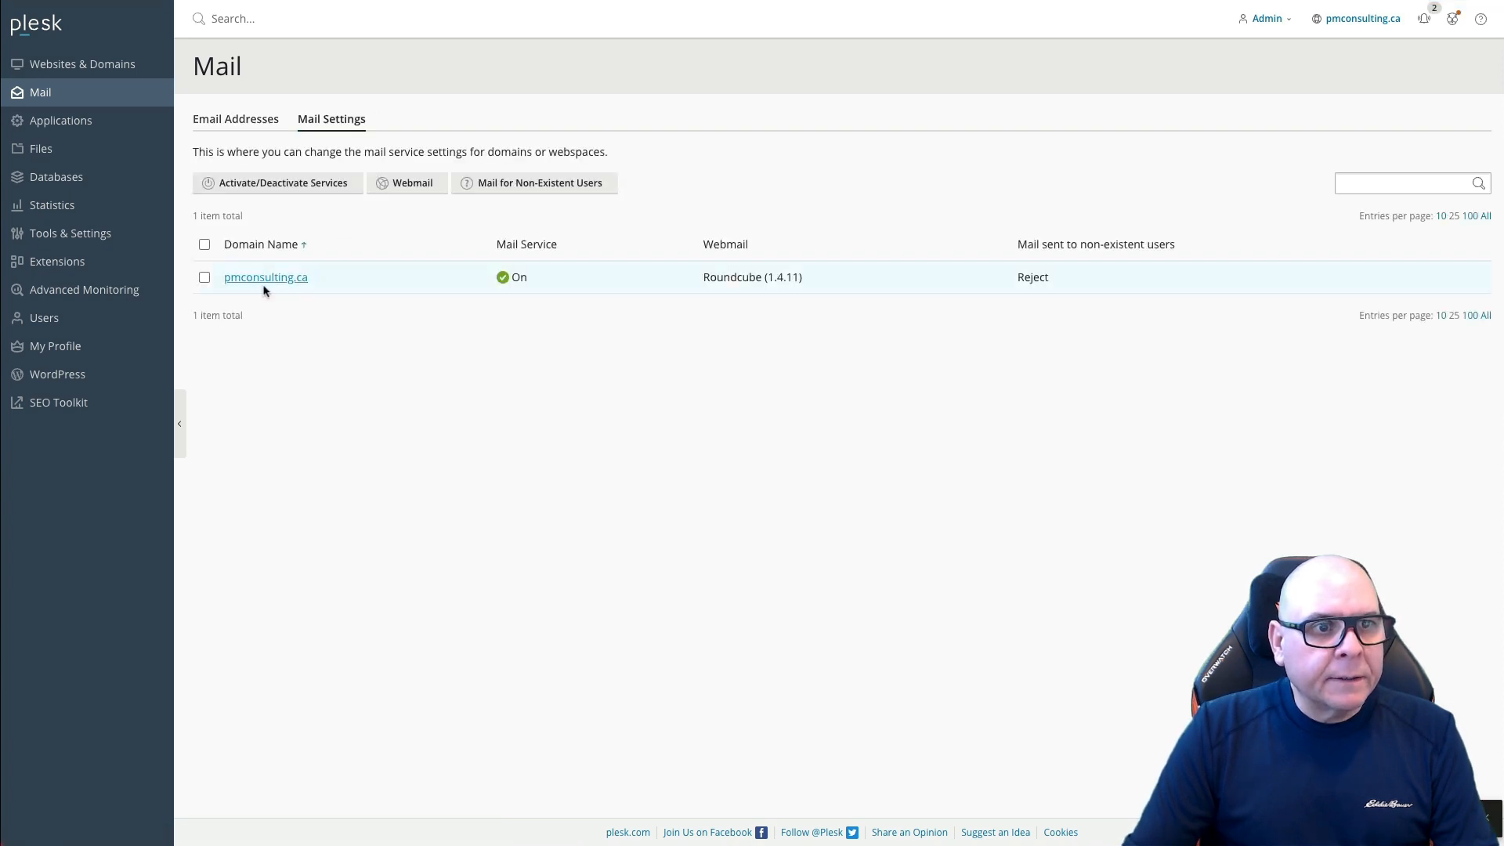
left_click(270, 282)
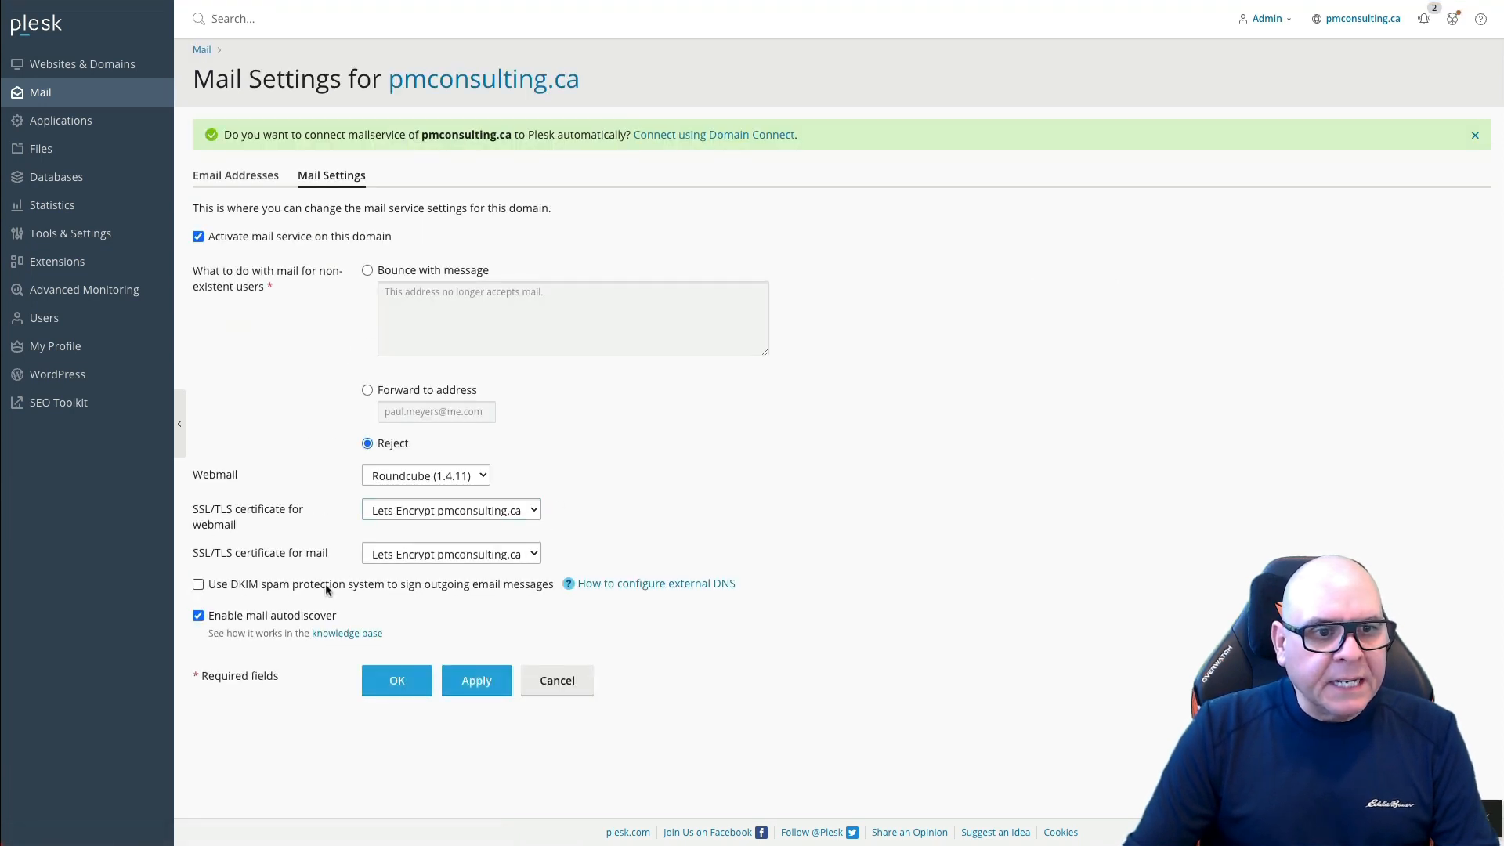
left_click(198, 584)
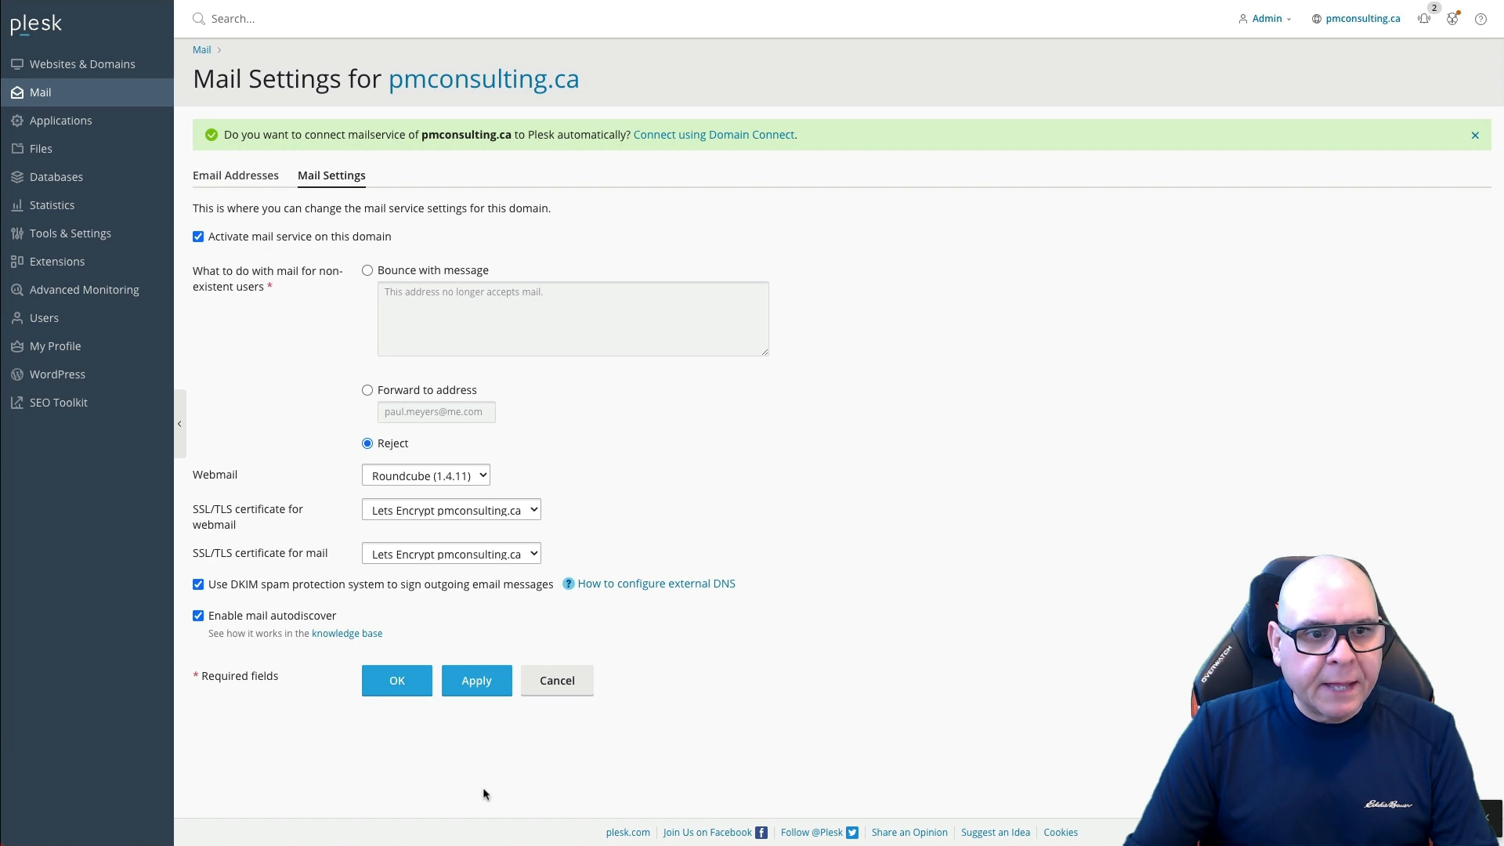
left_click(409, 681)
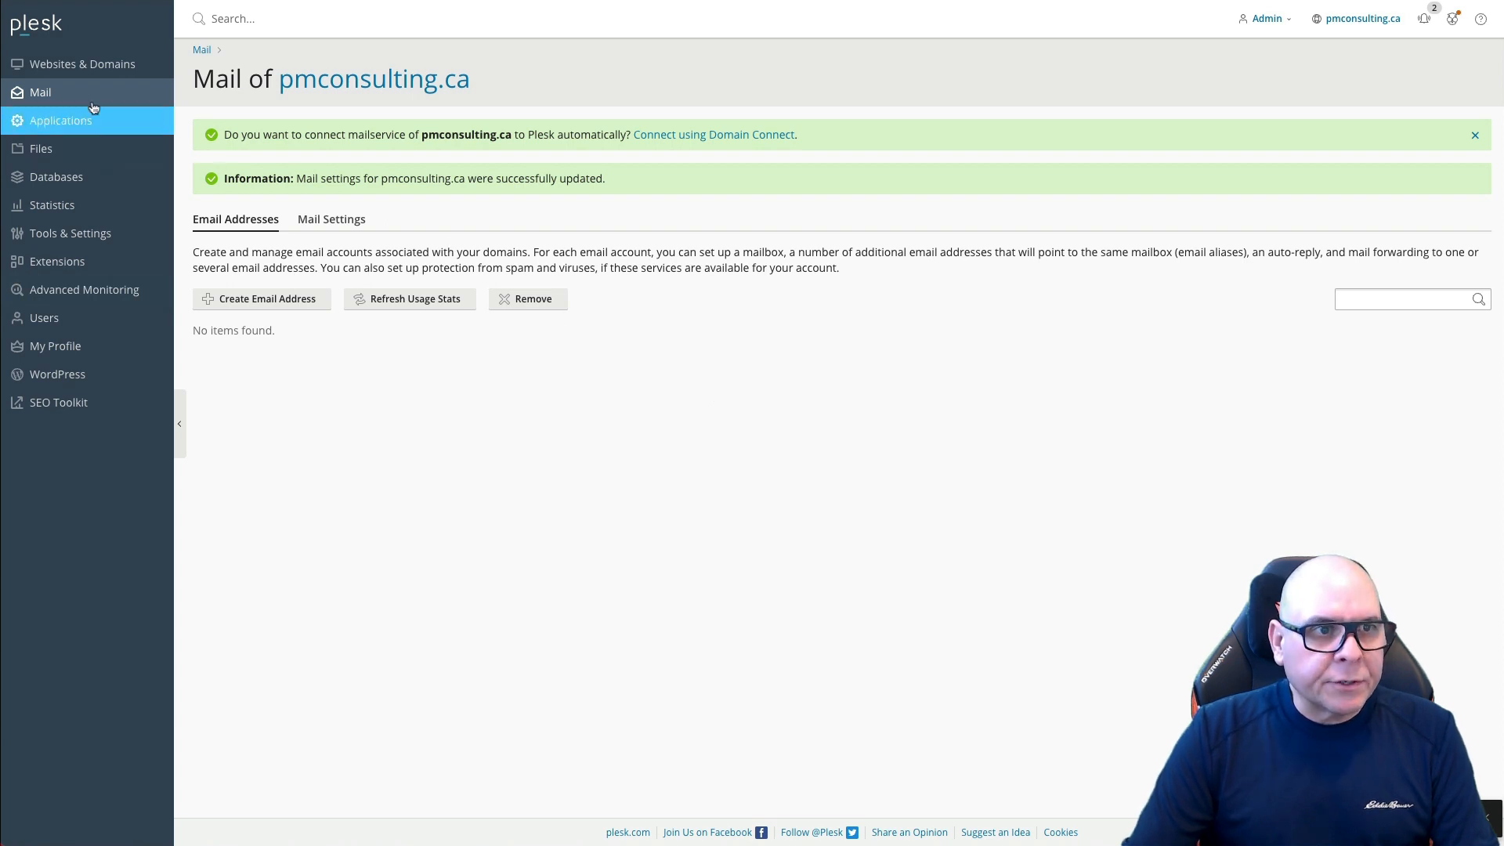
left_click(110, 64)
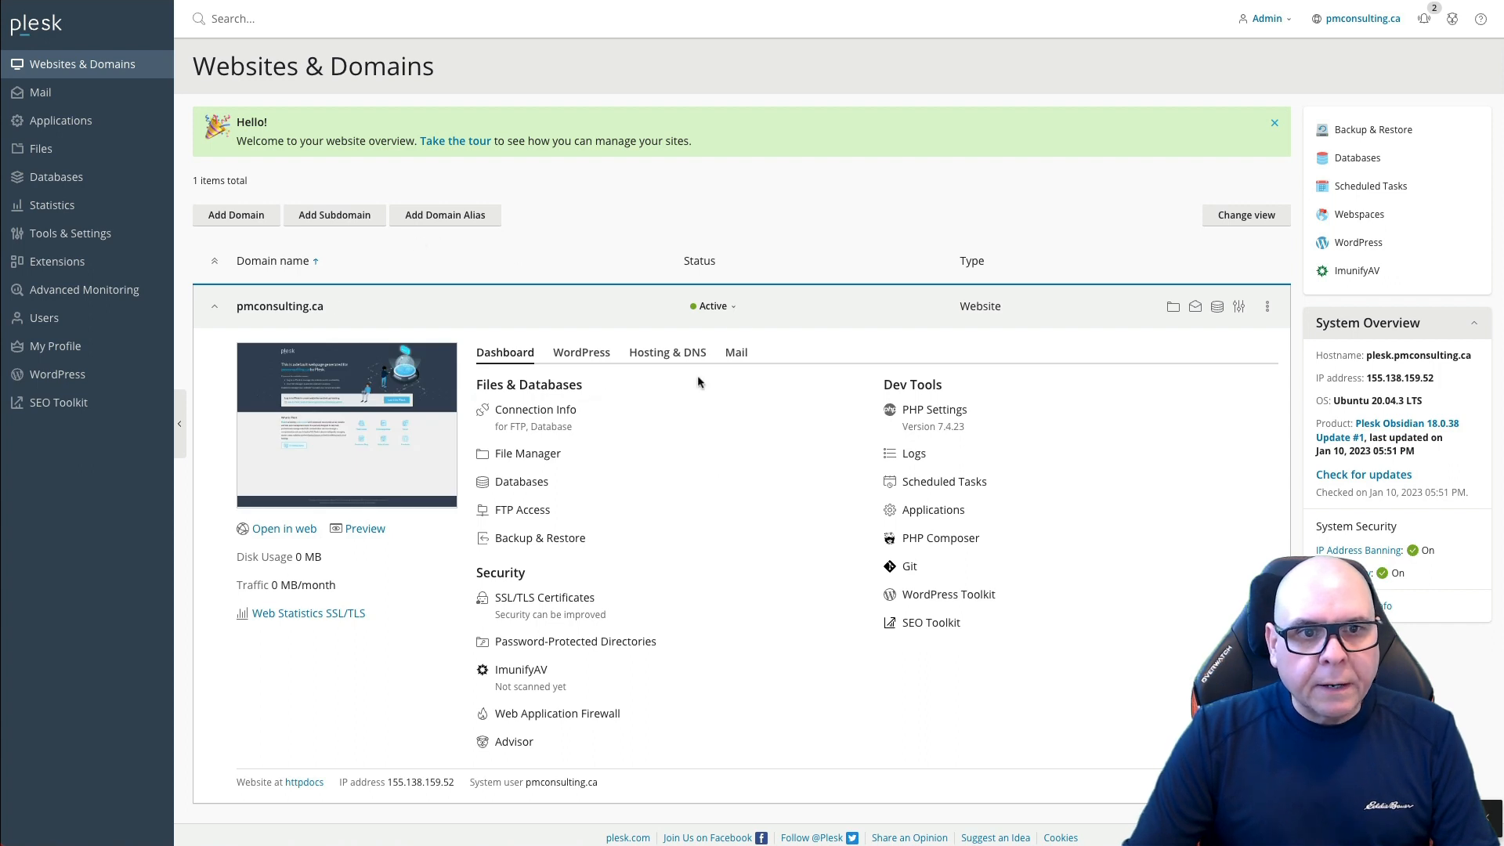
Step: Show pmconsulting.ca's DNS records and scroll down to the DKIM TXT entries
left_click(668, 353)
left_click(1139, 392)
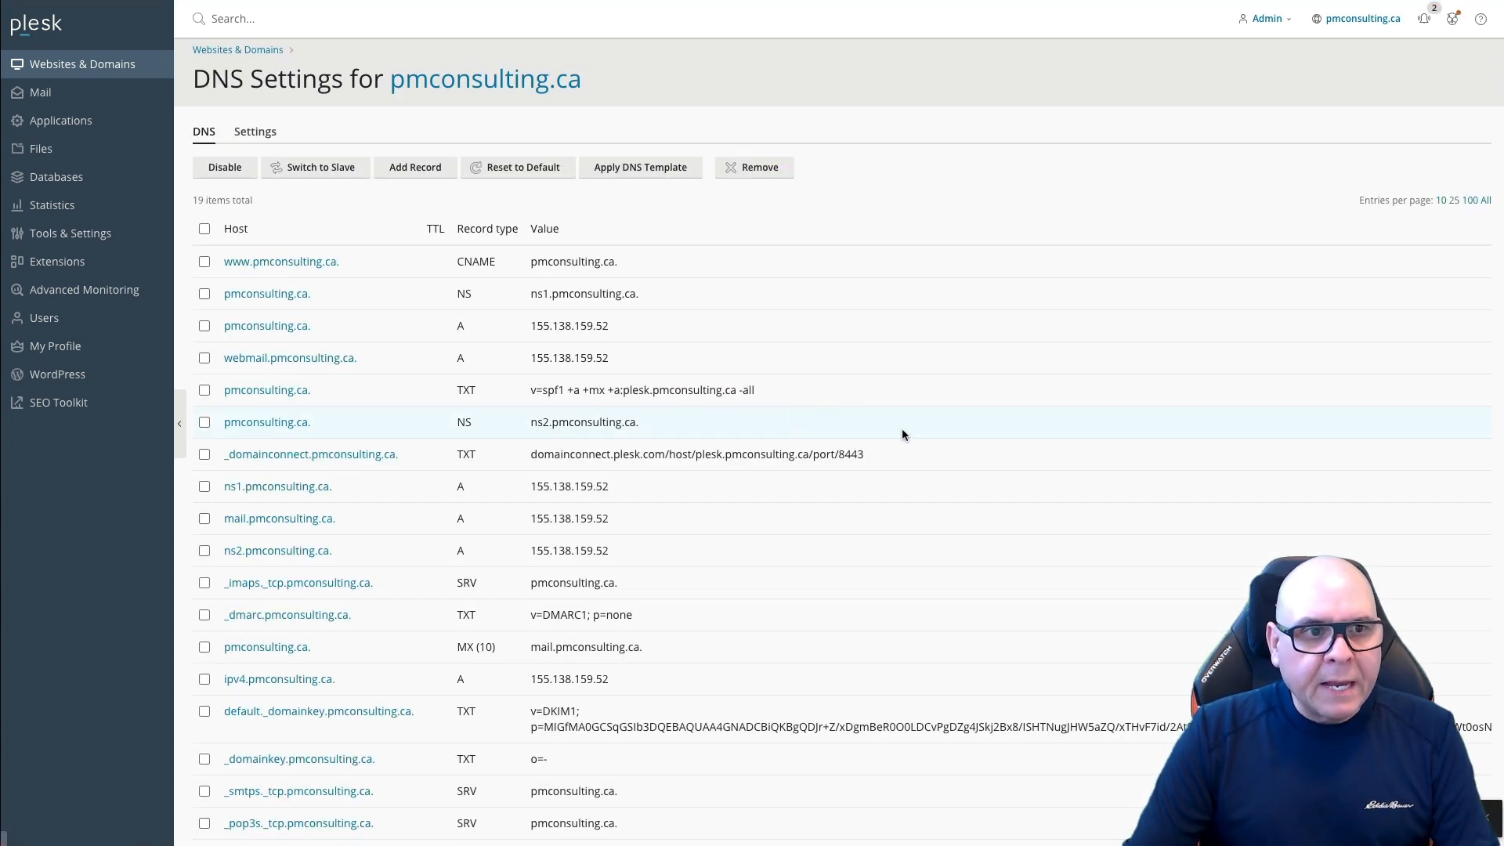
scroll(899, 437, "down", 2)
scroll(900, 438, "down", 1)
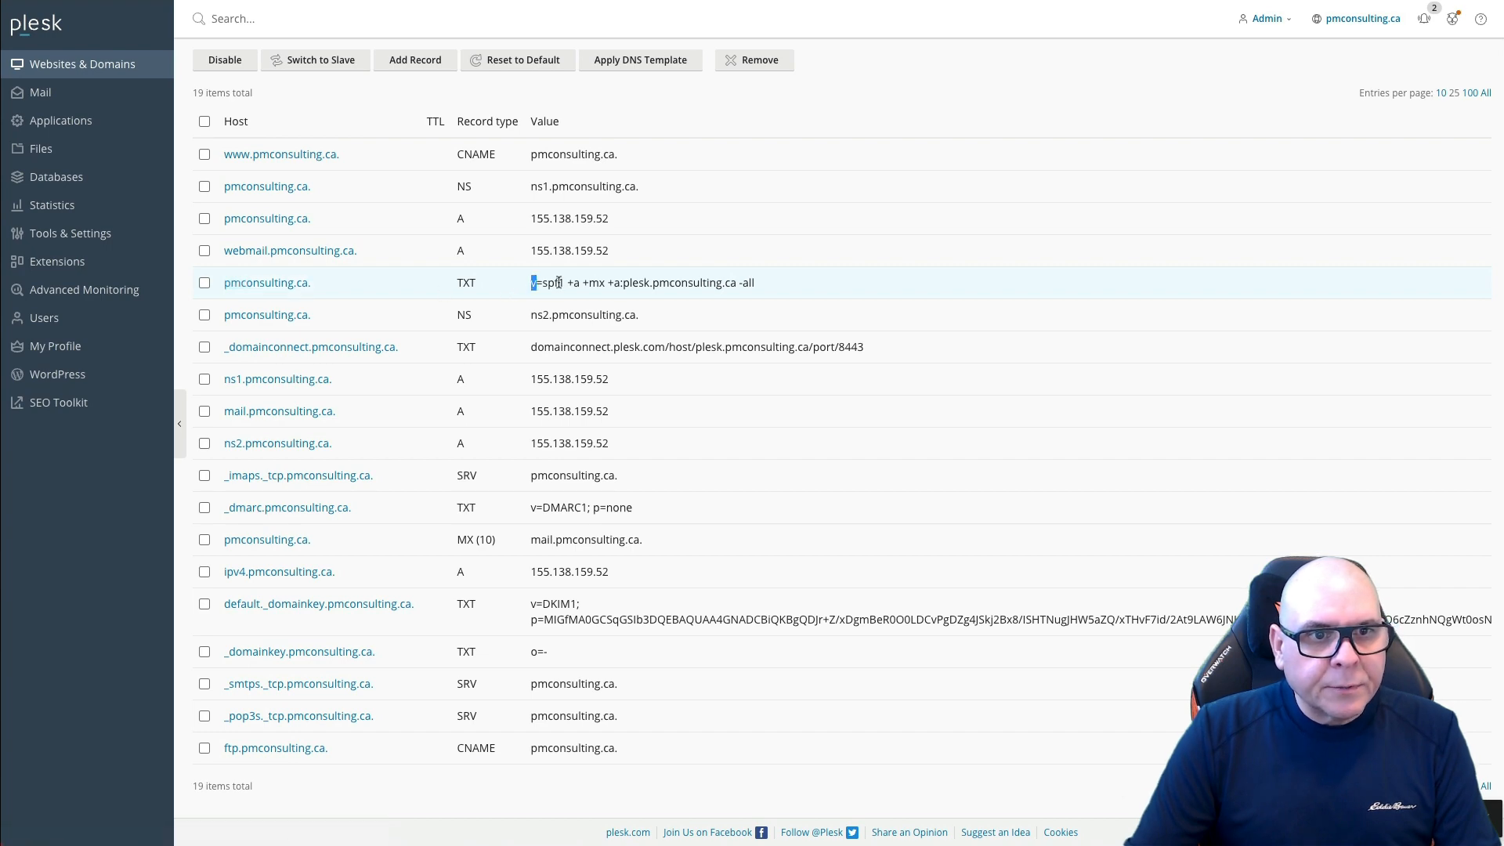
Step: Save a Google Domains TXT record with Plesk's SPF value v=spf1 +a +mx +a:plesk.pmconsulting.ca -all
left_click_drag(559, 283, 767, 286)
key("ctrl+c")
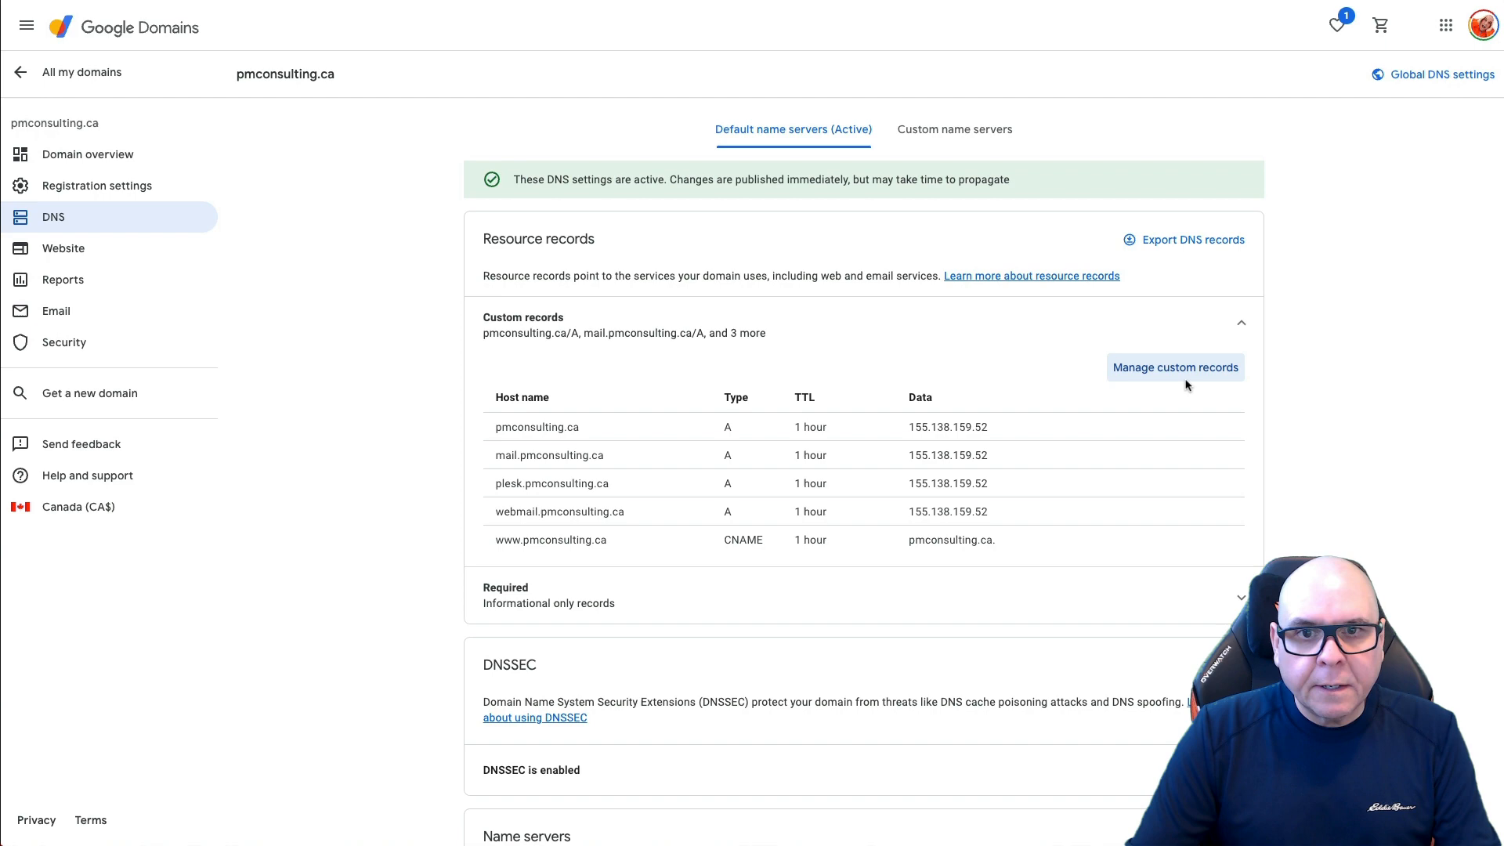
left_click(1179, 370)
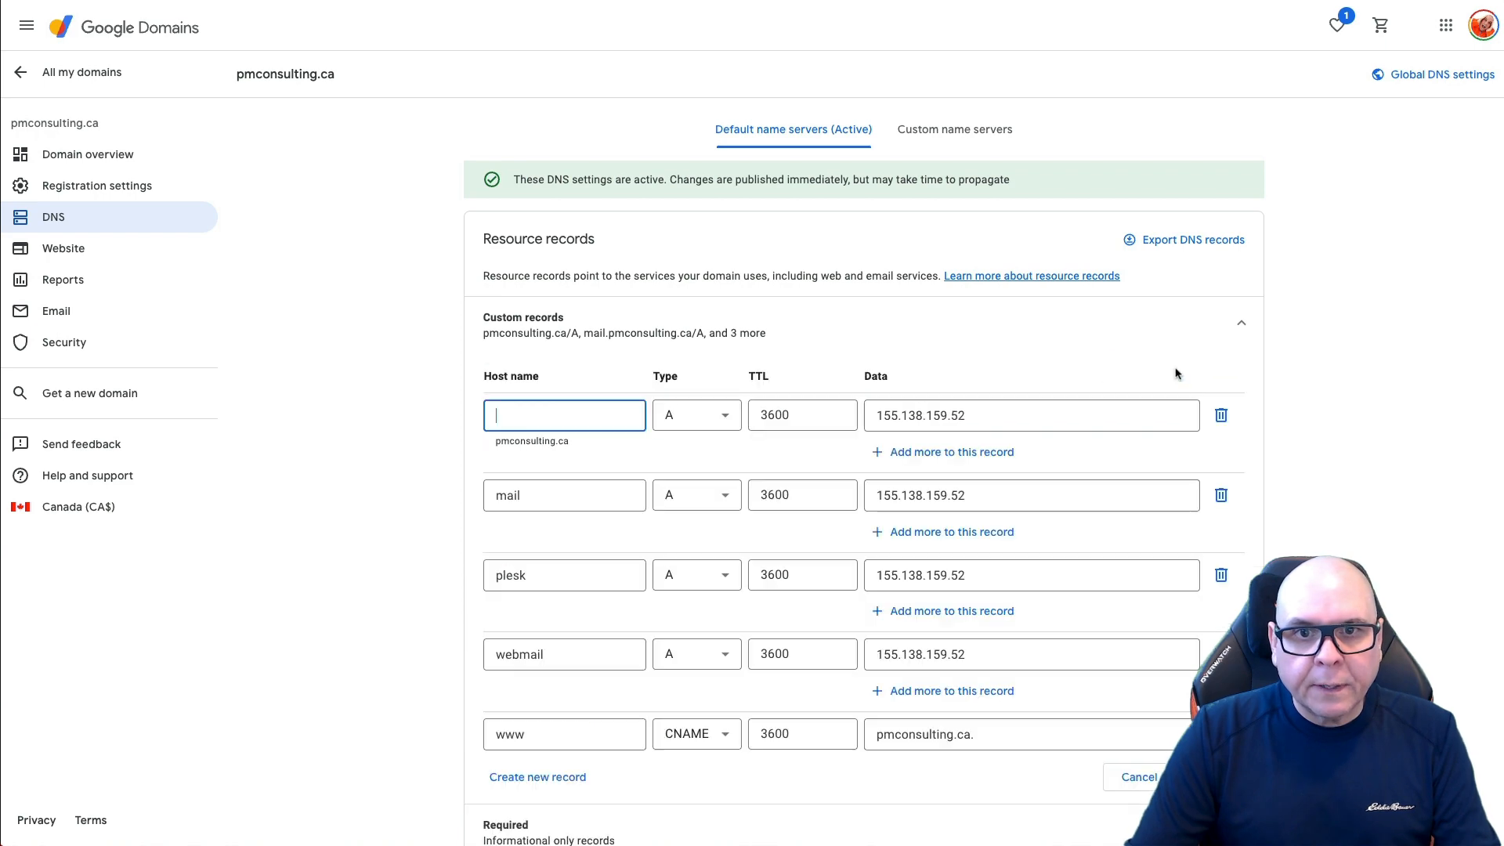
scroll(749, 681, "down", 5)
left_click(545, 330)
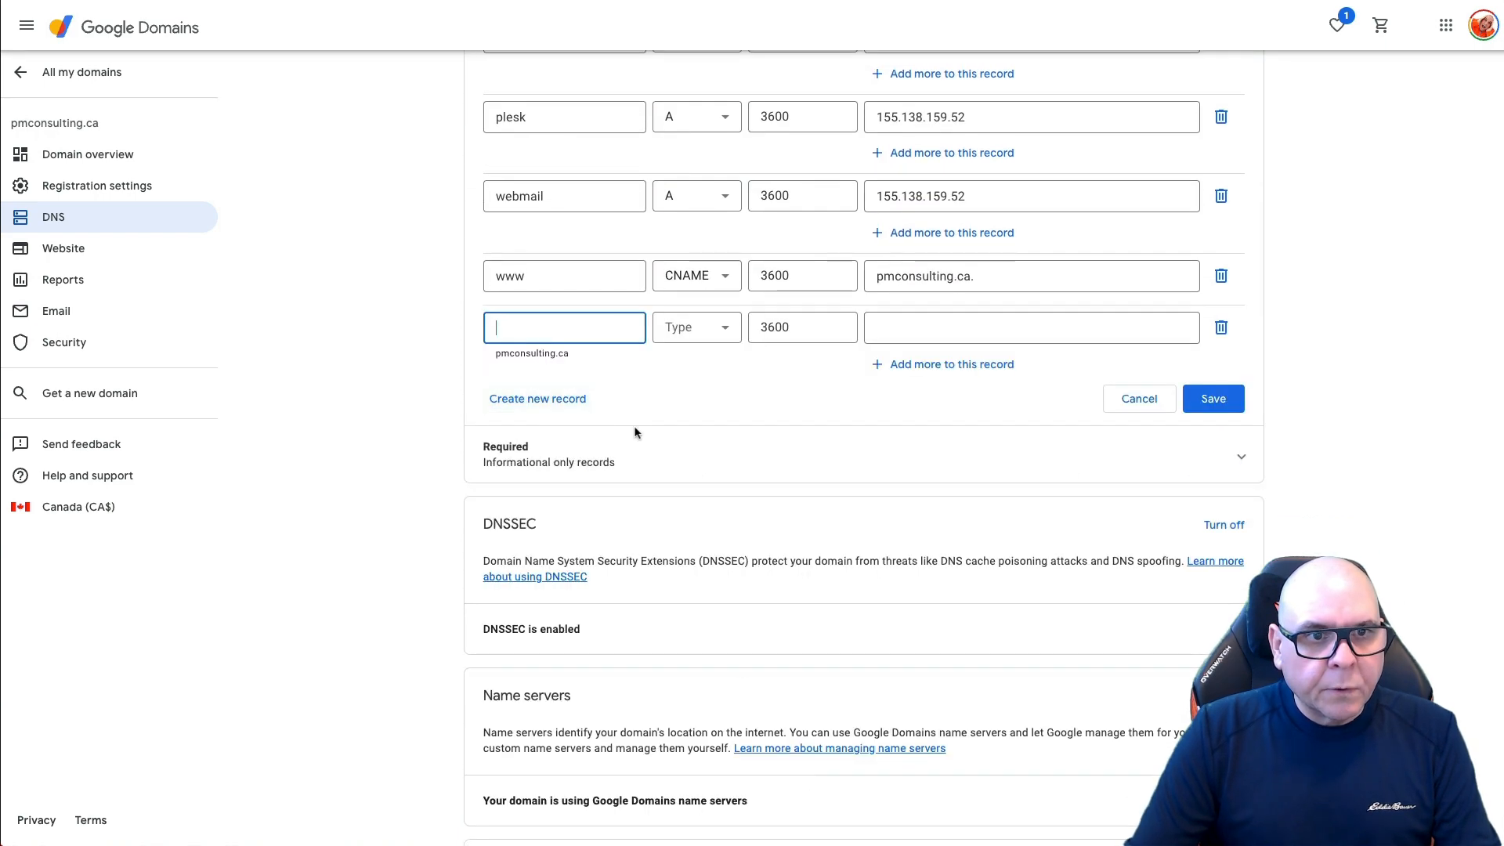
left_click(707, 332)
scroll(694, 501, "down", 3)
scroll(693, 524, "down", 2)
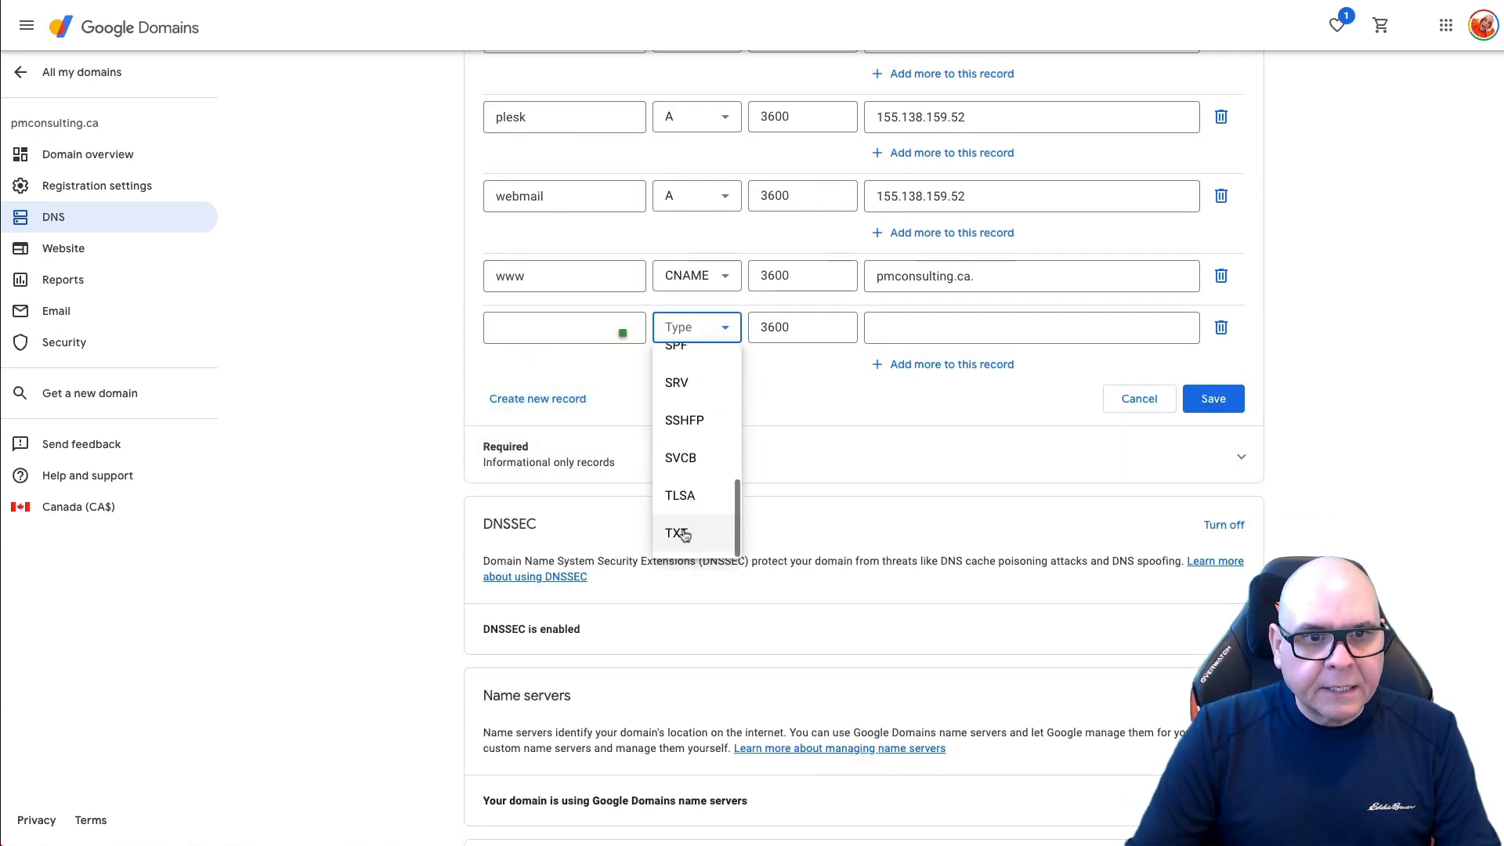
left_click(673, 532)
left_click(925, 329)
key("ctrl+v")
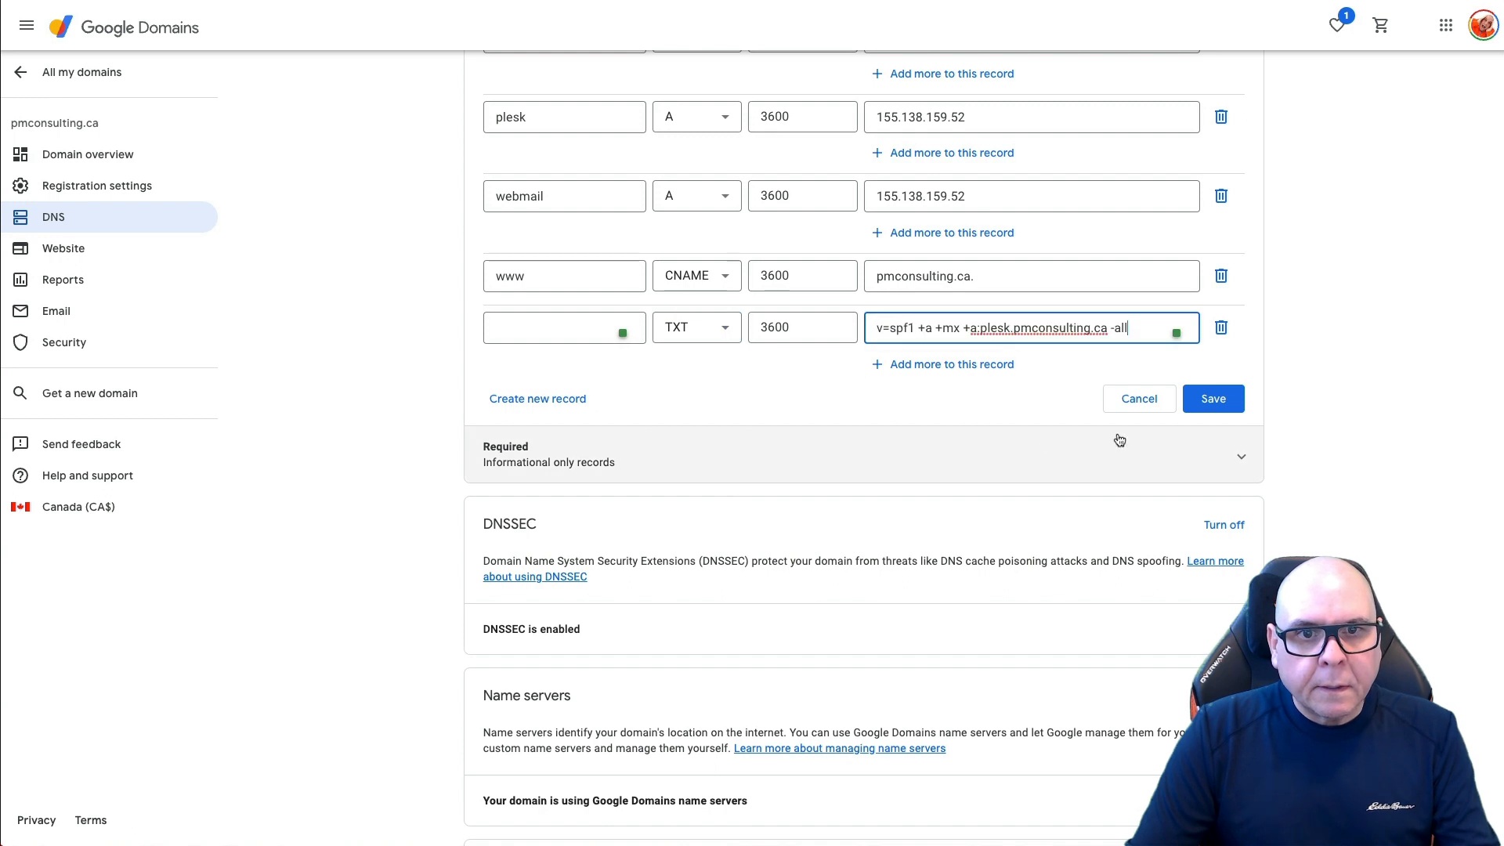
left_click(1213, 401)
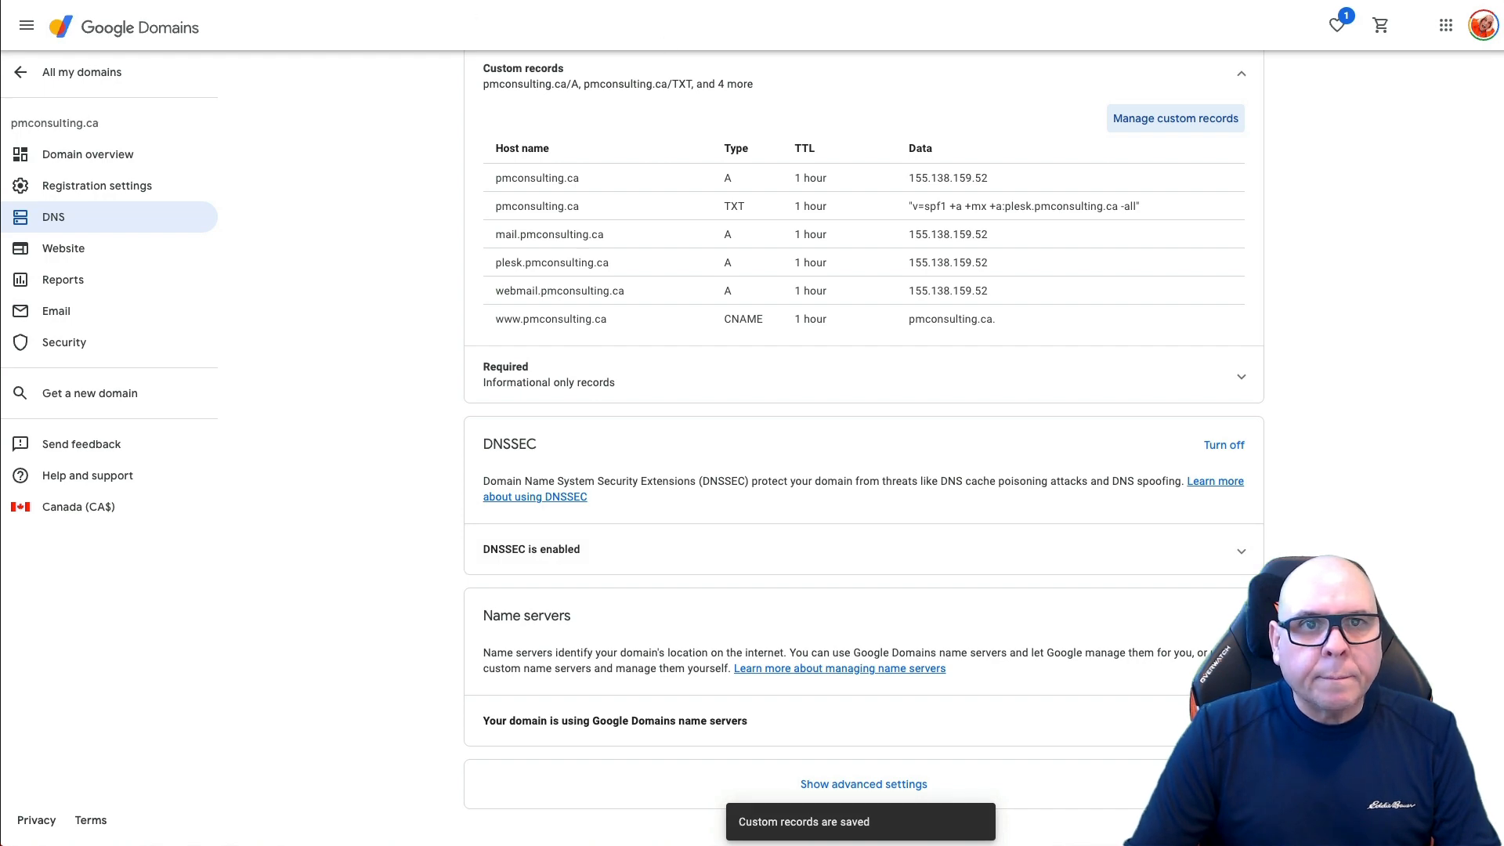
key("ctrl+Tab")
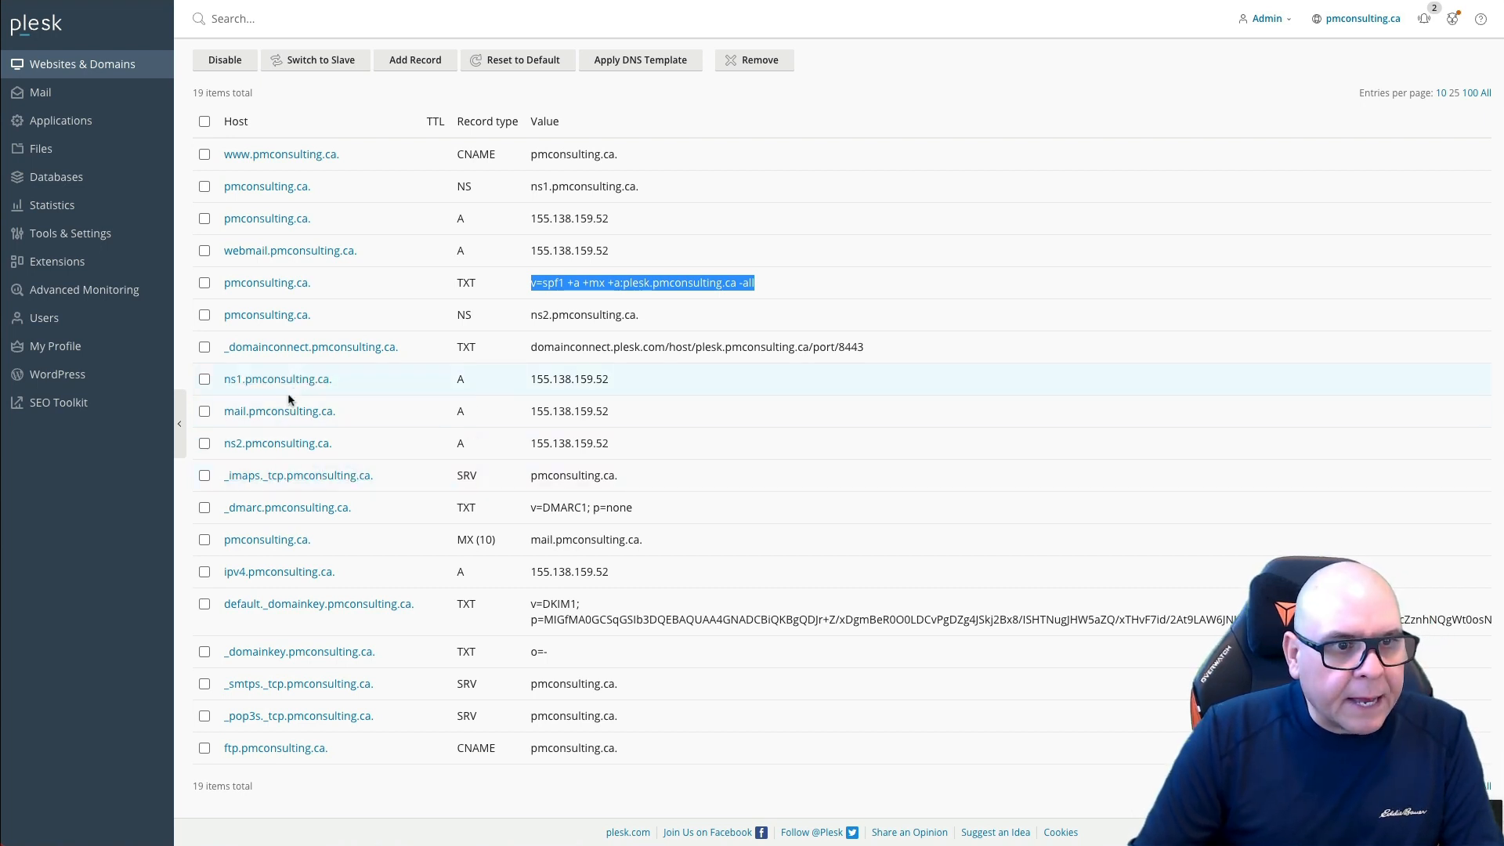
Step: Create a new TXT record in Google Domains with host _dmarc
left_click_drag(225, 509, 248, 508)
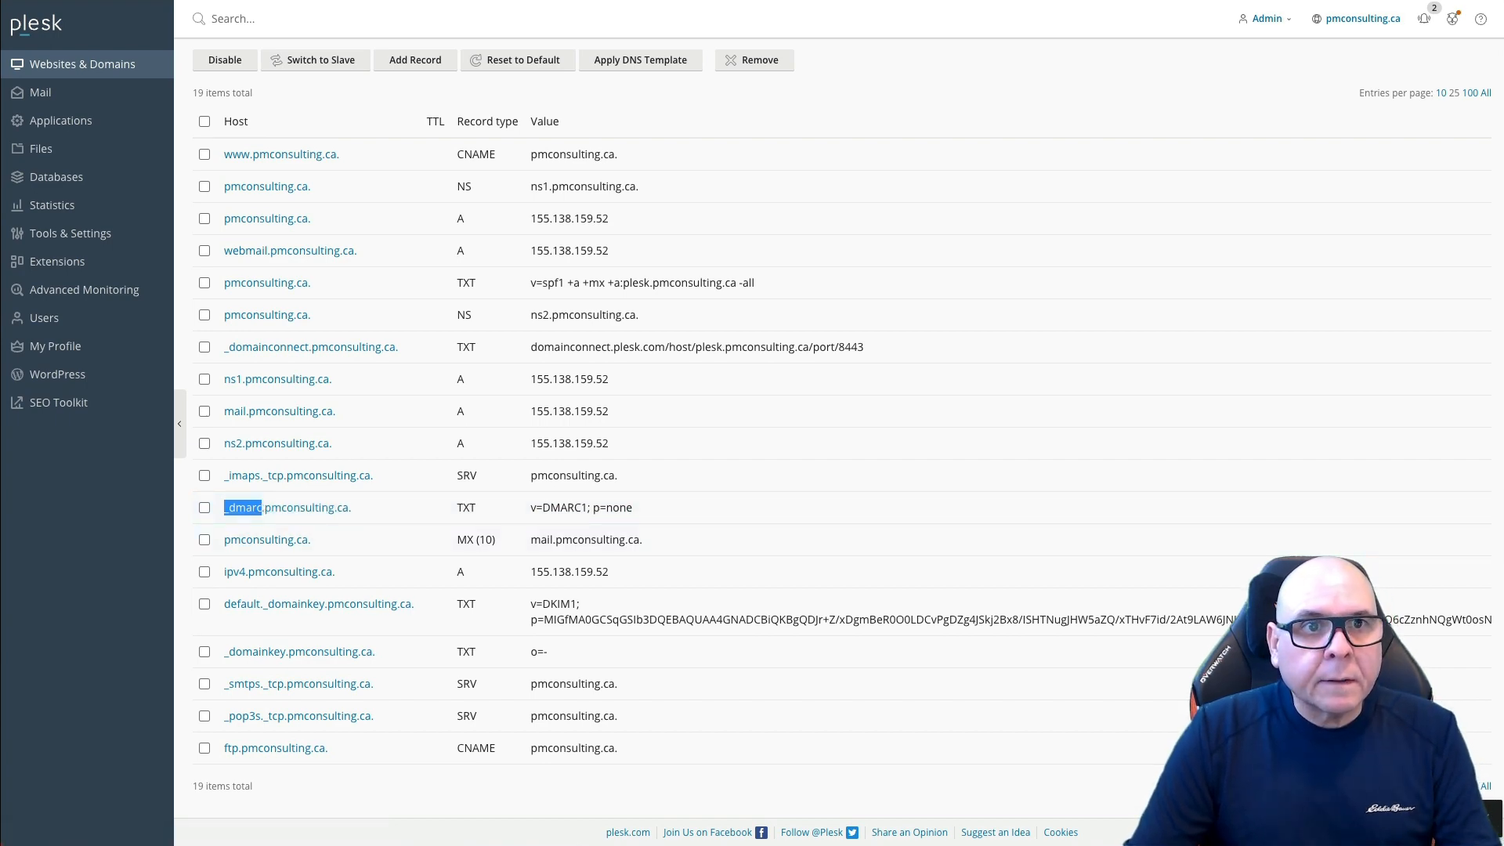
left_click(693, 2)
left_click(1166, 125)
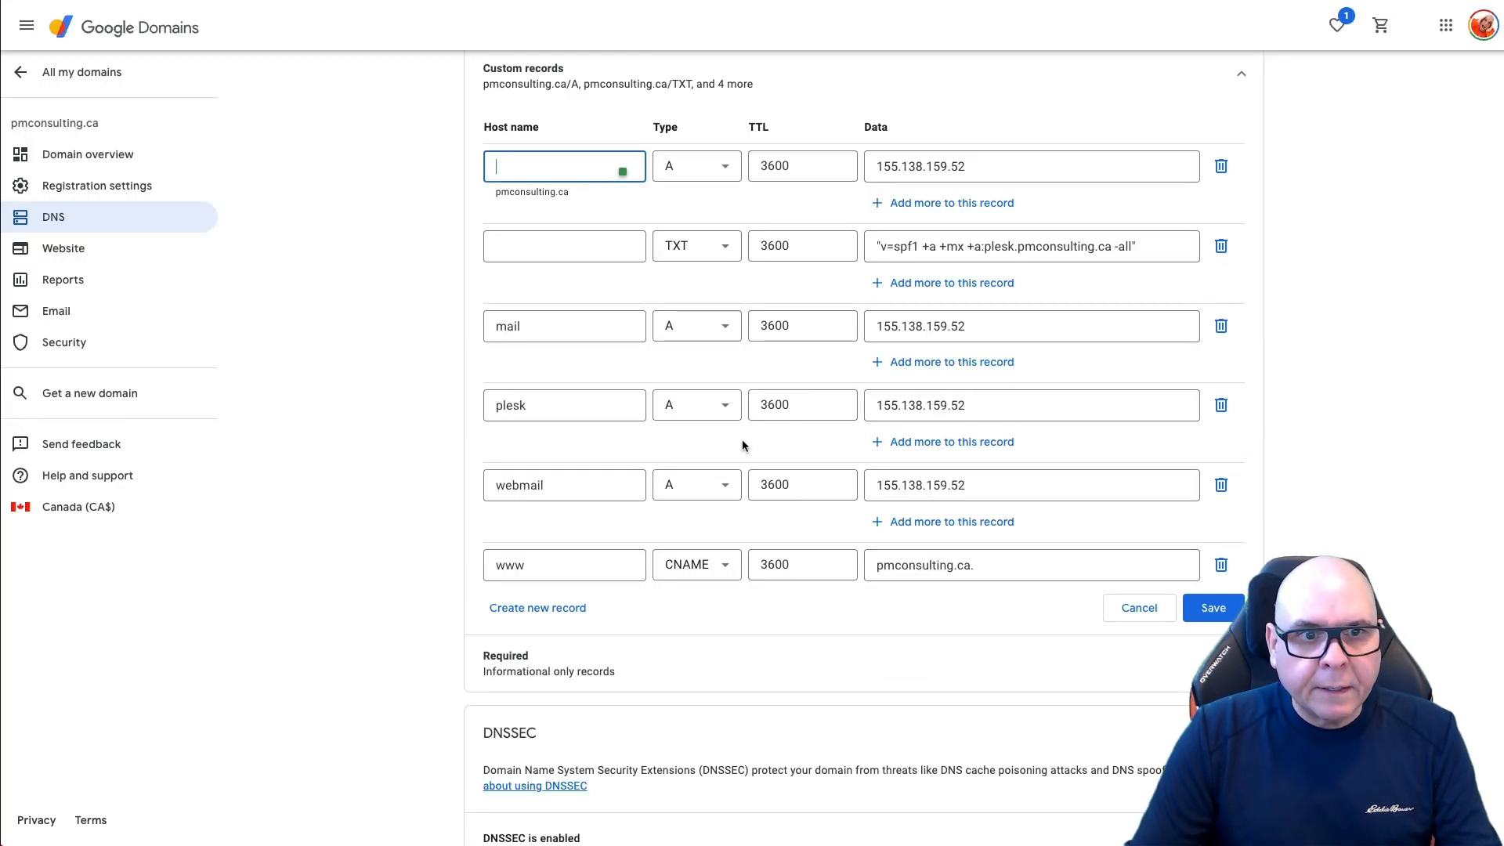
left_click(565, 607)
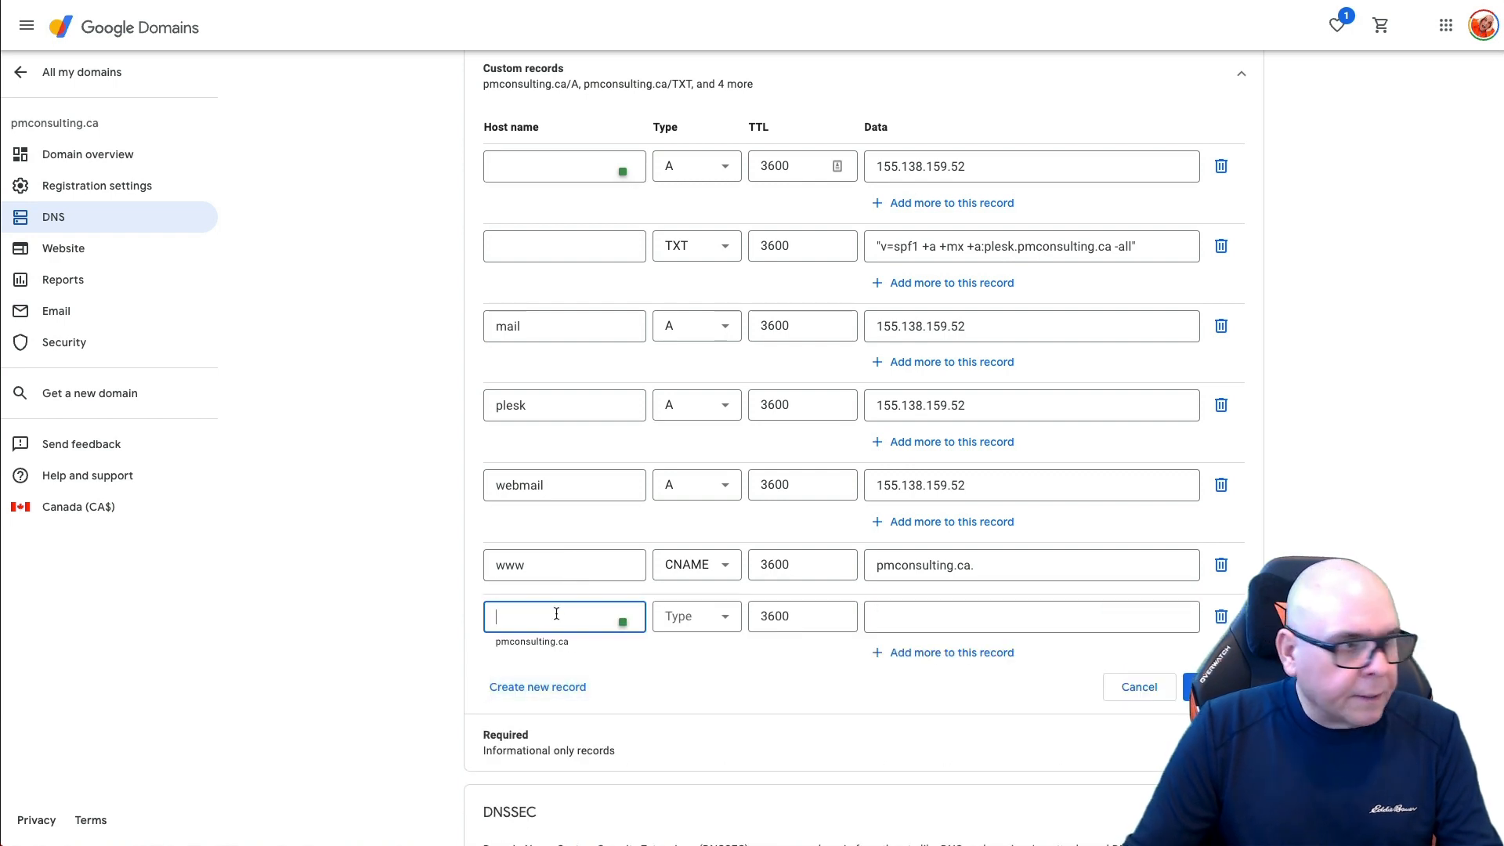
left_click(690, 618)
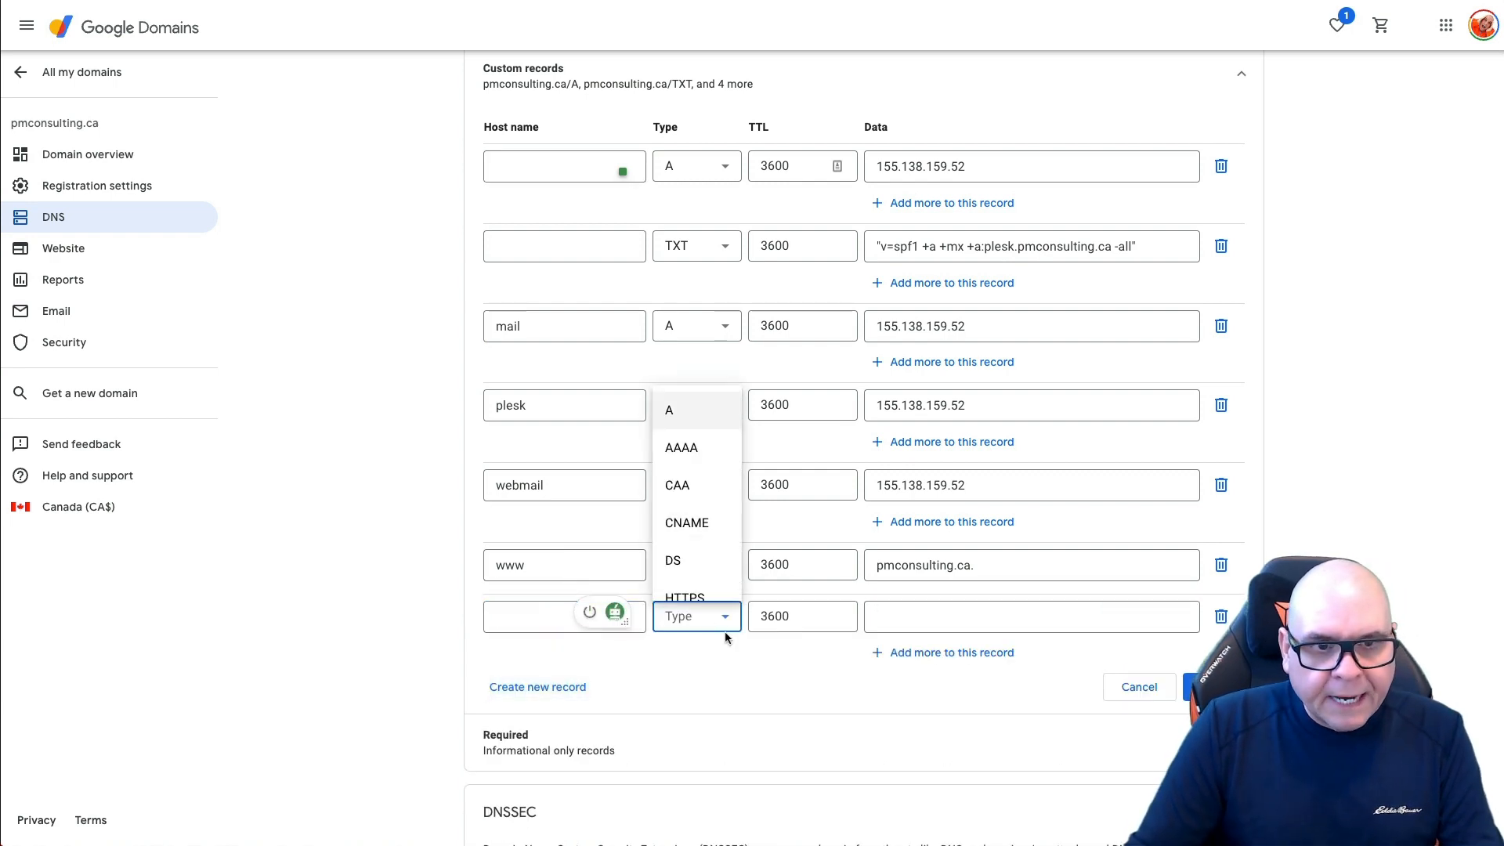
scroll(688, 501, "down", 5)
left_click(679, 575)
left_click(537, 616)
type("_dmarc")
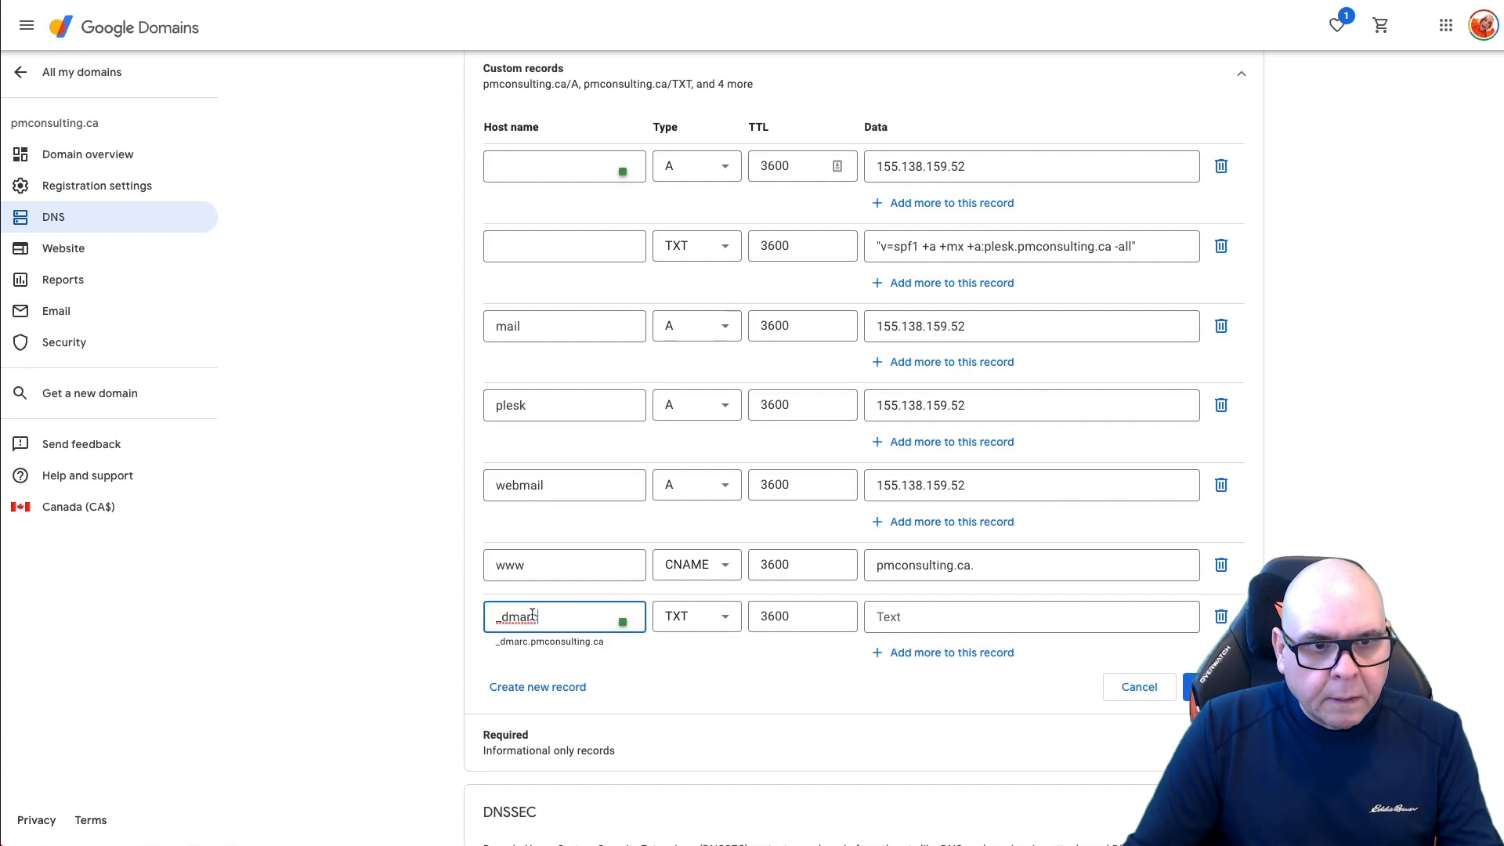
Step: Fill the _dmarc record with v=DMARC1; p=none copied from Plesk and save it
left_click(345, 2)
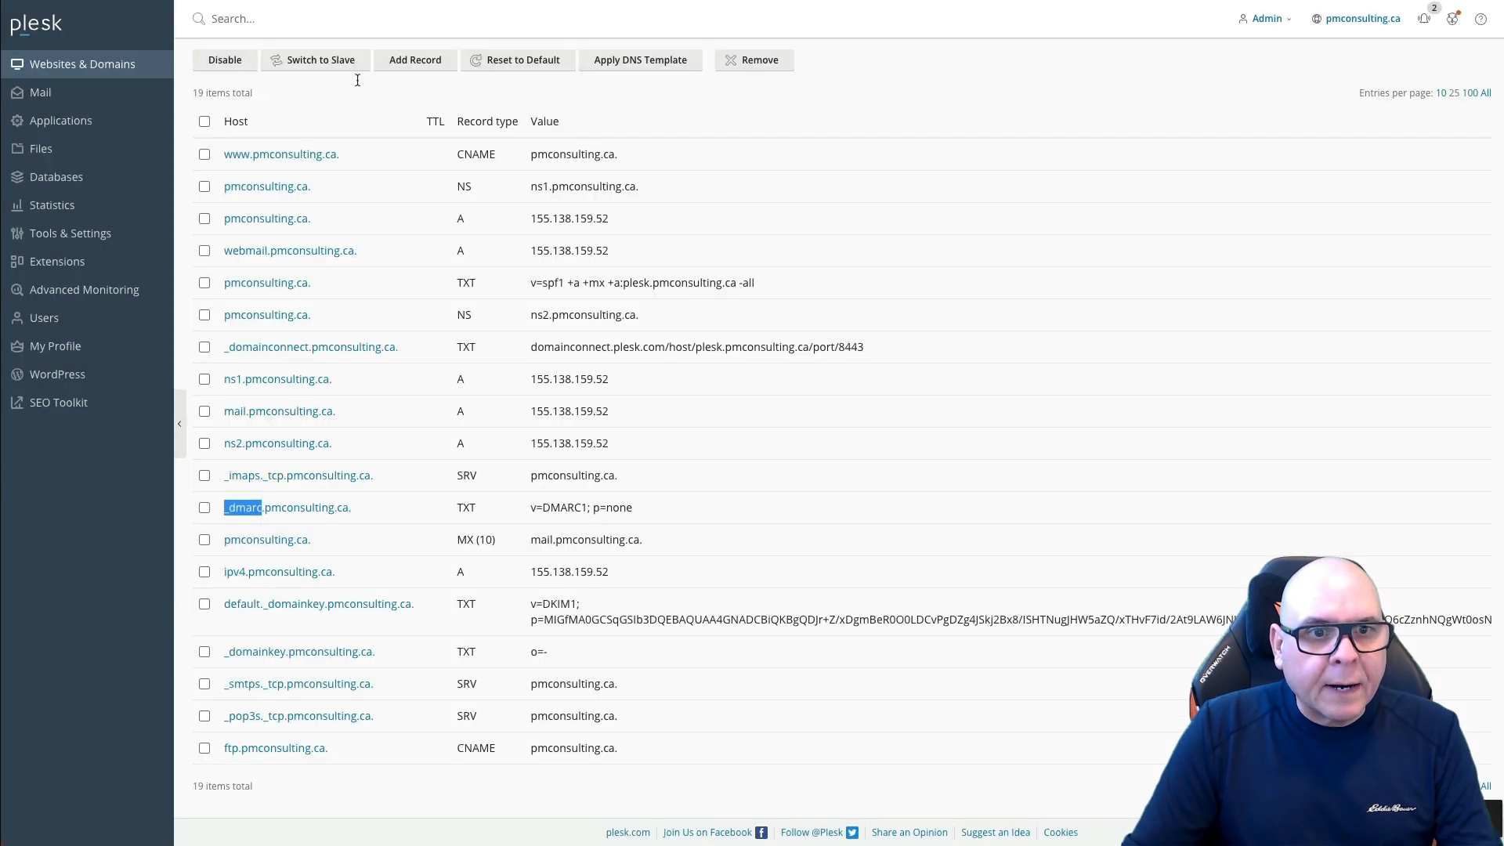
left_click_drag(532, 507, 638, 511)
key("ctrl+c")
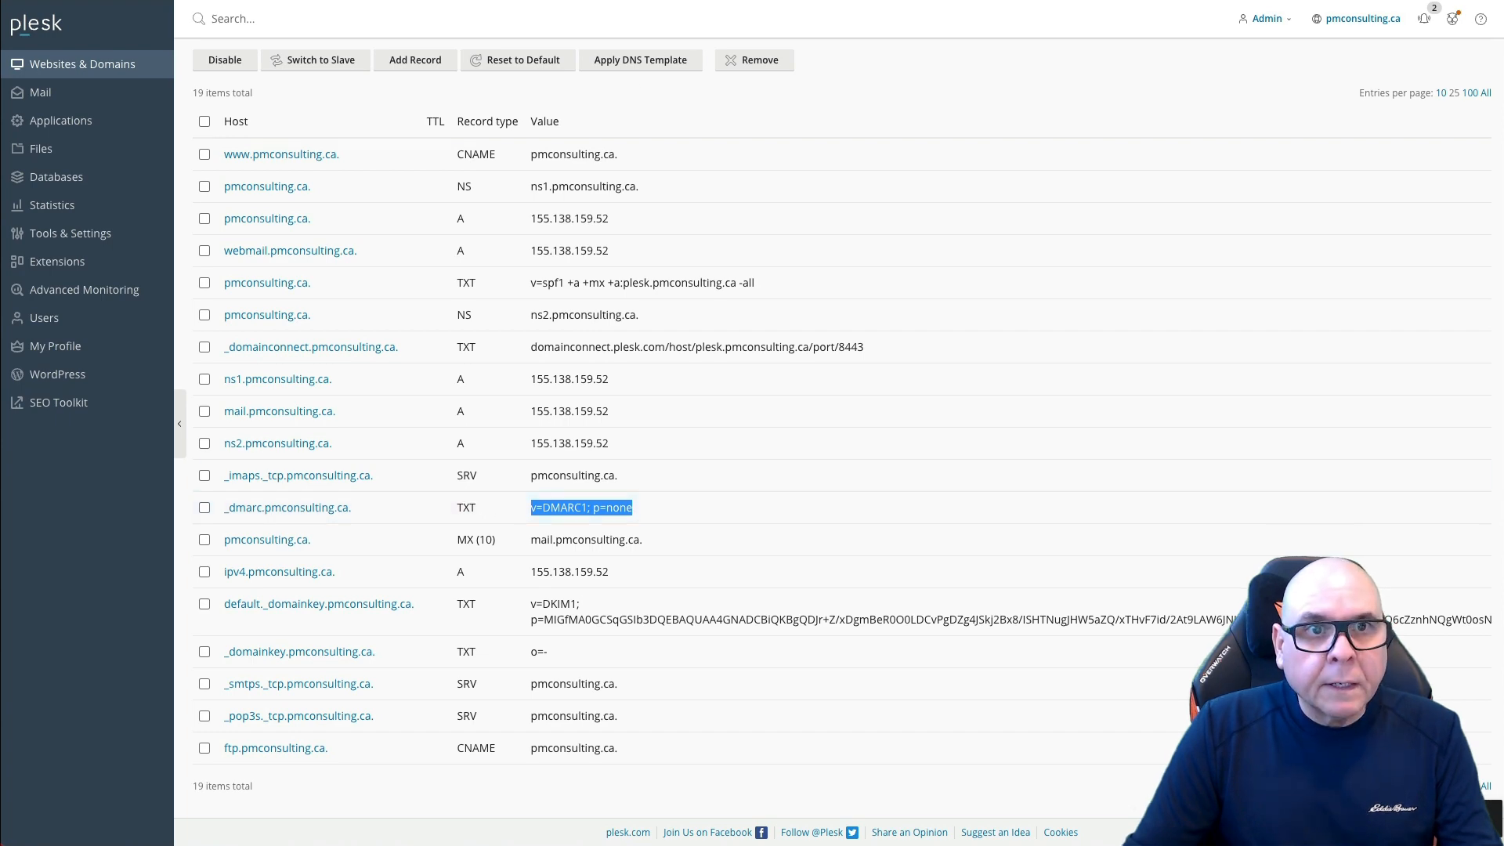
left_click(235, 1)
left_click(907, 612)
key("ctrl+v")
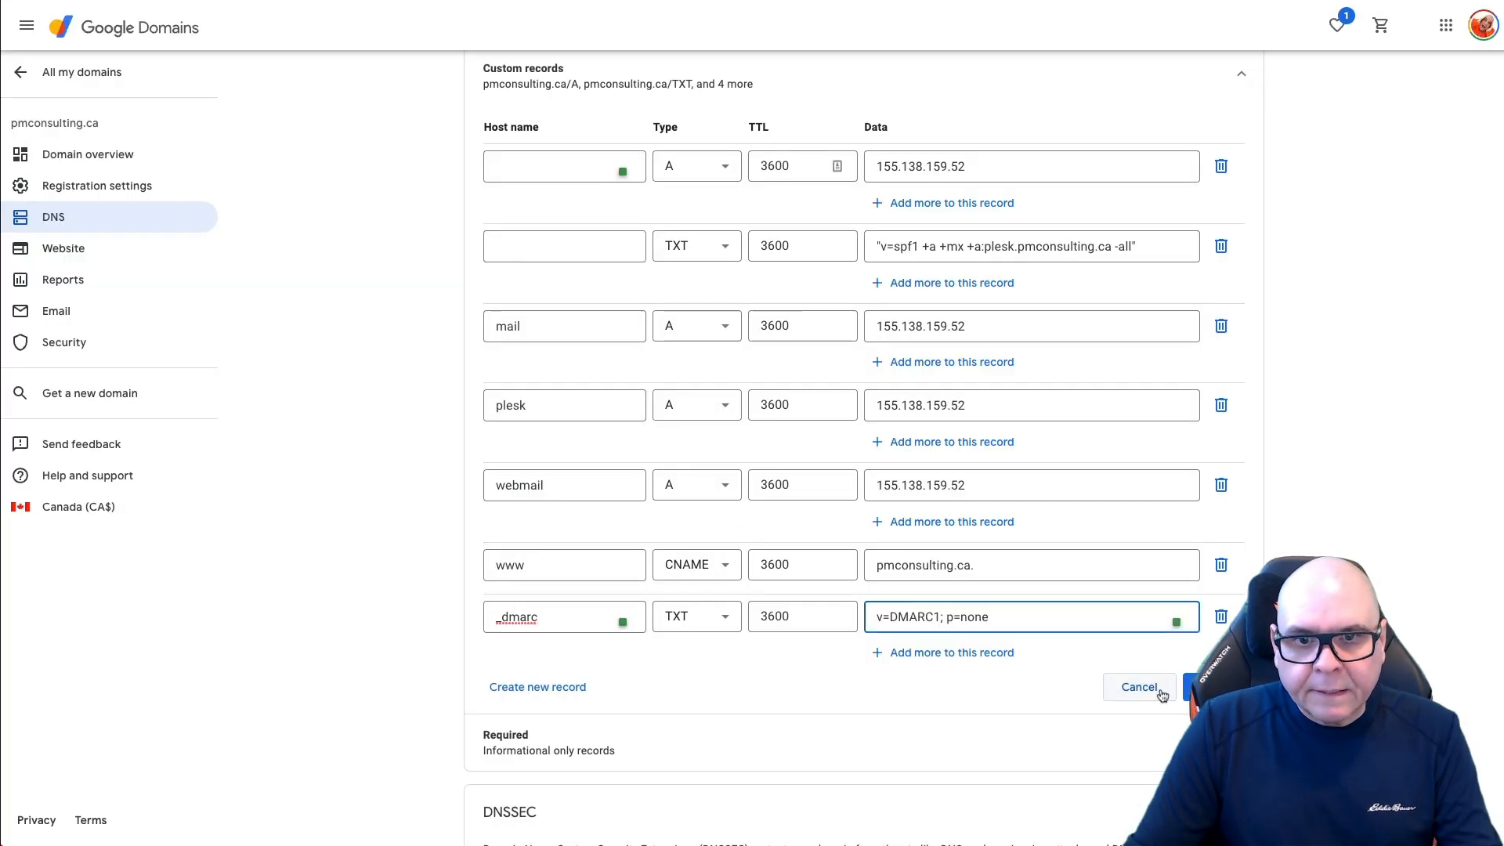
left_click(1202, 687)
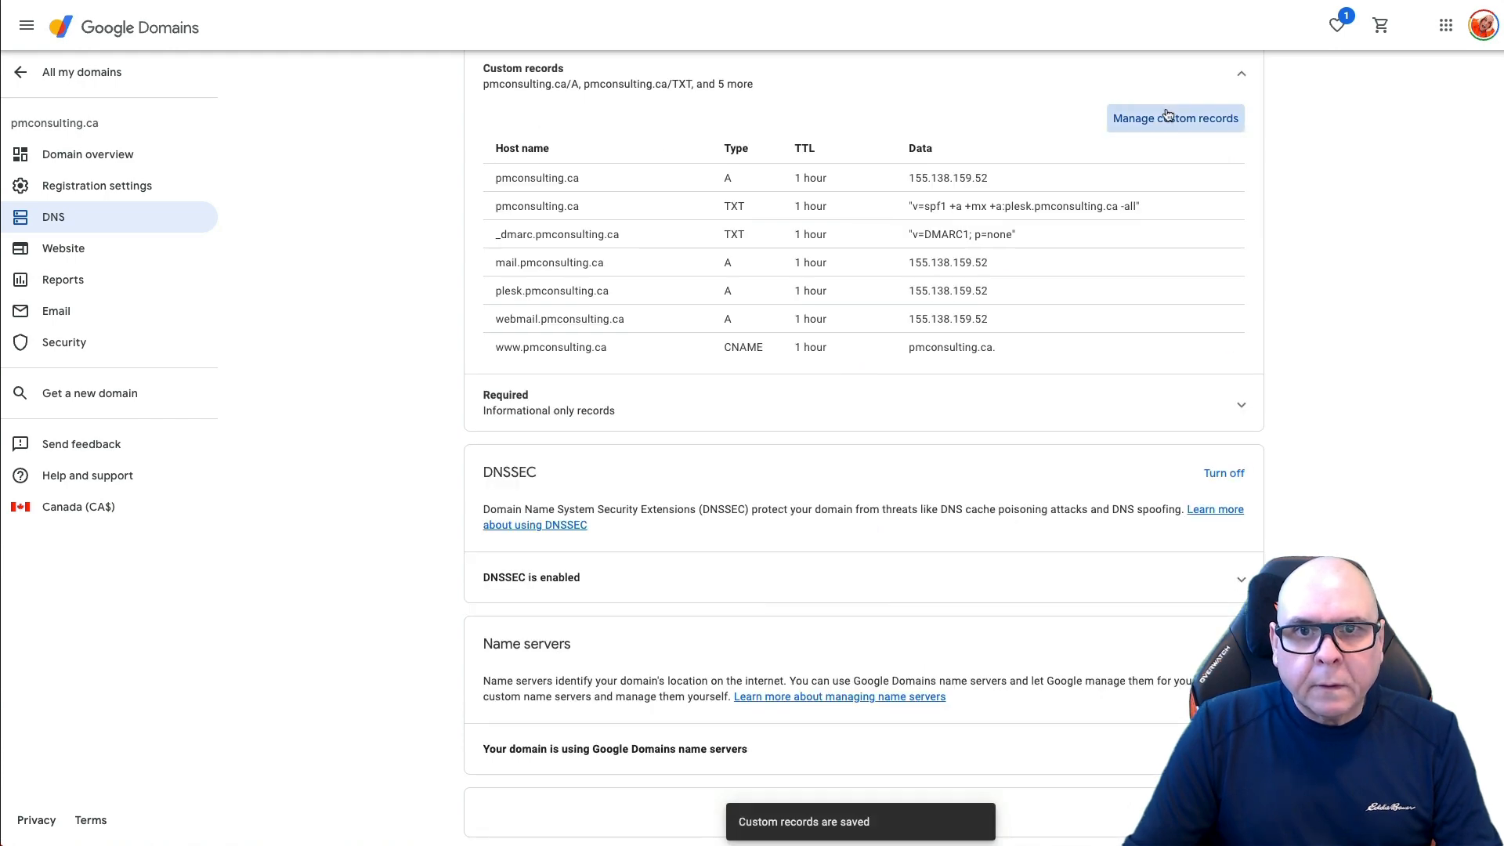
Step: Add another empty custom record in Google Domains for the next DNS entry
left_click(1167, 118)
left_click(532, 687)
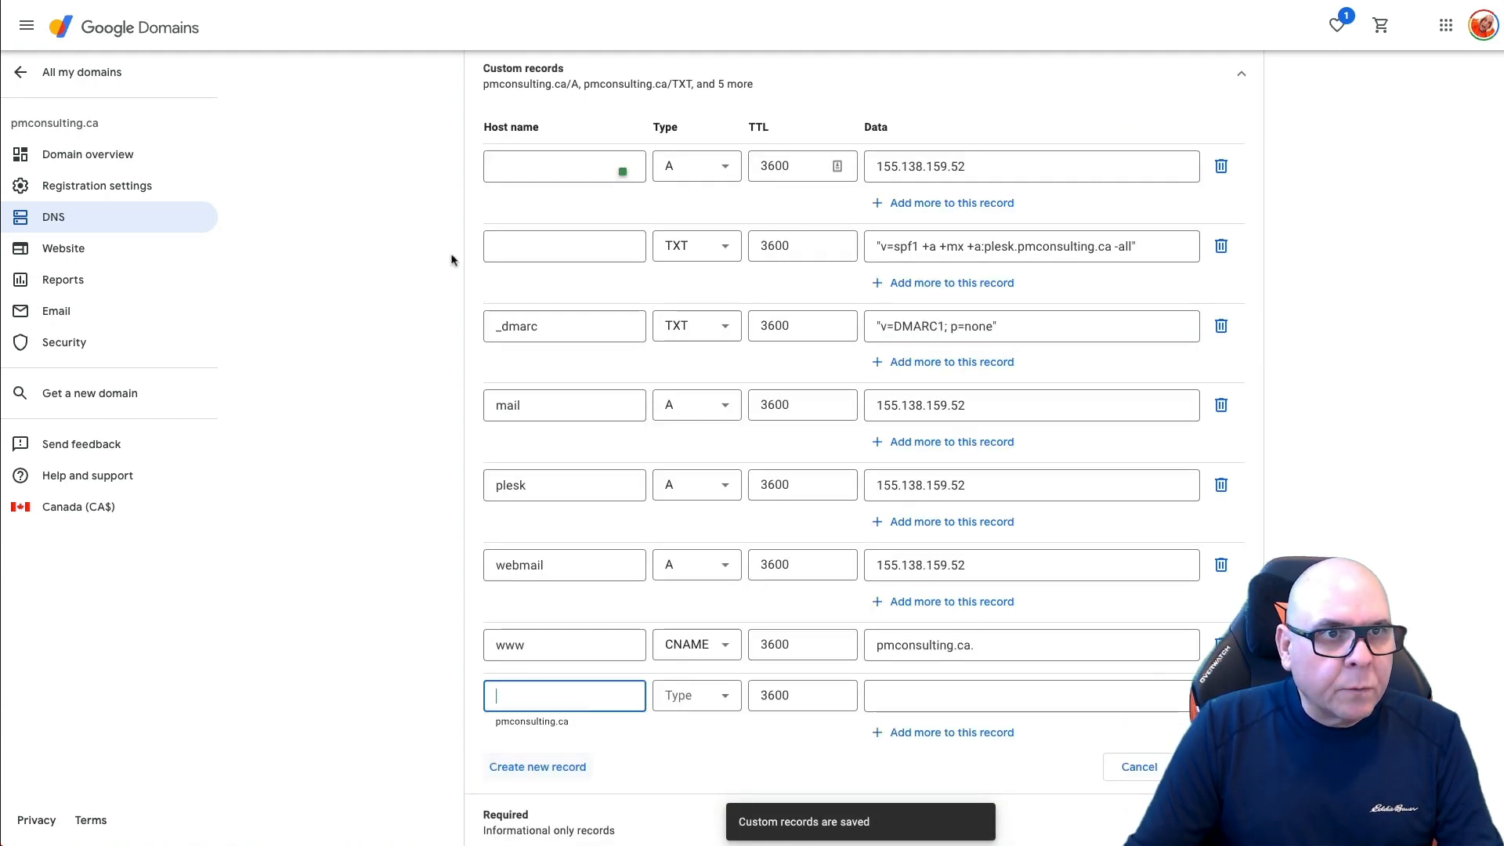
key("ctrl+Tab")
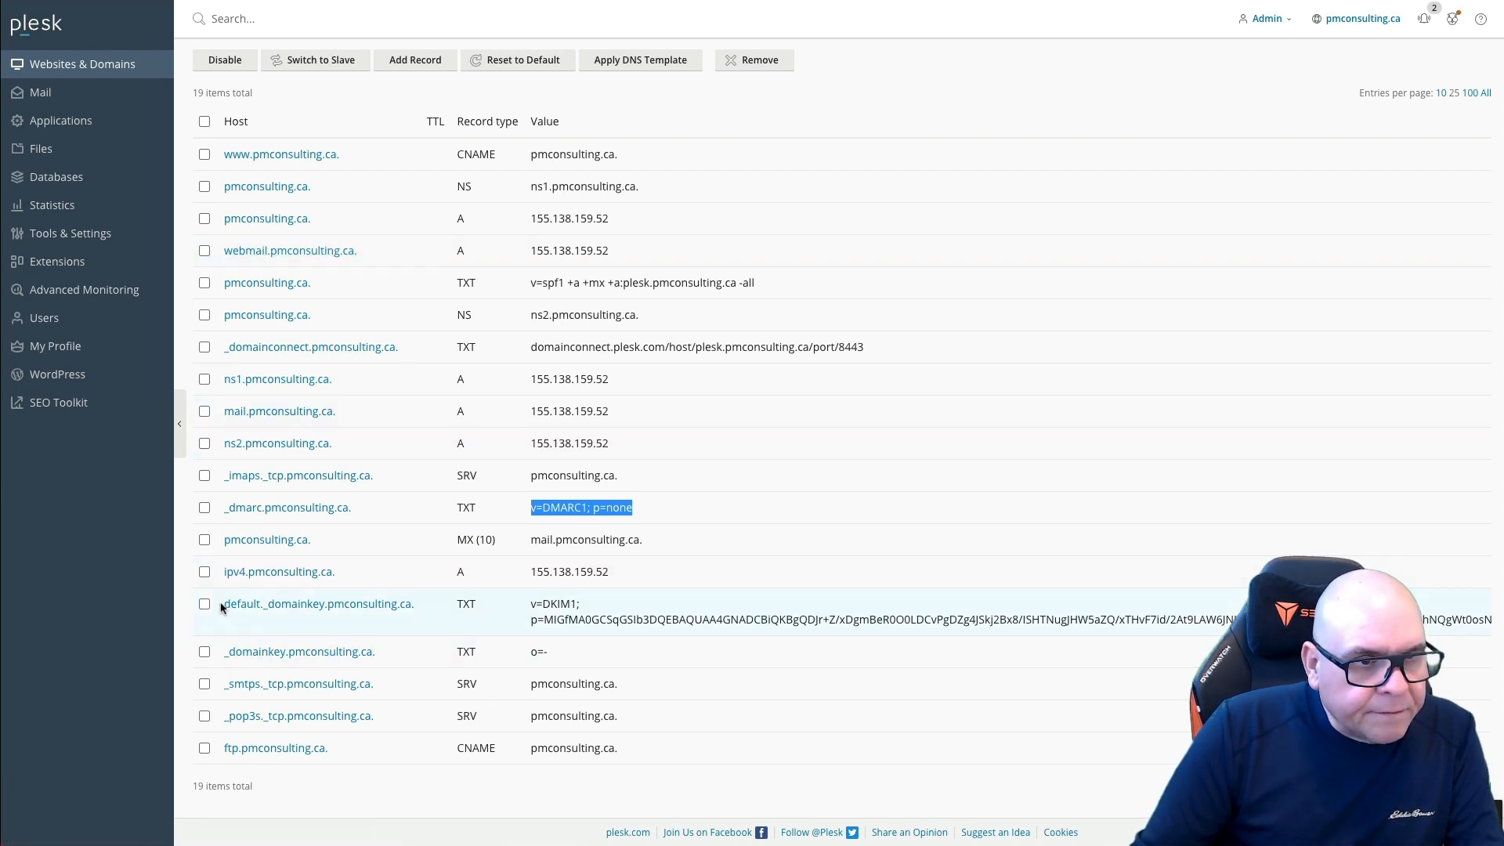
Step: Make the new Google Domains record a TXT record with host default._domainkey
left_click_drag(222, 604, 324, 600)
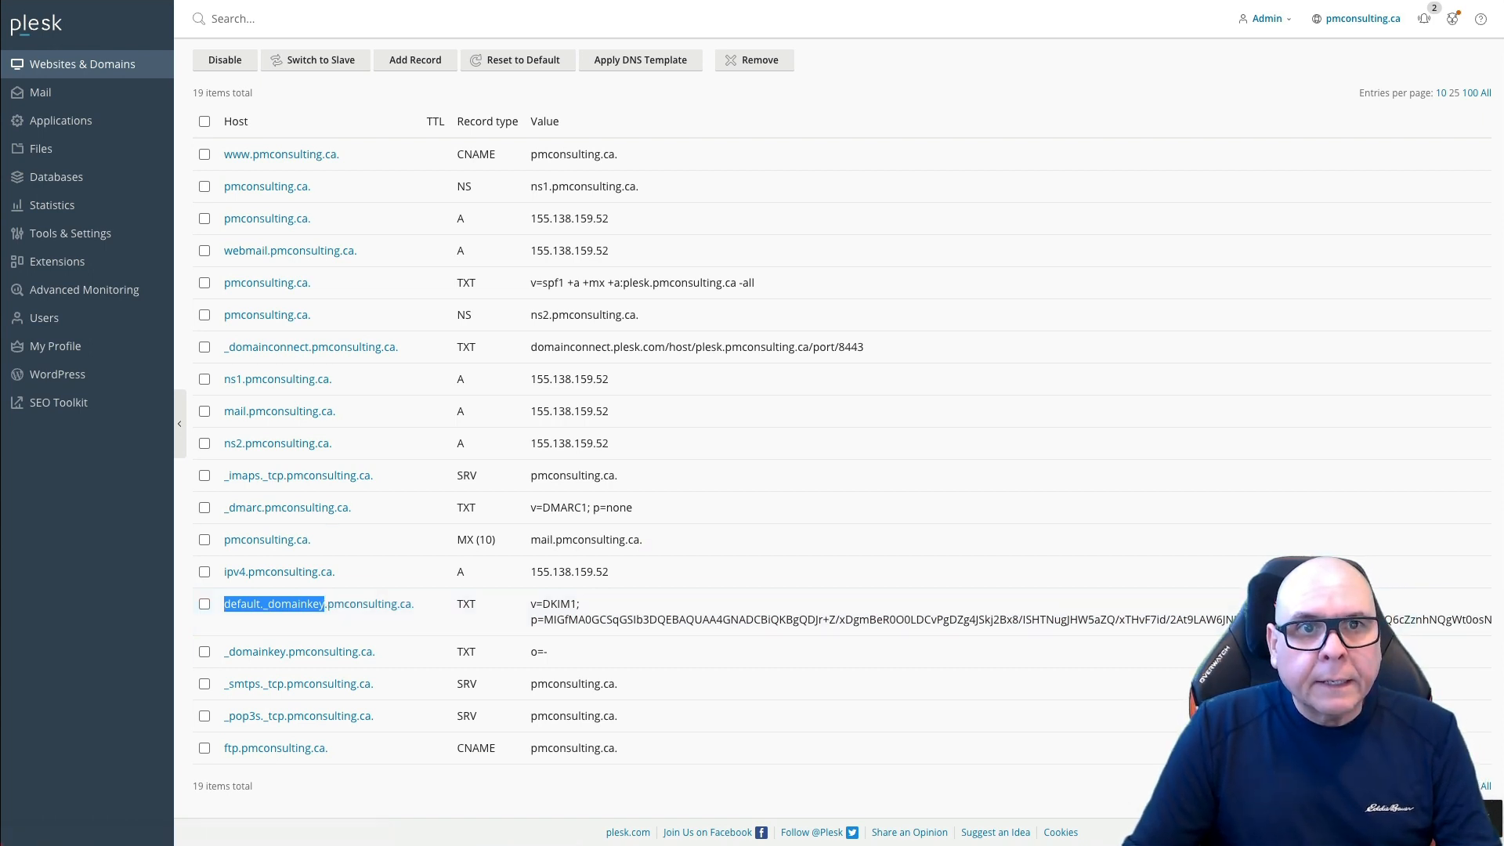
key("ctrl+Tab")
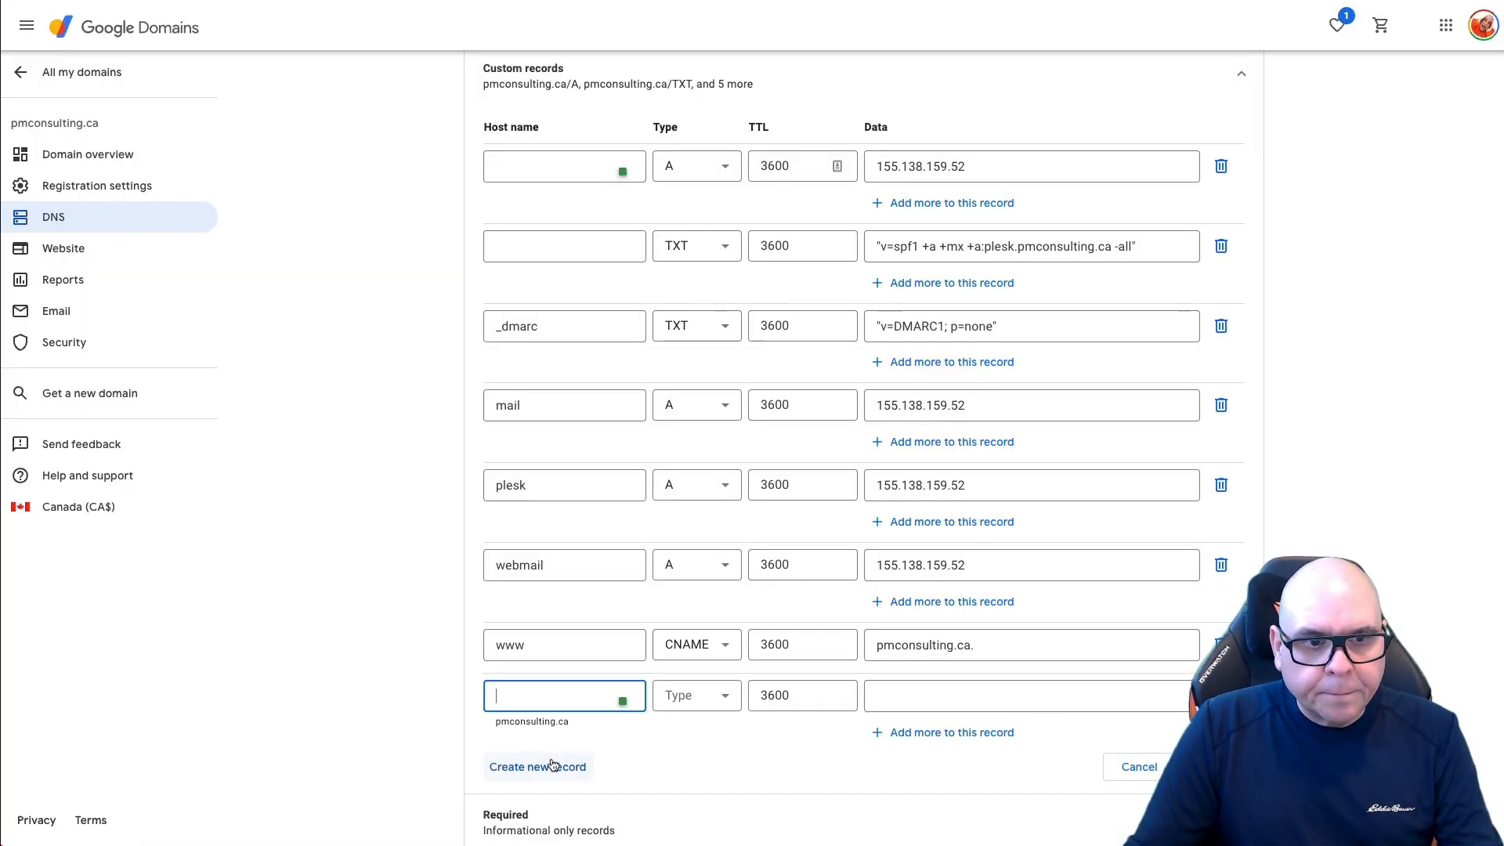
type("default._domainkey")
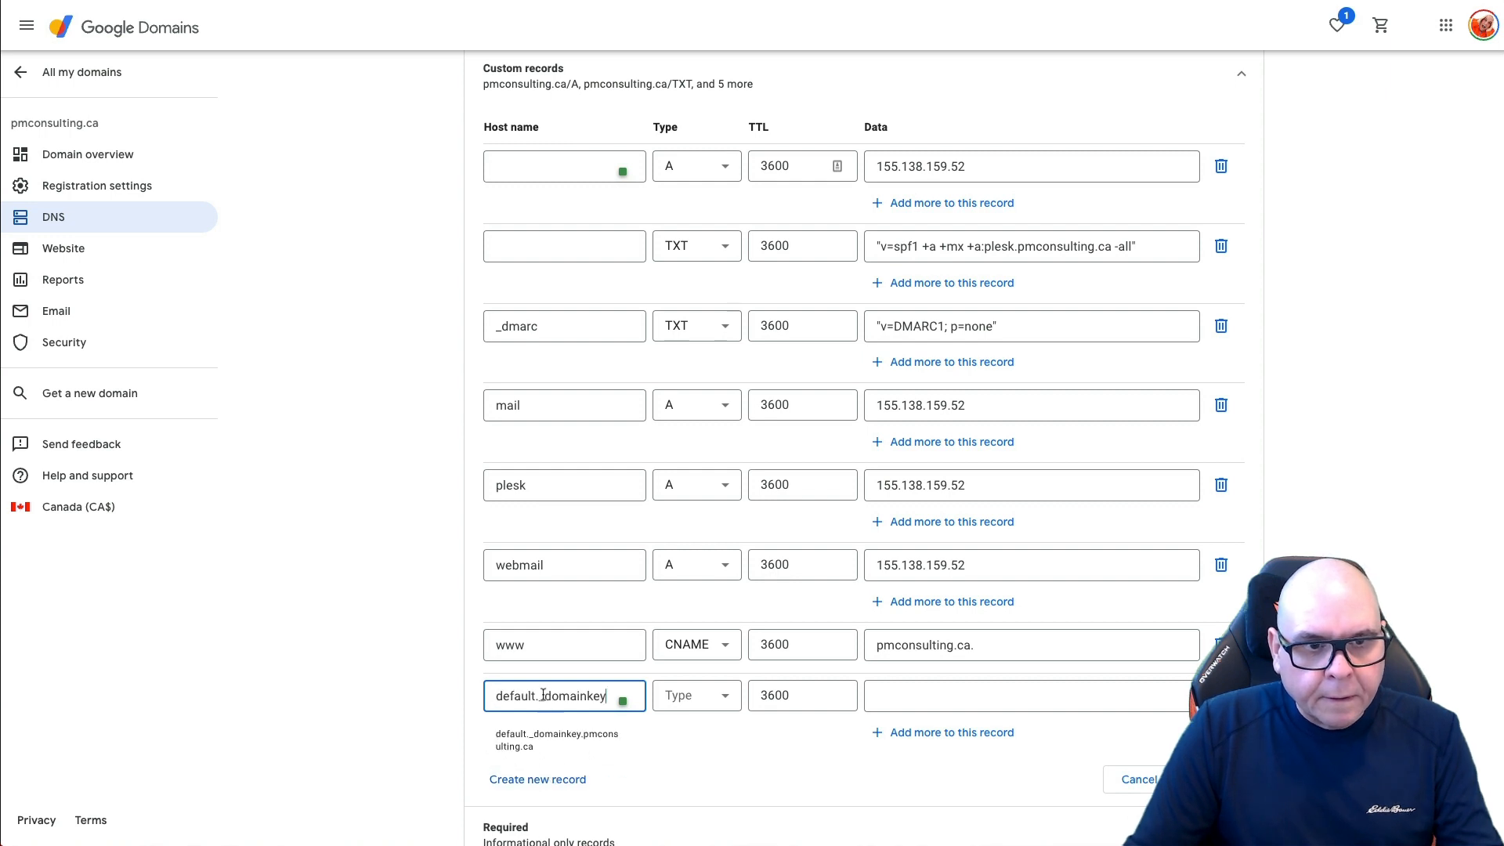
left_click(714, 696)
scroll(697, 595, "down", 5)
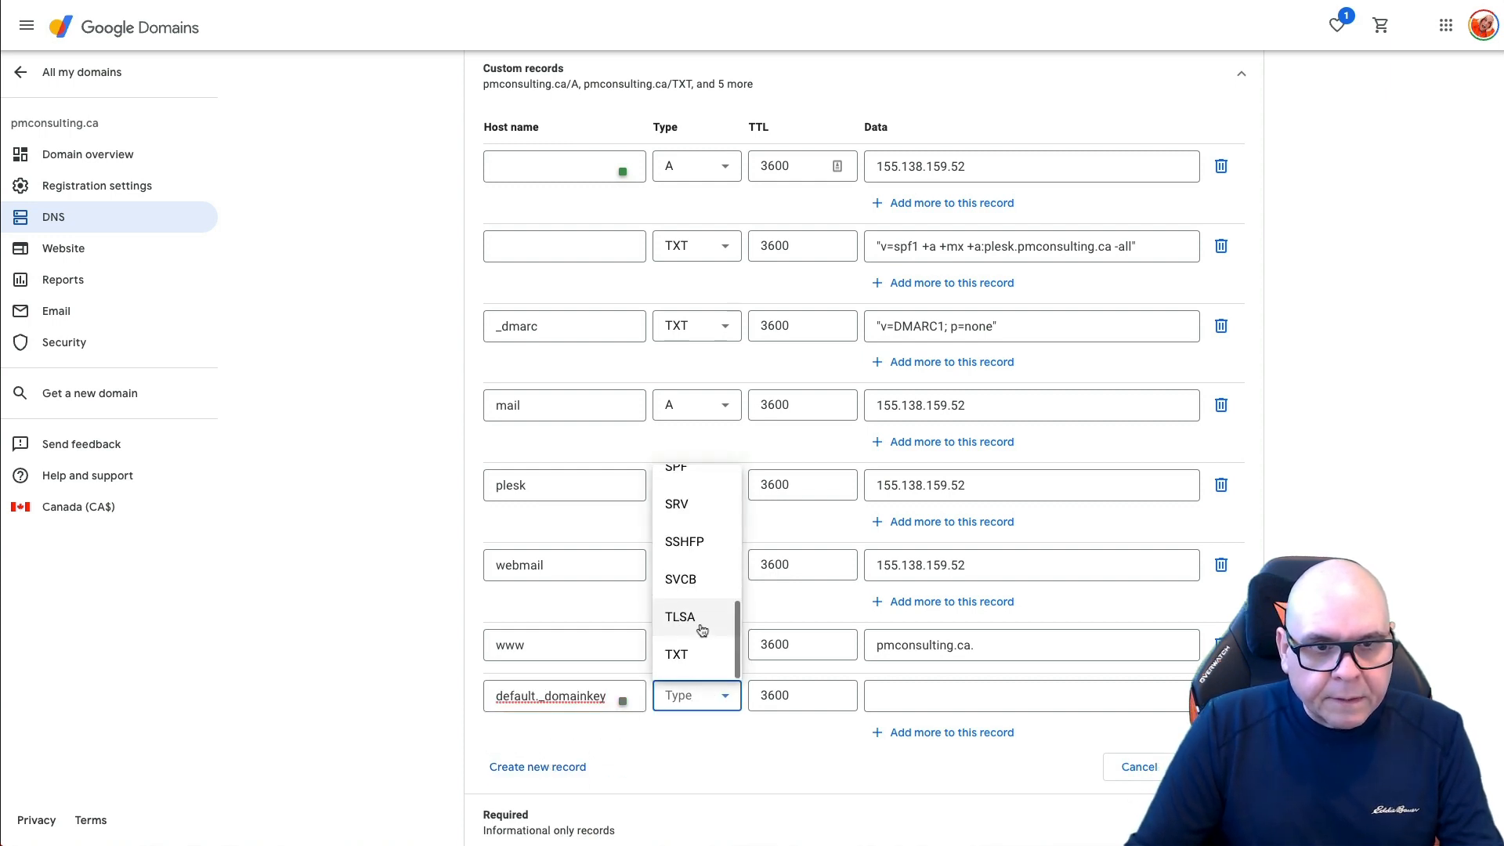
left_click(694, 655)
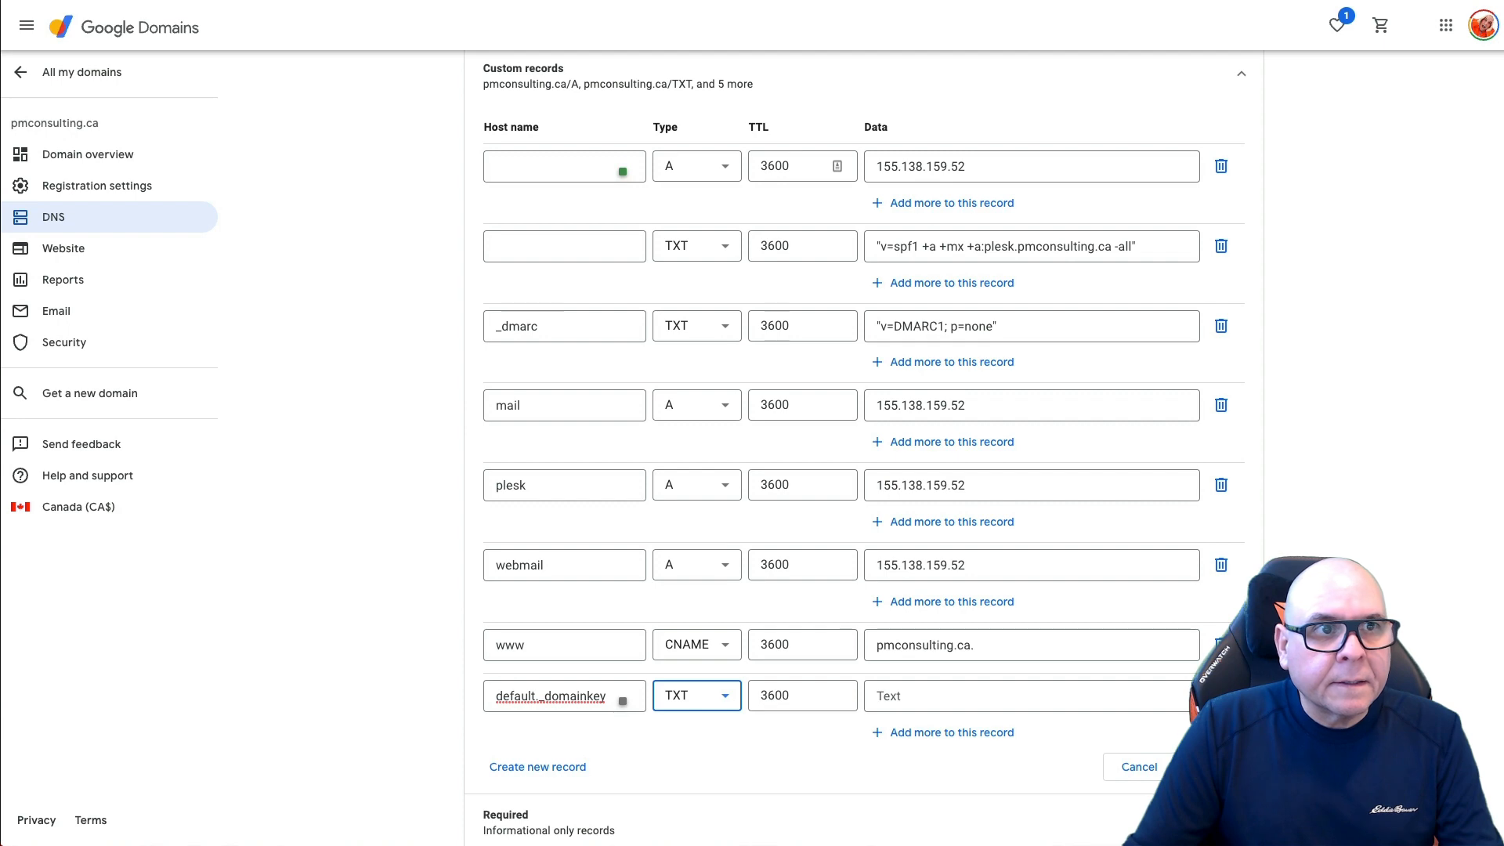
Step: Paste the DKIM key copied from Plesk into the default._domainkey record and save it
key("ctrl+shift+Tab")
left_click_drag(532, 600, 1486, 618)
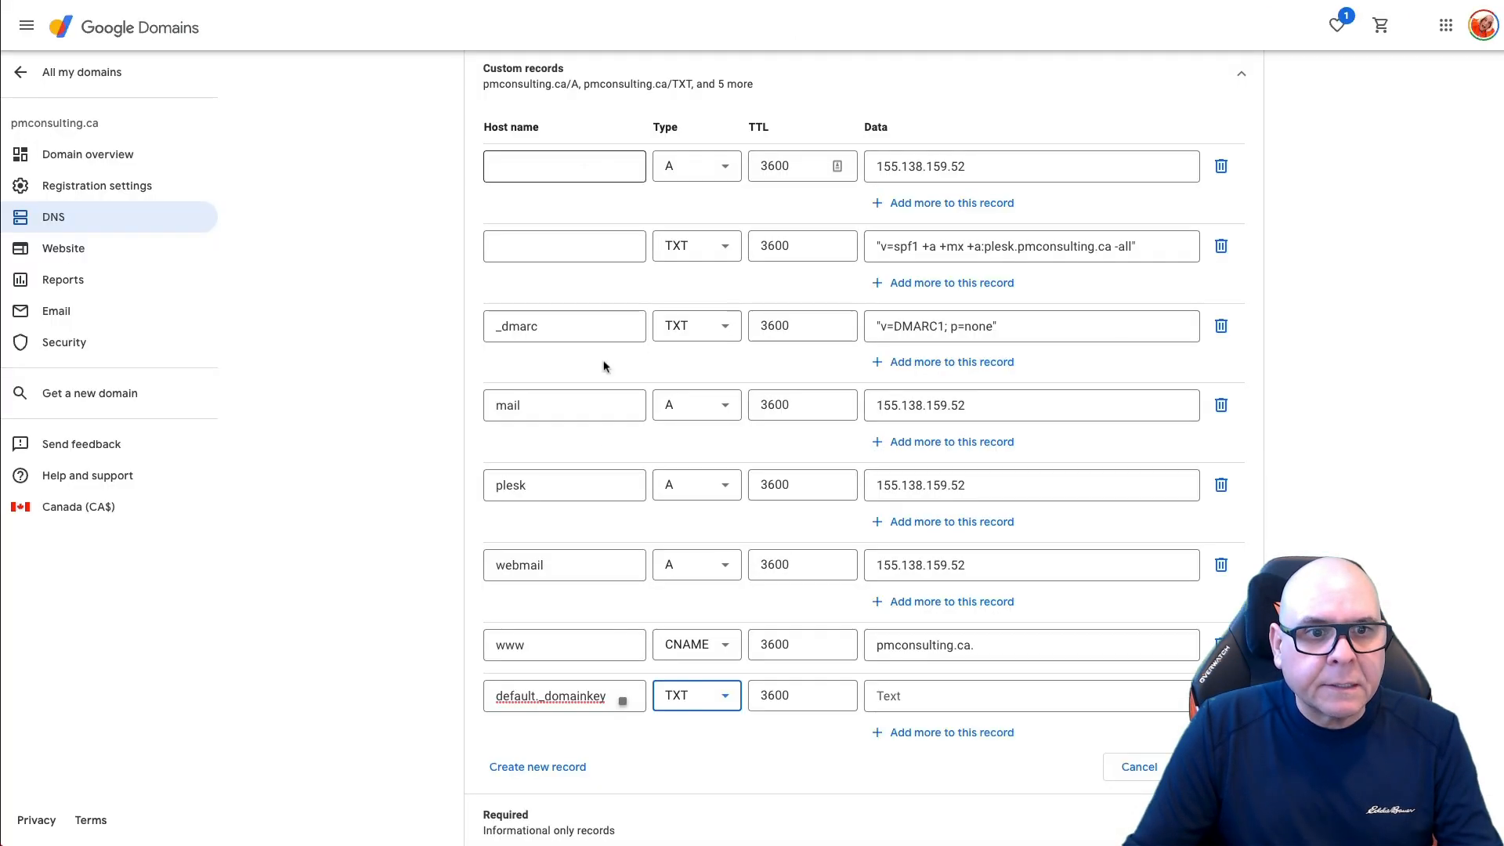
left_click(883, 687)
key("ctrl+v")
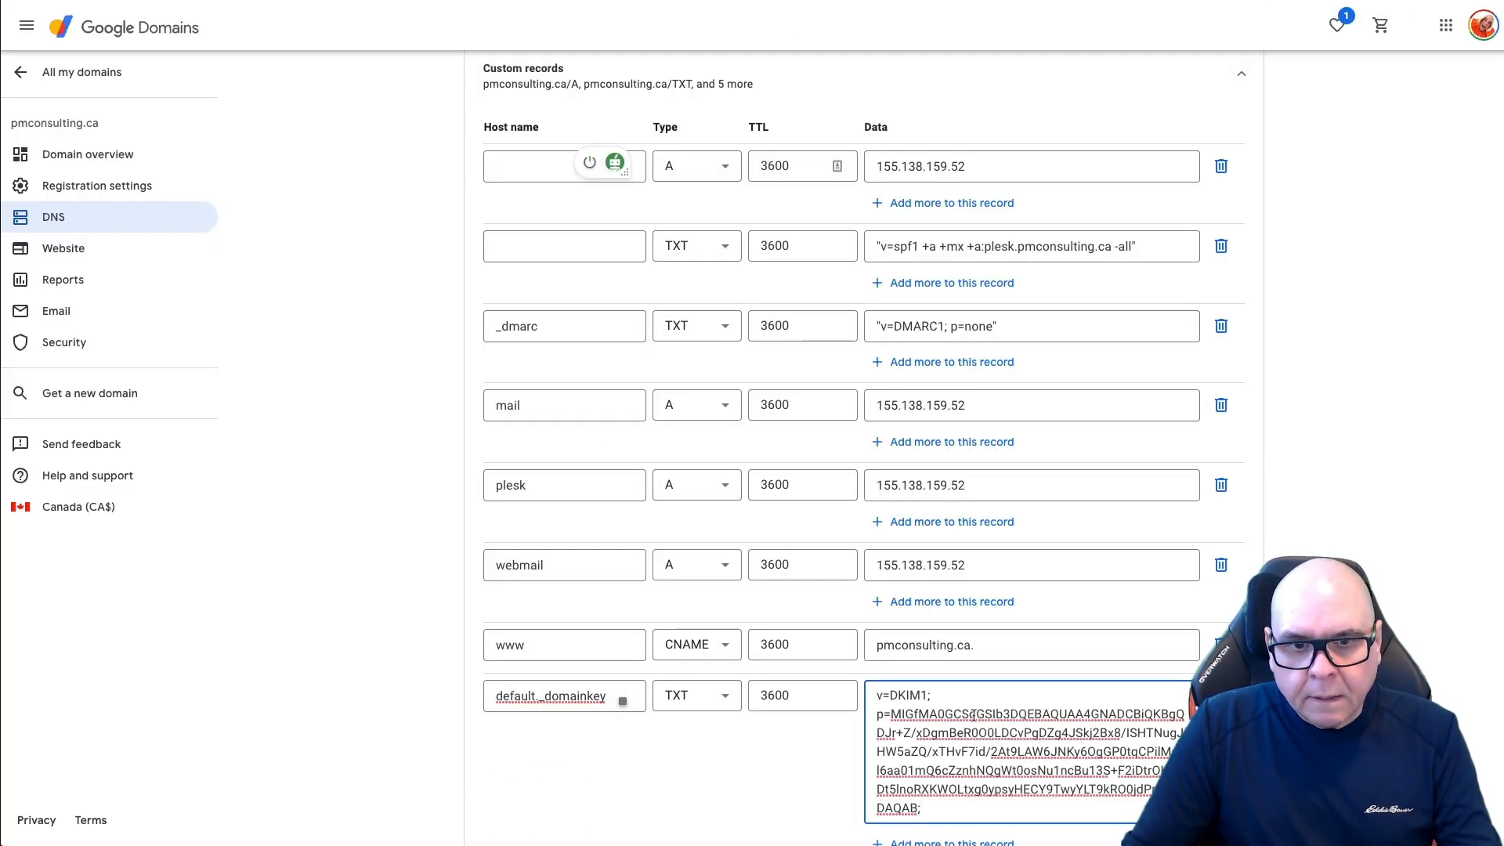
scroll(1049, 548, "down", 5)
left_click(1213, 498)
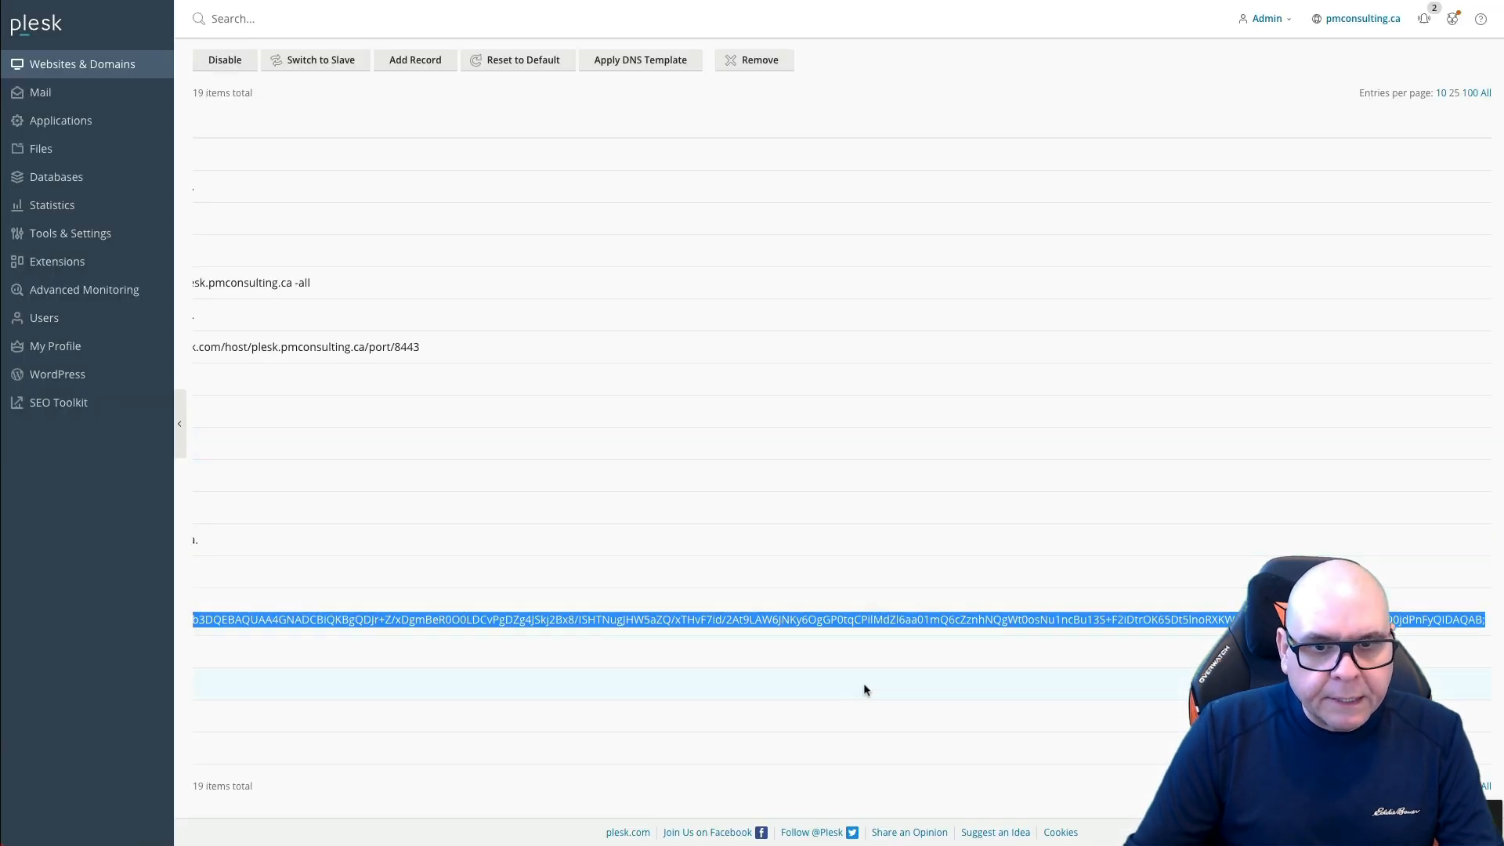
scroll(863, 689, "left", 10)
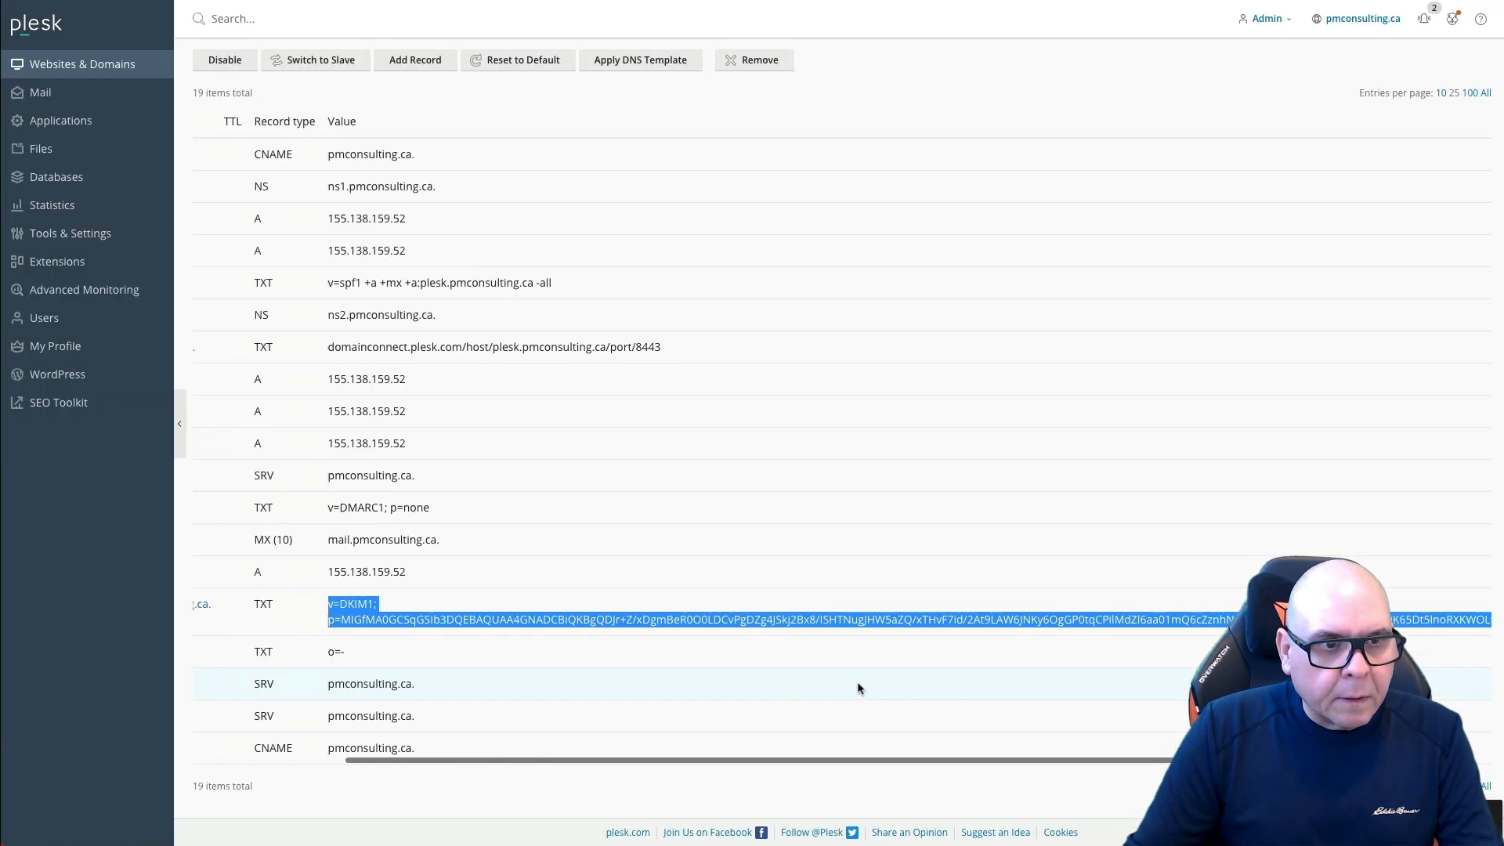
scroll(856, 689, "left", 2)
left_click(220, 656)
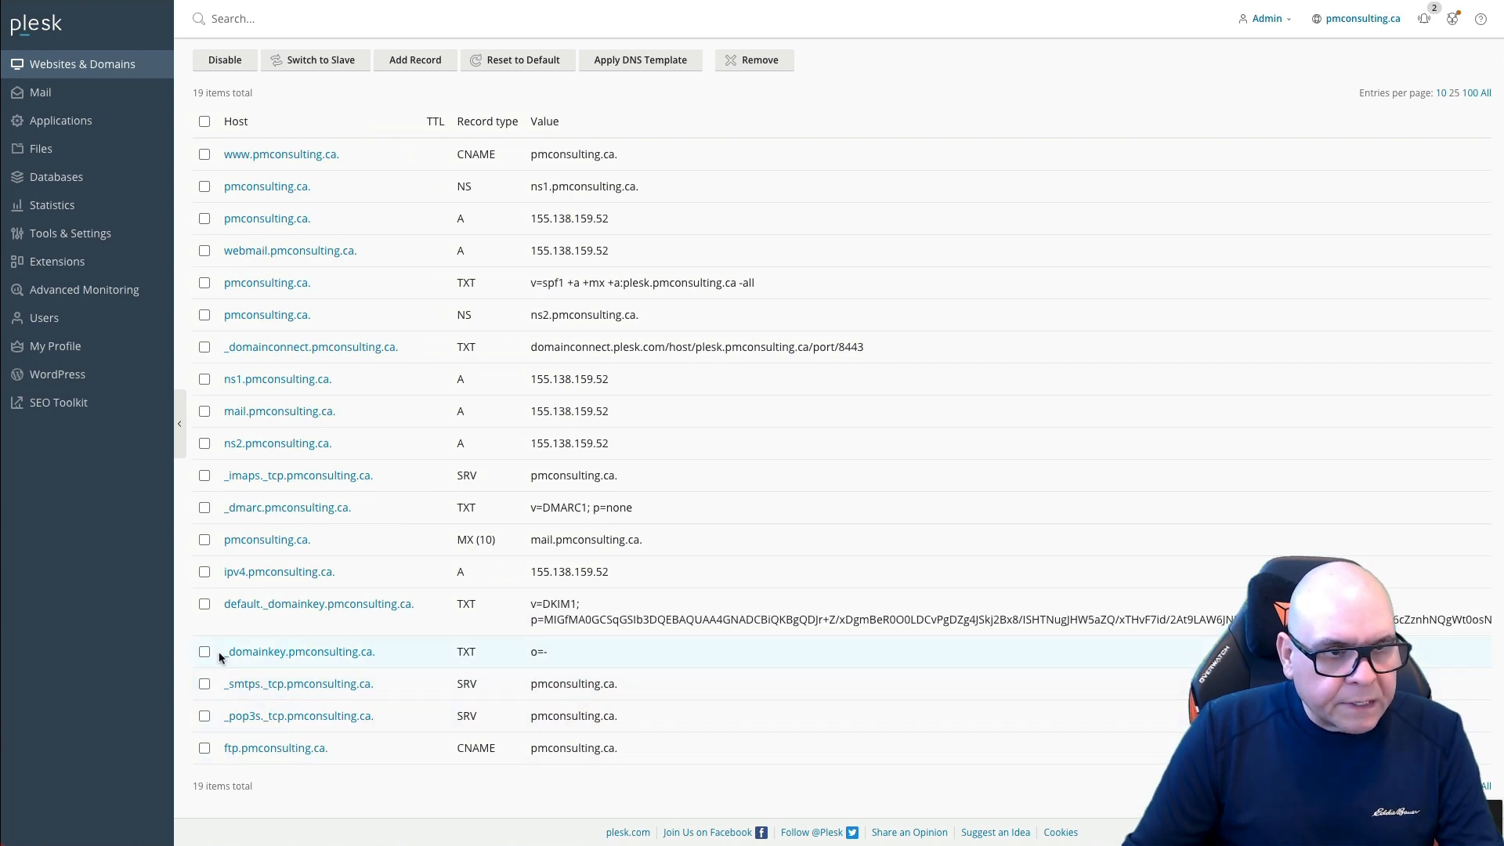
Step: Create a new TXT record in Google Domains with host _domainkey
left_click_drag(225, 654, 288, 652)
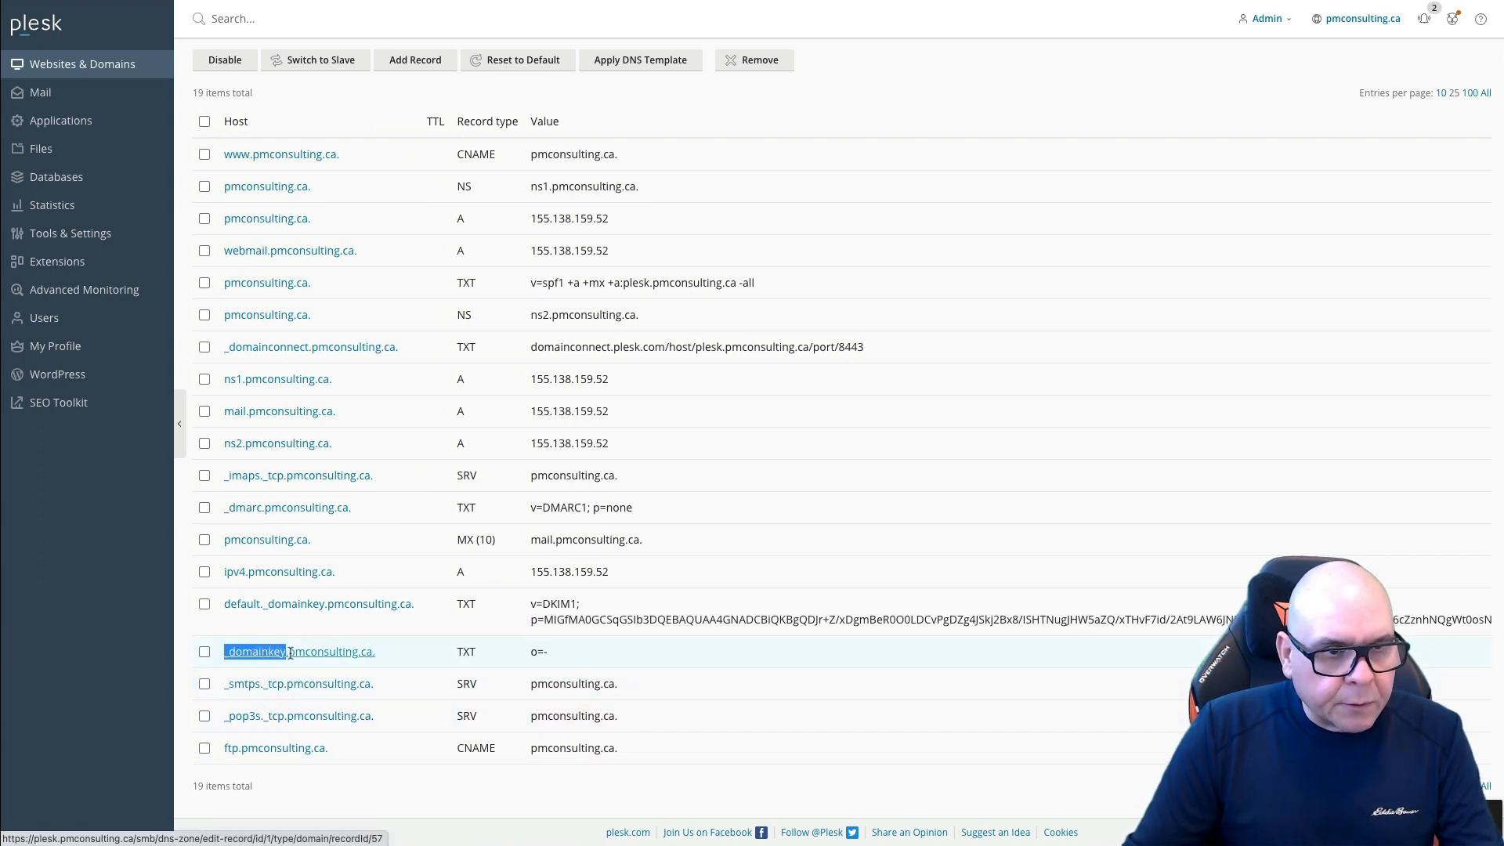
left_click(633, 1)
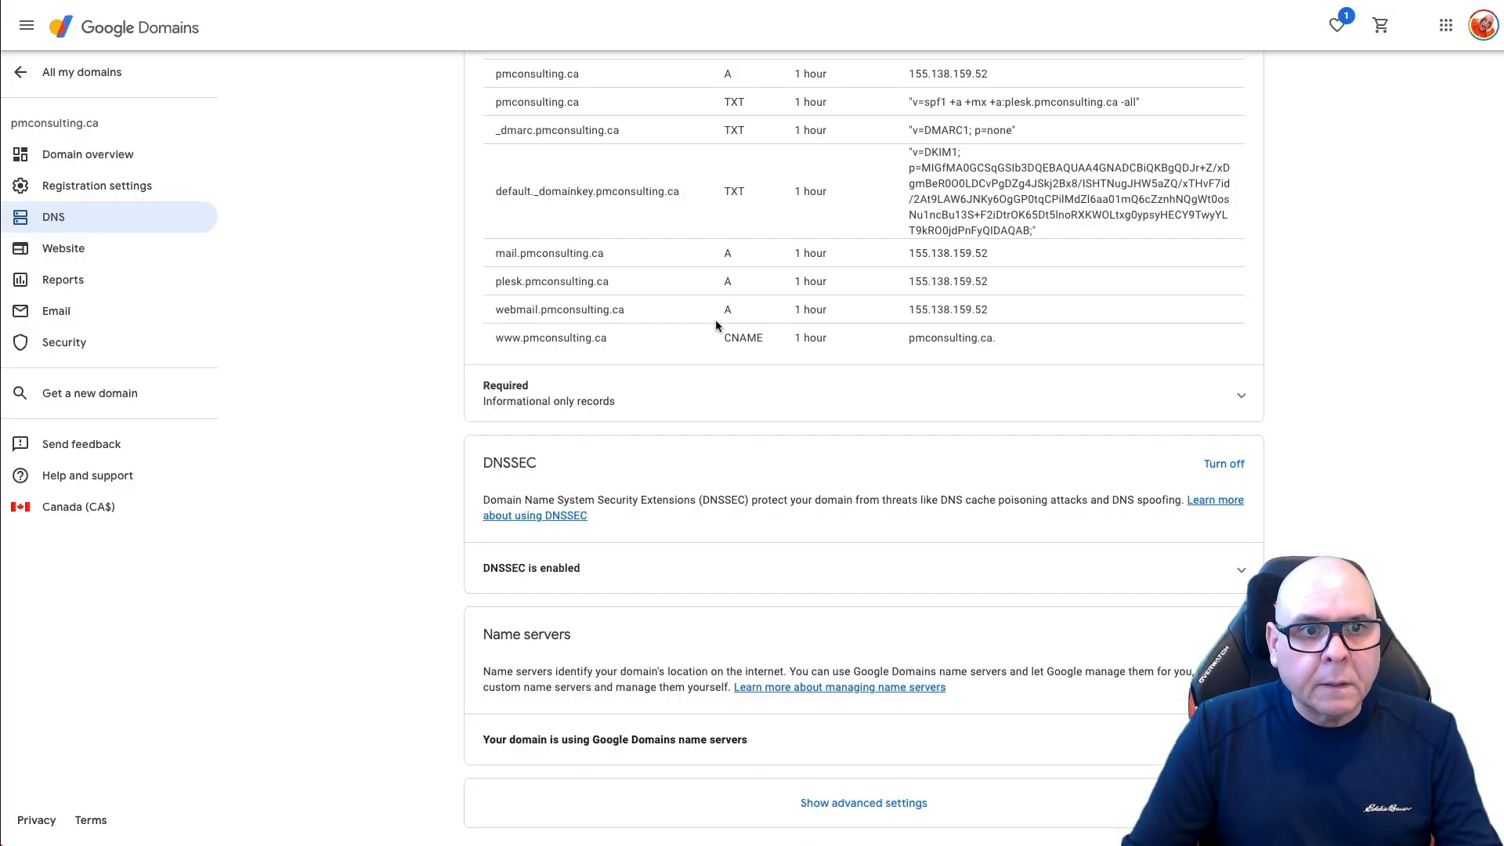
scroll(797, 389, "up", 3)
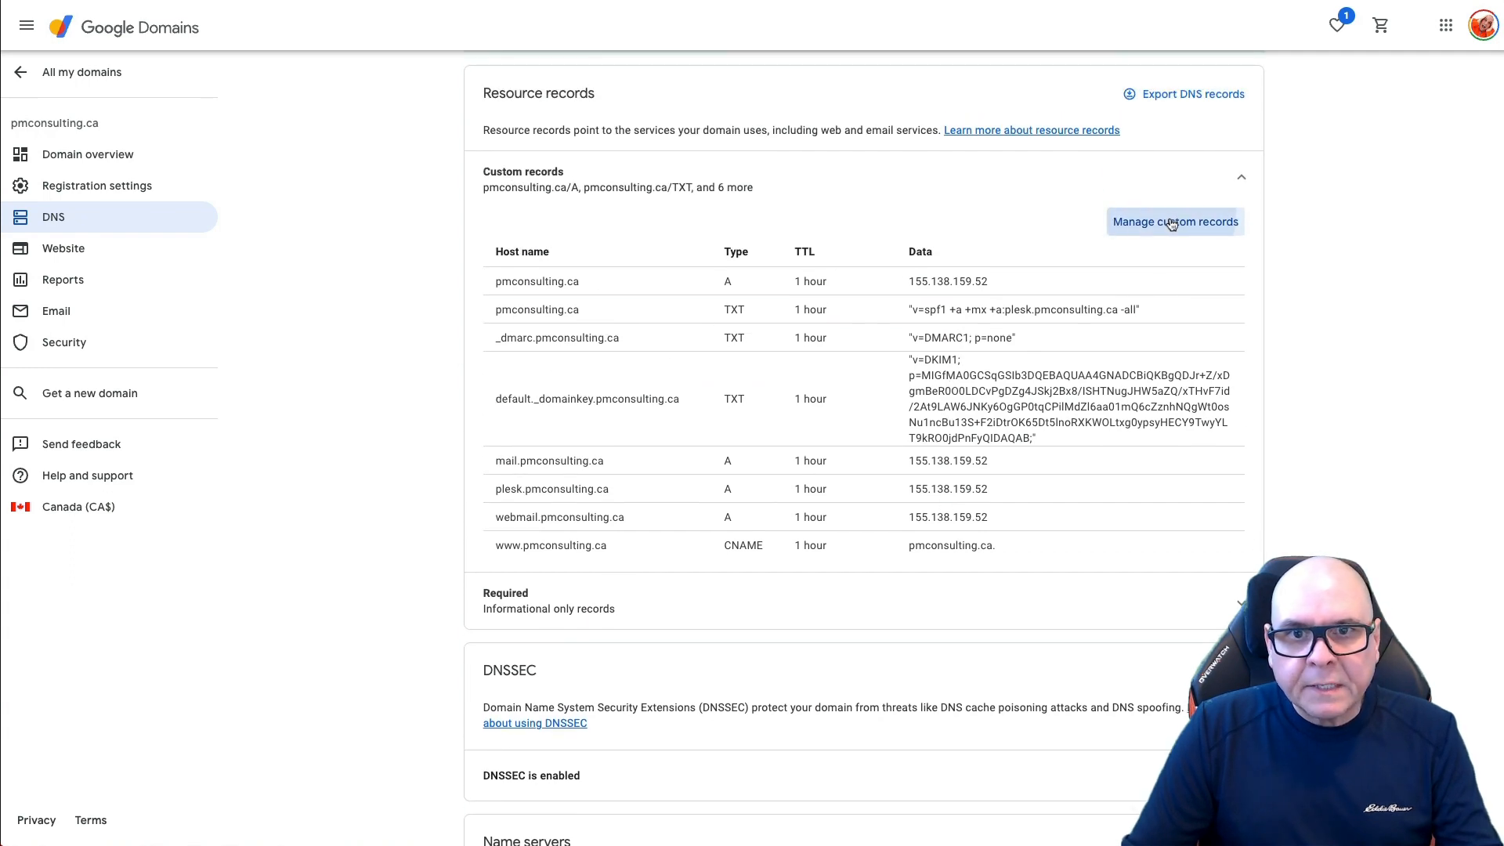
left_click(1168, 221)
scroll(731, 479, "down", 8)
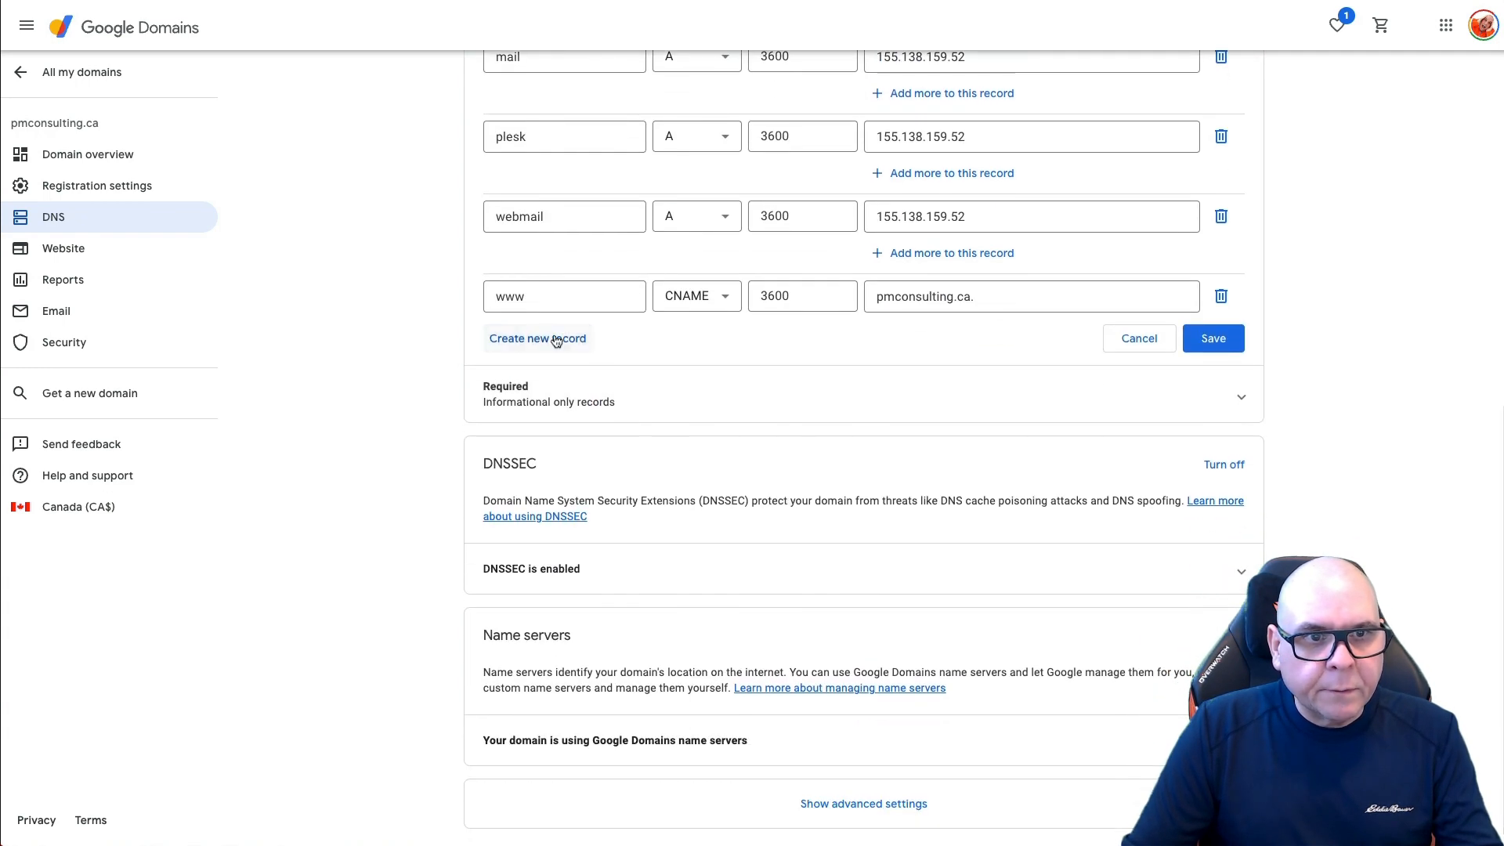
left_click(555, 339)
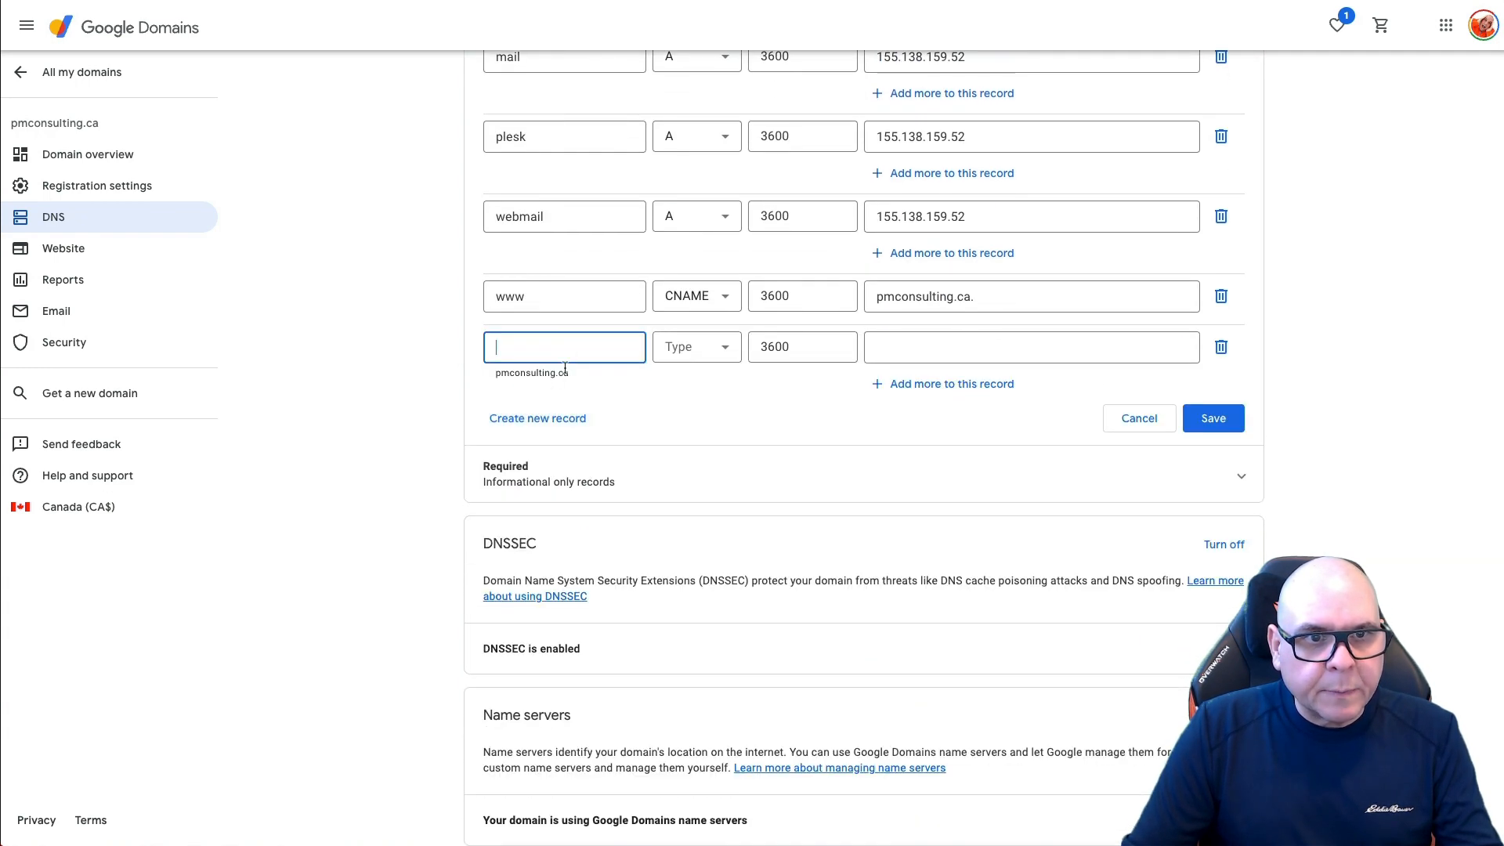
left_click(686, 348)
scroll(689, 486, "down", 5)
left_click(682, 547)
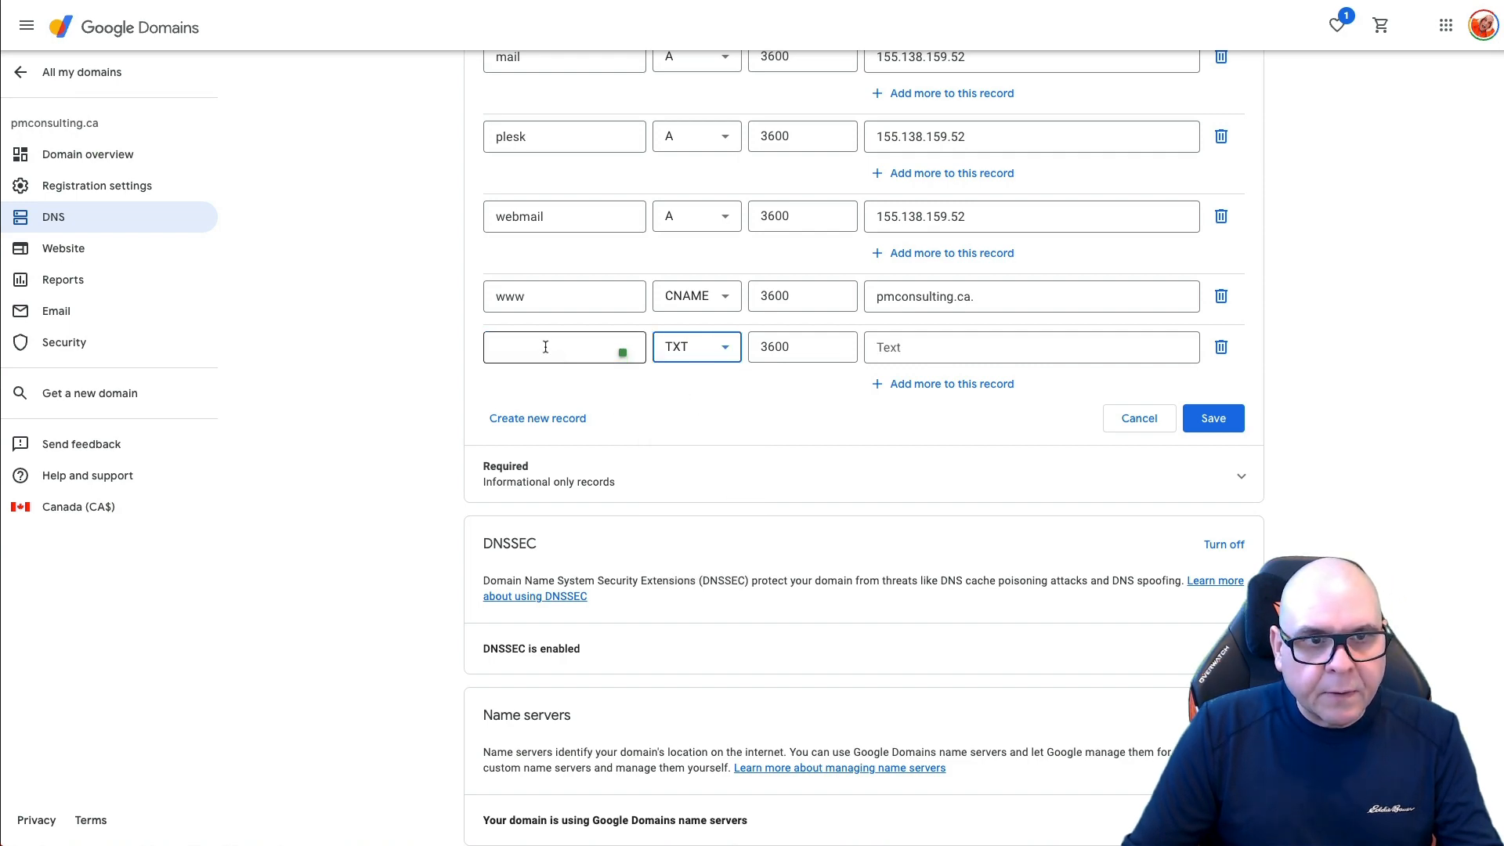
left_click(546, 347)
type("_domainkey")
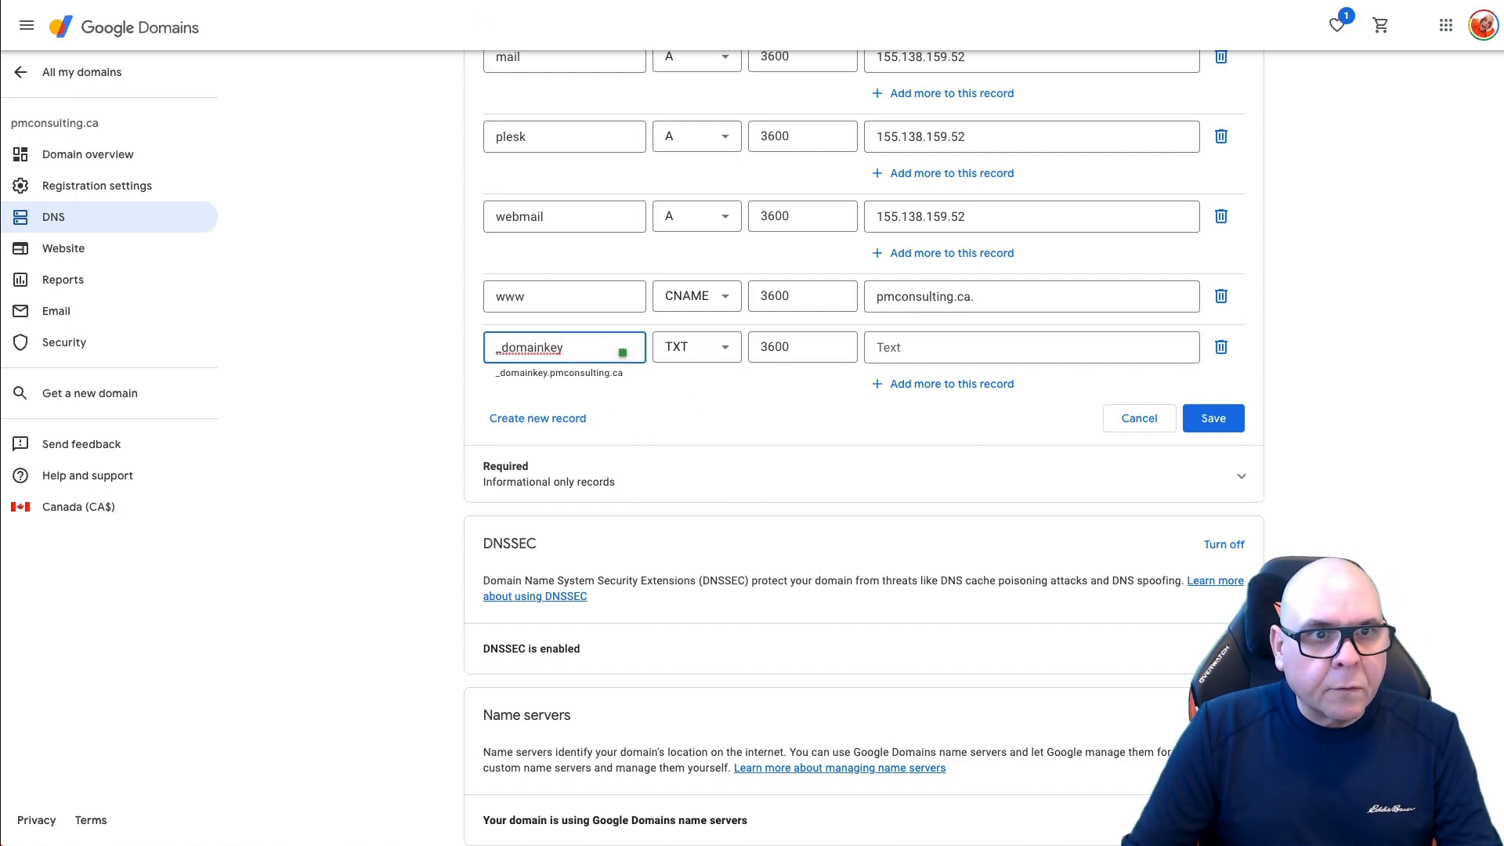
Step: Set the _domainkey record's data to o=- copied from Plesk and save it
key("alt+Tab")
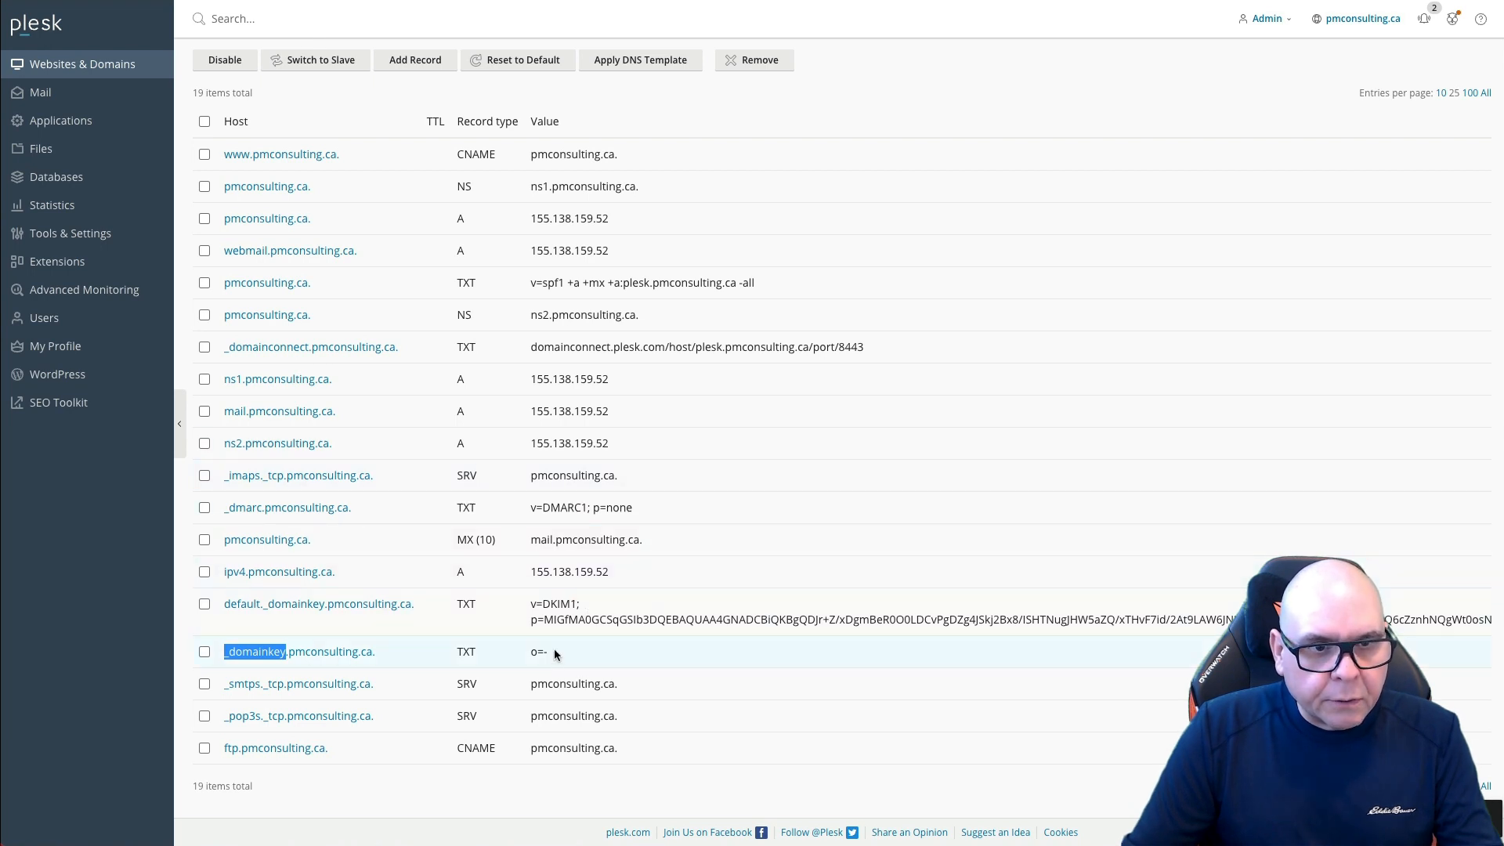
left_click_drag(553, 650, 530, 649)
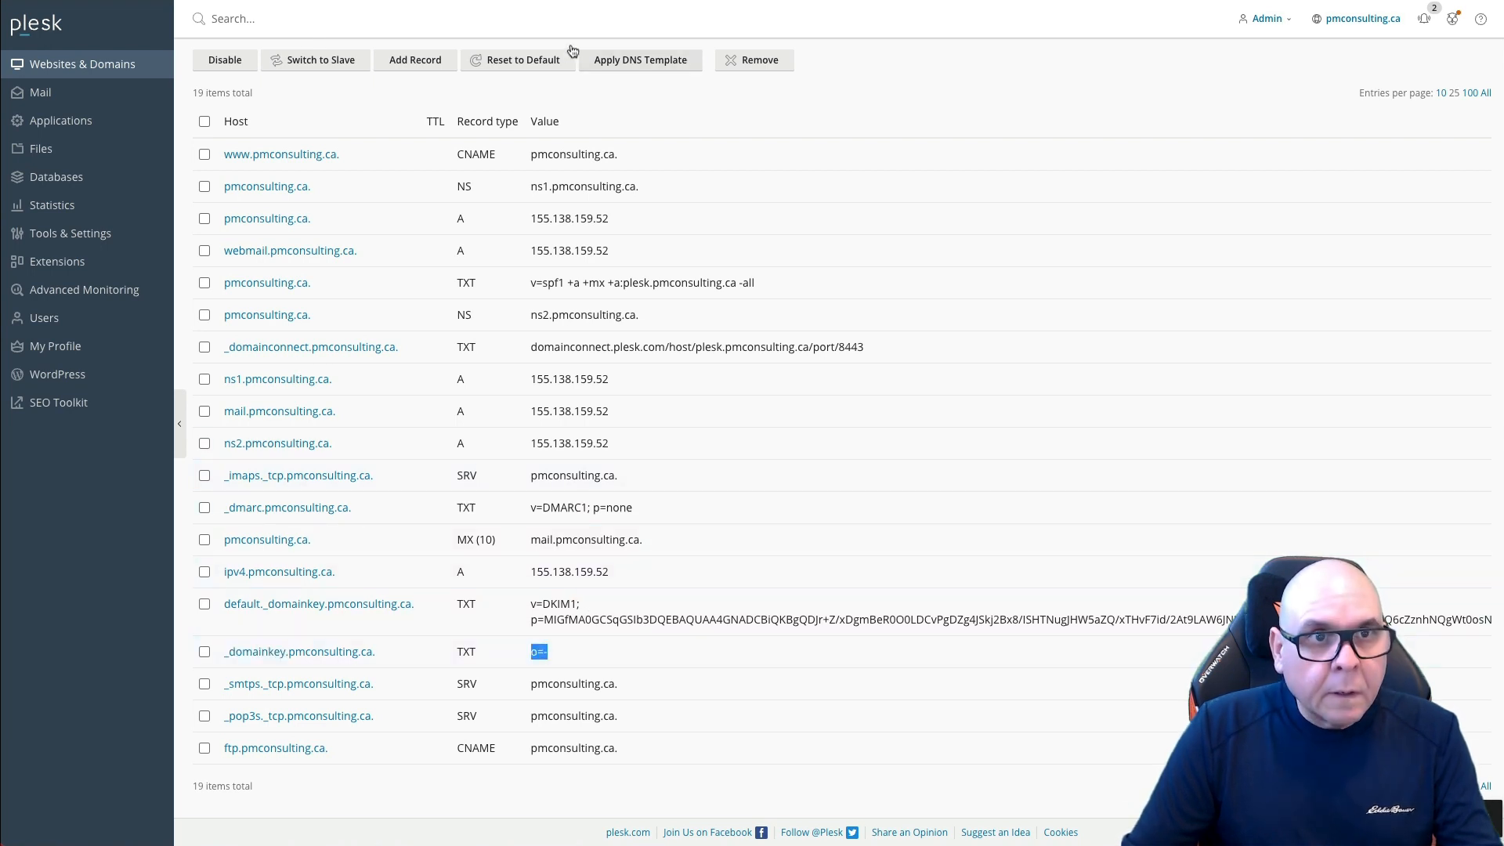
key("ctrl+c")
key("alt+Tab")
double_click(1175, 349)
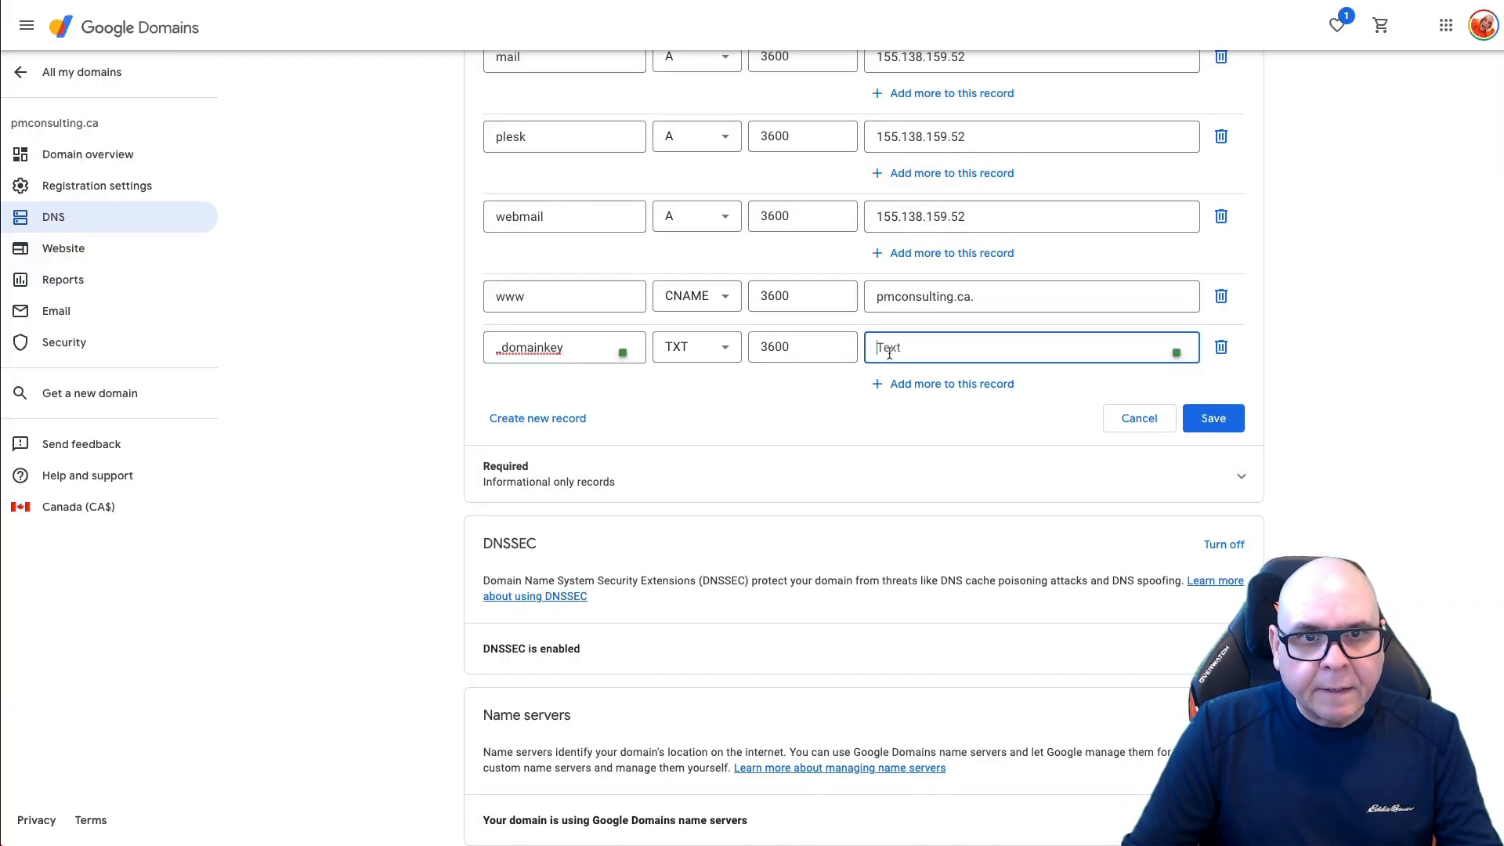
key("ctrl+v")
left_click(1195, 420)
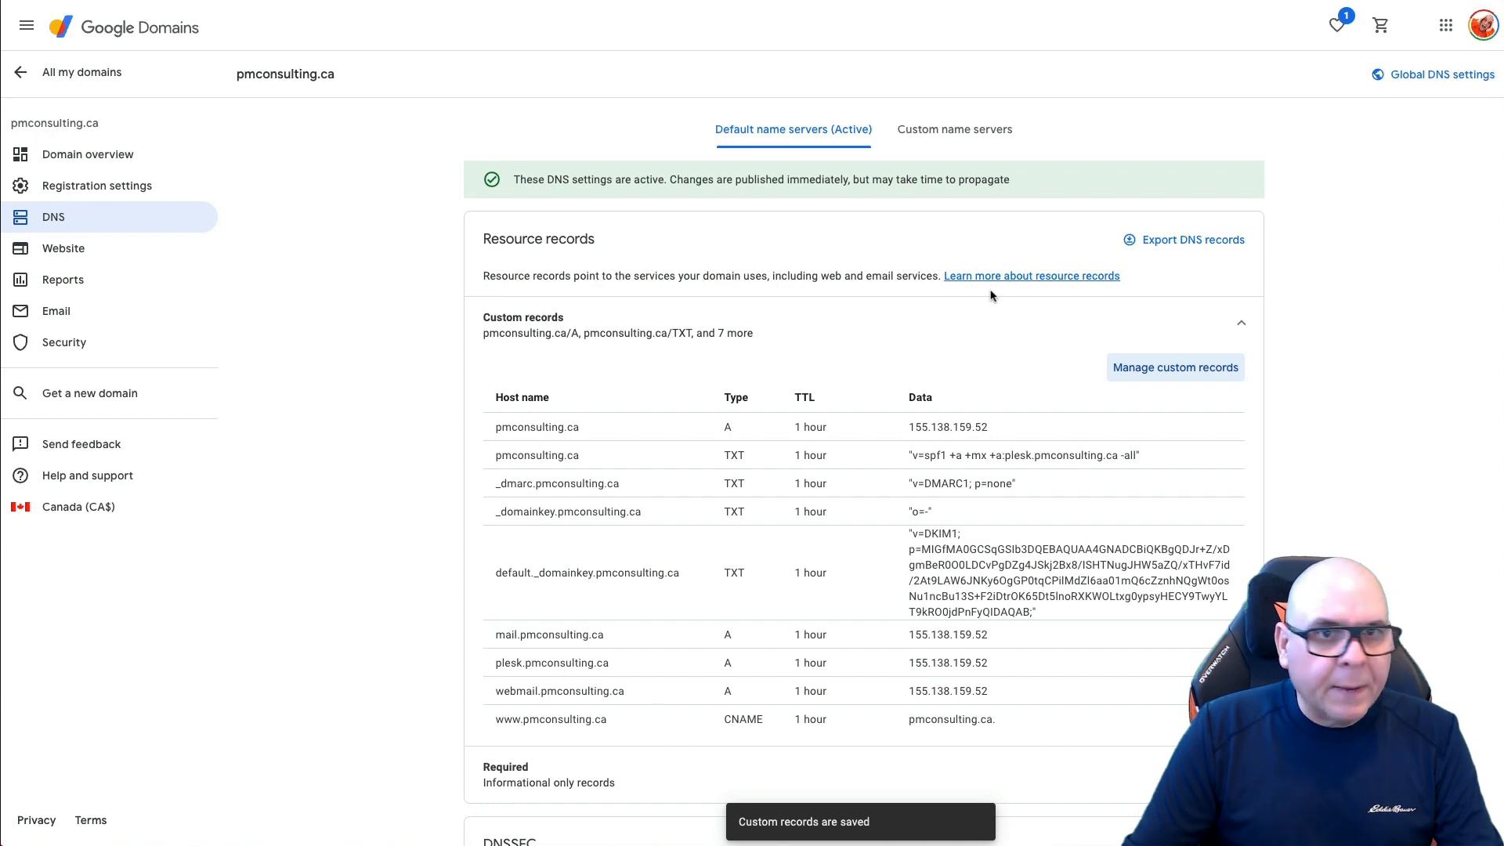
Step: Add another custom record in Google Domains and make it an MX record
left_click(1186, 369)
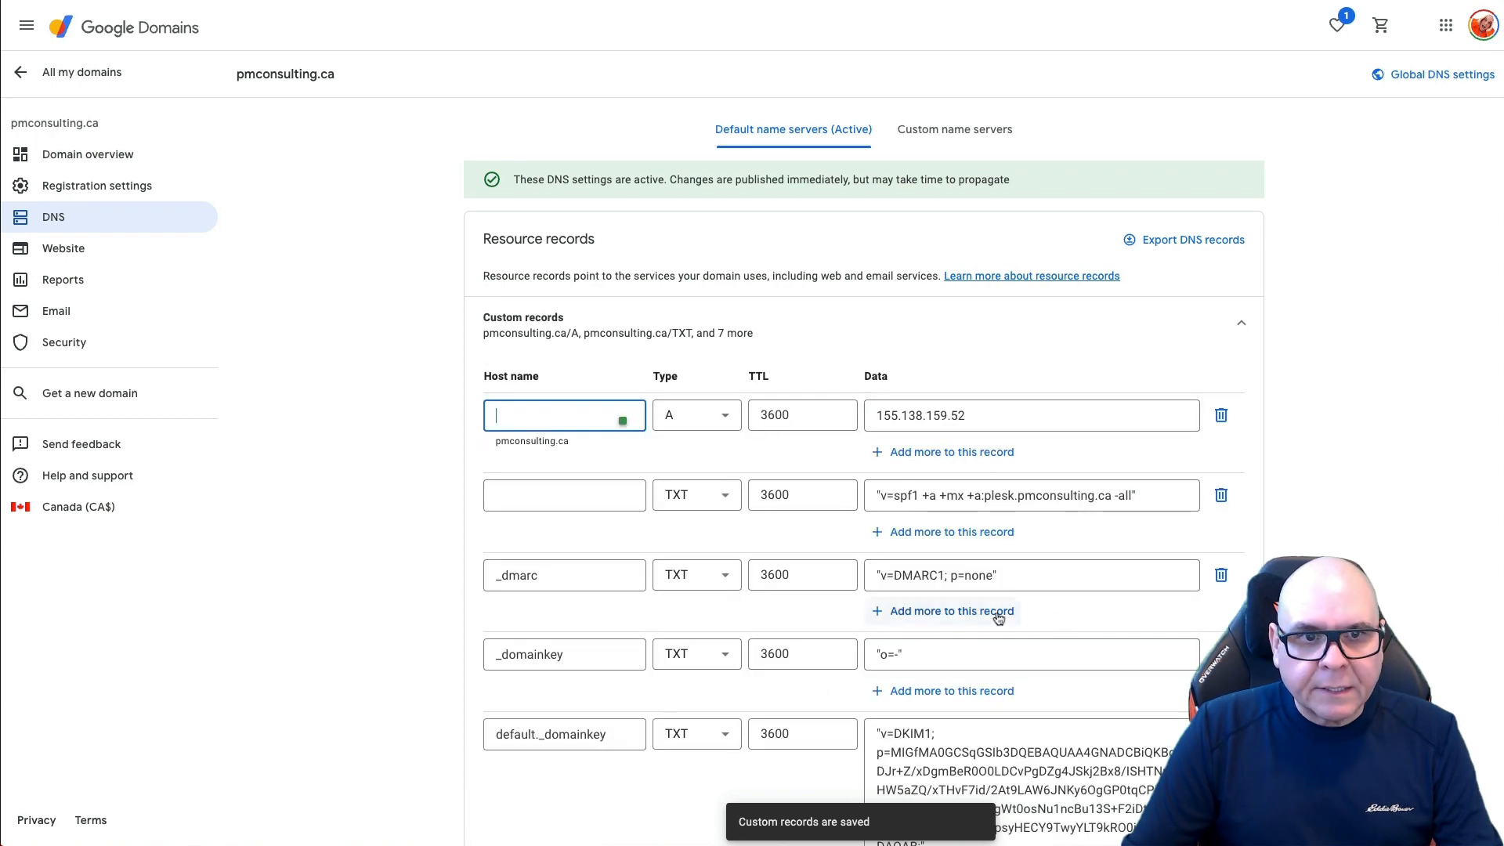
scroll(611, 523, "down", 8)
left_click(541, 444)
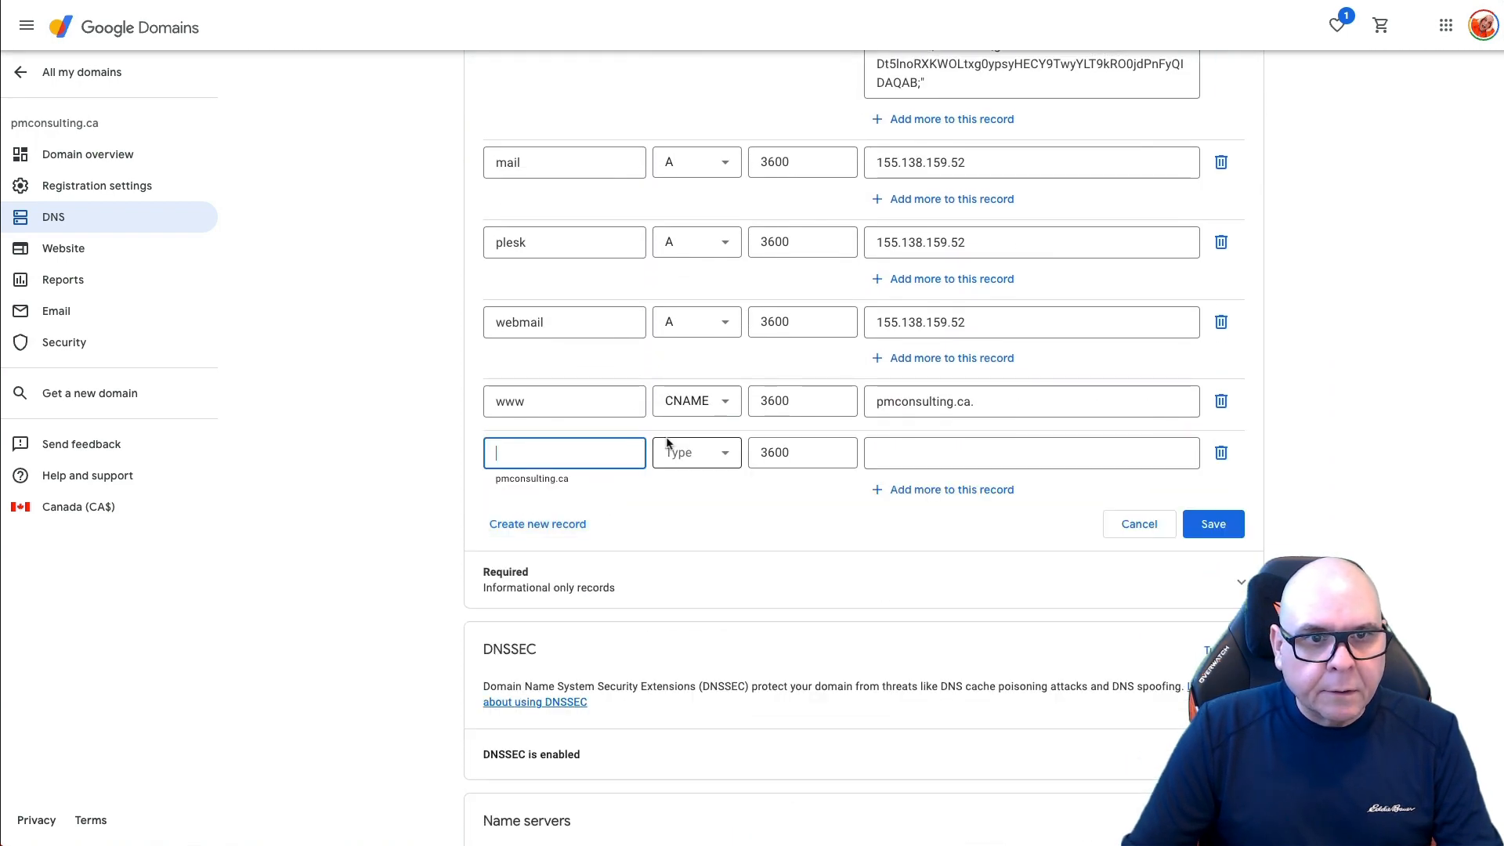
left_click(696, 453)
scroll(706, 576, "down", 1)
left_click(678, 652)
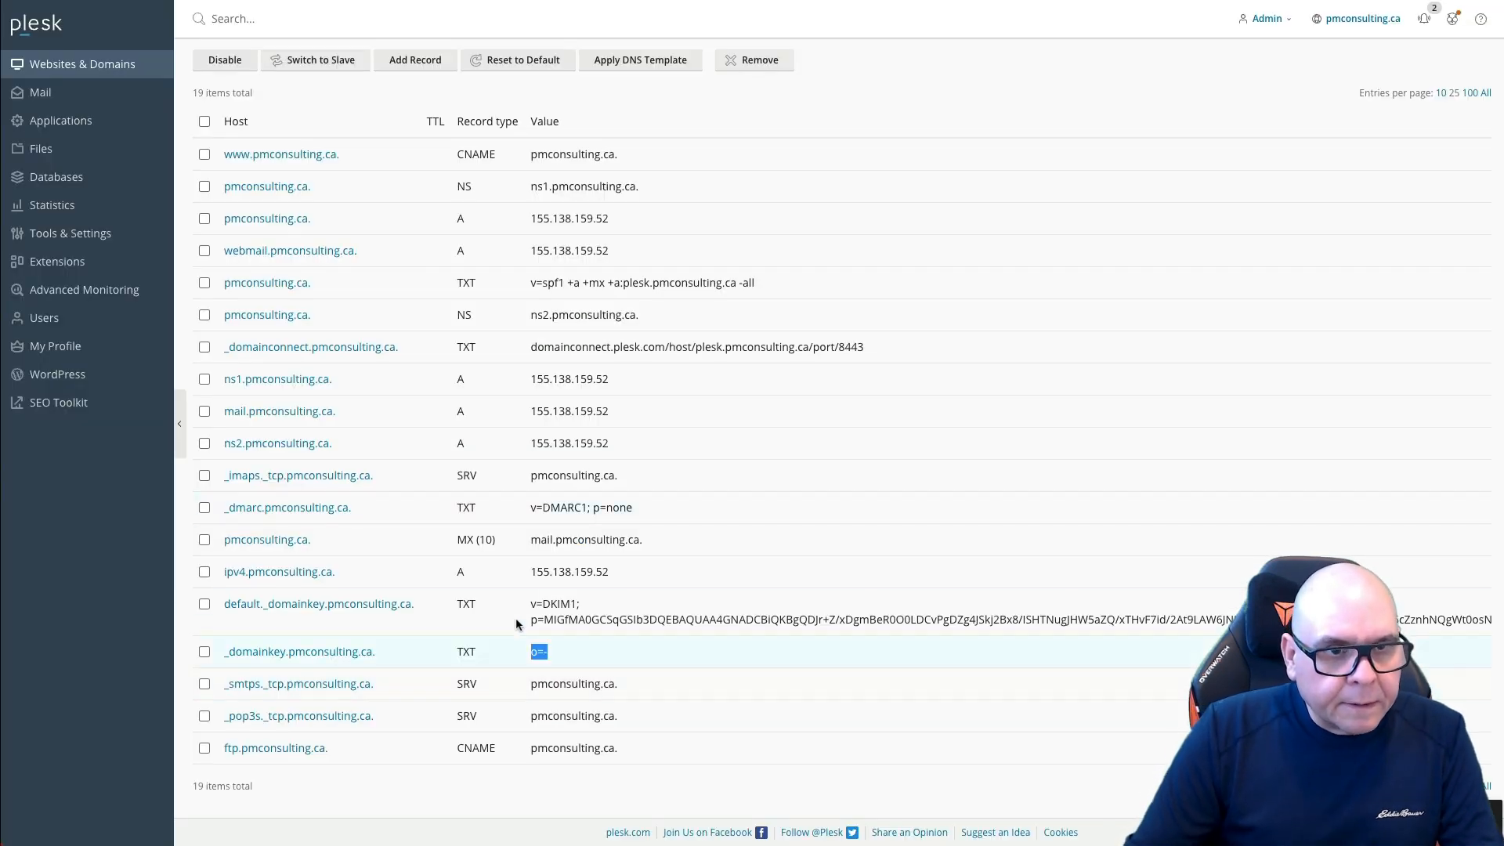
Step: Set the MX record data to 10 mail.pmconsulting.ca. and save it
left_click_drag(532, 540, 682, 539)
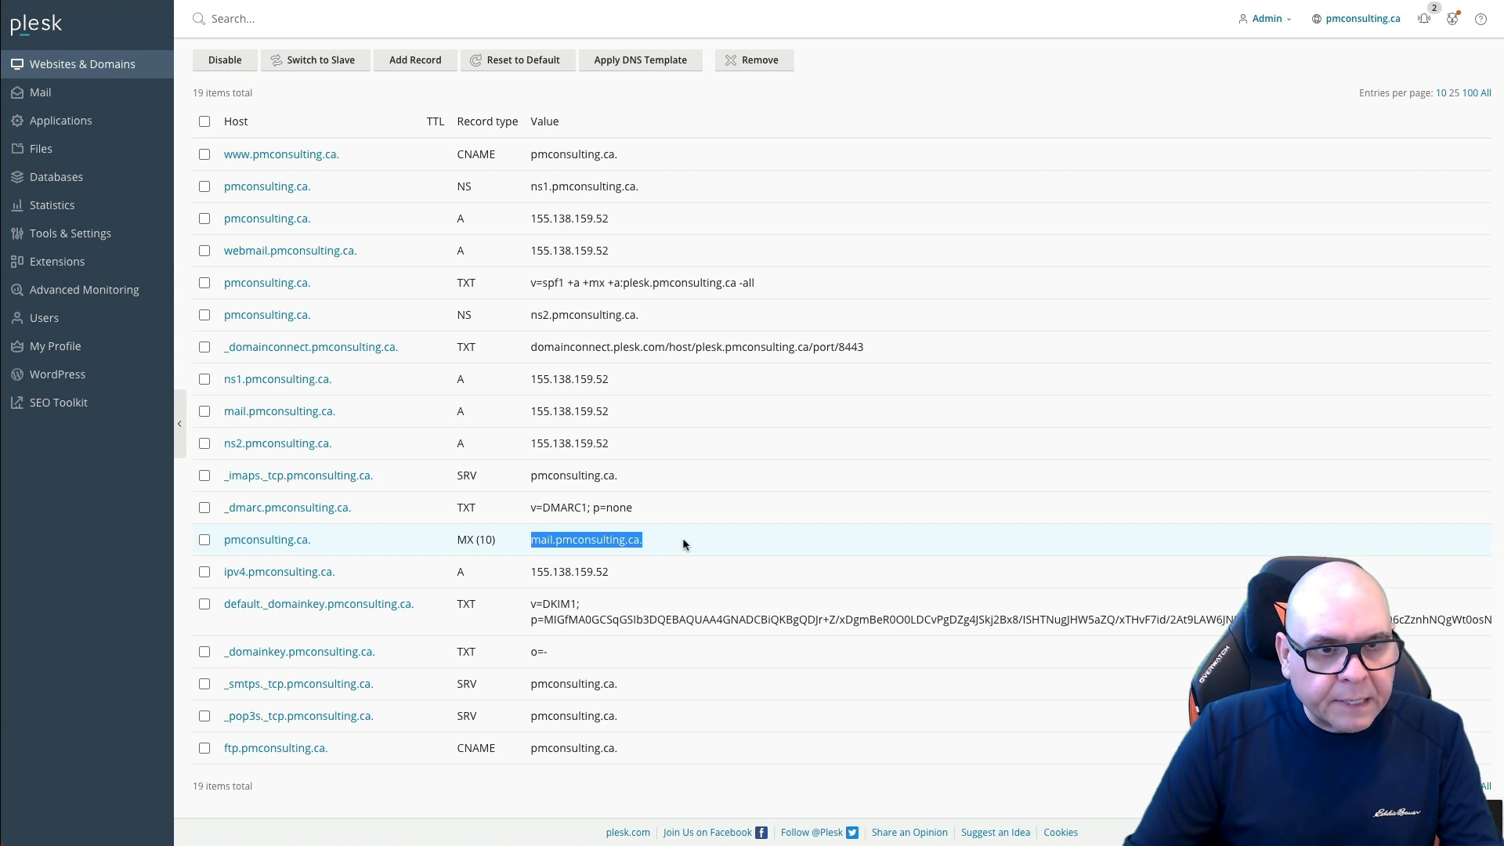
left_click(473, 2)
left_click(885, 467)
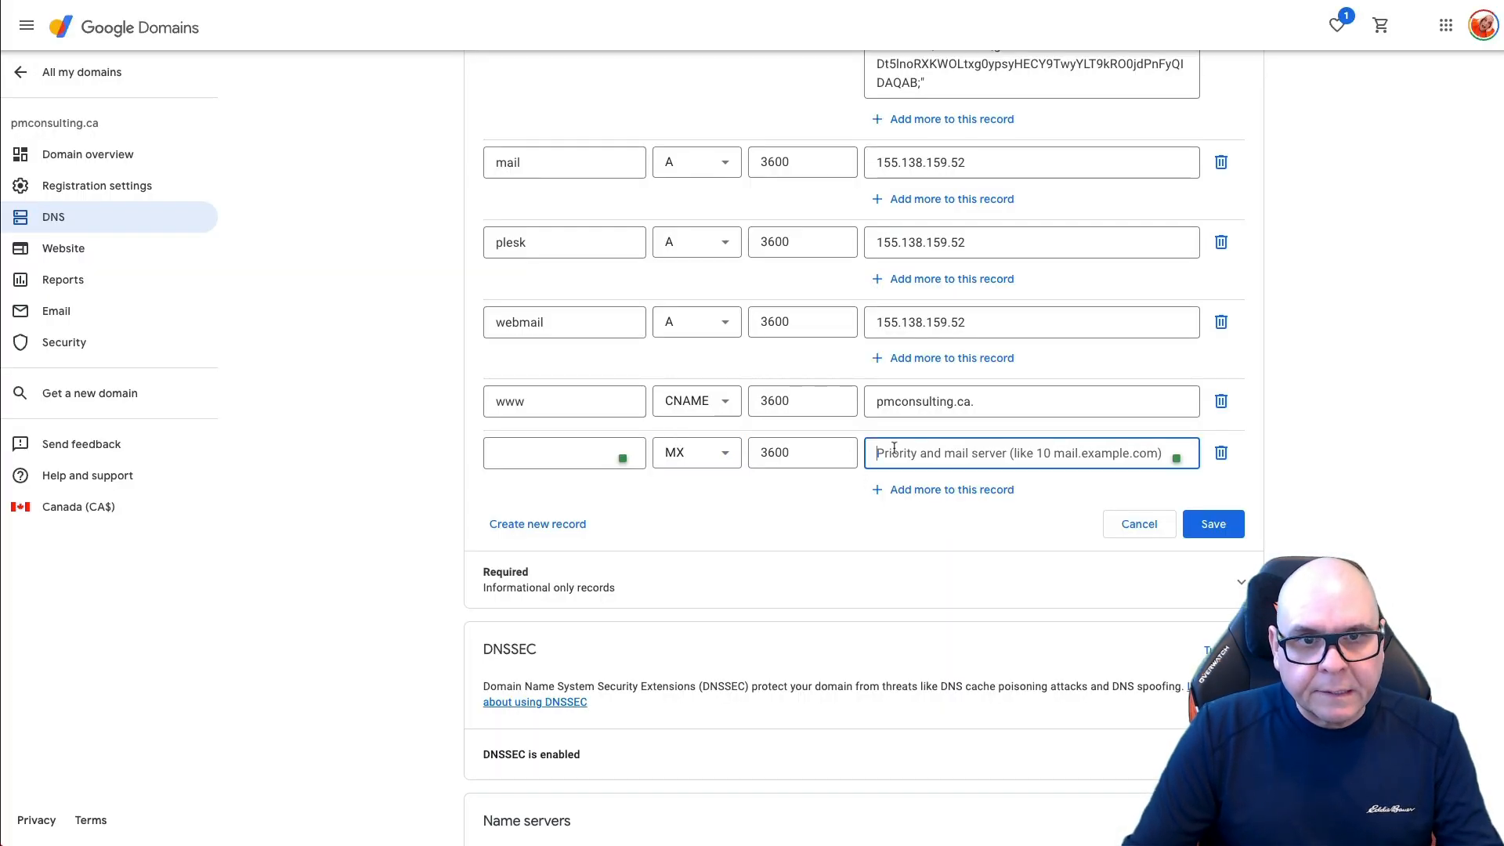
type("10")
key("ctrl+v")
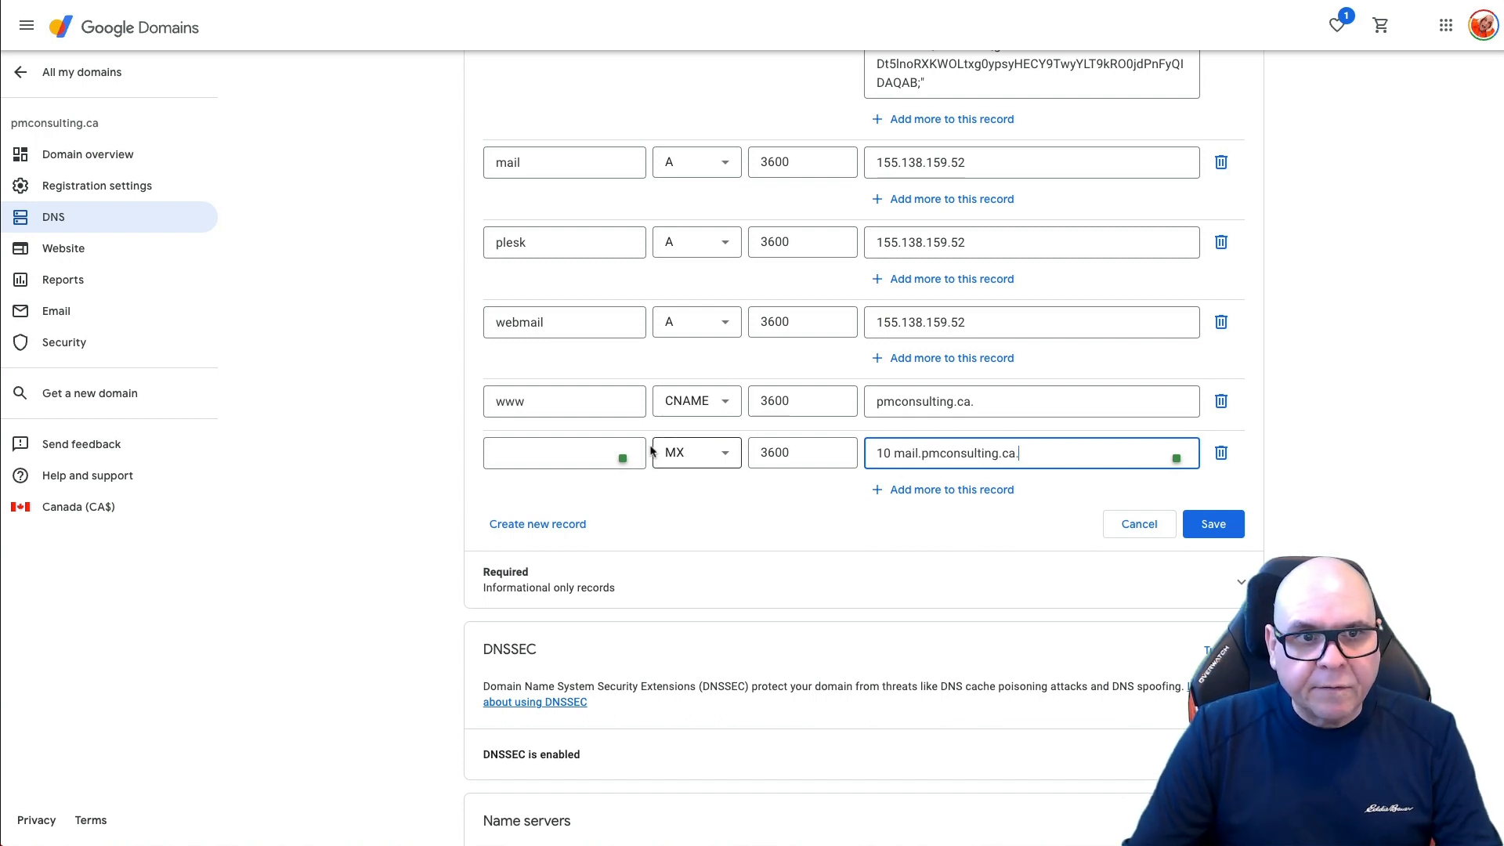
left_click(1216, 527)
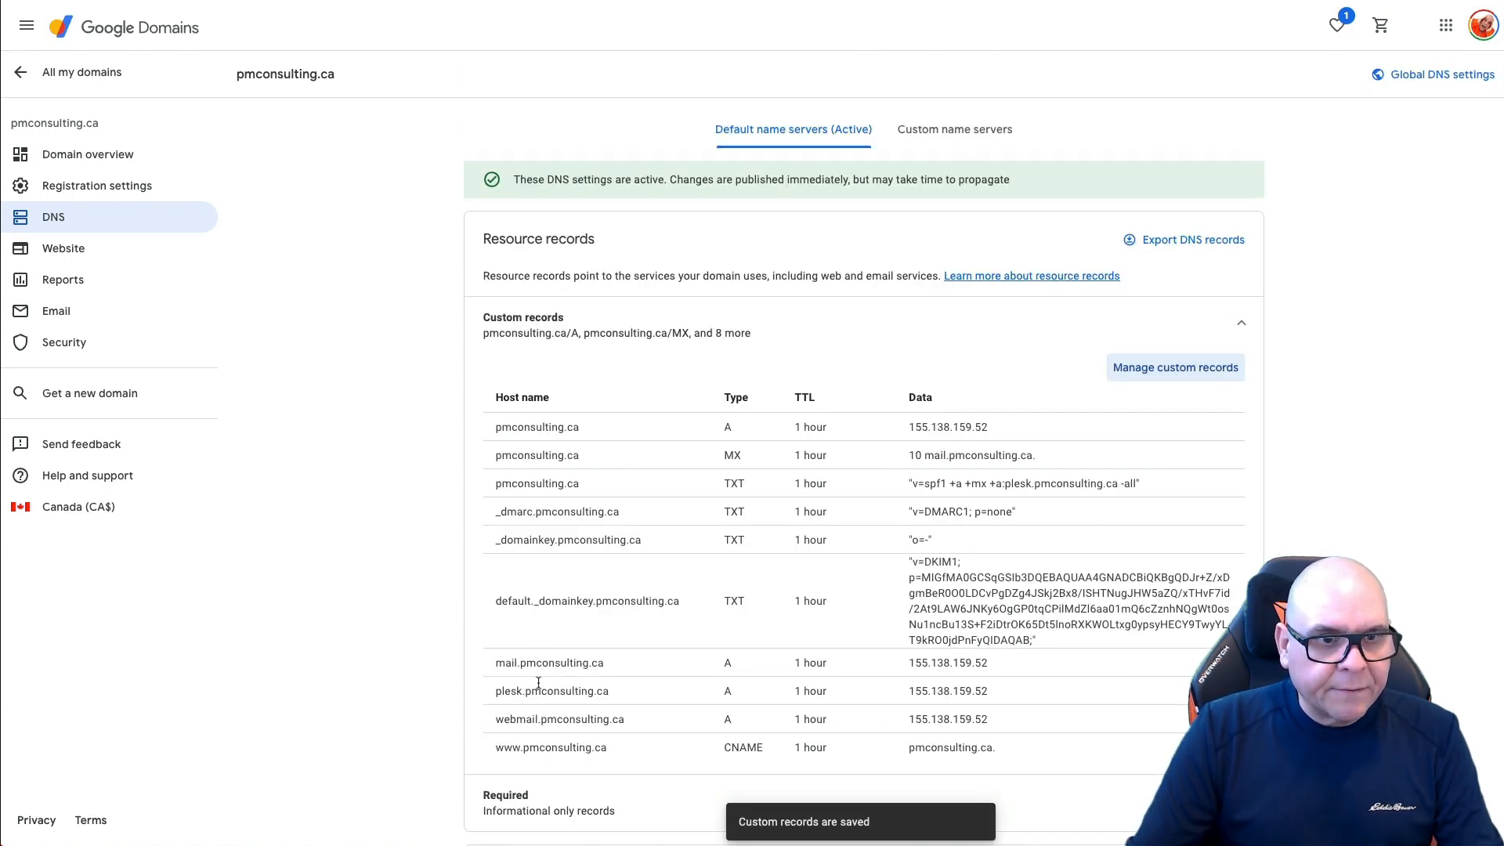
scroll(558, 705, "down", 2)
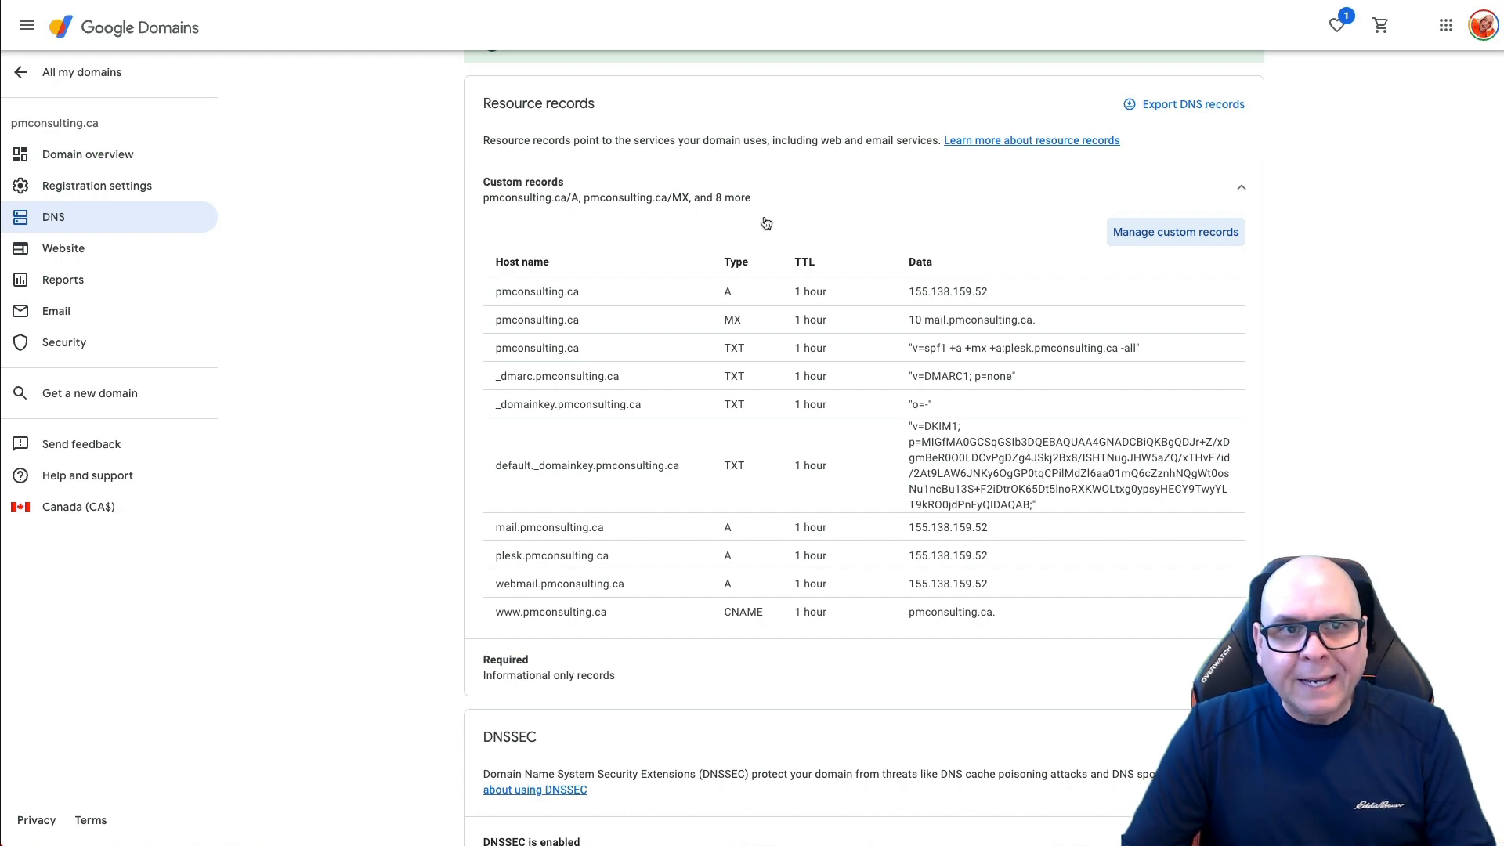
scroll(769, 383, "down", 1)
scroll(769, 383, "up", 3)
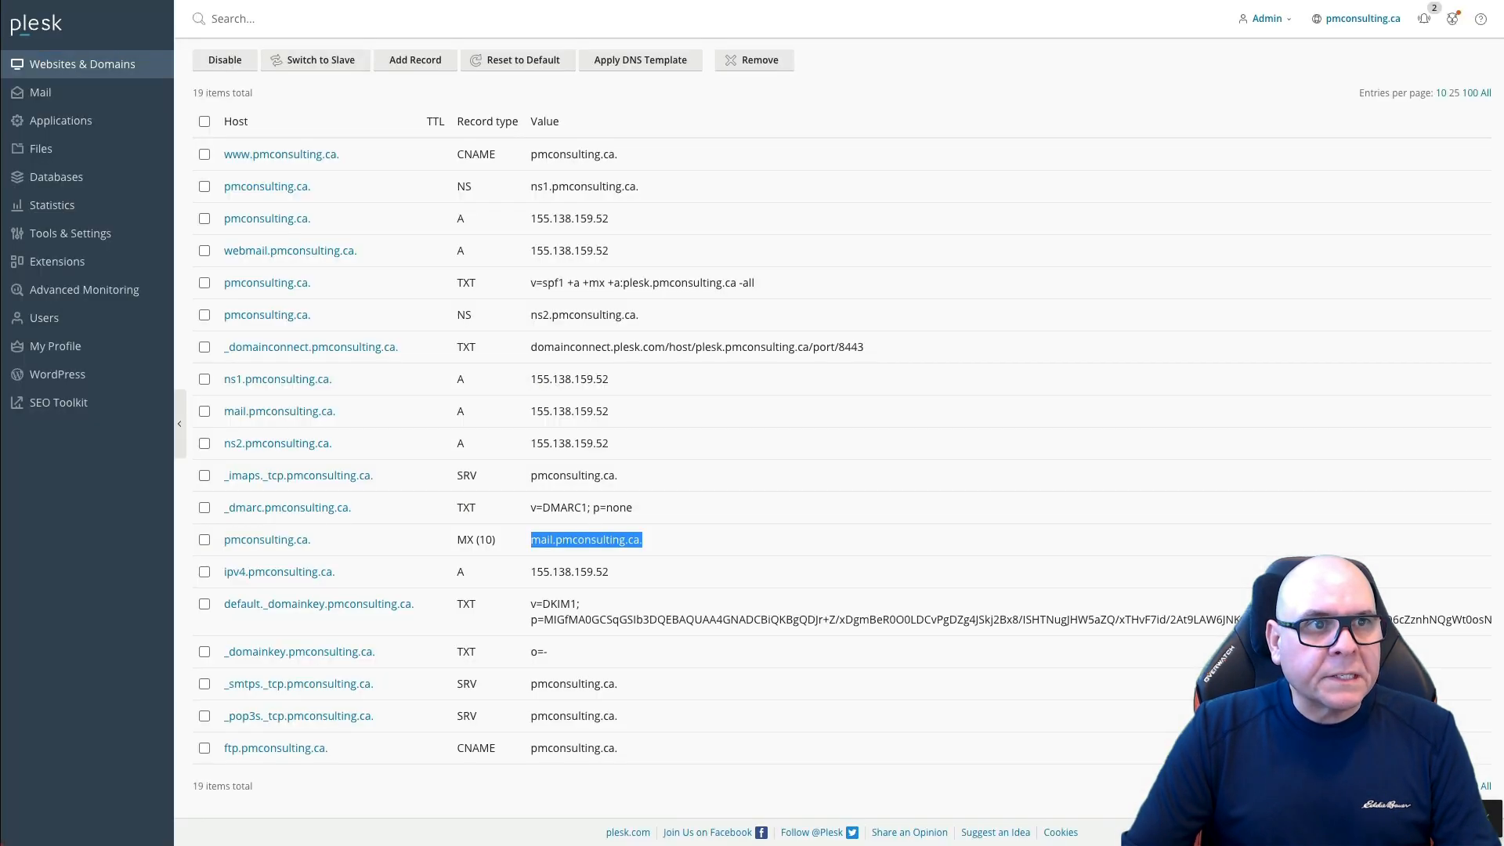
scroll(369, 321, "up", 3)
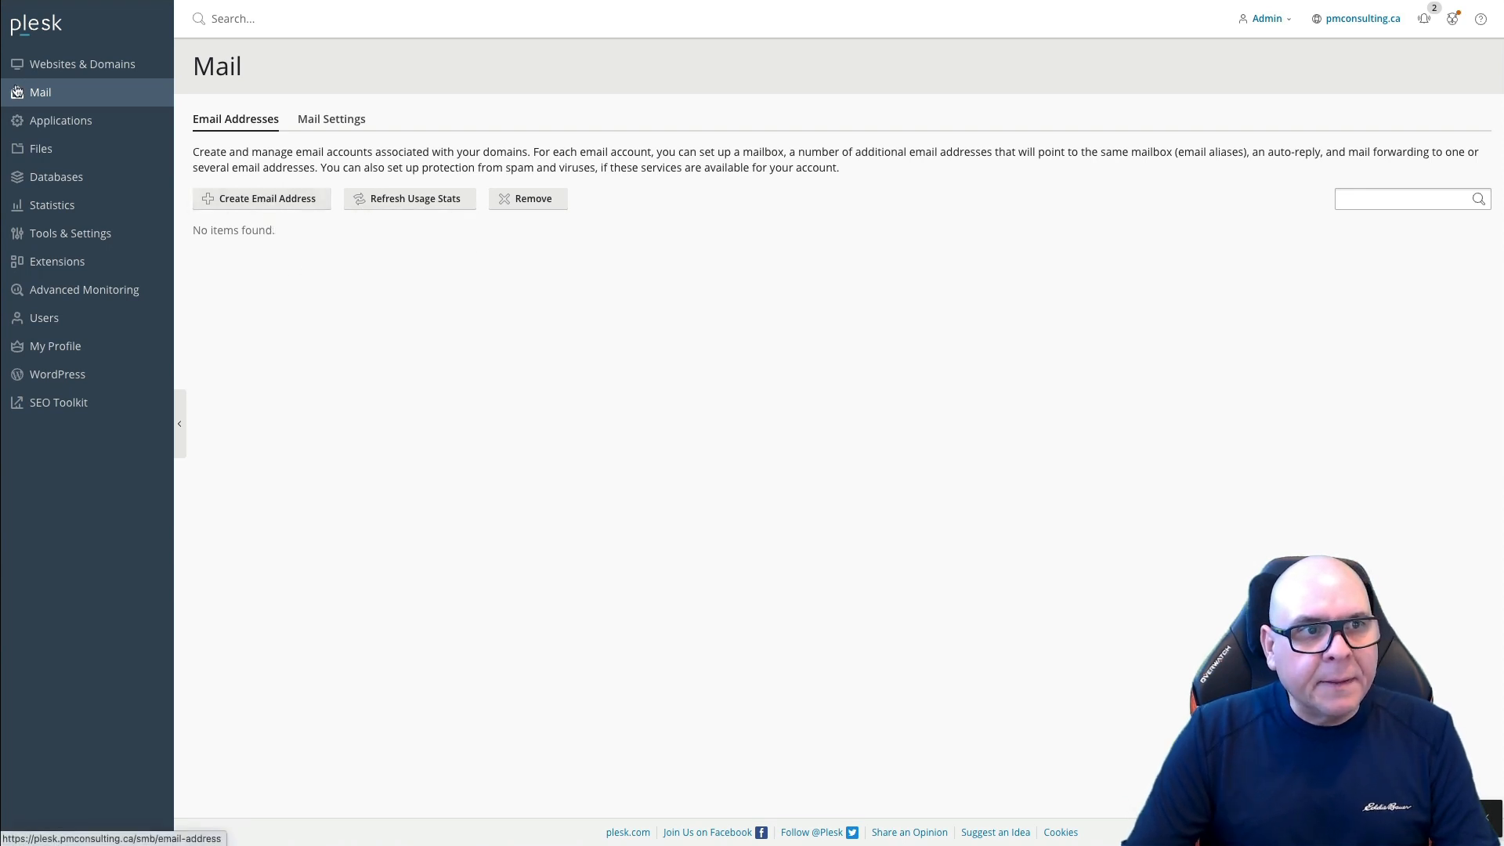
left_click(285, 201)
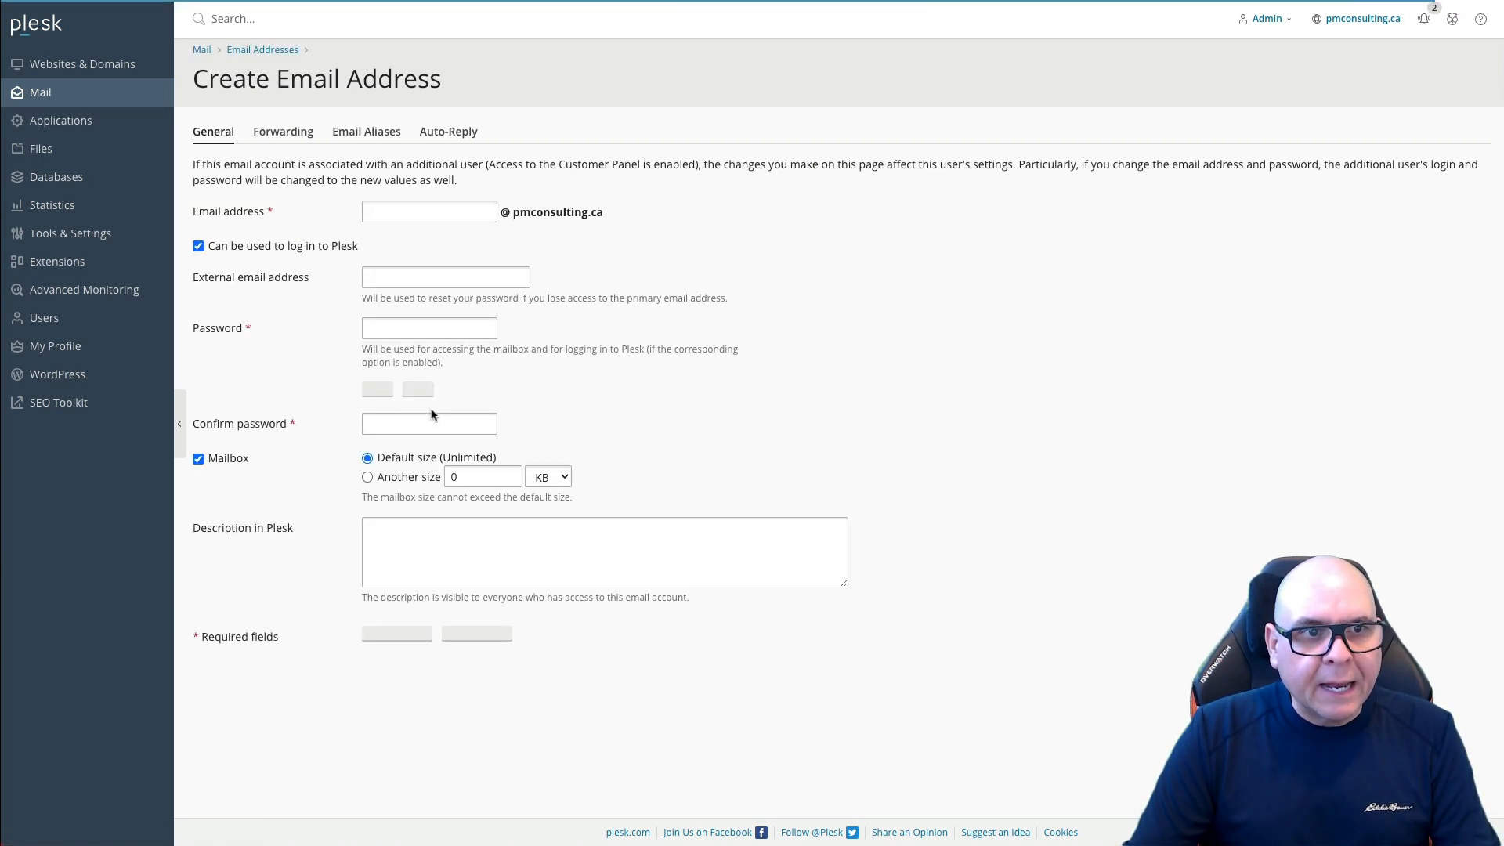
left_click(430, 210)
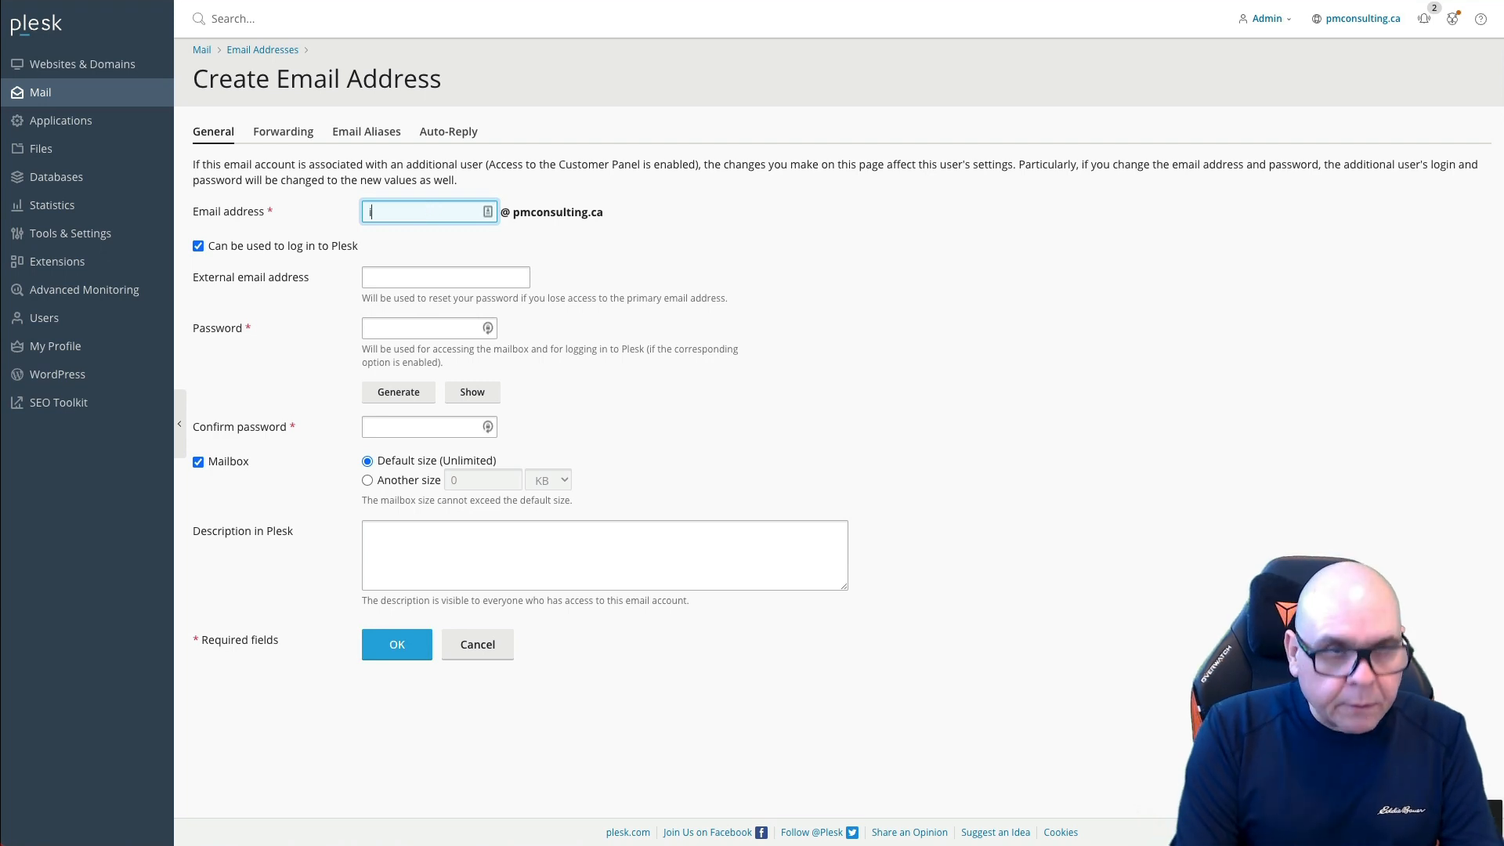
key("Tab")
key("Tab")
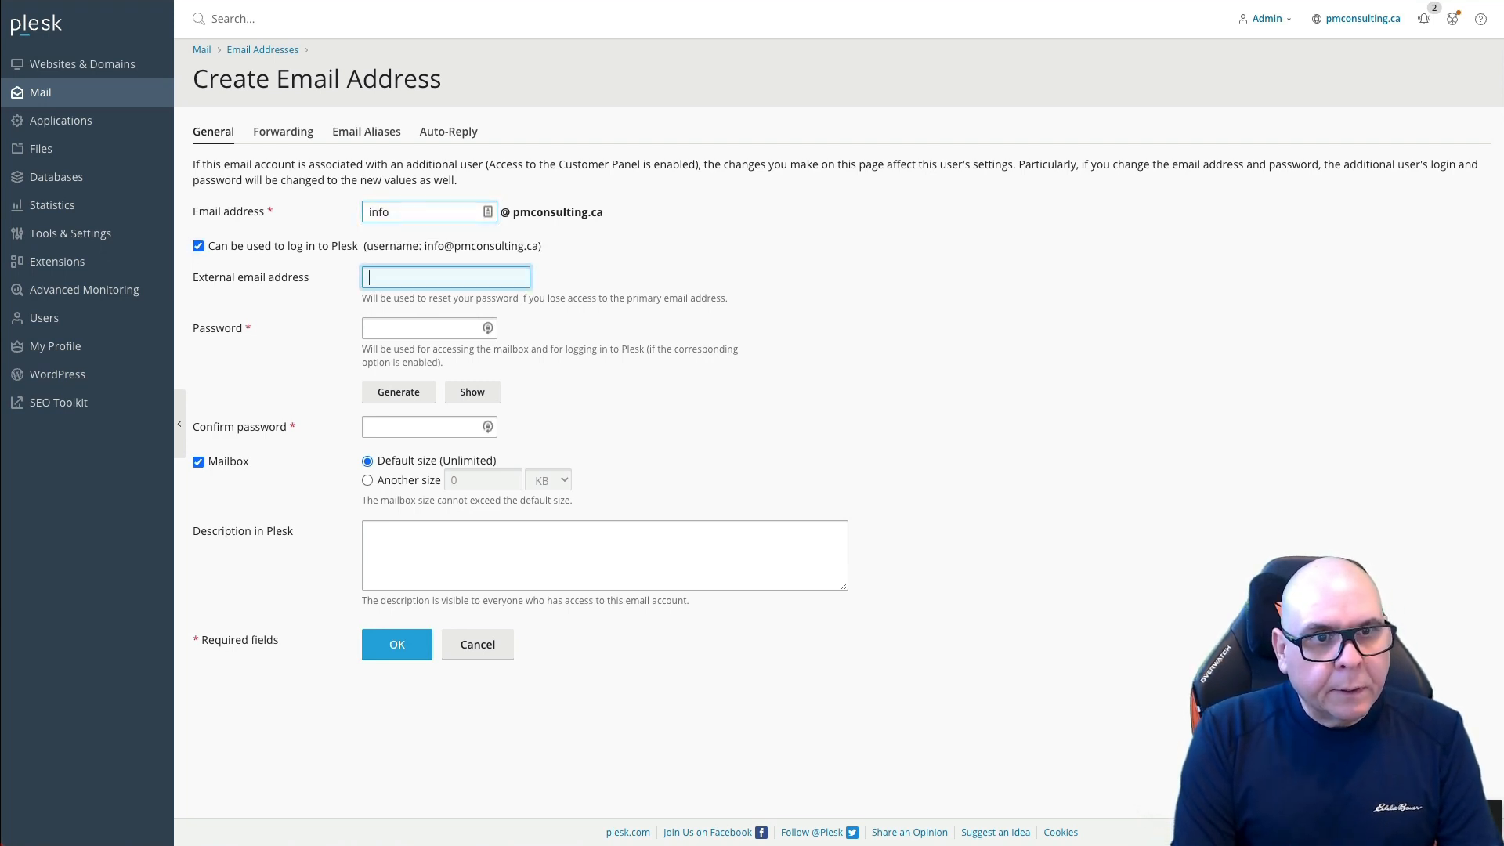
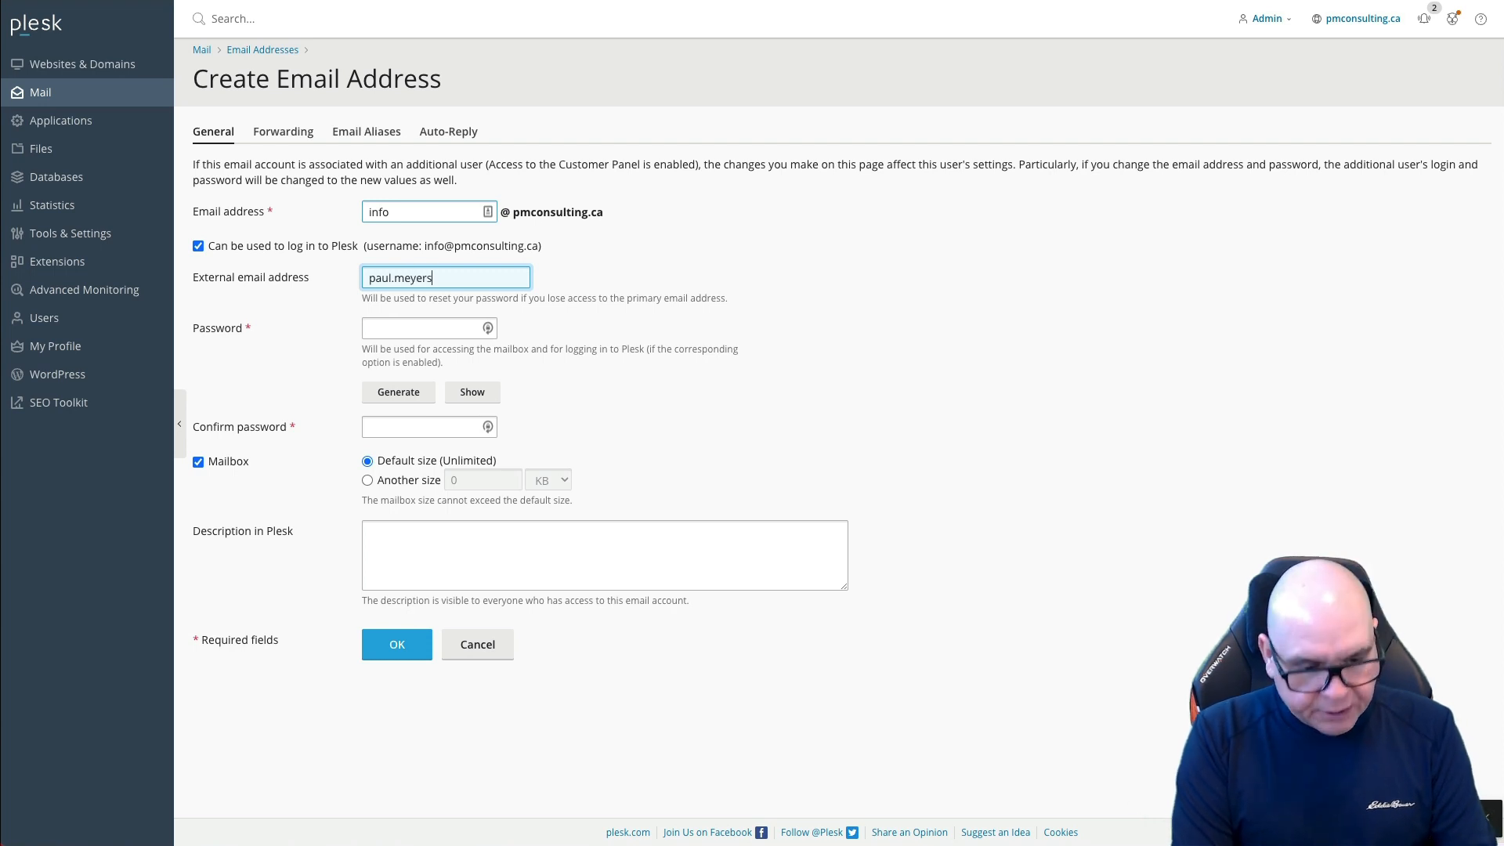
key("Tab")
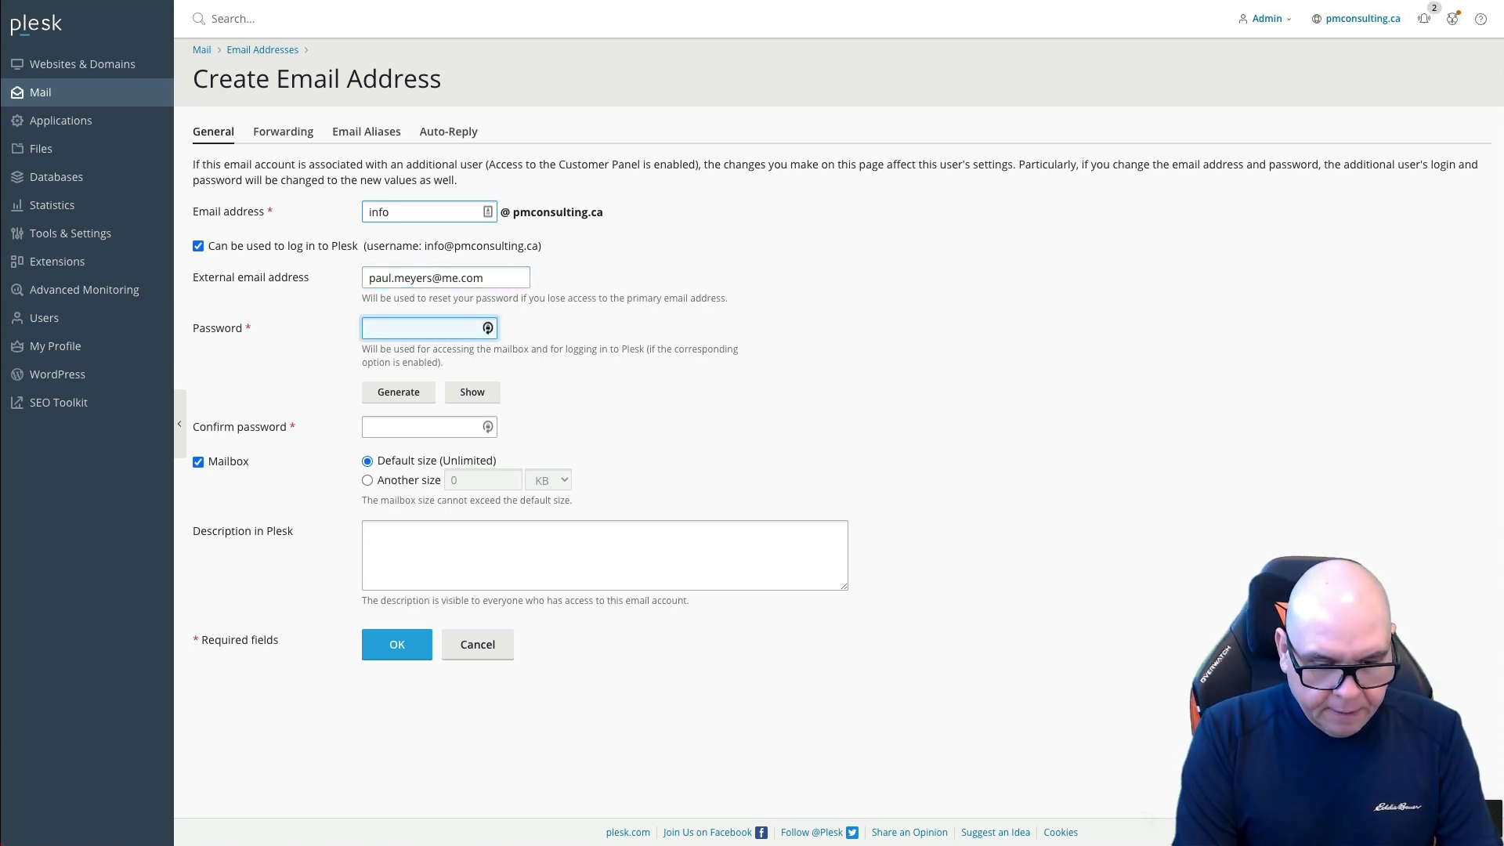
type("••••••••")
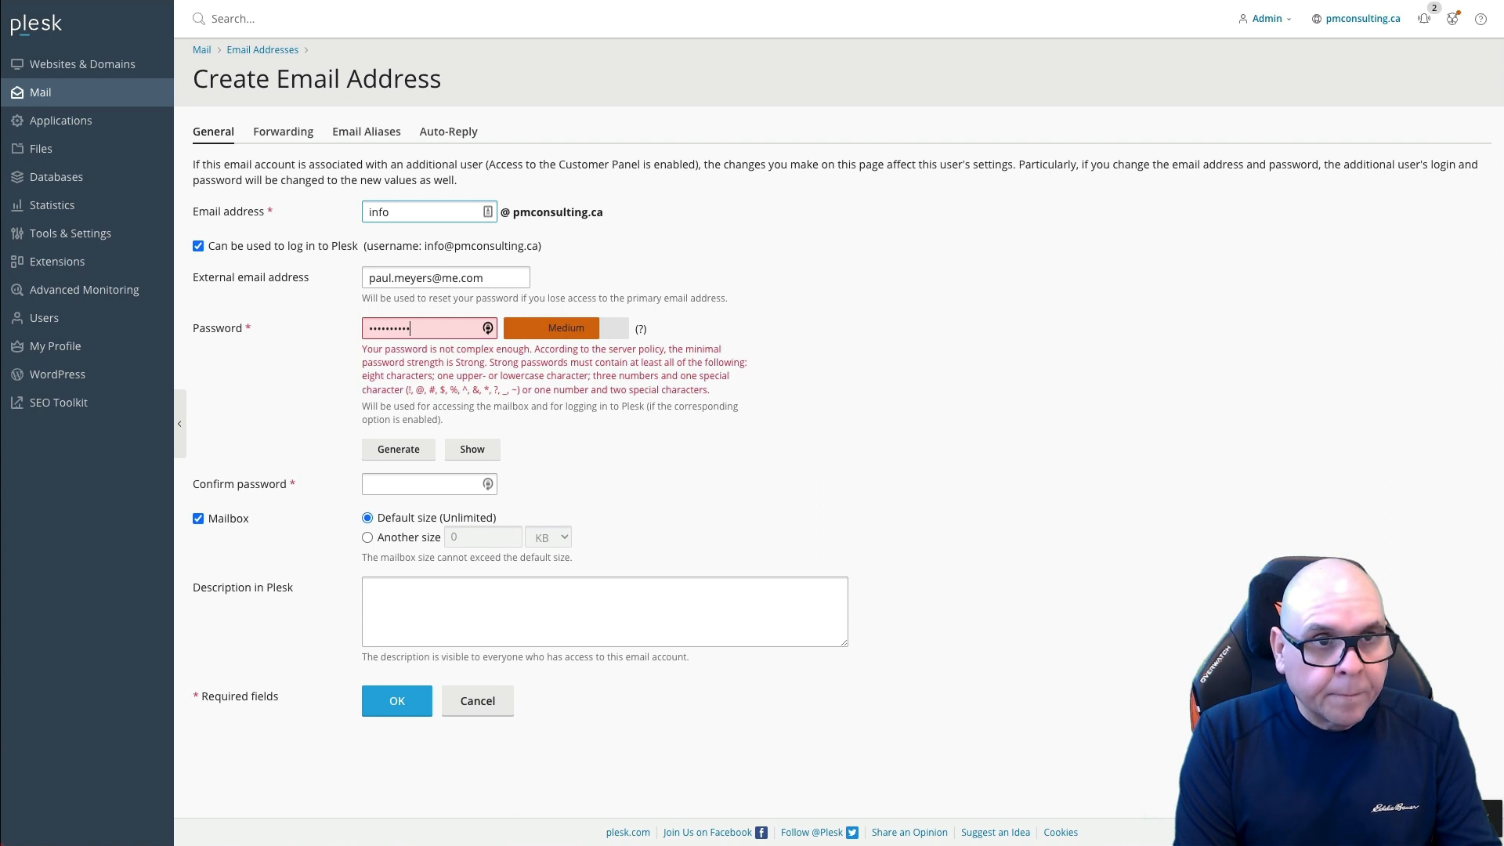
type("•")
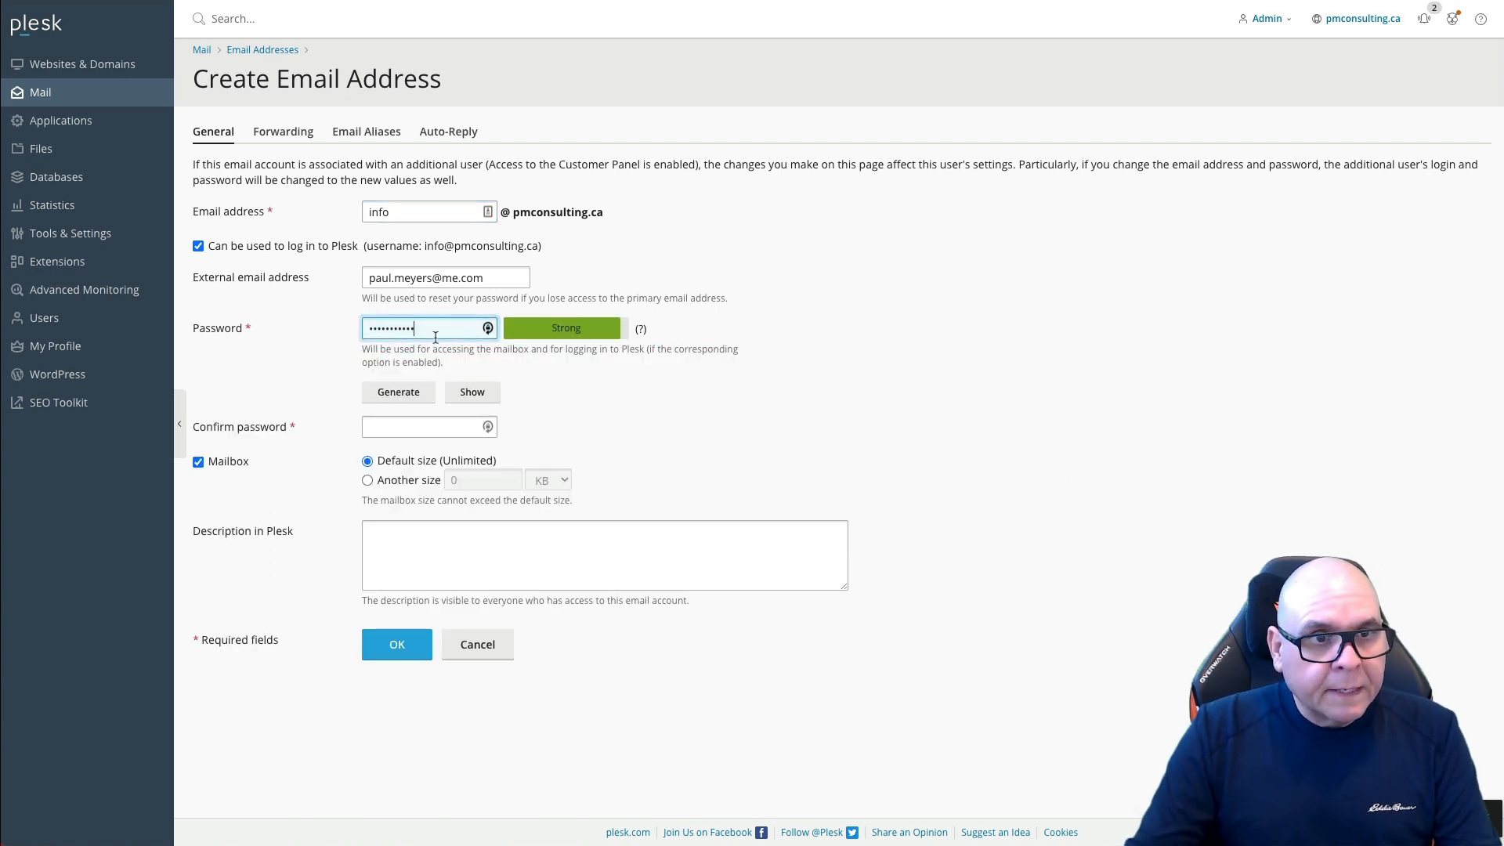
left_click(394, 429)
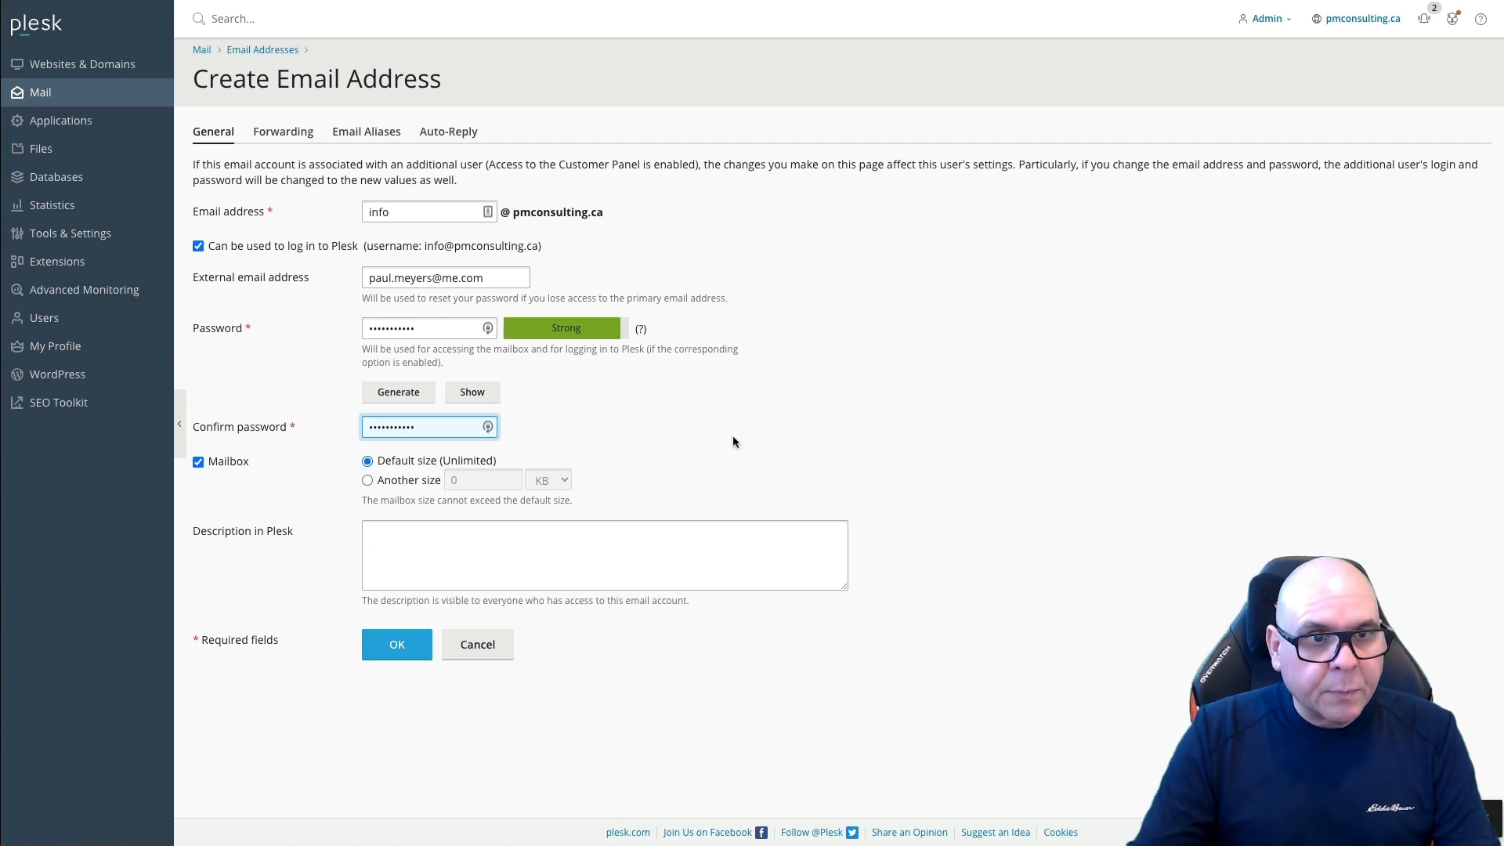
left_click(405, 644)
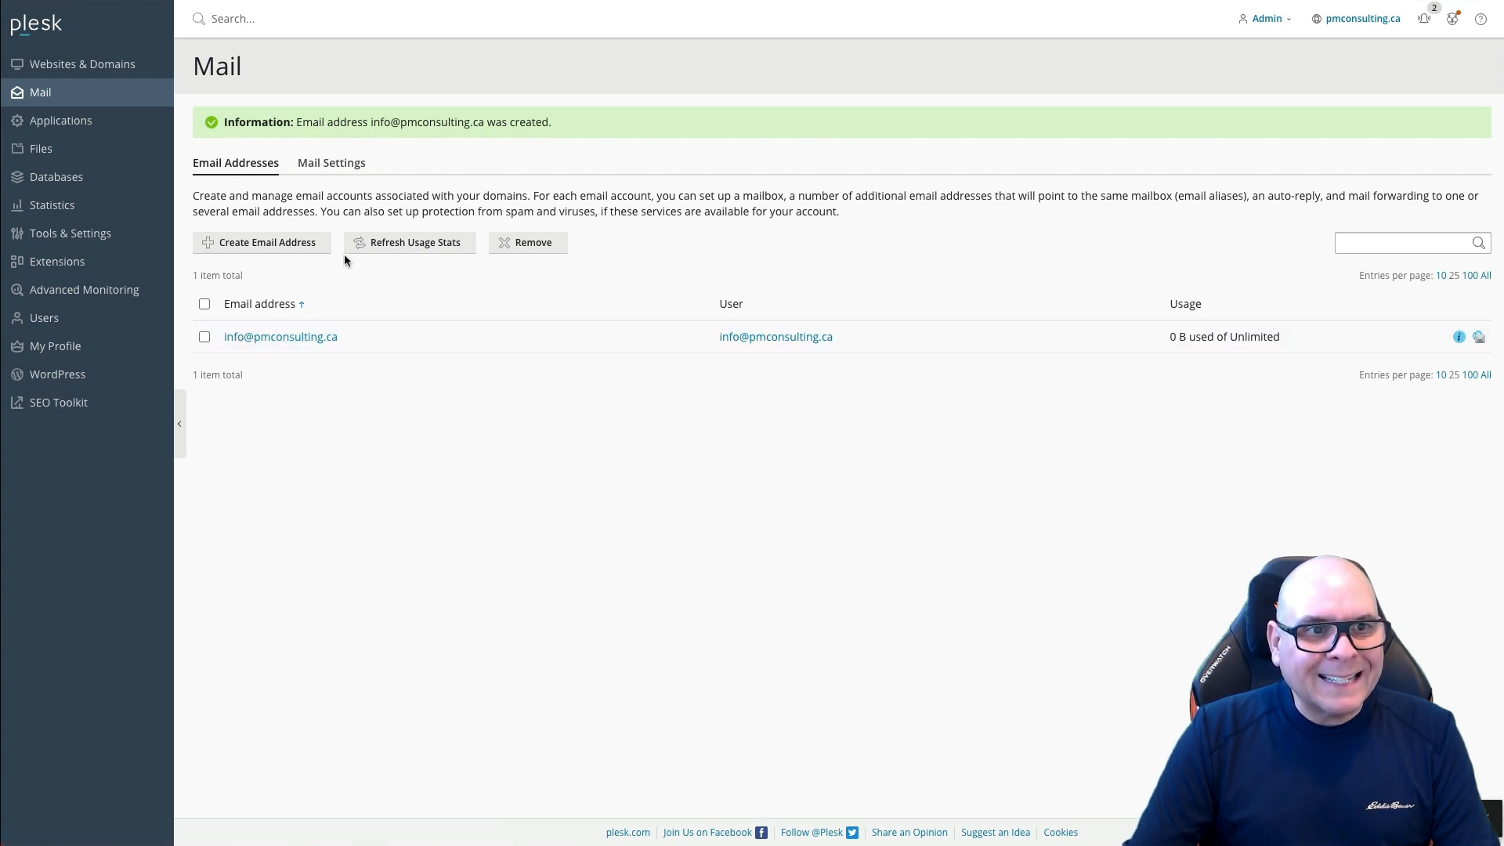
left_click(1478, 338)
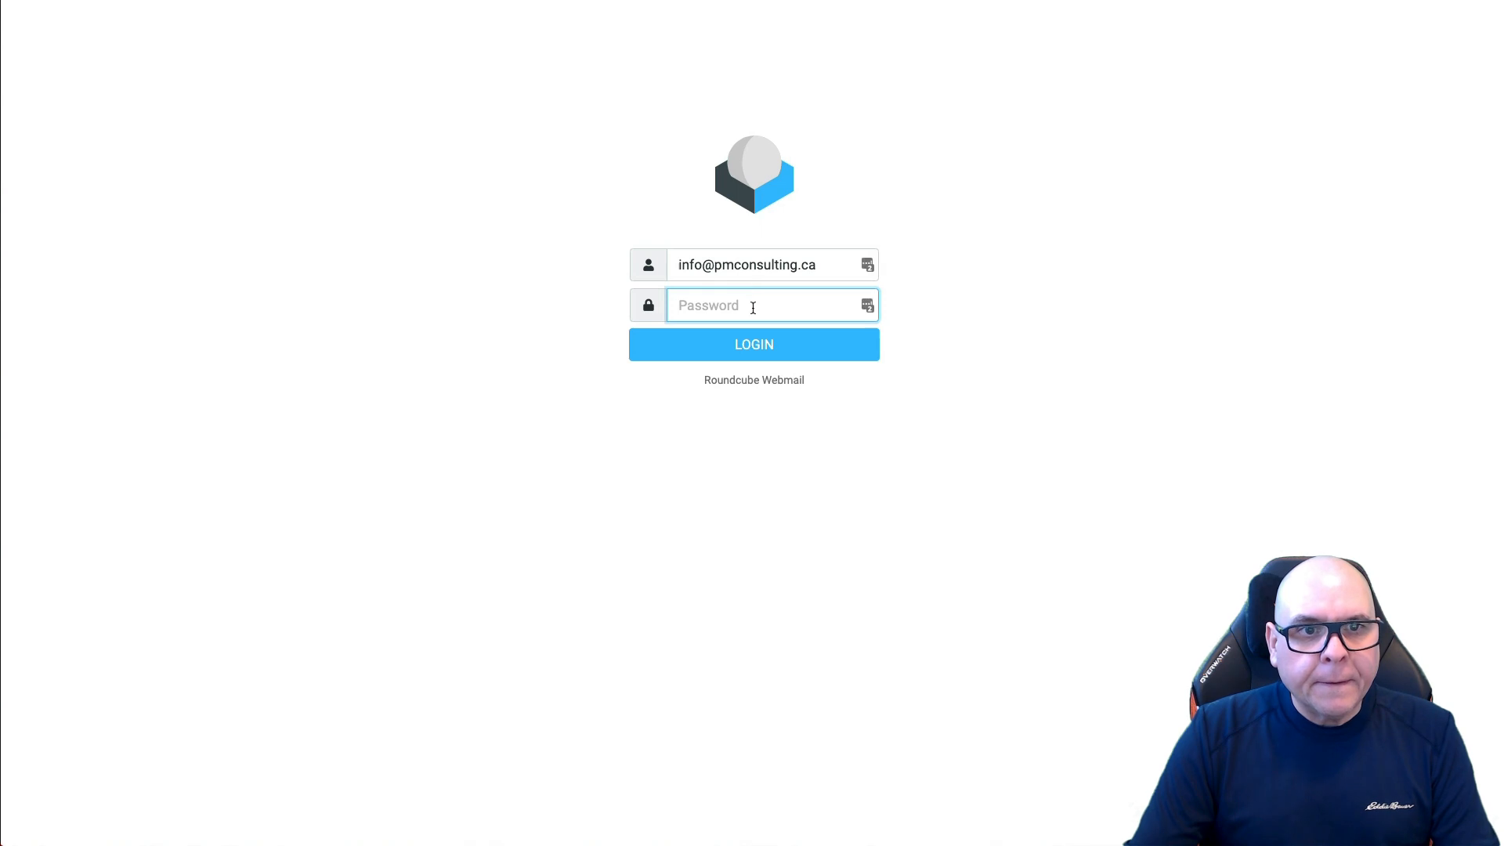
type("•")
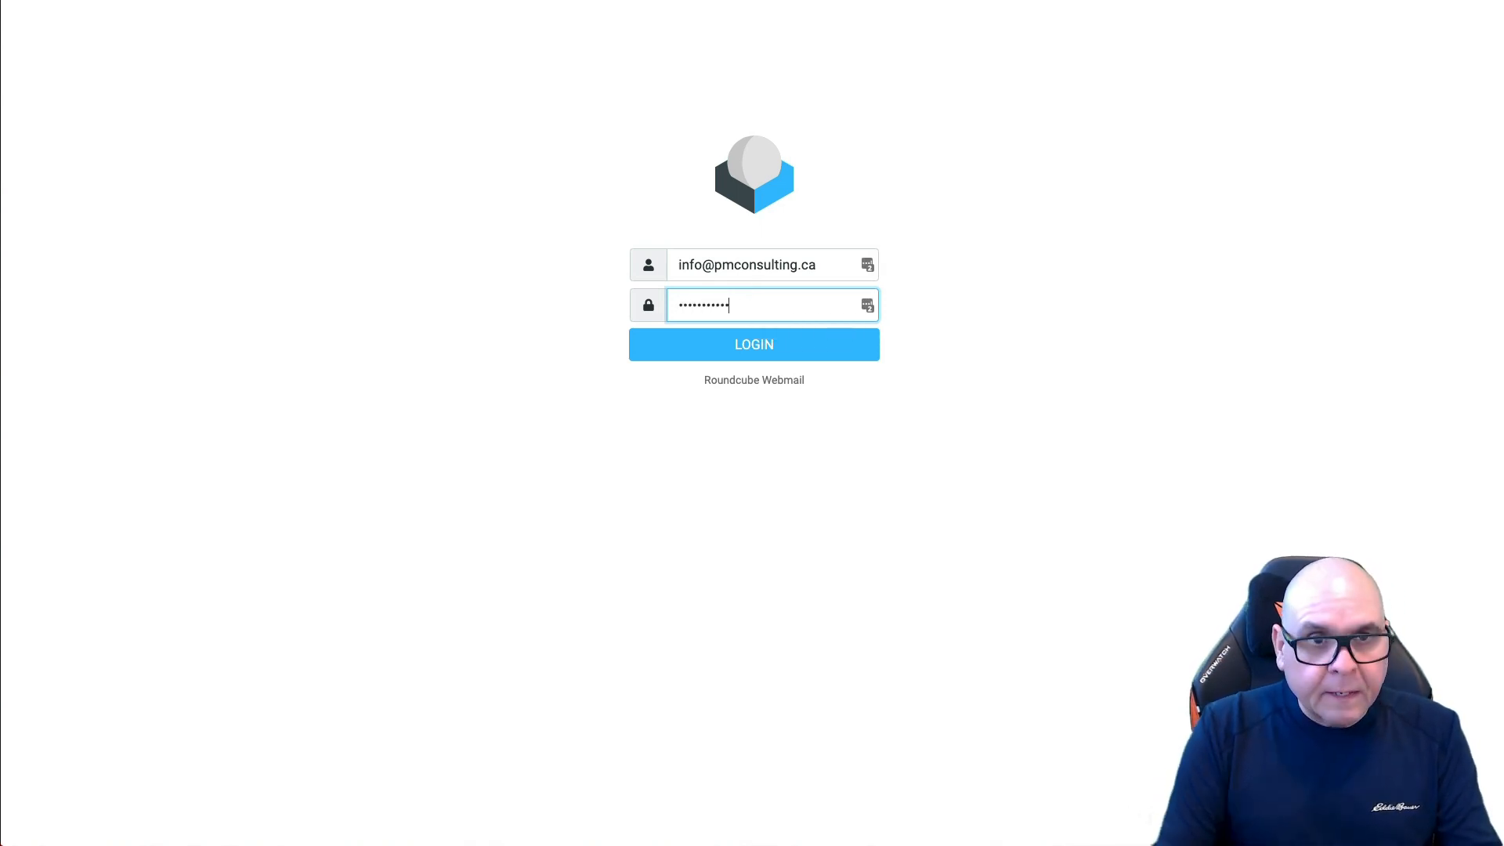
left_click(768, 343)
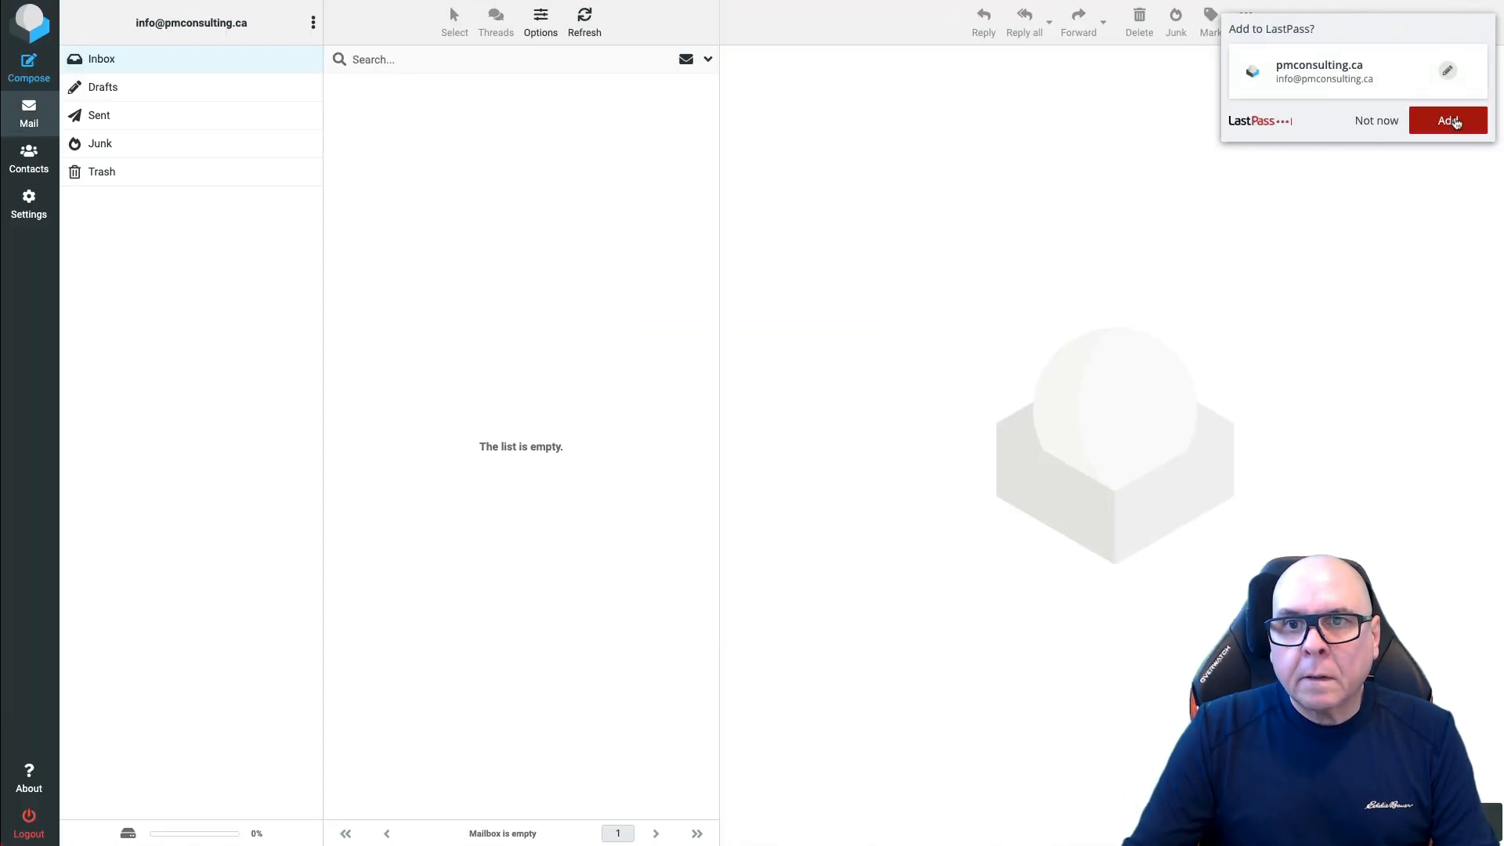
left_click(1454, 122)
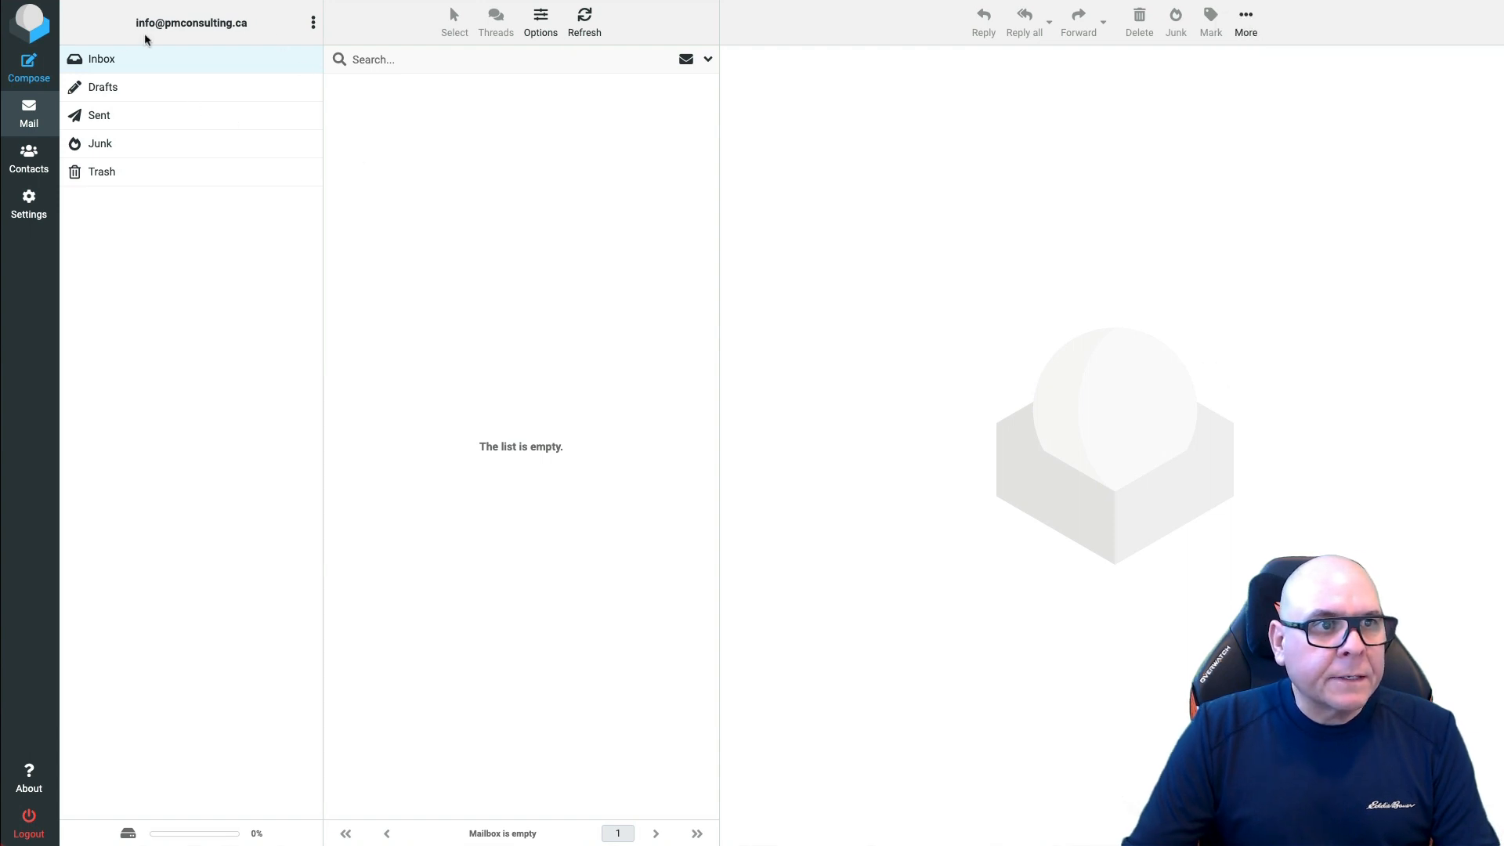
Step: Send a message with subject 'test' and body 'testing' to an external e-mail address
left_click(29, 68)
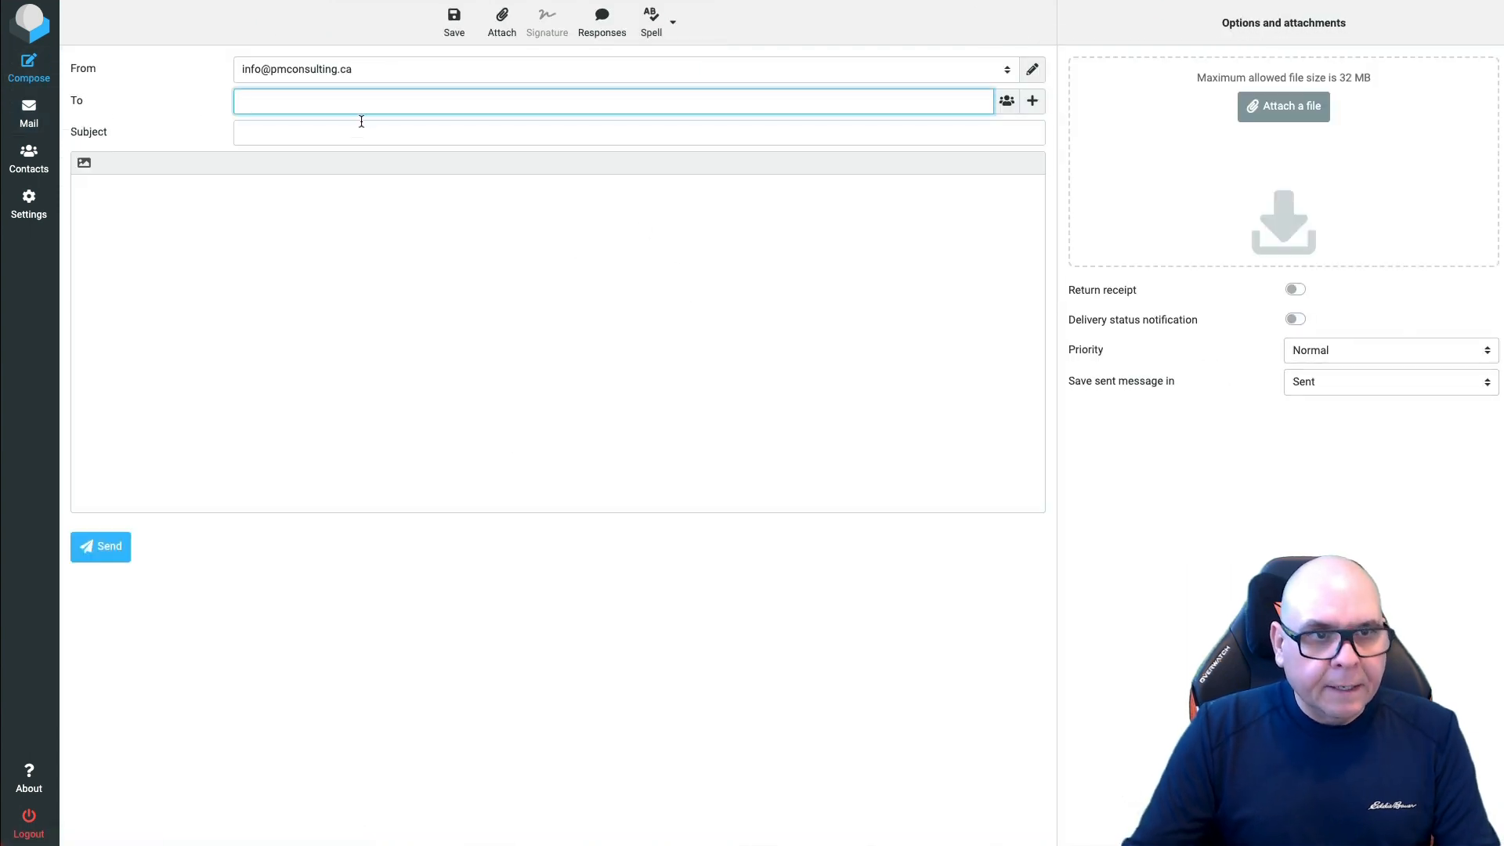
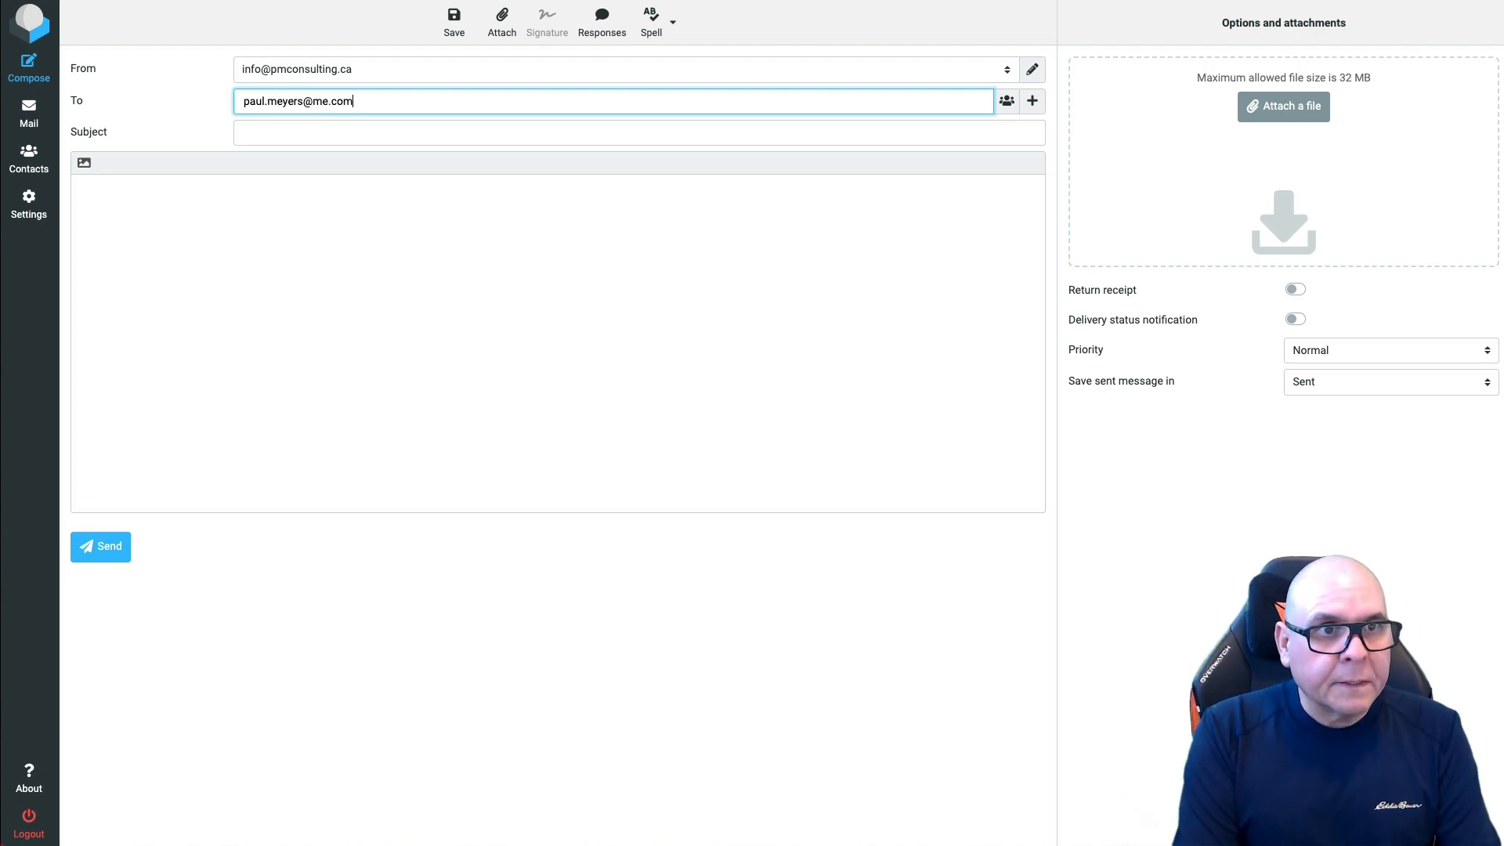
key("Tab")
type("test")
key("Tab")
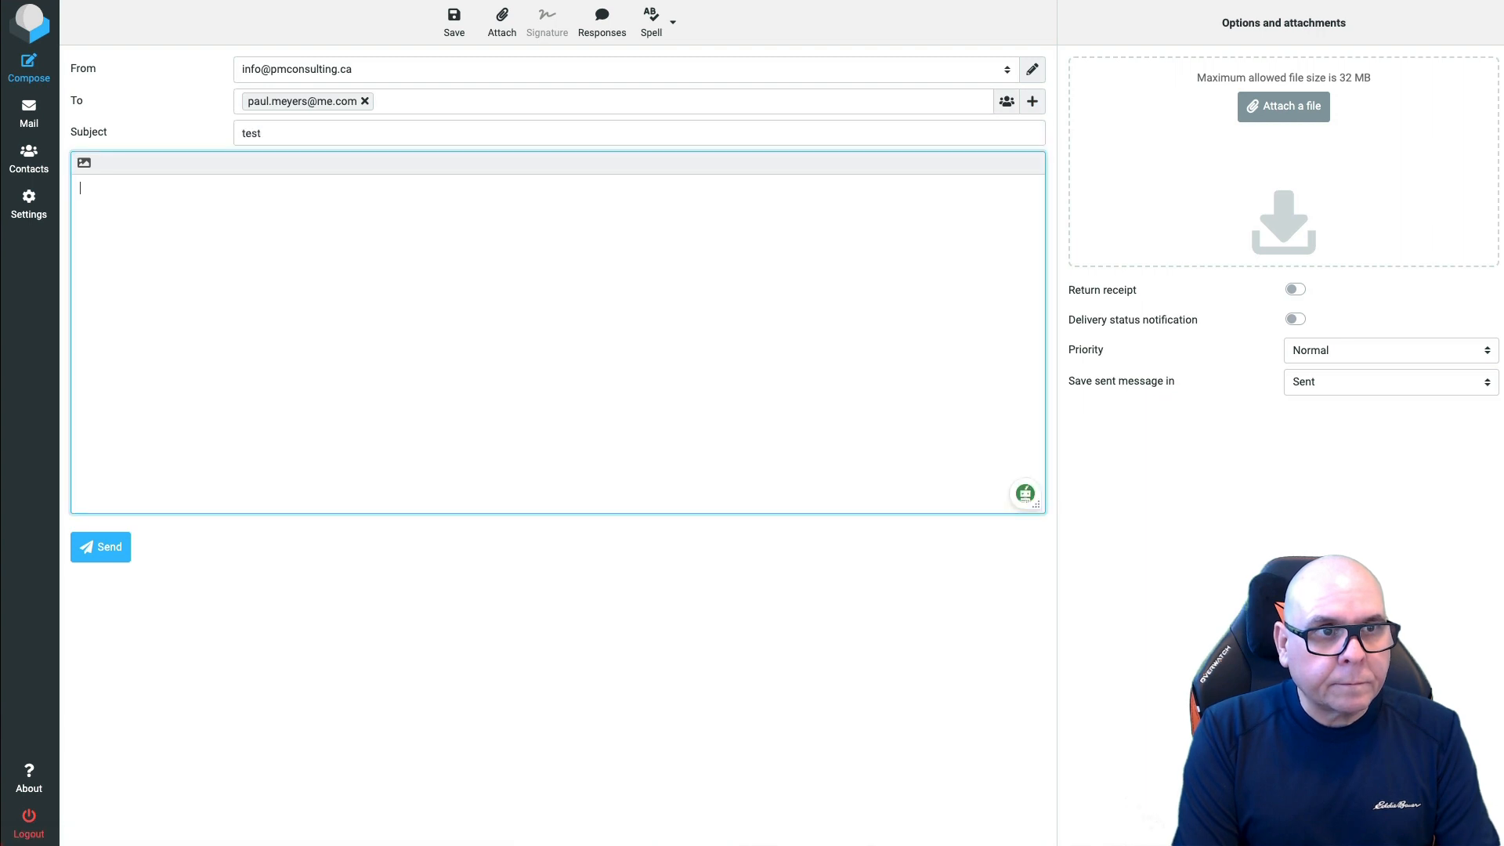
type("testing")
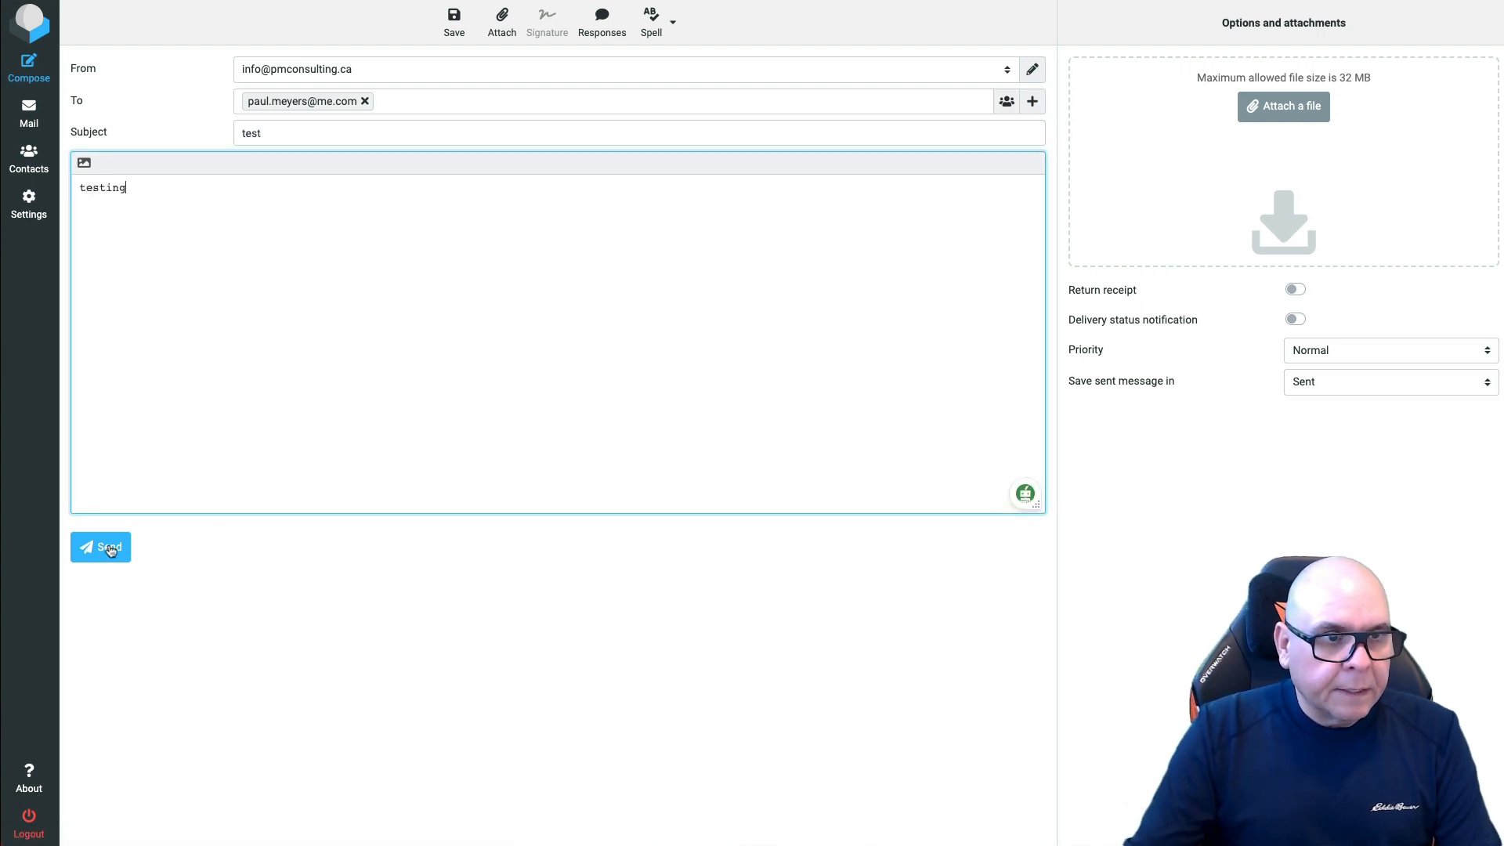
left_click(101, 550)
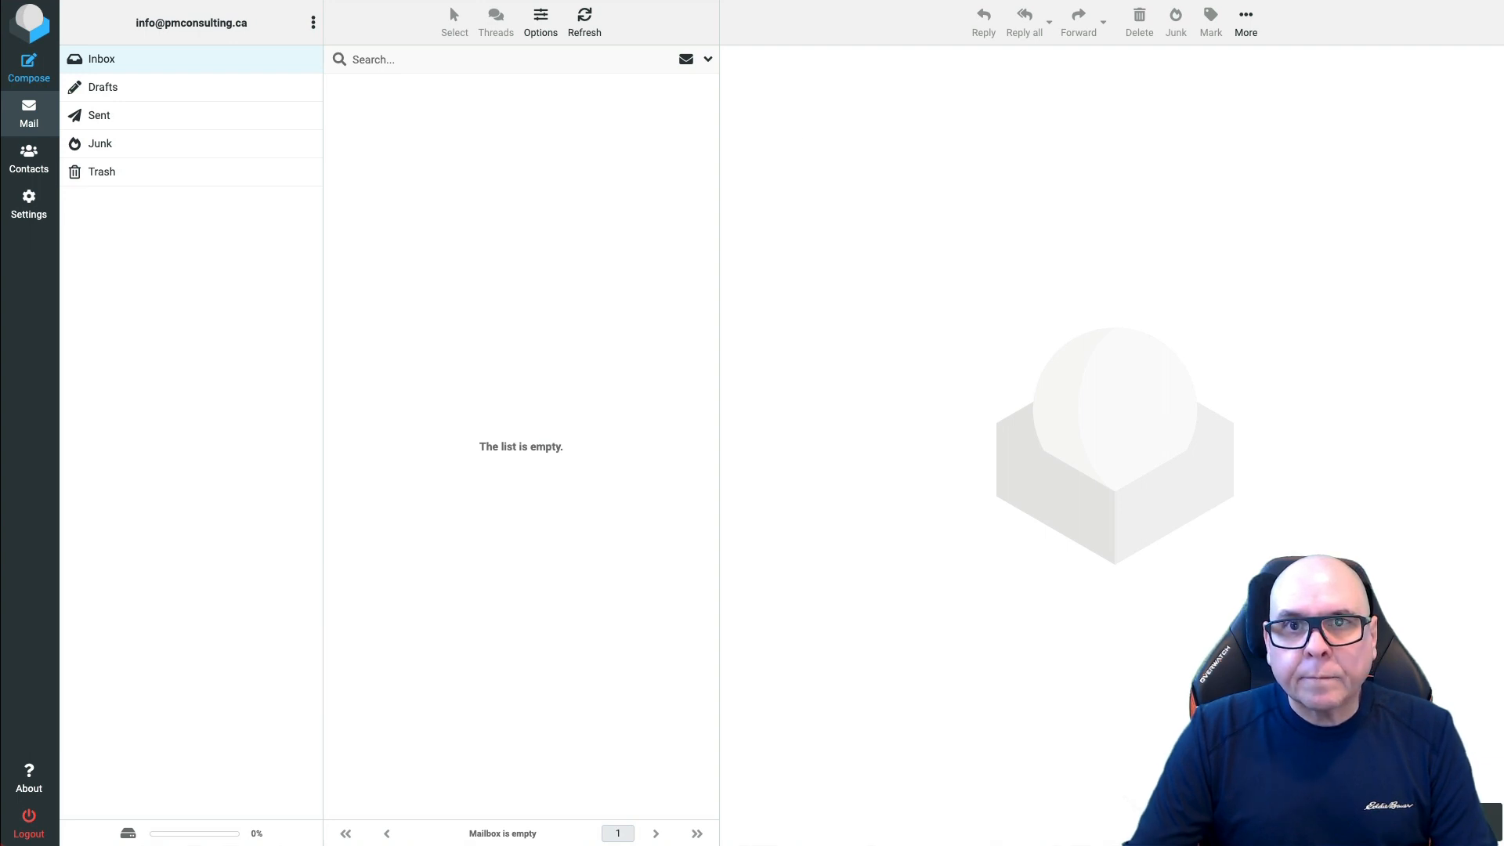
key("super+t")
Step: Check Gmail's spam folder and inbox for the test message
type("gmai")
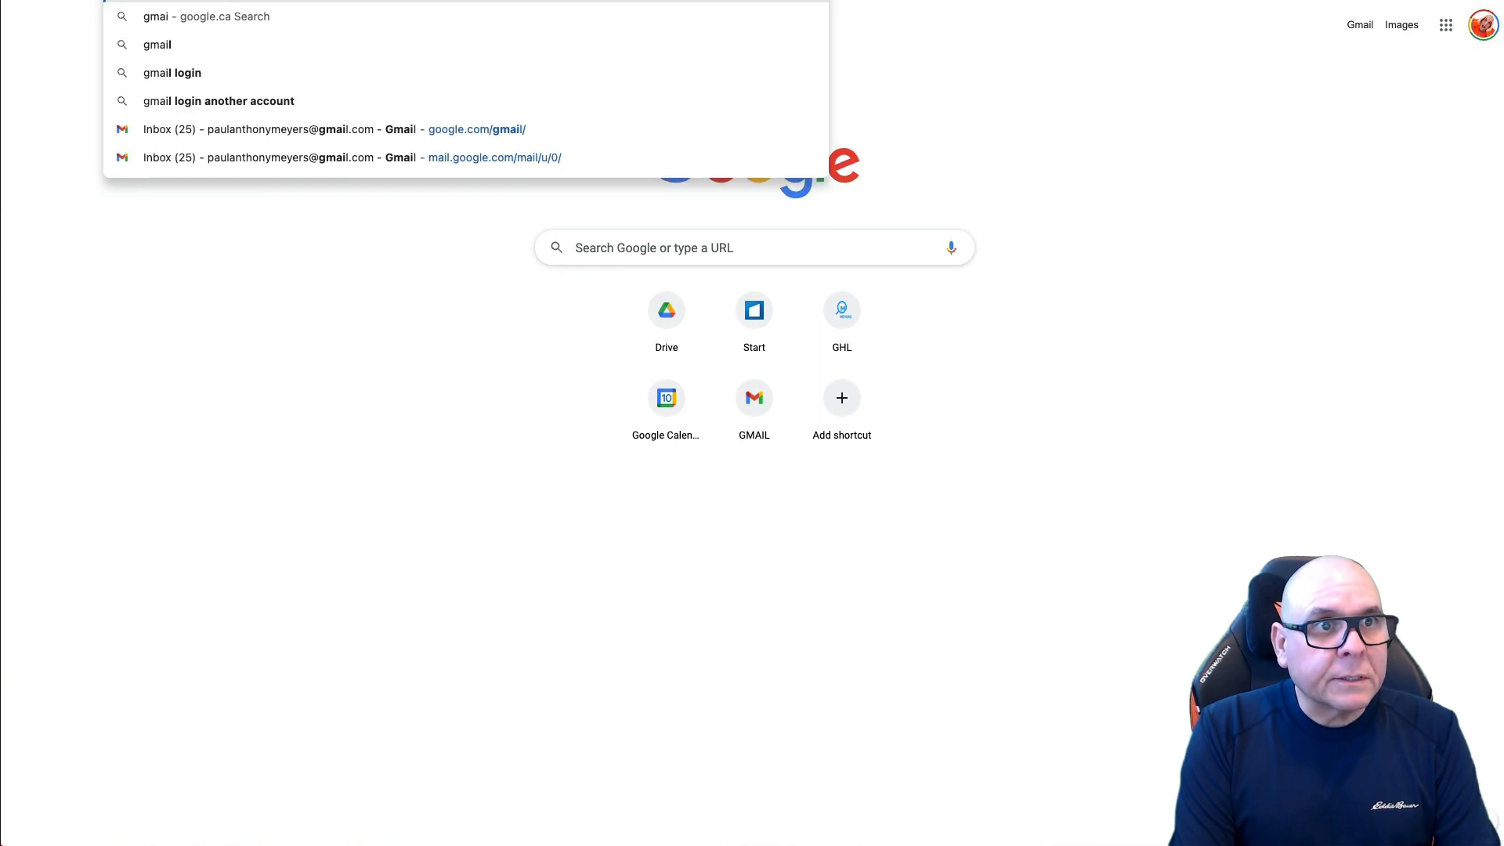
key("Return")
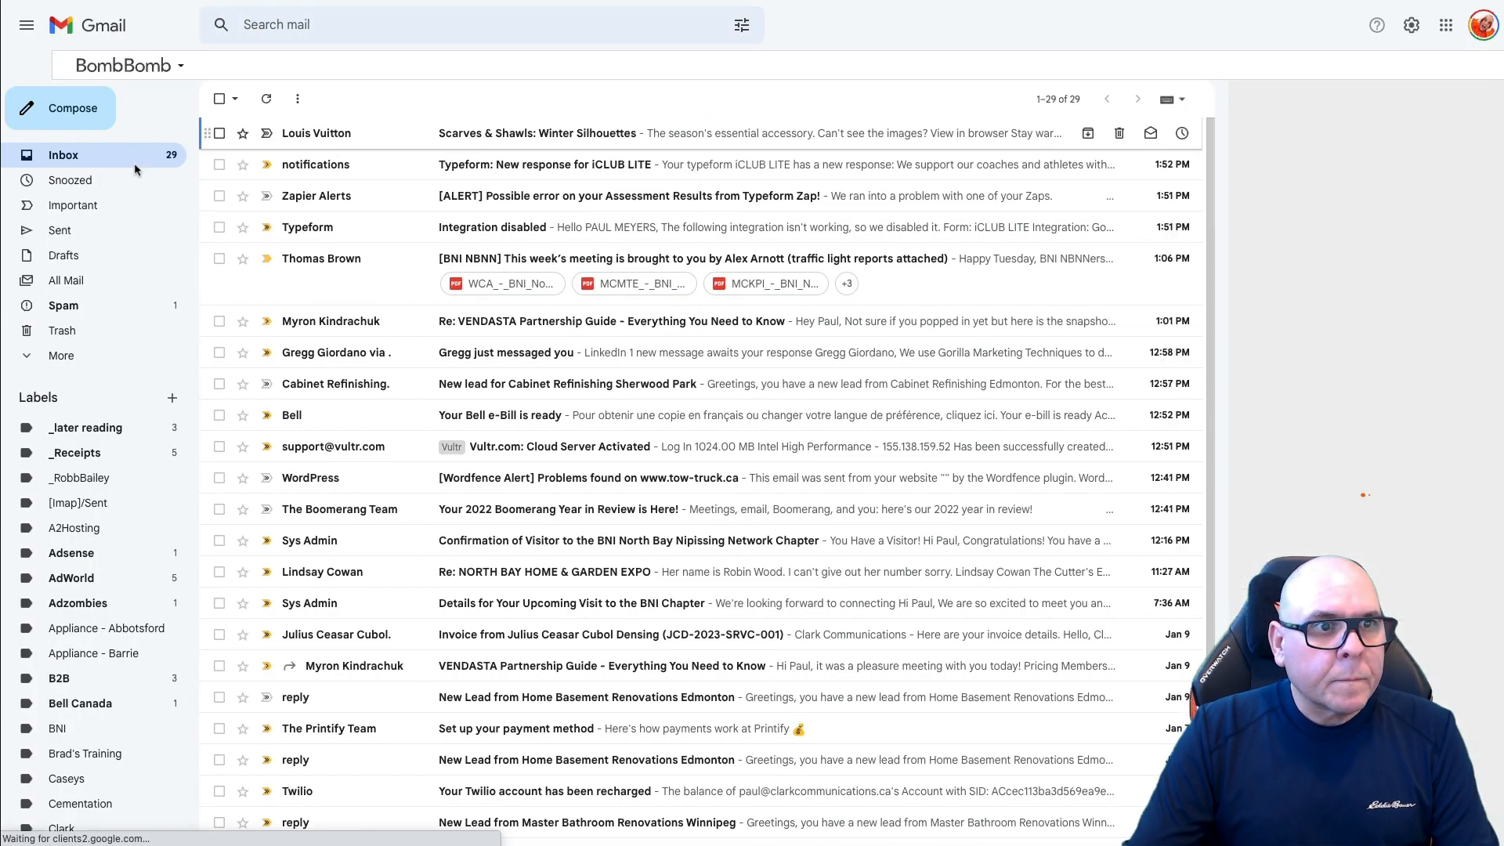
left_click(118, 307)
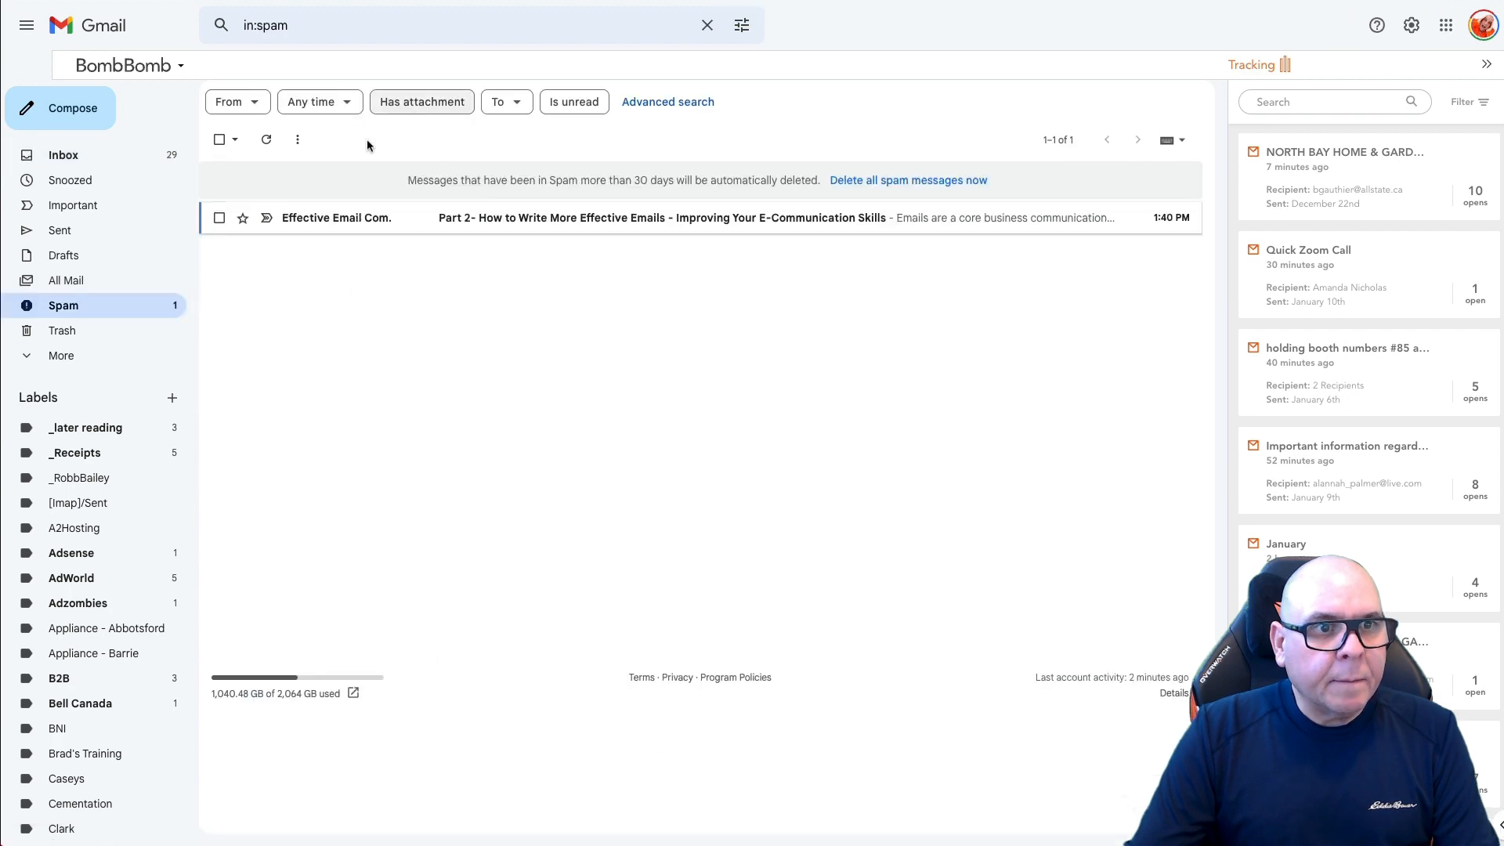
left_click(134, 154)
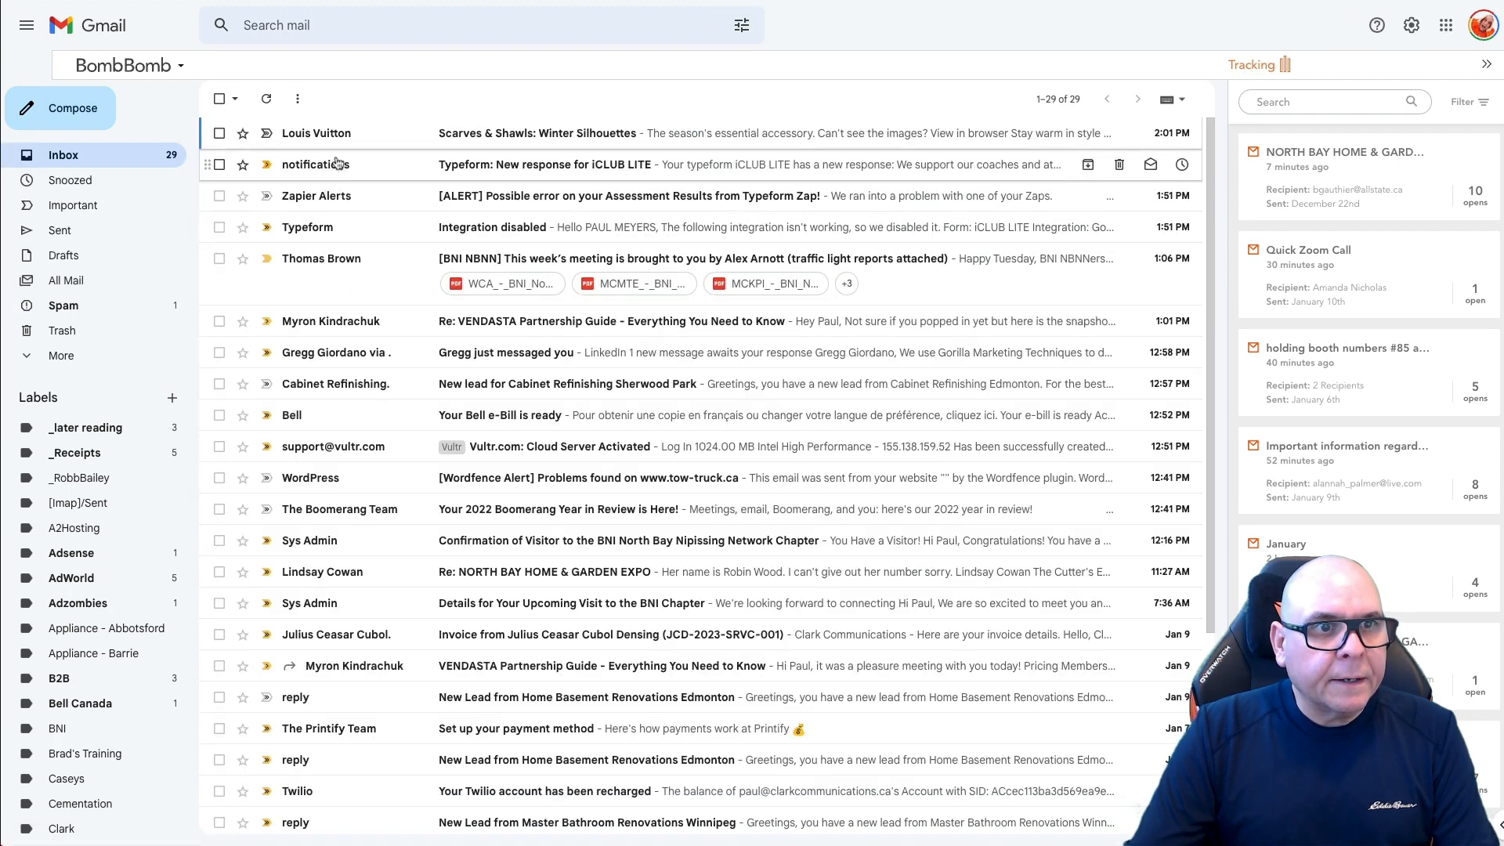
left_click(94, 306)
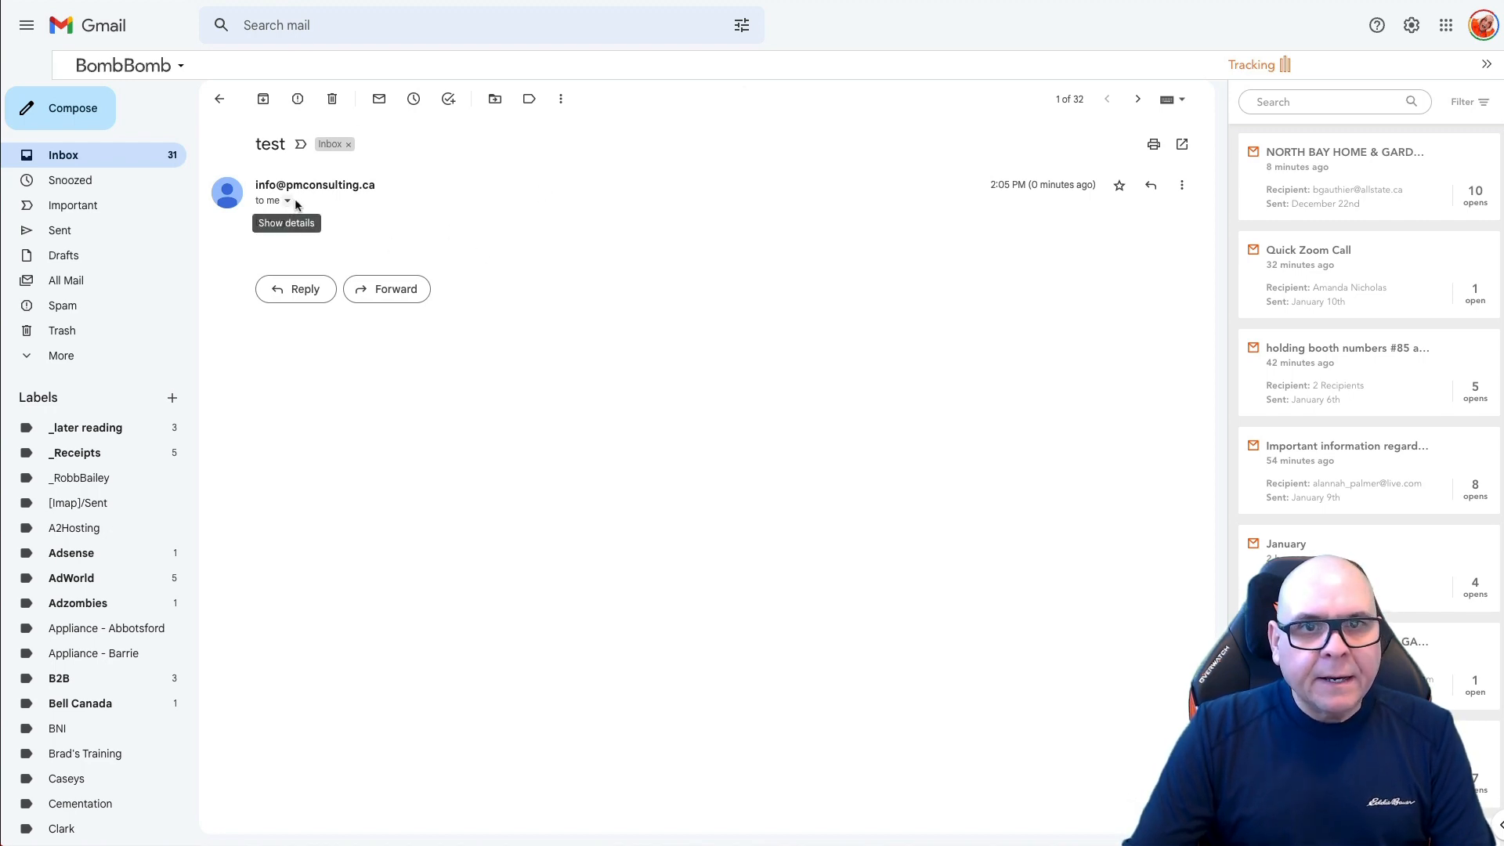
Step: Review the test message's original headers for SPF, DKIM and DMARC pass results
left_click(1182, 185)
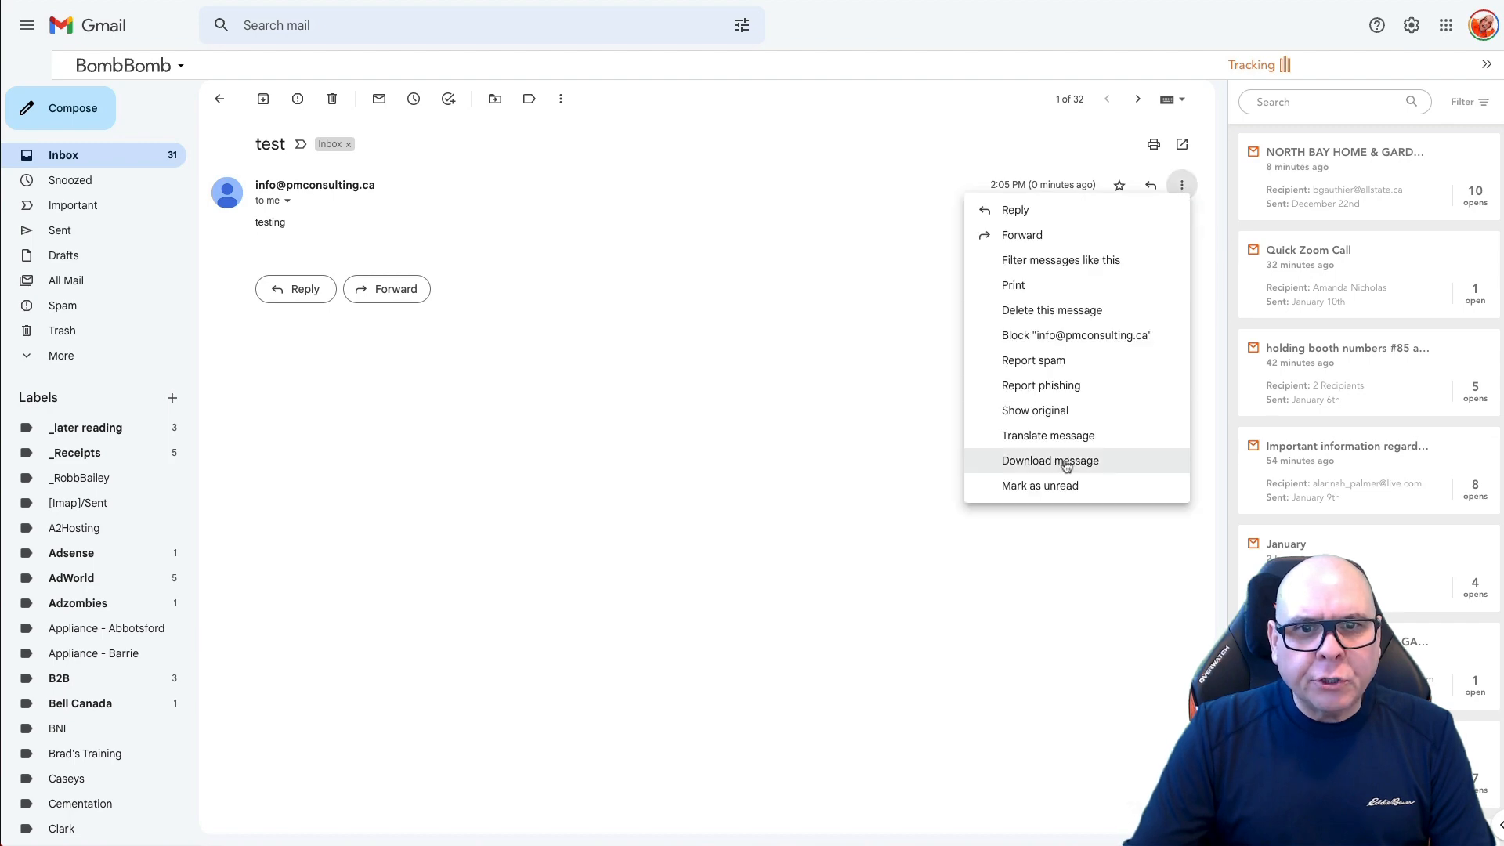
left_click(1023, 412)
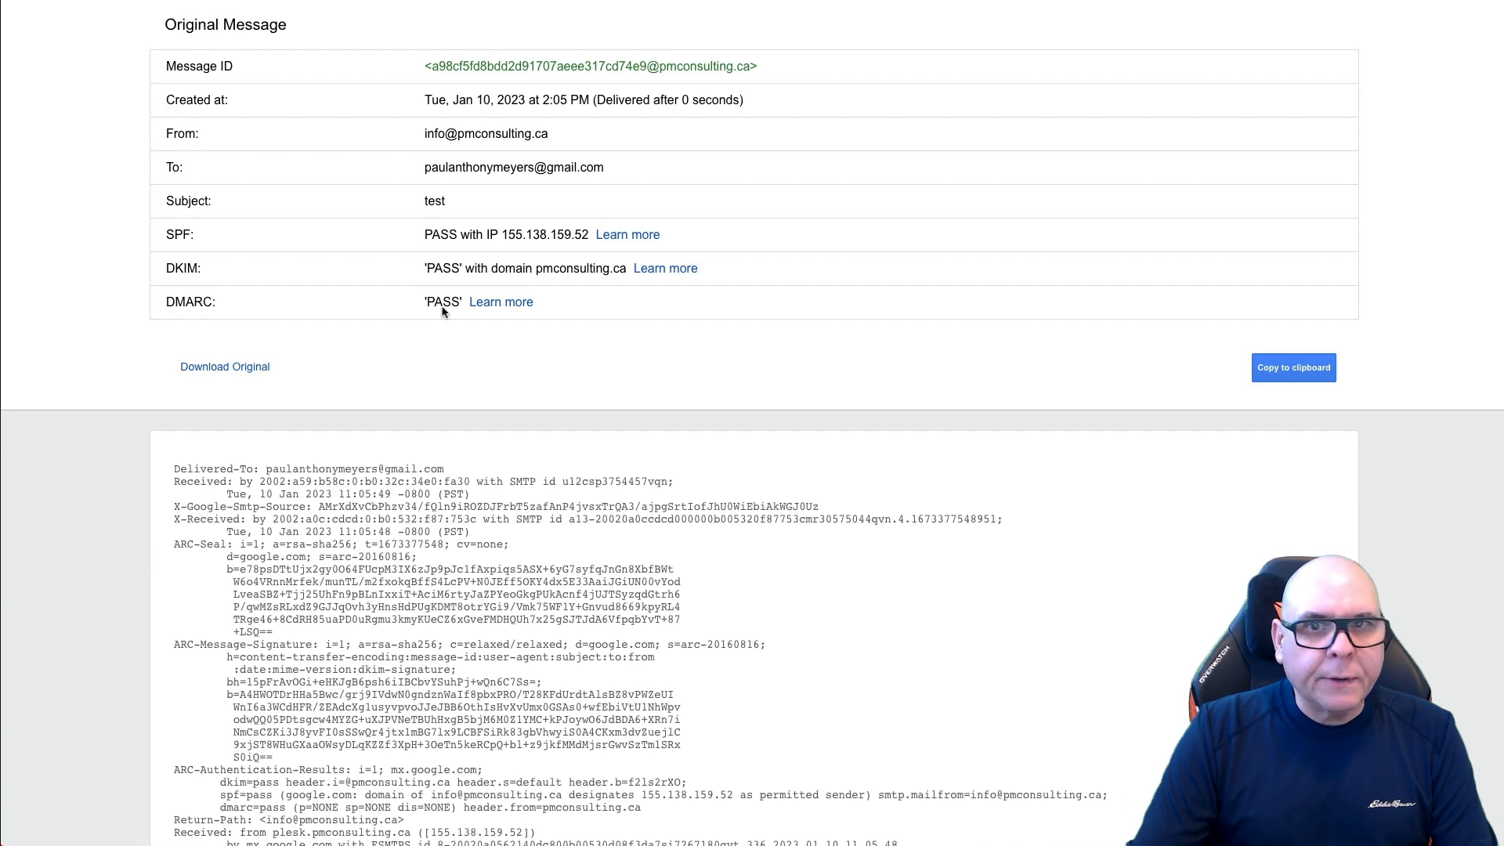
scroll(809, 349, "down", 1)
scroll(809, 350, "up", 1)
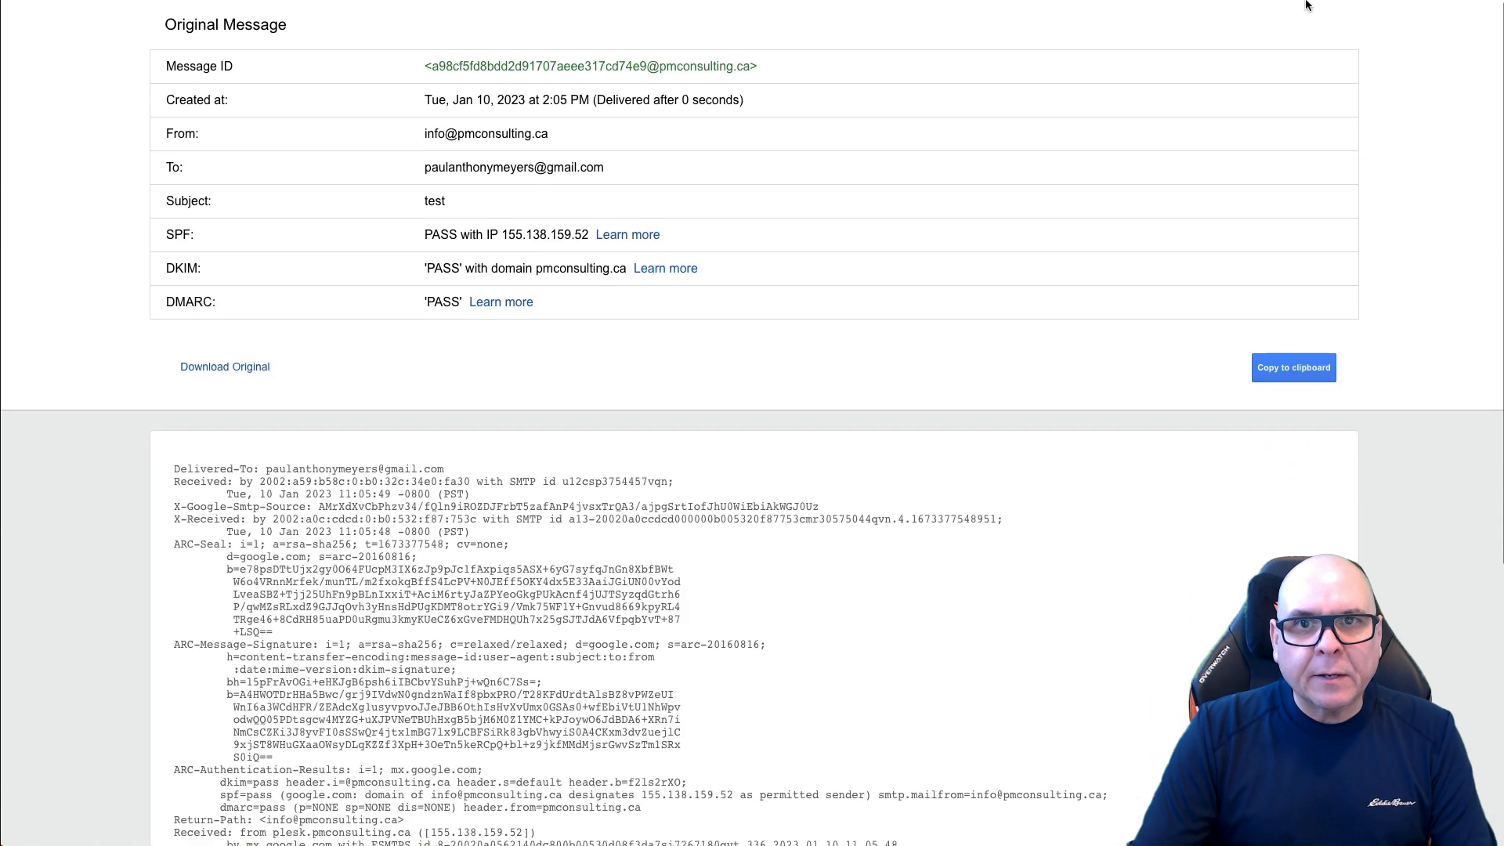
key("super+w")
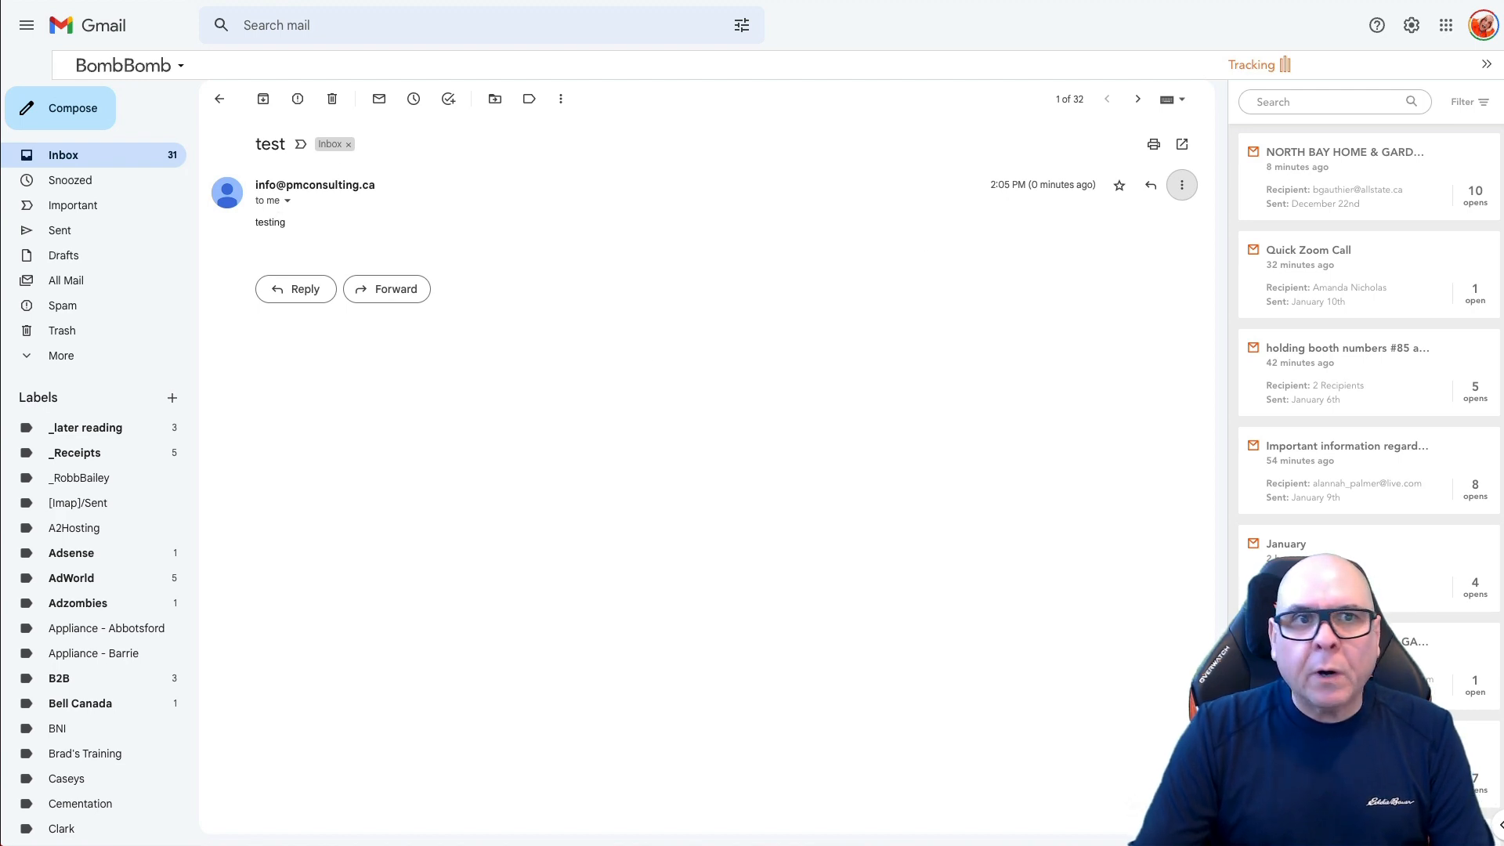
key("ctrl+Tab")
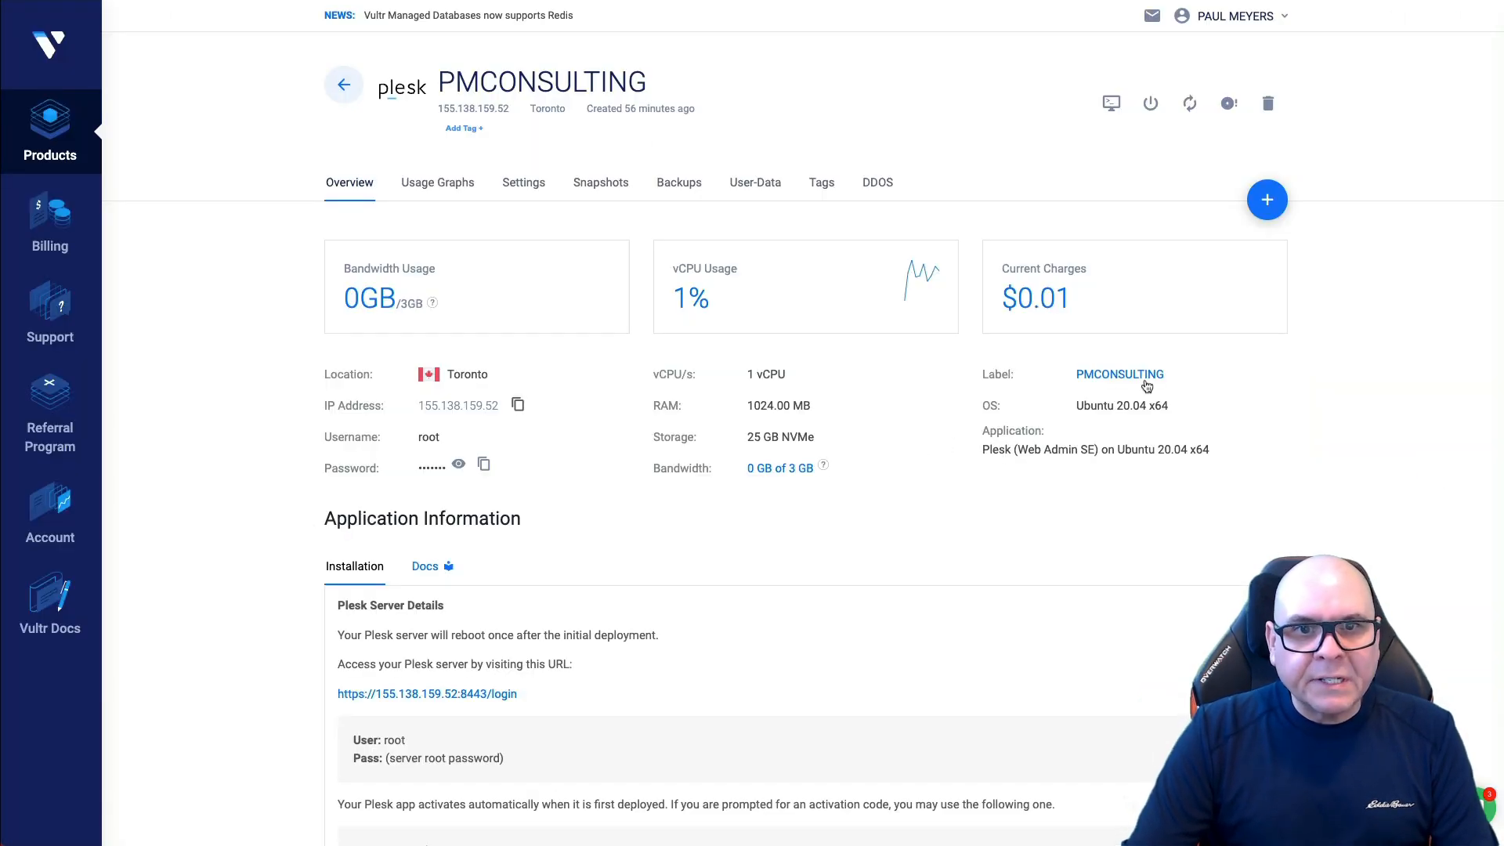
Step: Change the reverse DNS of 155.138.159.52 to pmconsulting.ca in the IPv4 settings
left_click(523, 183)
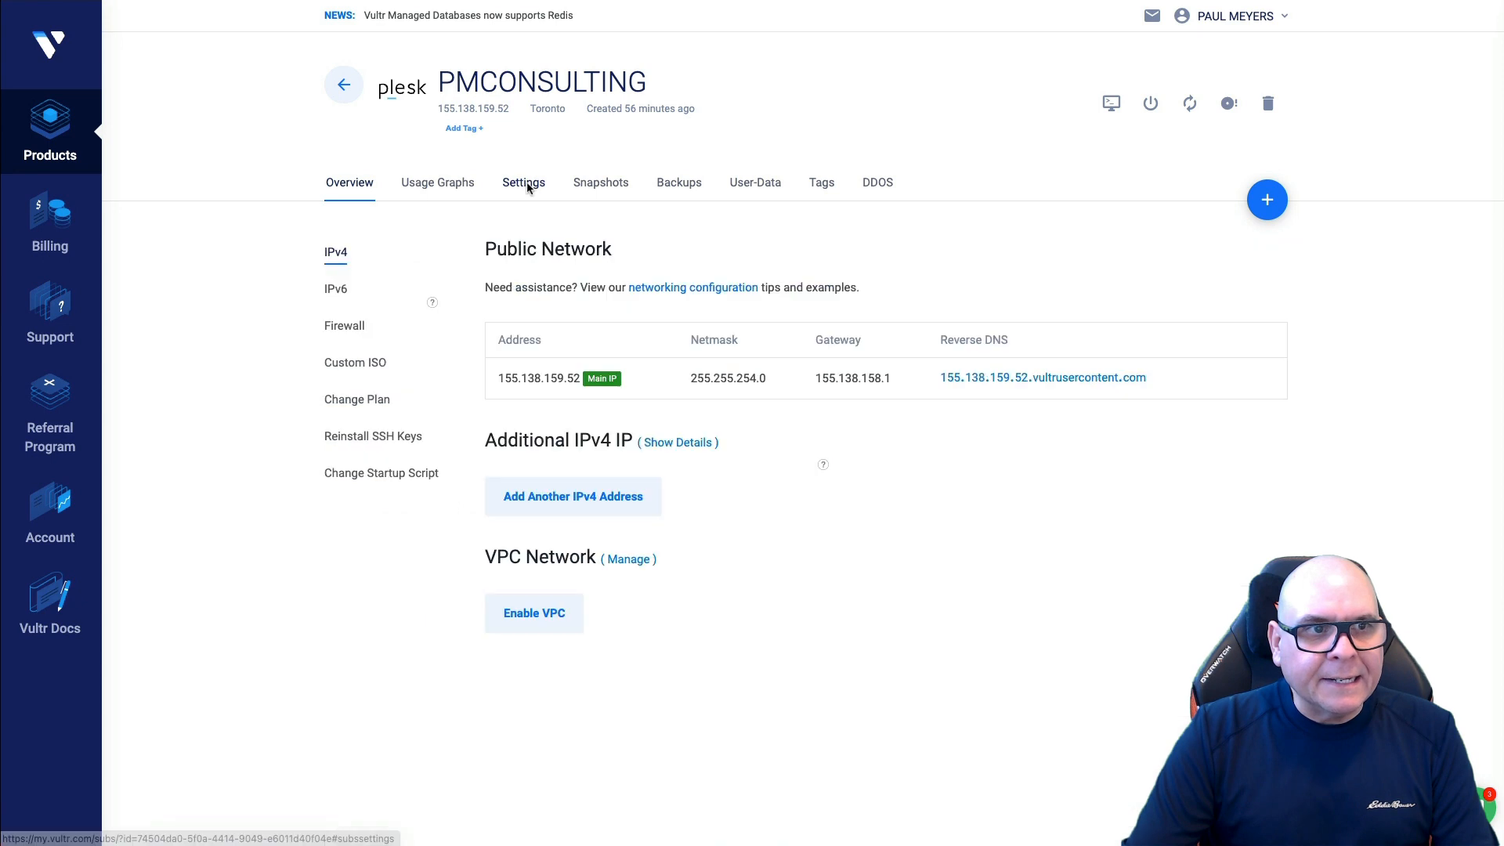
left_click(1075, 376)
key("ctrl+a")
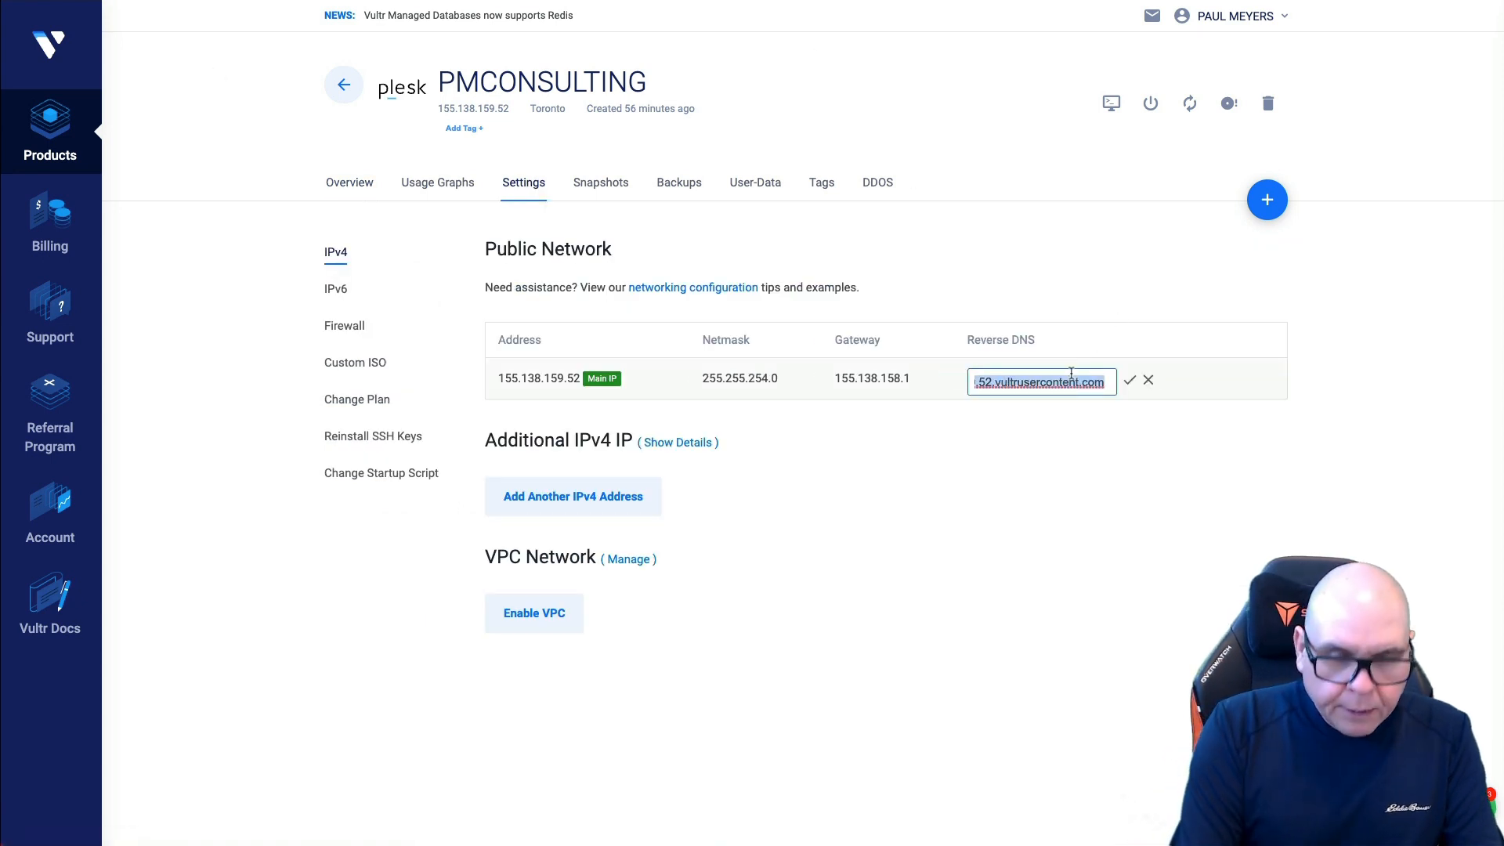
type("pm")
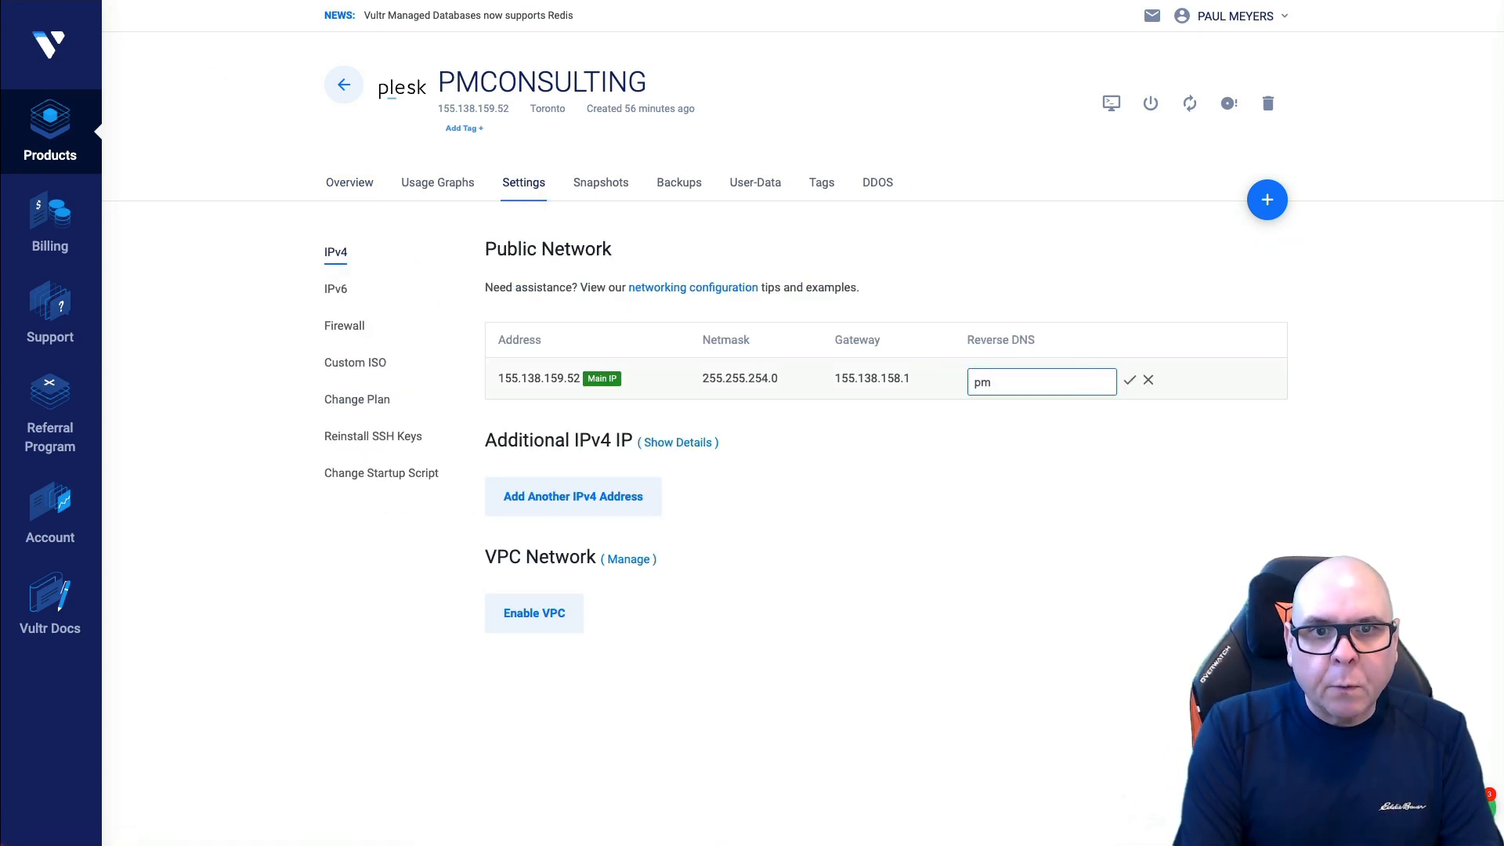
type("consult")
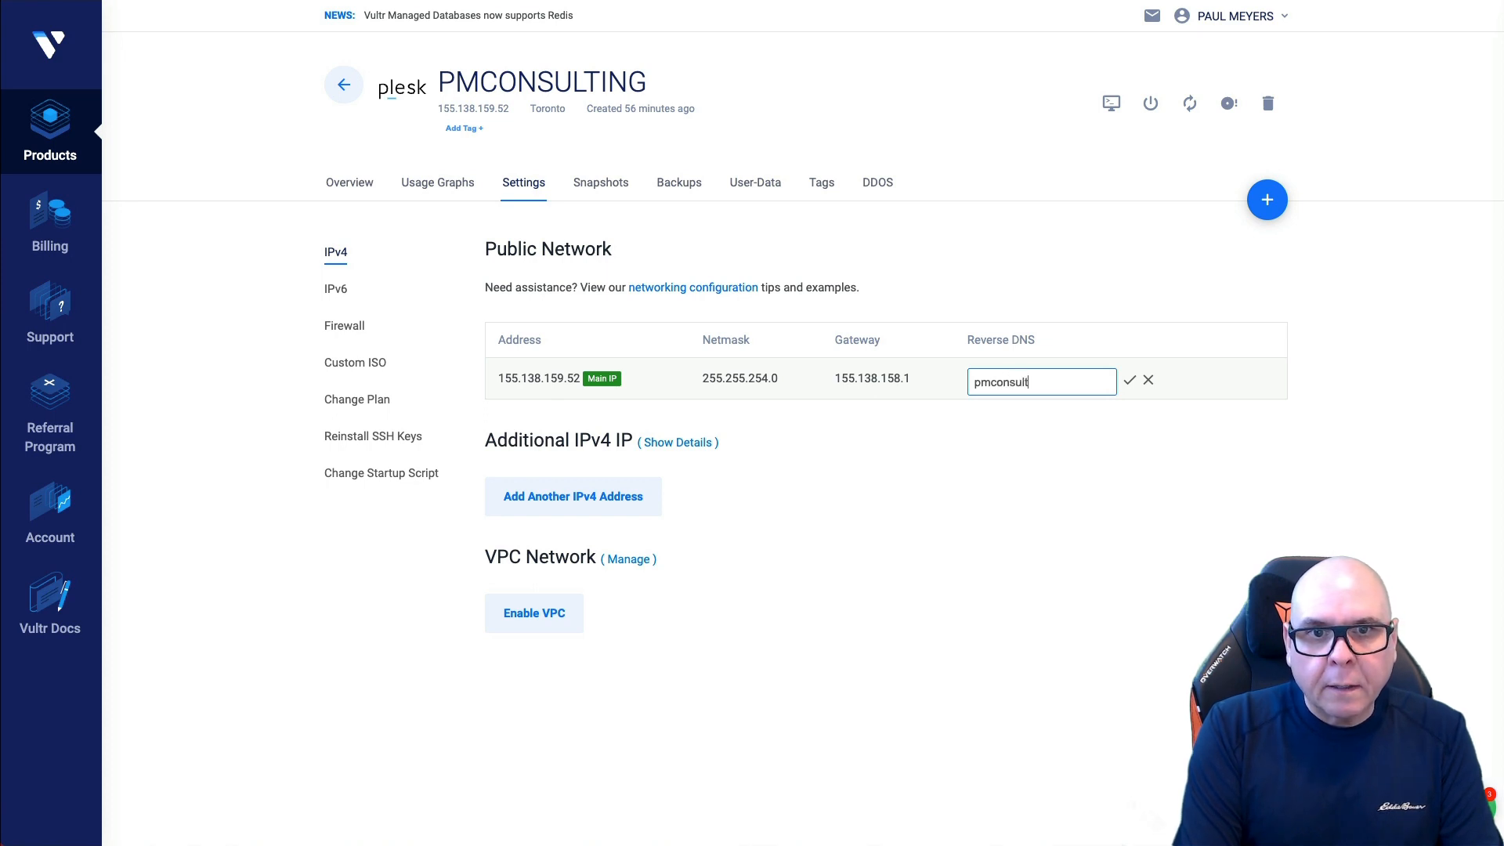
type("ing.ca")
left_click(1130, 380)
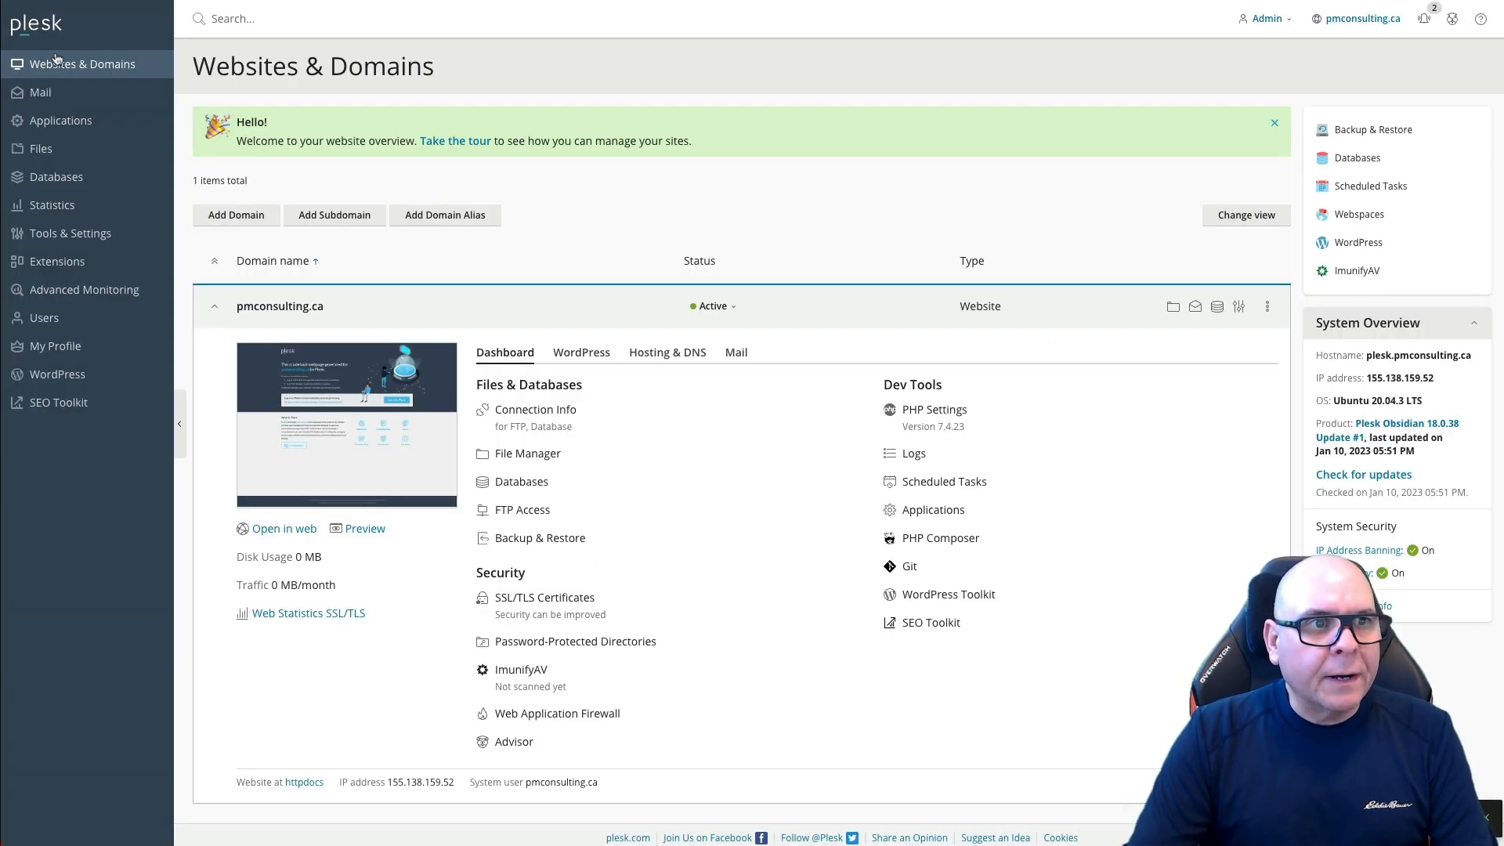
Step: Review the Advisor recommendations and choose Install for Configure the Plesk Firewall
left_click(1451, 21)
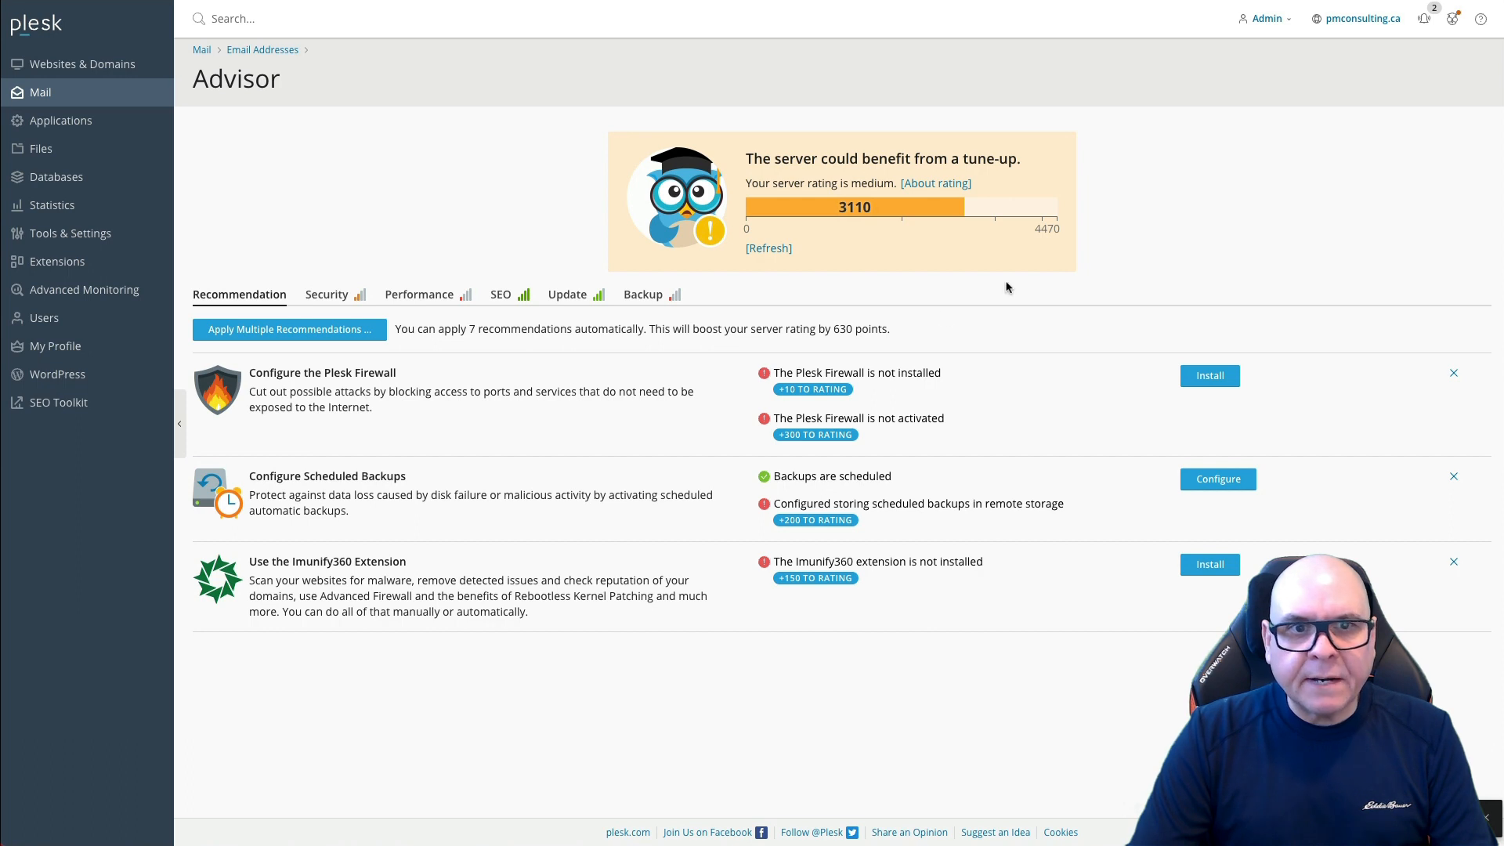
left_click_drag(250, 376, 427, 376)
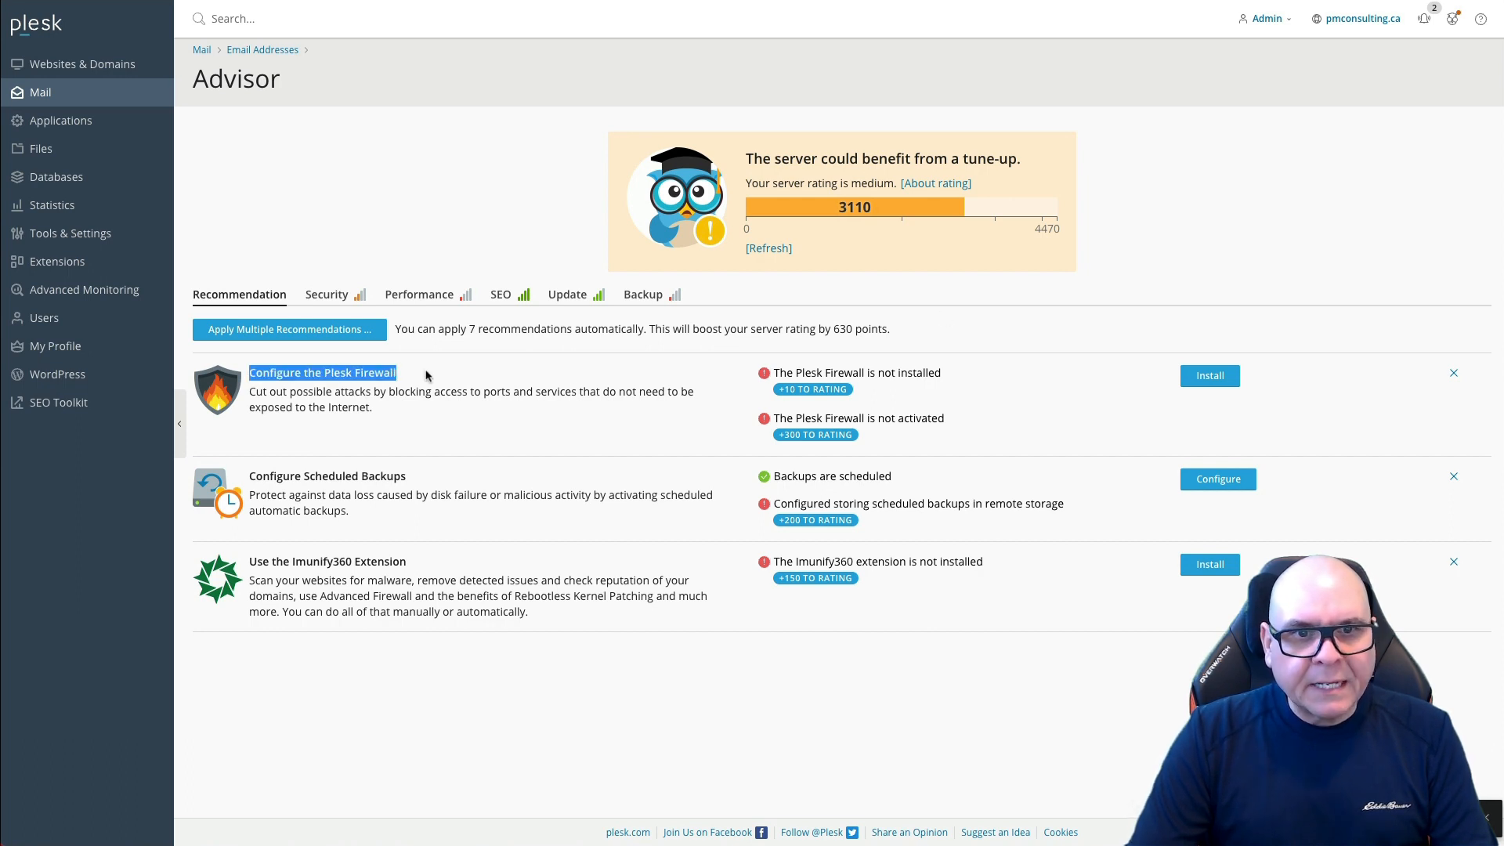
left_click(1204, 386)
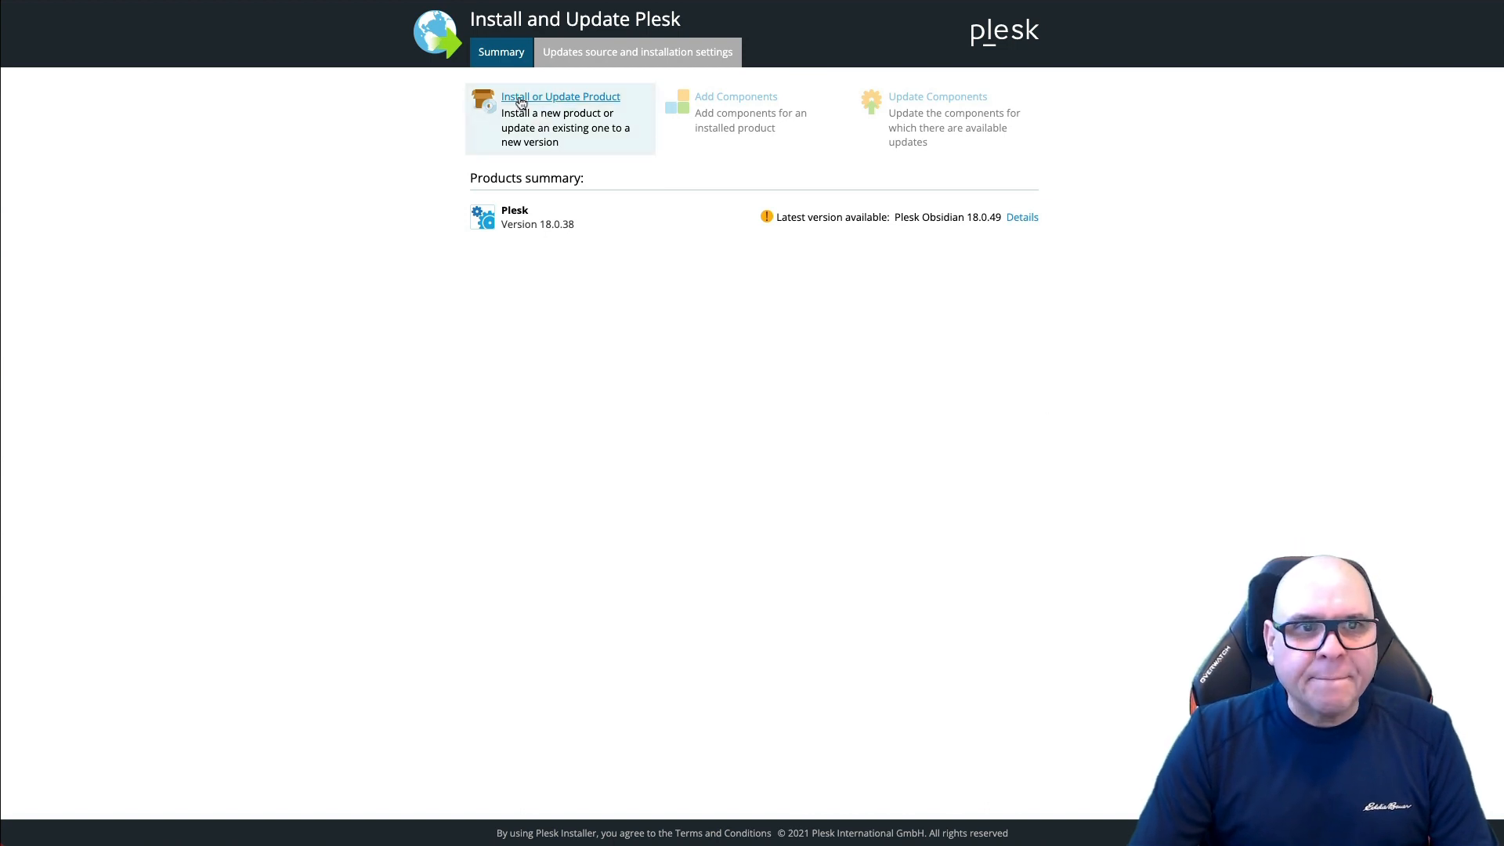
Step: Update the installed Plesk to Obsidian 18.0.49
left_click(562, 97)
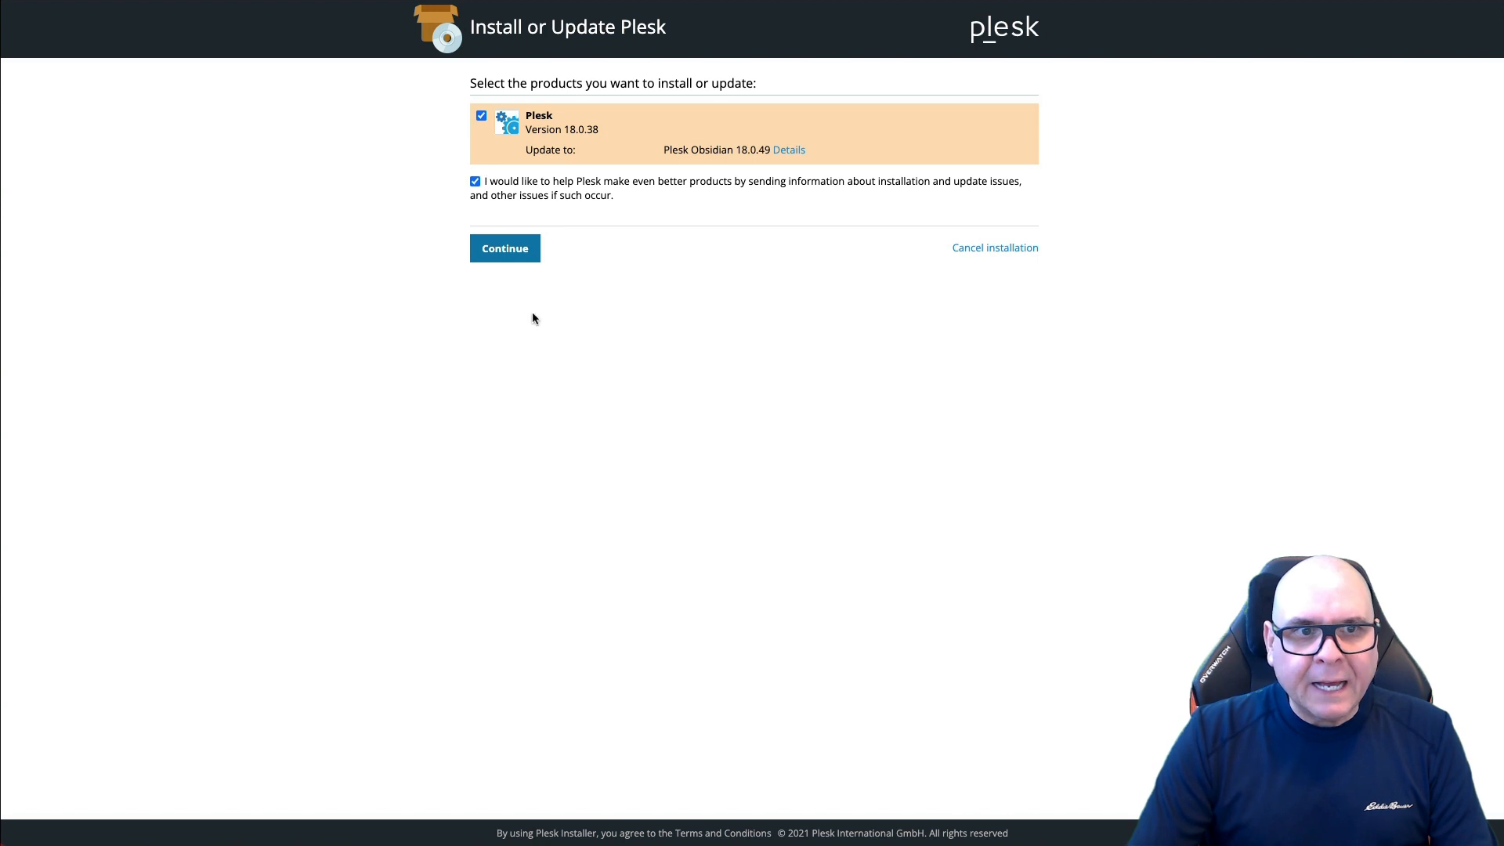
left_click(501, 255)
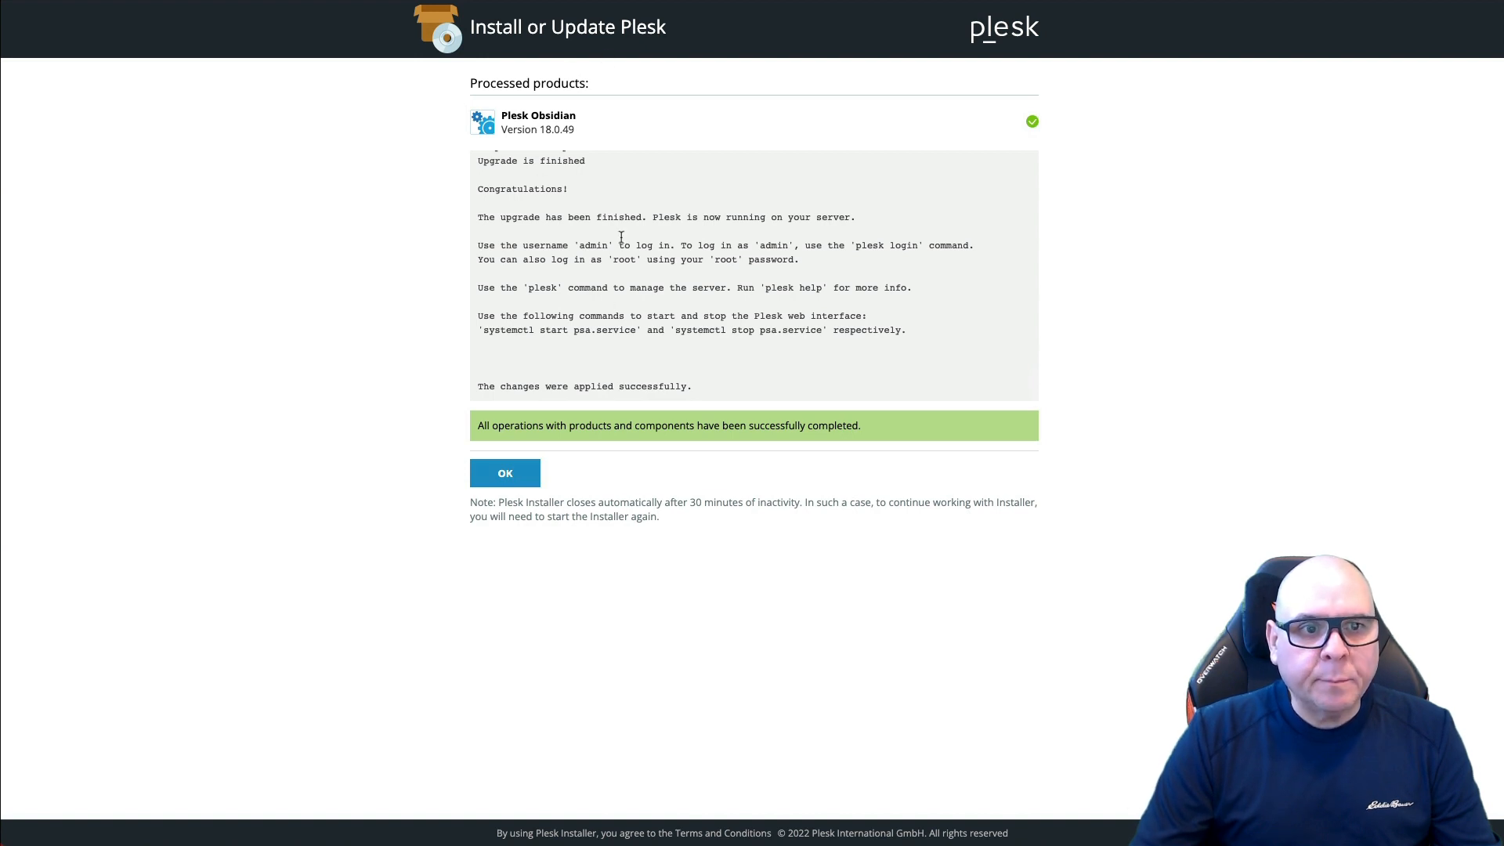
left_click(505, 473)
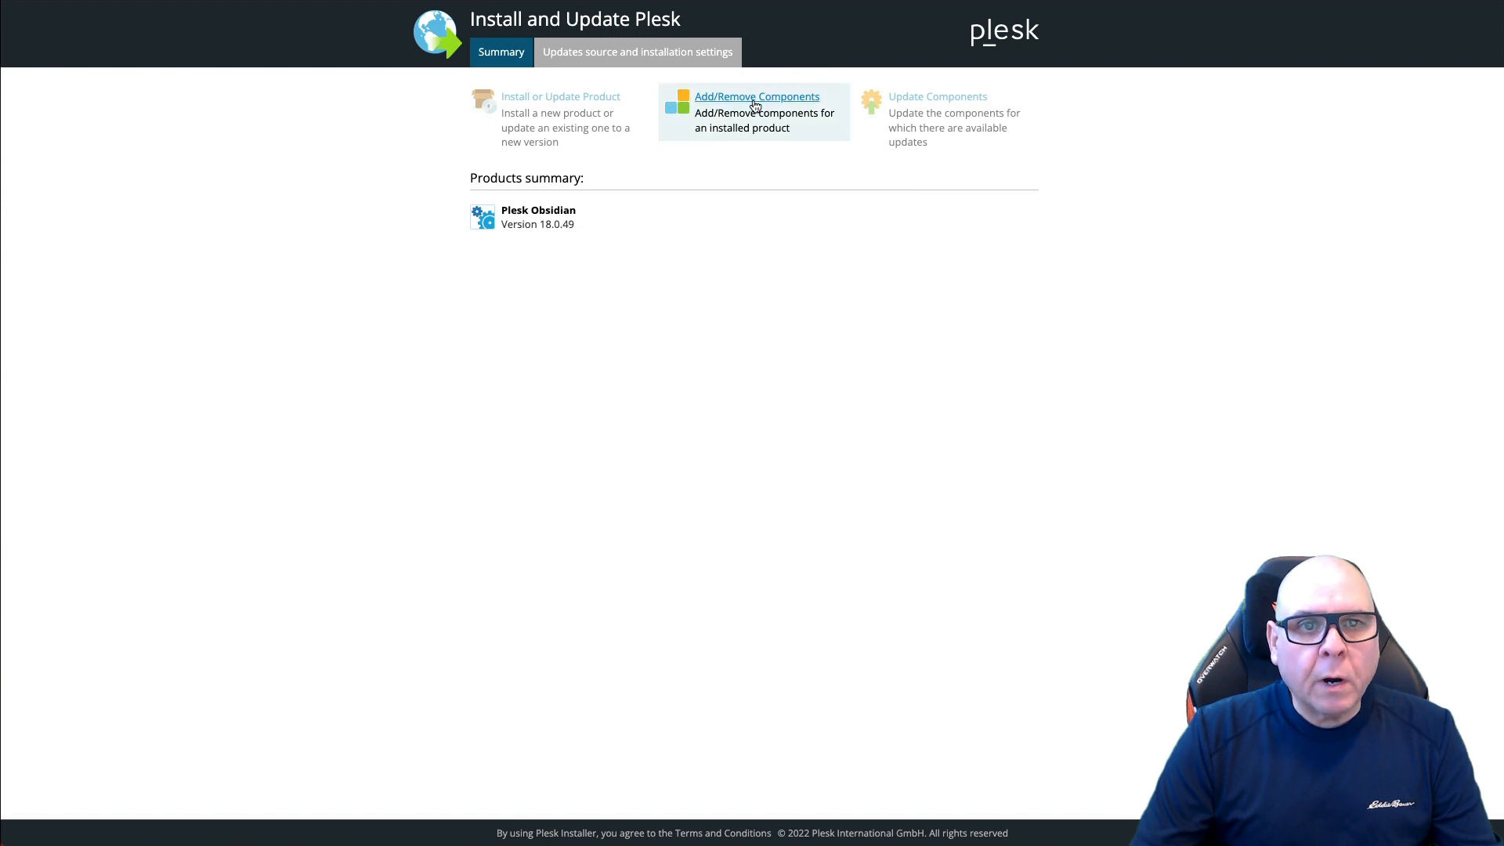
Step: Mark the Plesk Firewall extension for installation among the components
left_click(763, 104)
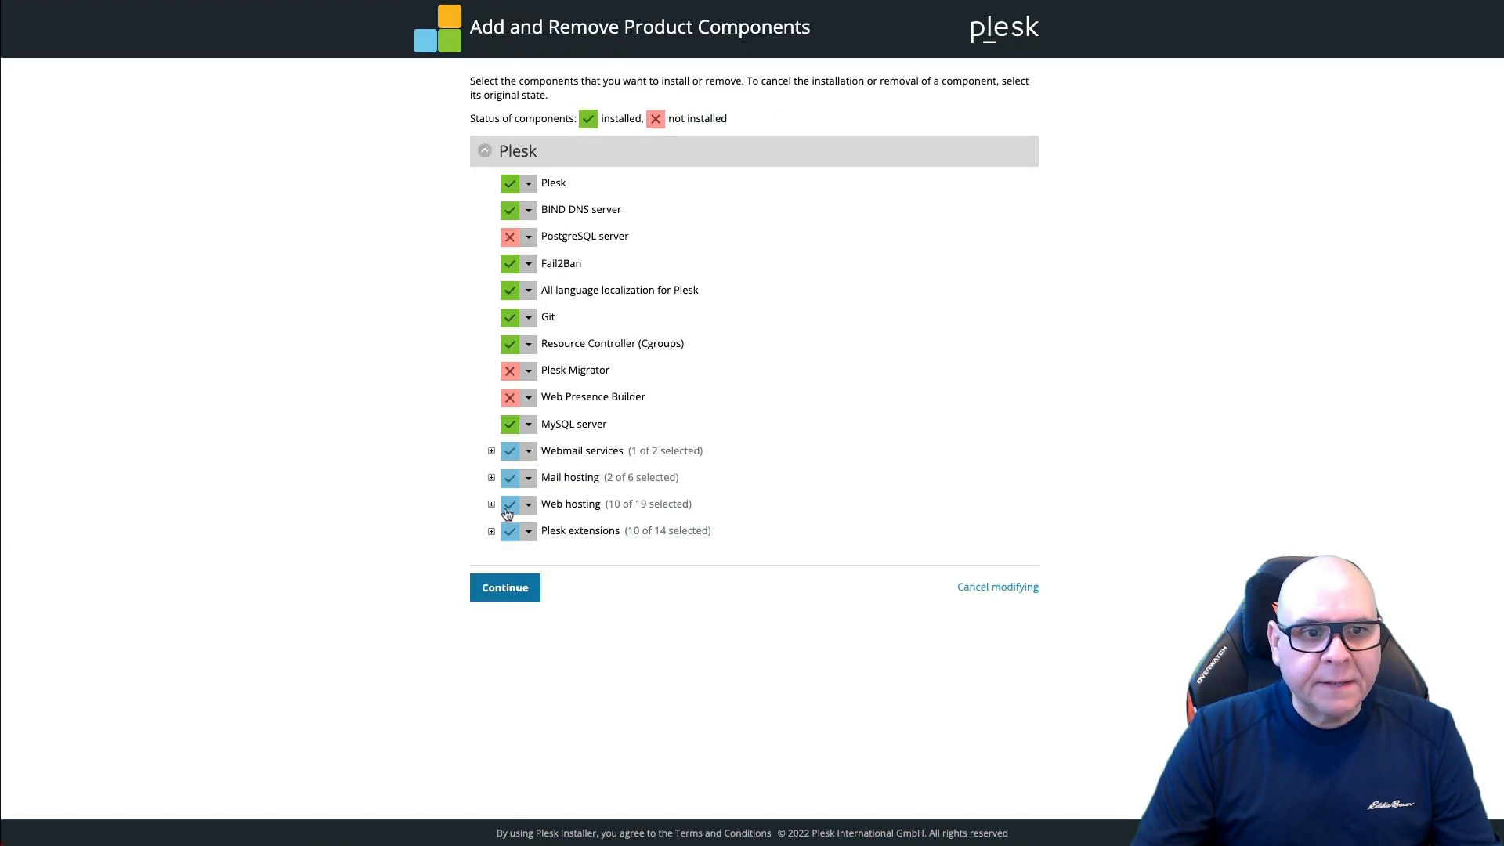
left_click(491, 532)
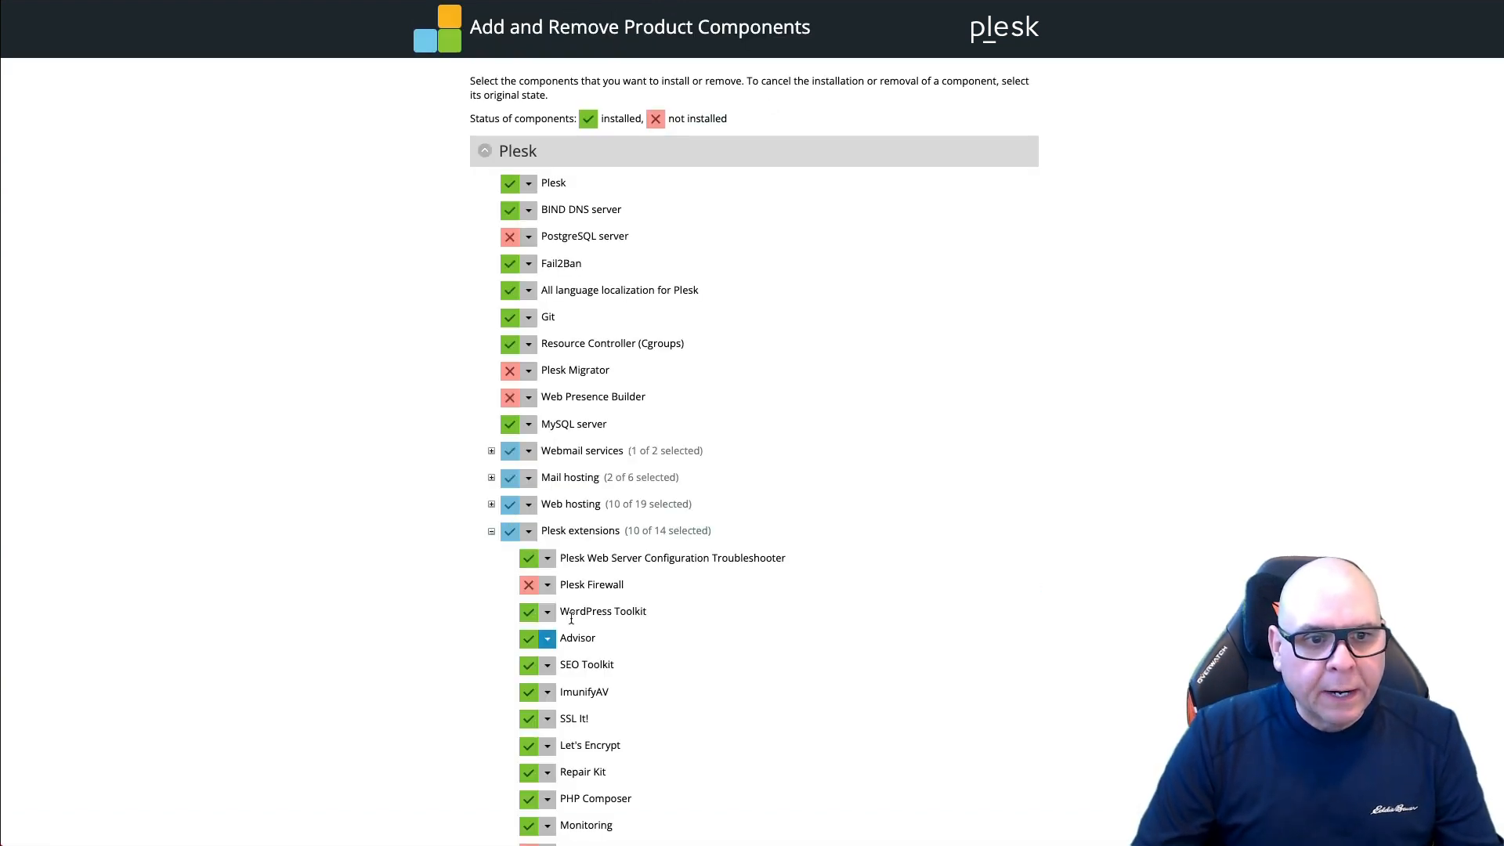
left_click(547, 584)
left_click(547, 604)
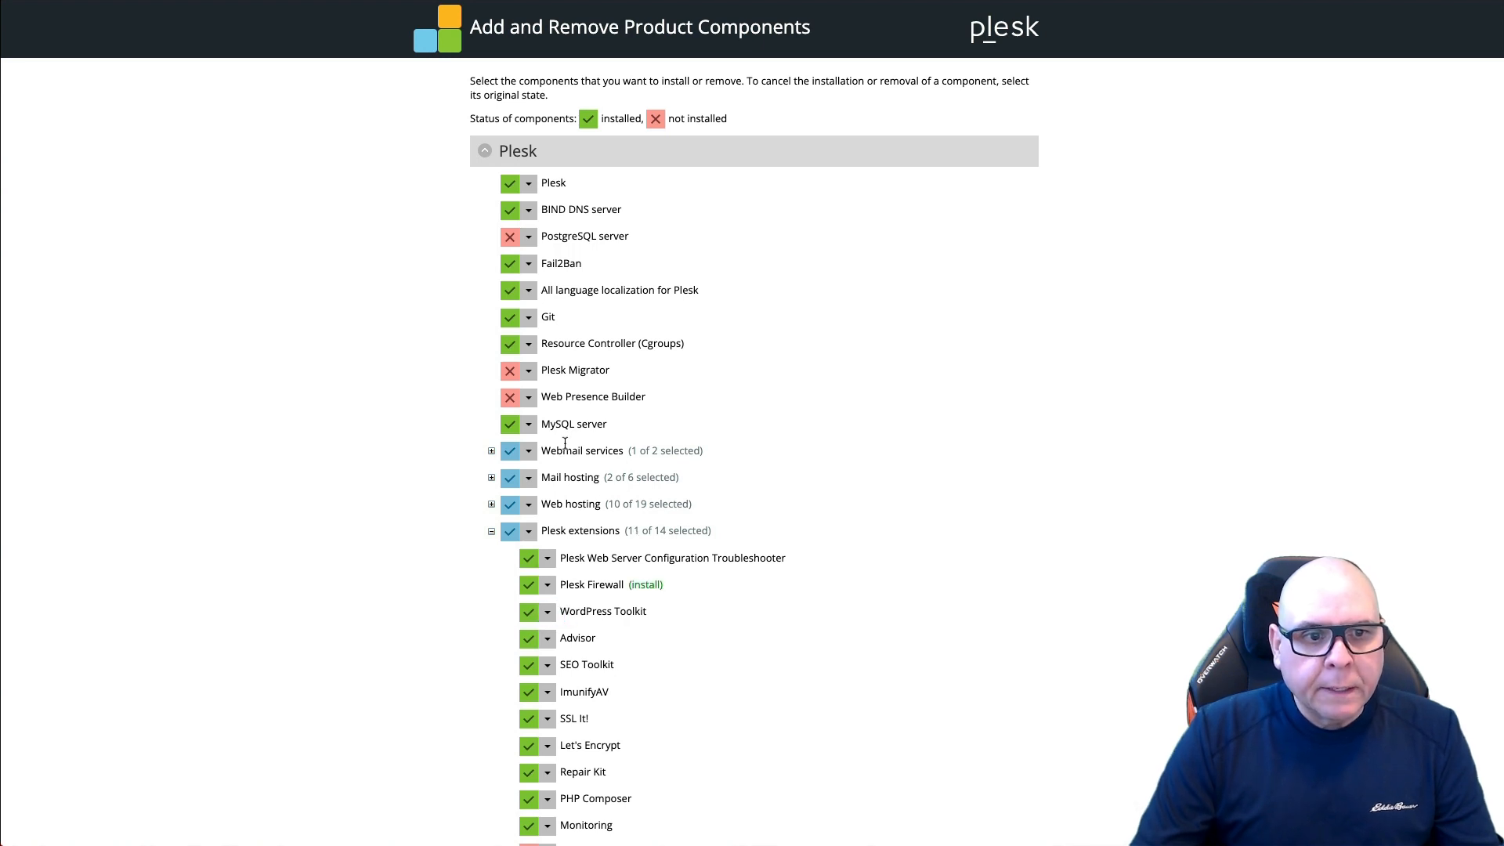
scroll(639, 580, "down", 3)
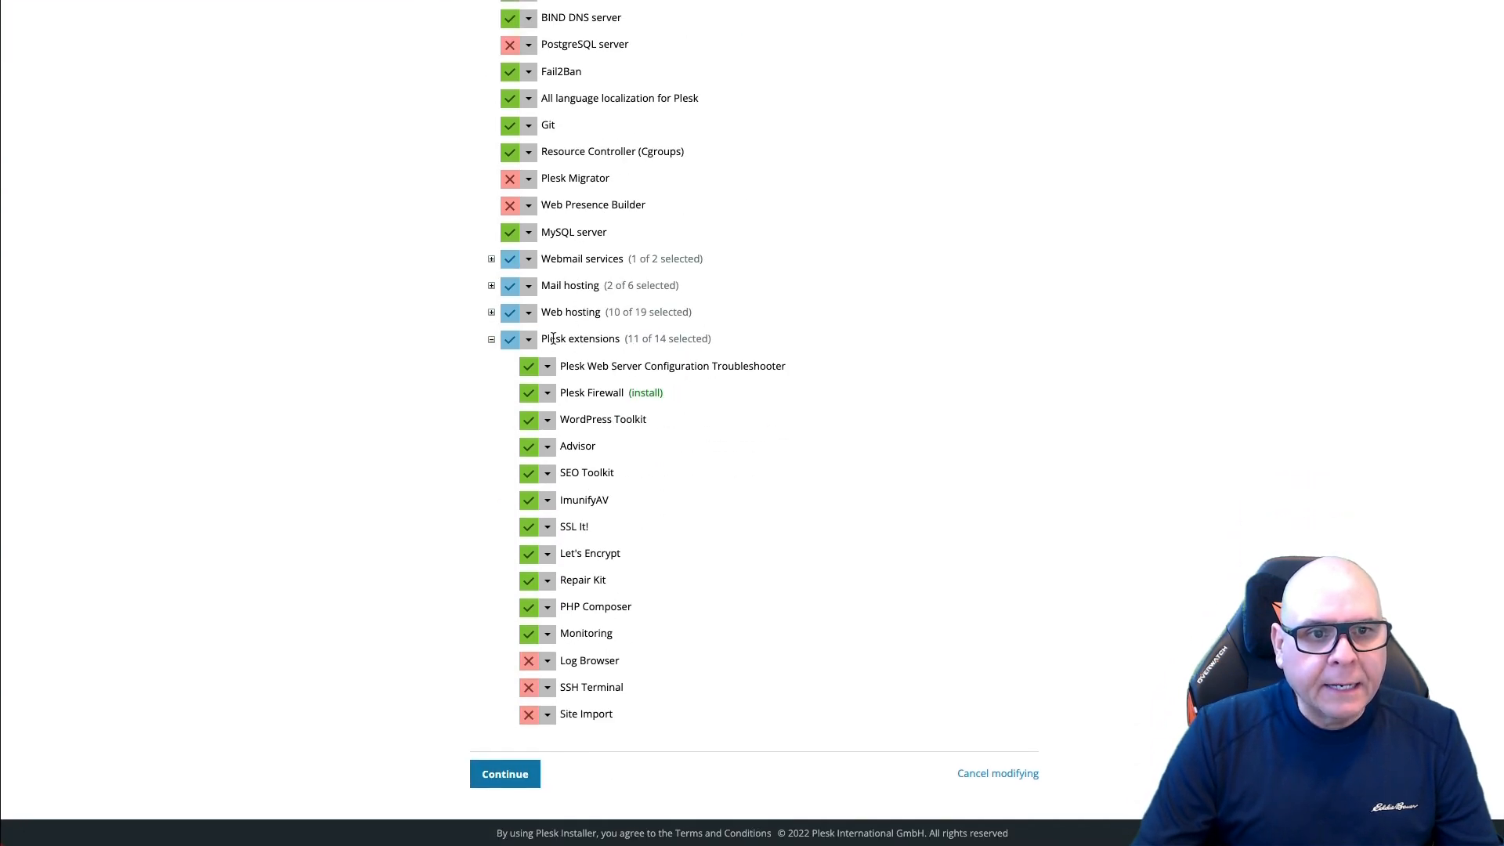
Step: Mark PHP 8.1 and PHP 8.2 interpreters for installation
left_click(492, 312)
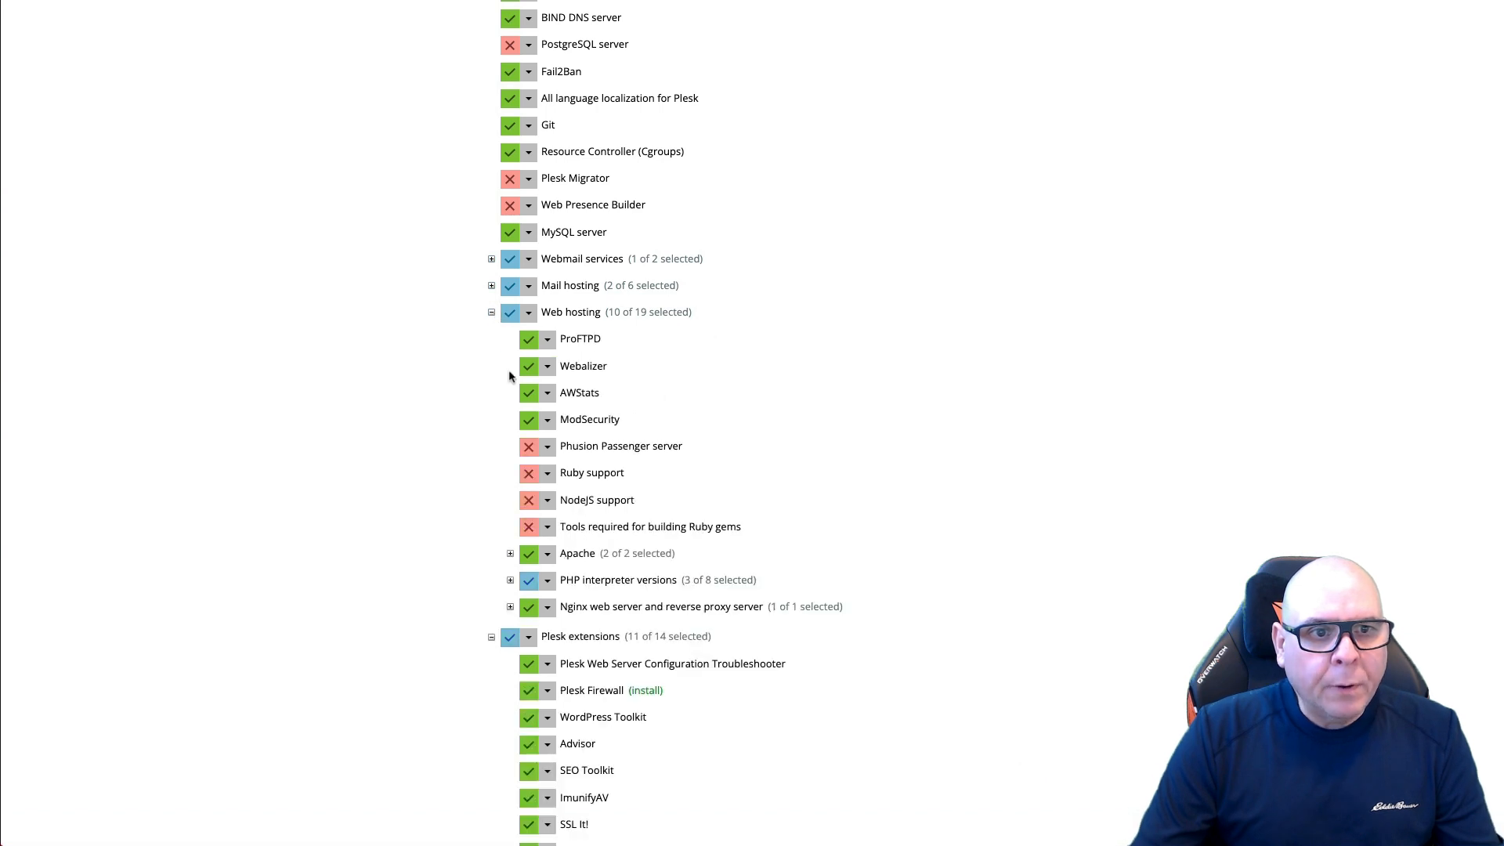
left_click(511, 581)
scroll(685, 615, "down", 2)
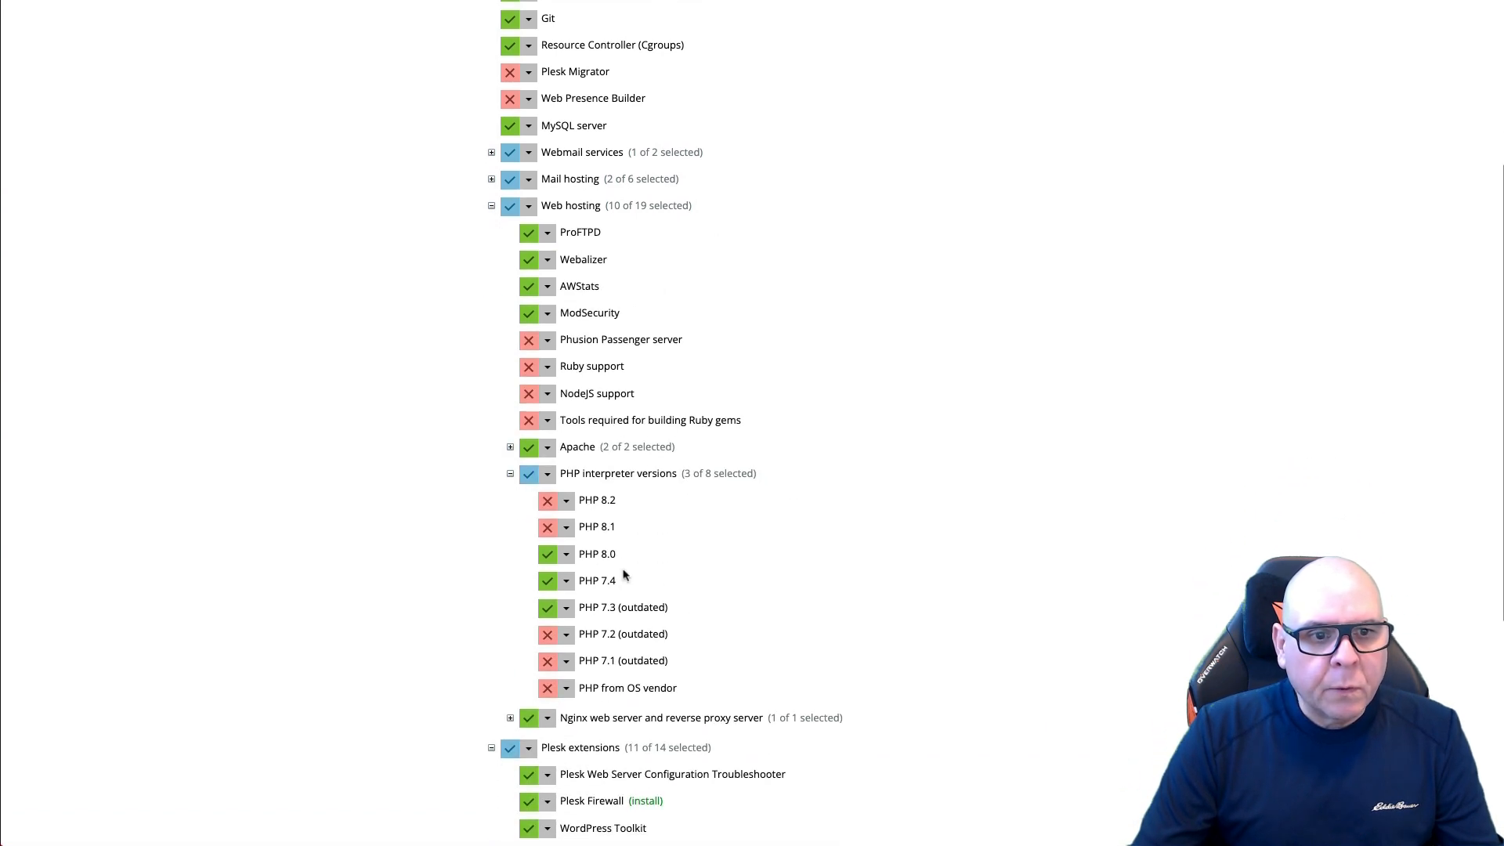
left_click(566, 527)
left_click(569, 553)
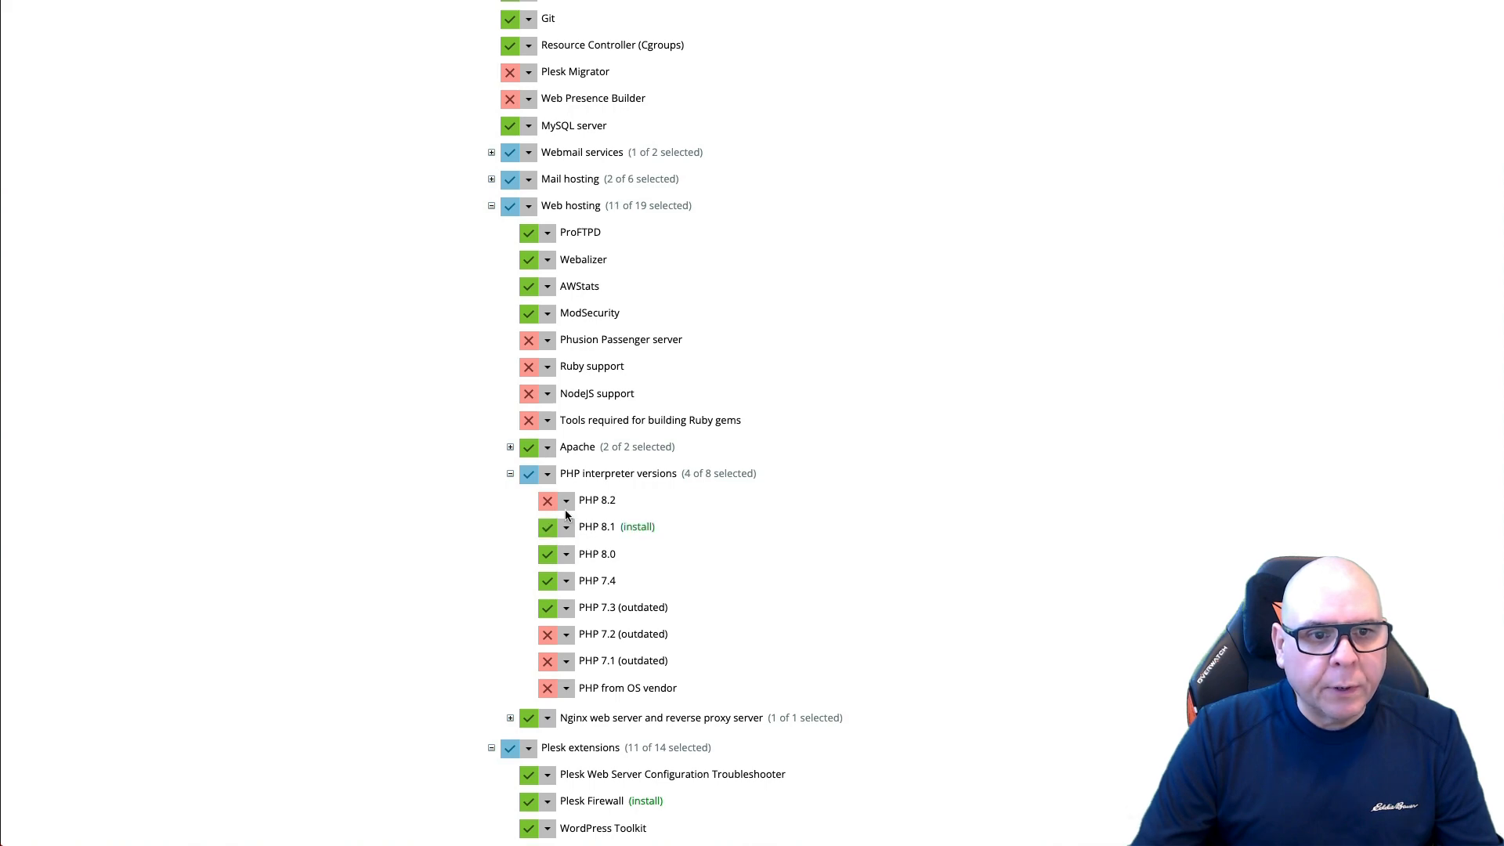
left_click(566, 500)
left_click(569, 527)
scroll(762, 517, "down", 5)
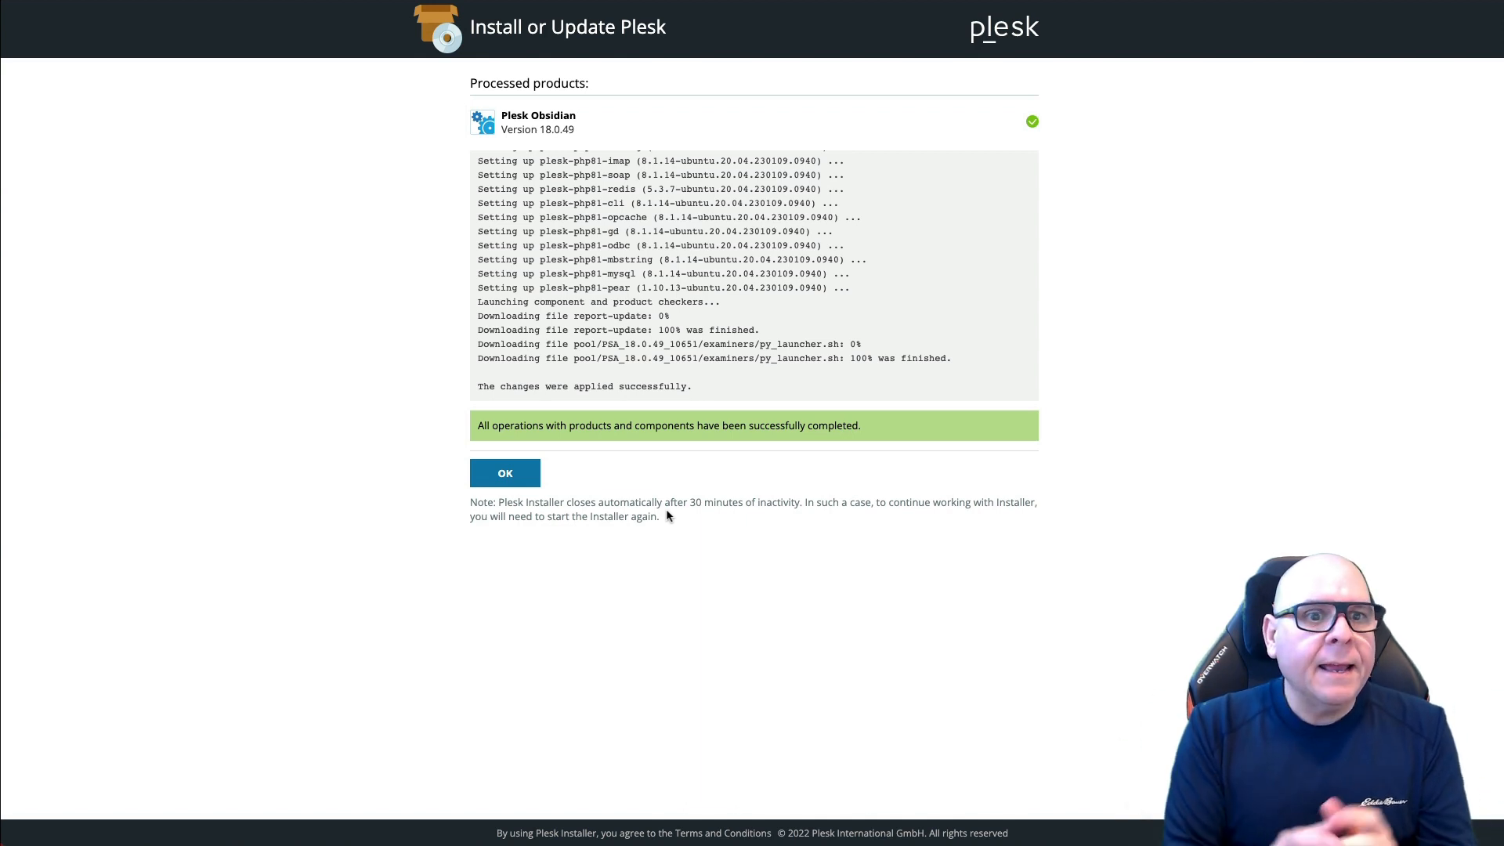
Step: Switch pmconsulting.ca to PHP version 8.0.27 in its PHP settings
left_click(505, 474)
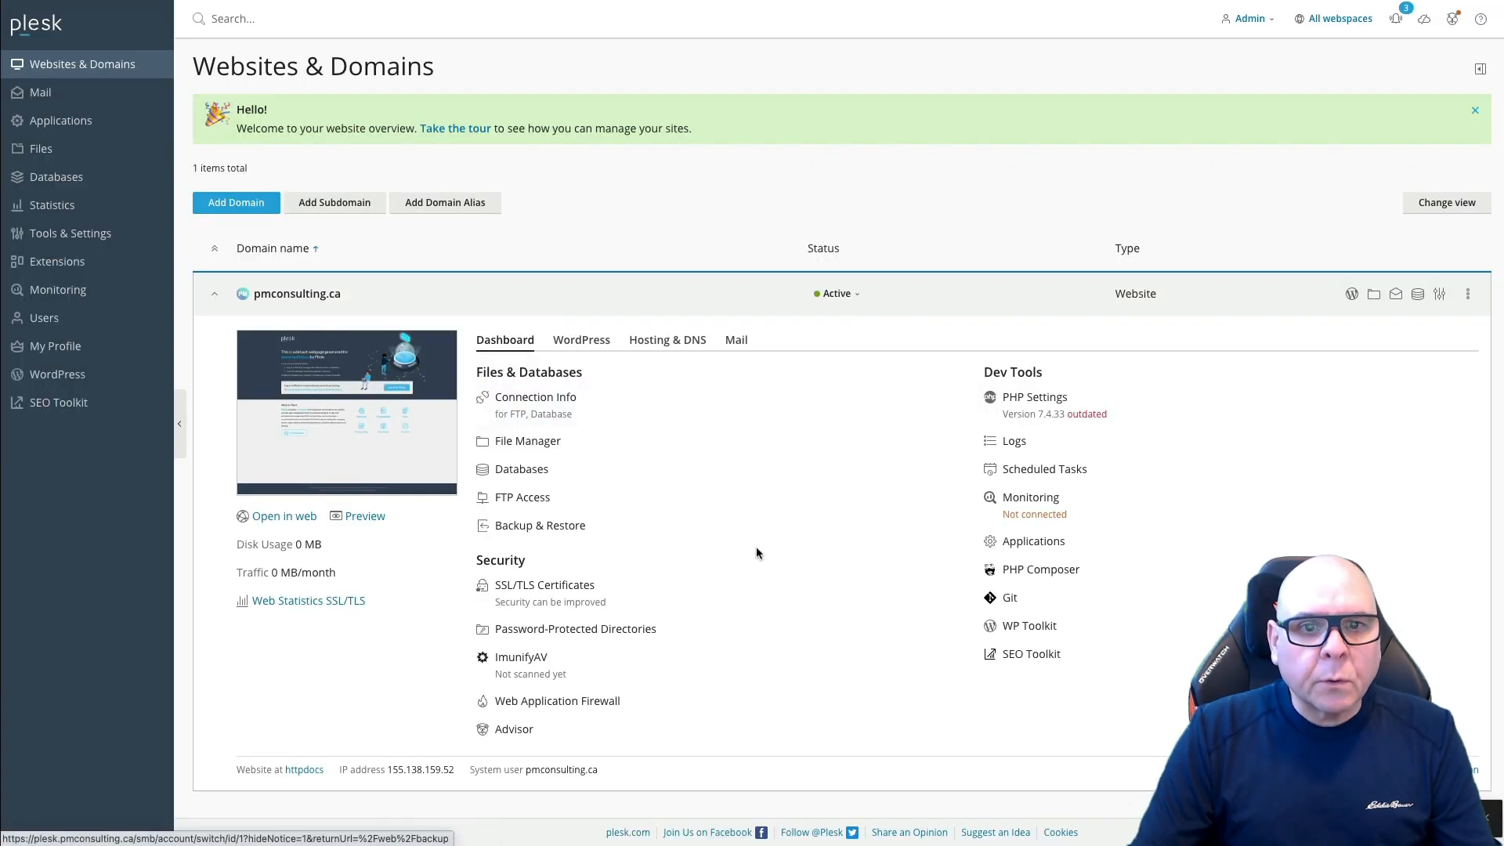
left_click(1040, 409)
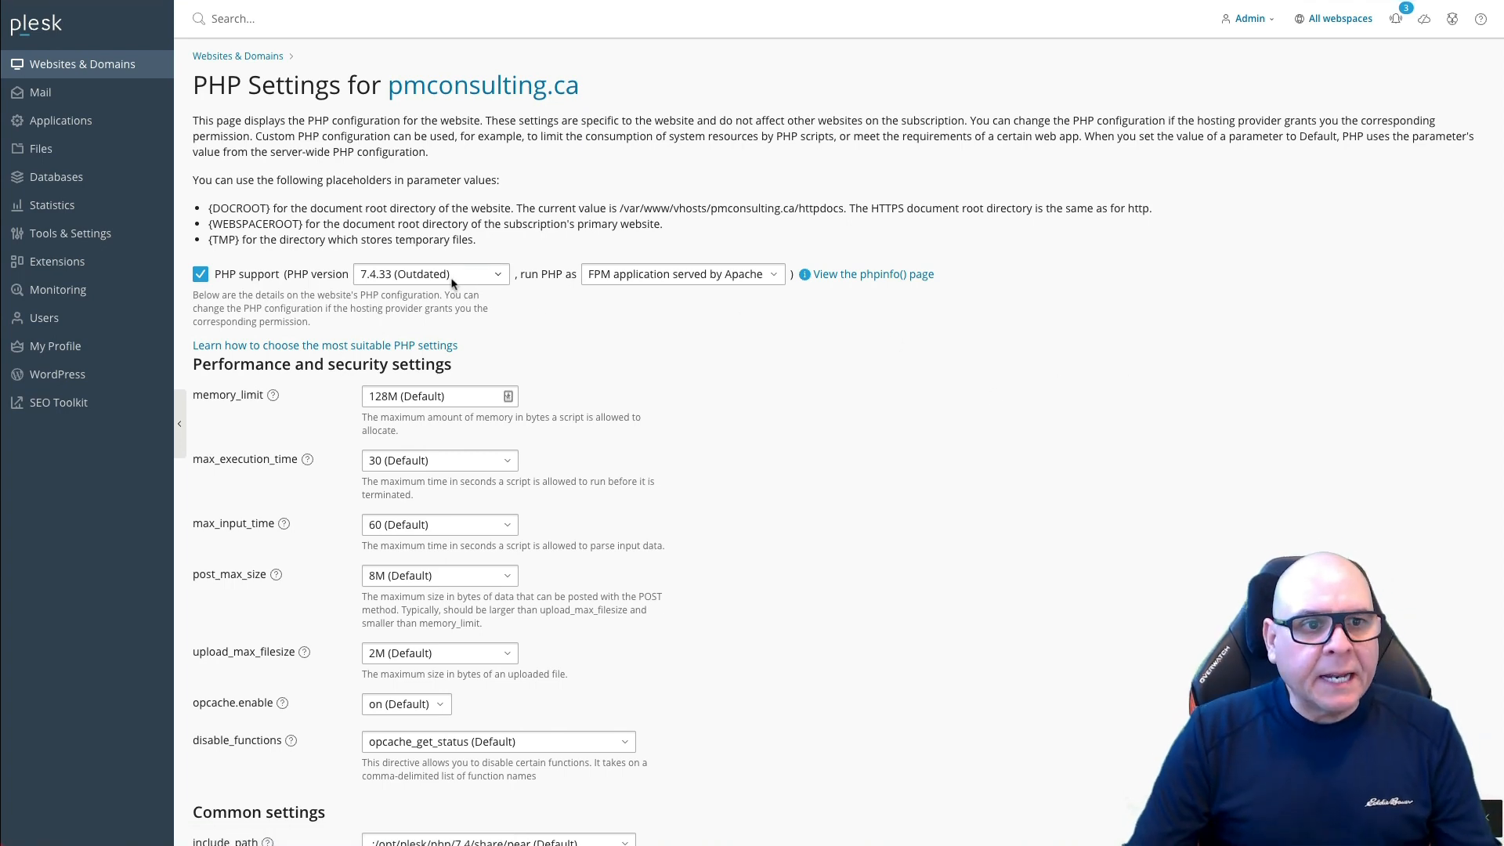
left_click(452, 275)
left_click(416, 360)
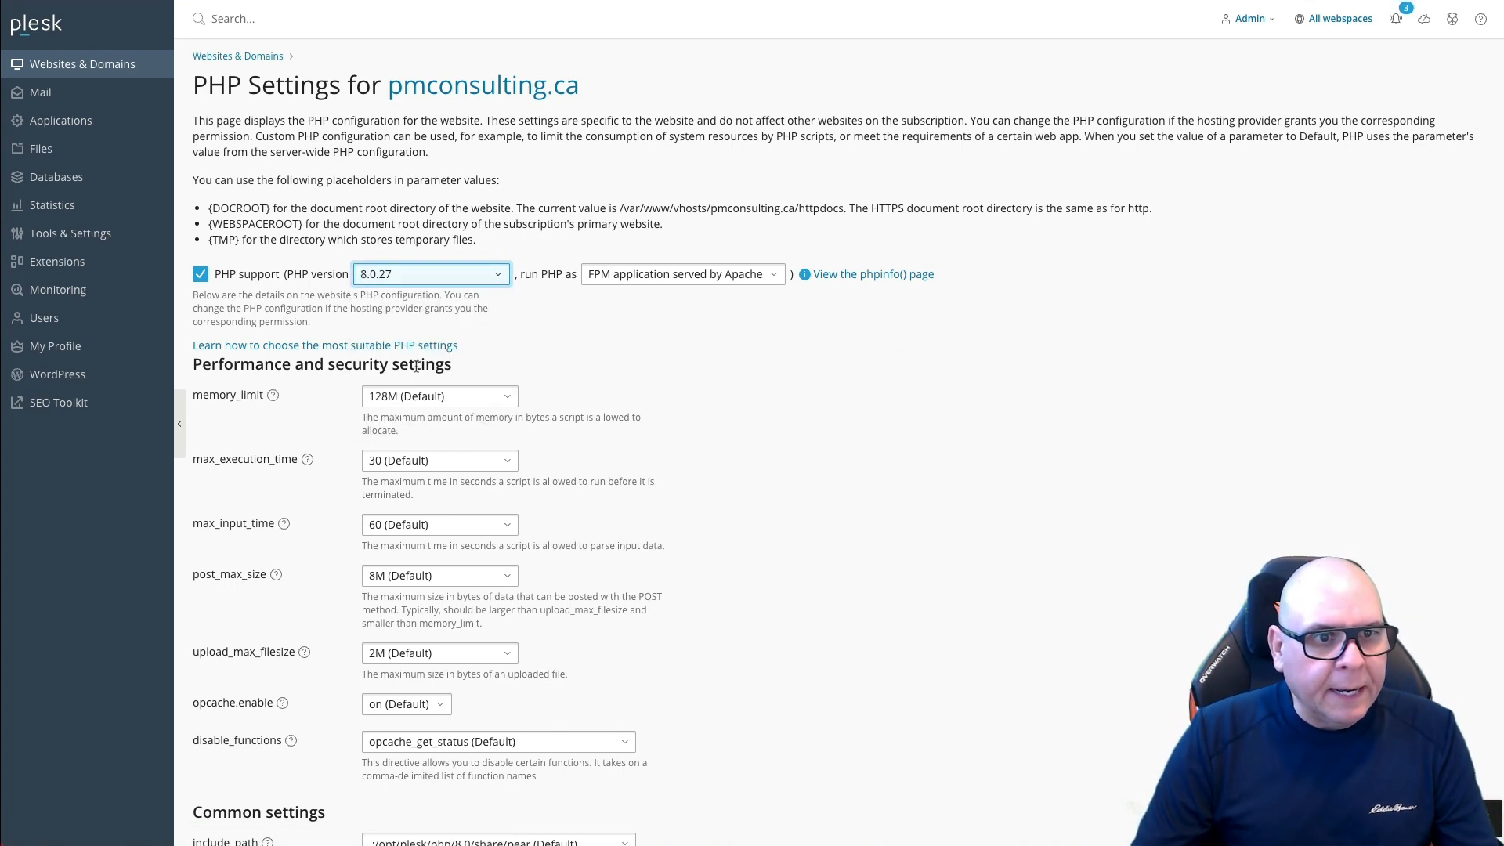
scroll(538, 444, "down", 2)
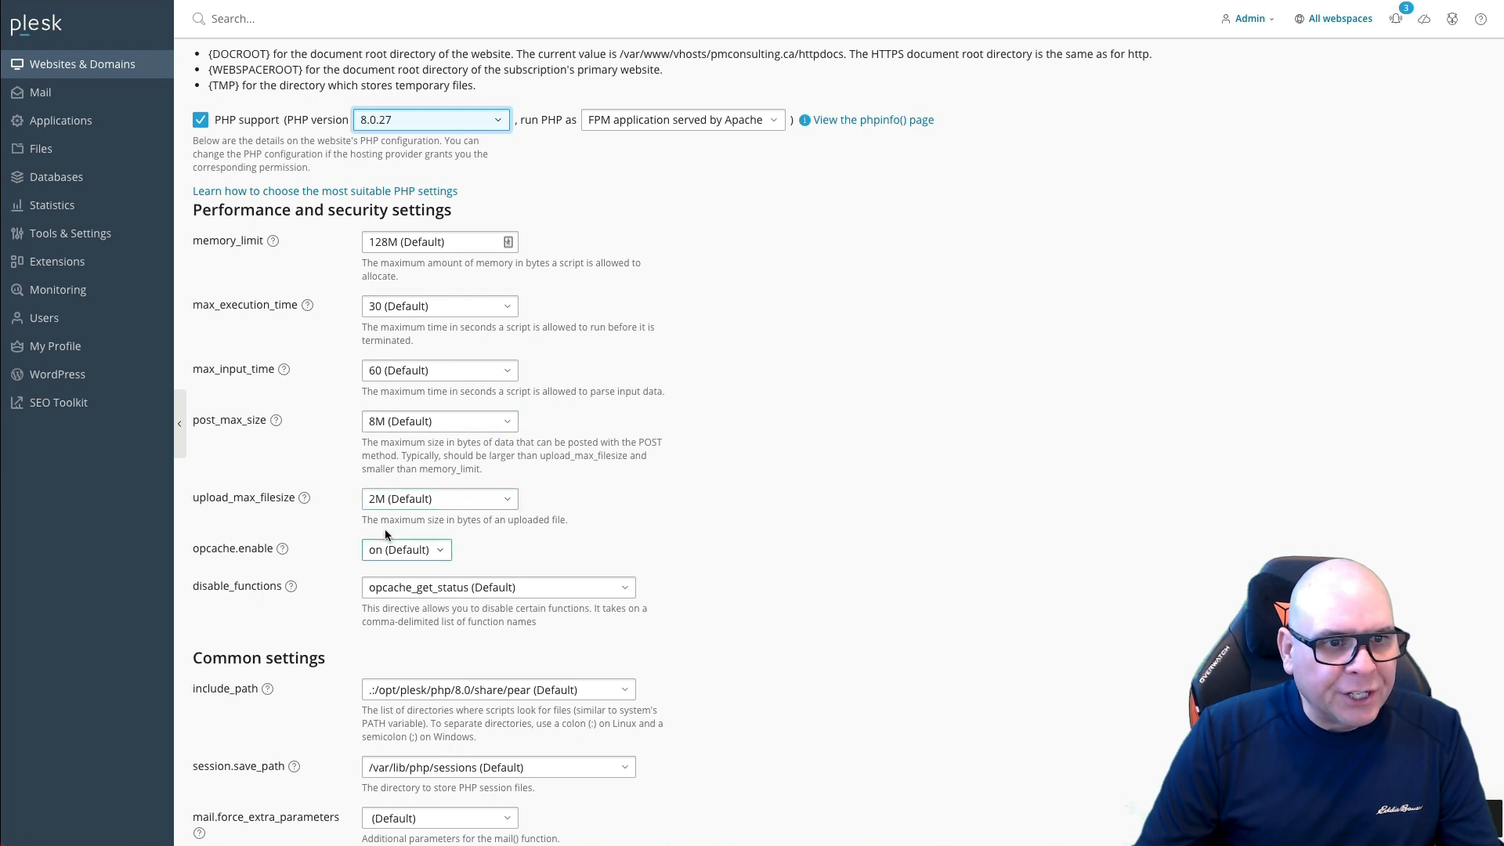
Step: Set upload_max_filesize and post_max_size to 16M and memory_limit to 256M, then save
left_click_drag(377, 495, 365, 497)
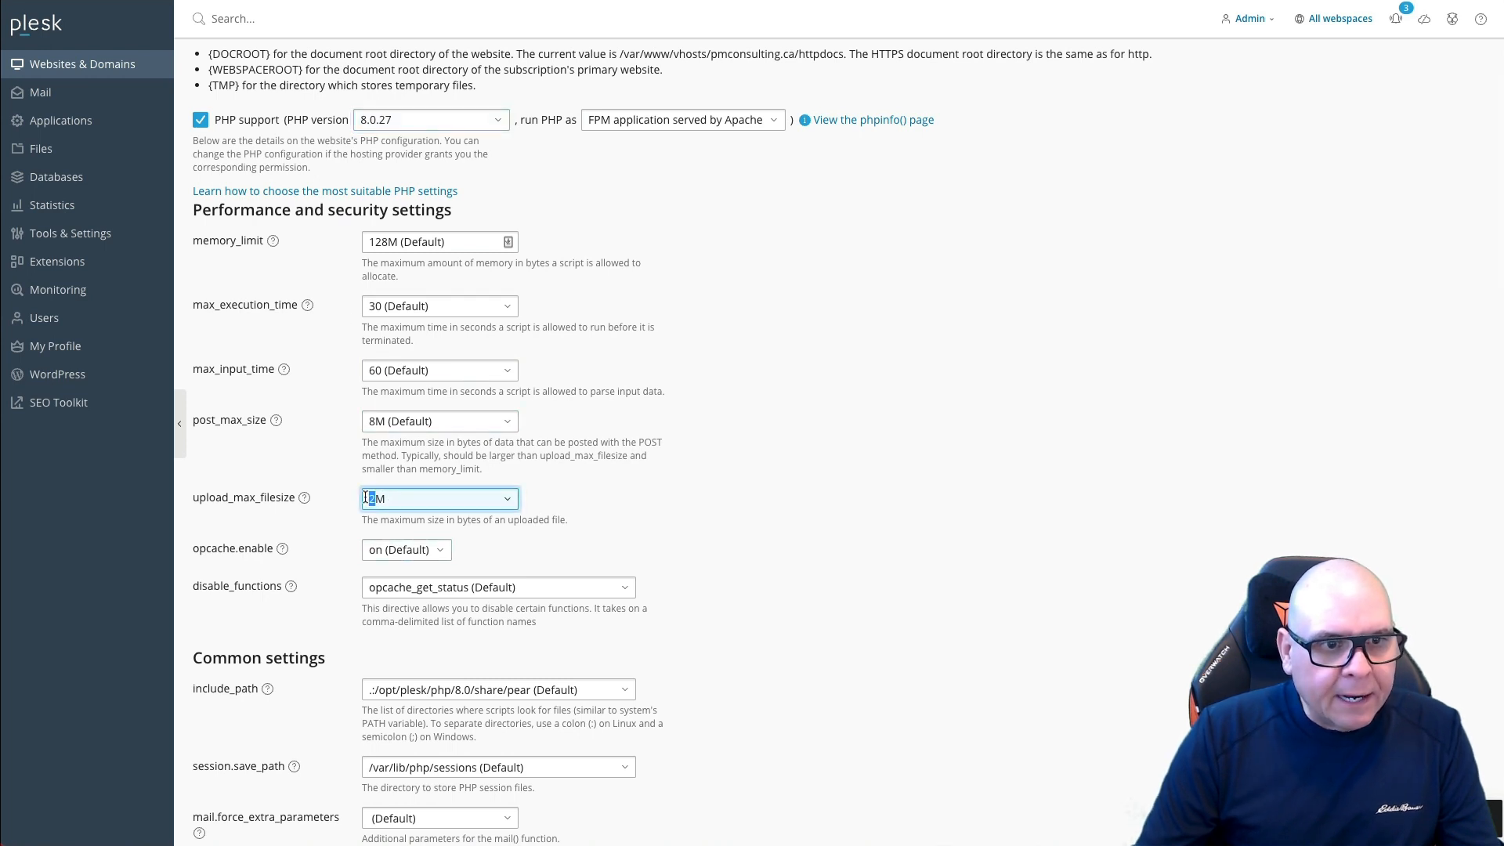
type("16")
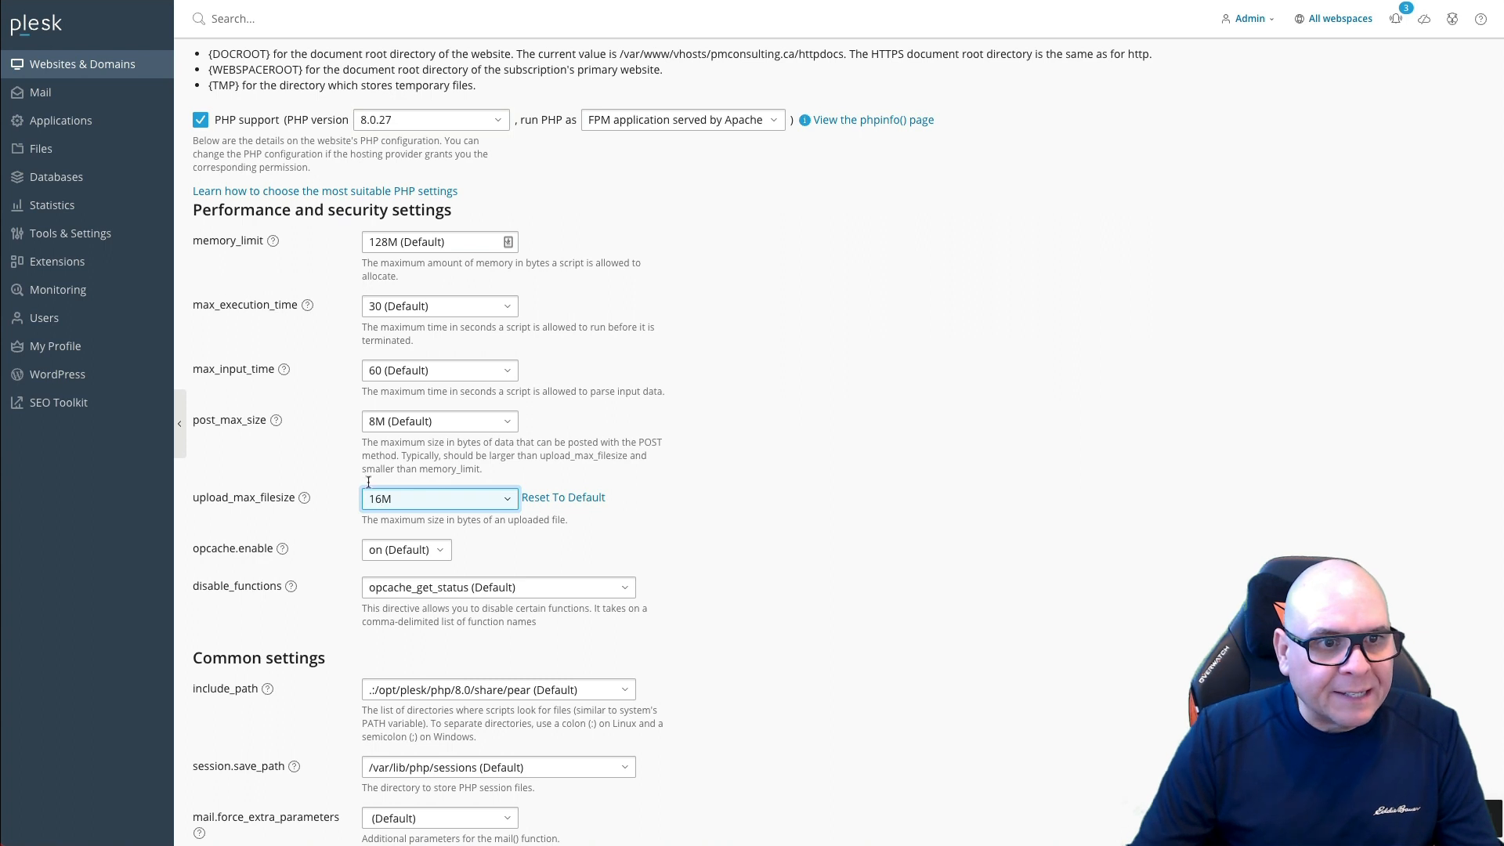
left_click(378, 420)
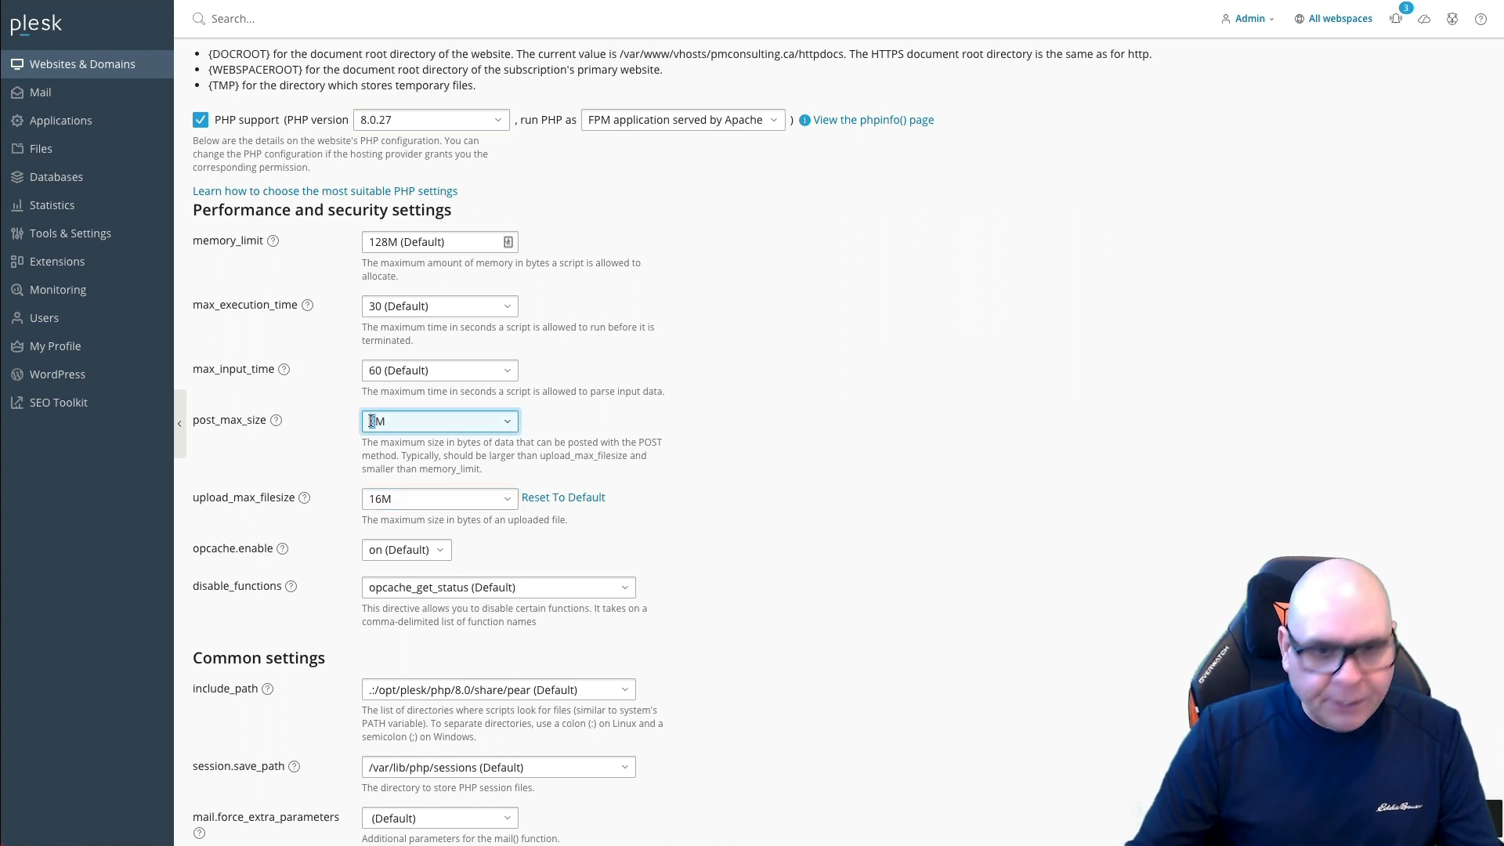
type("16")
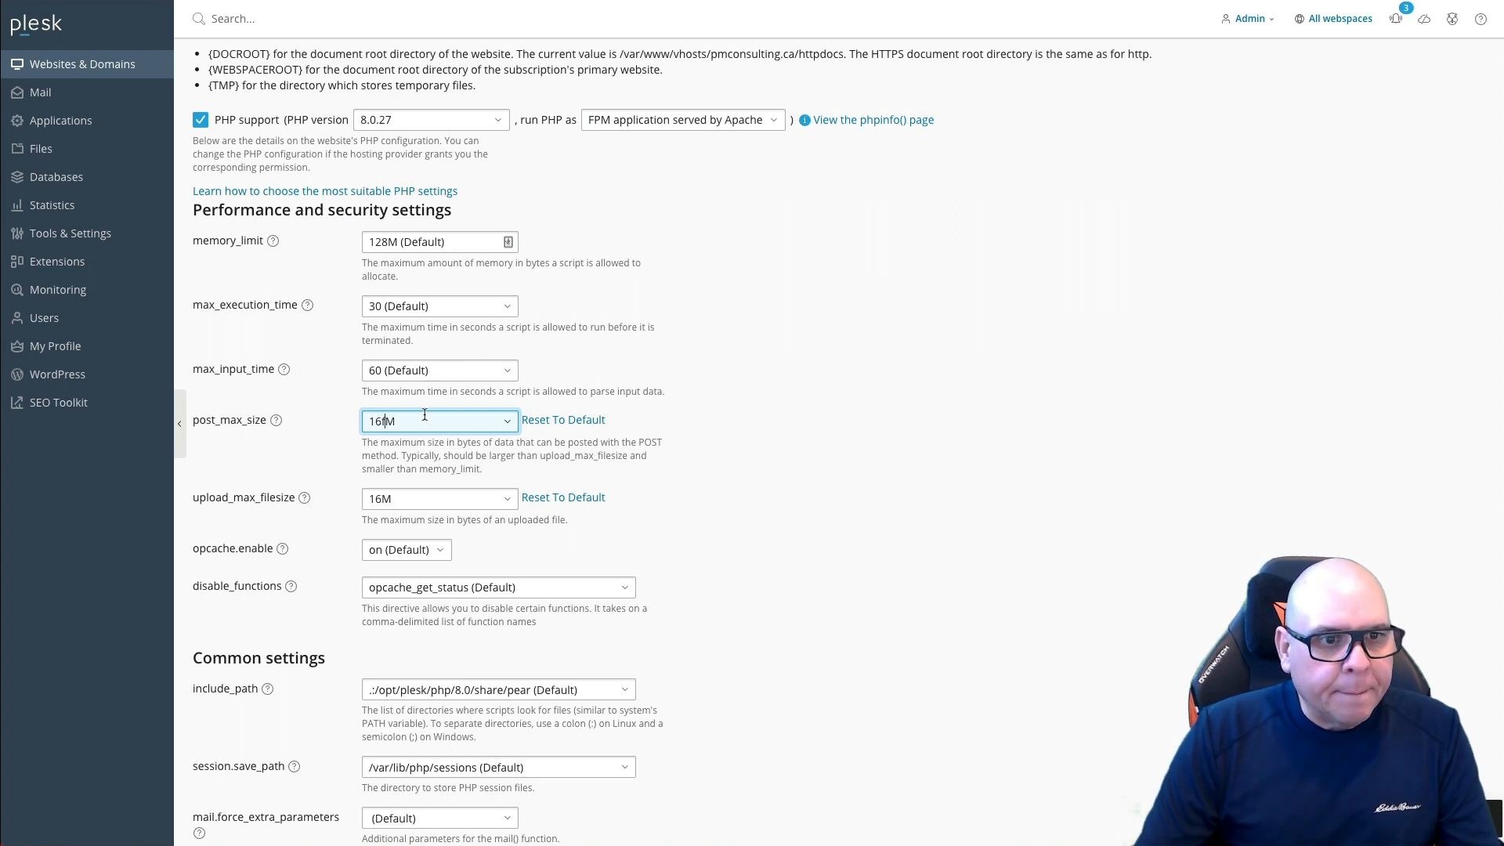
left_click(393, 242)
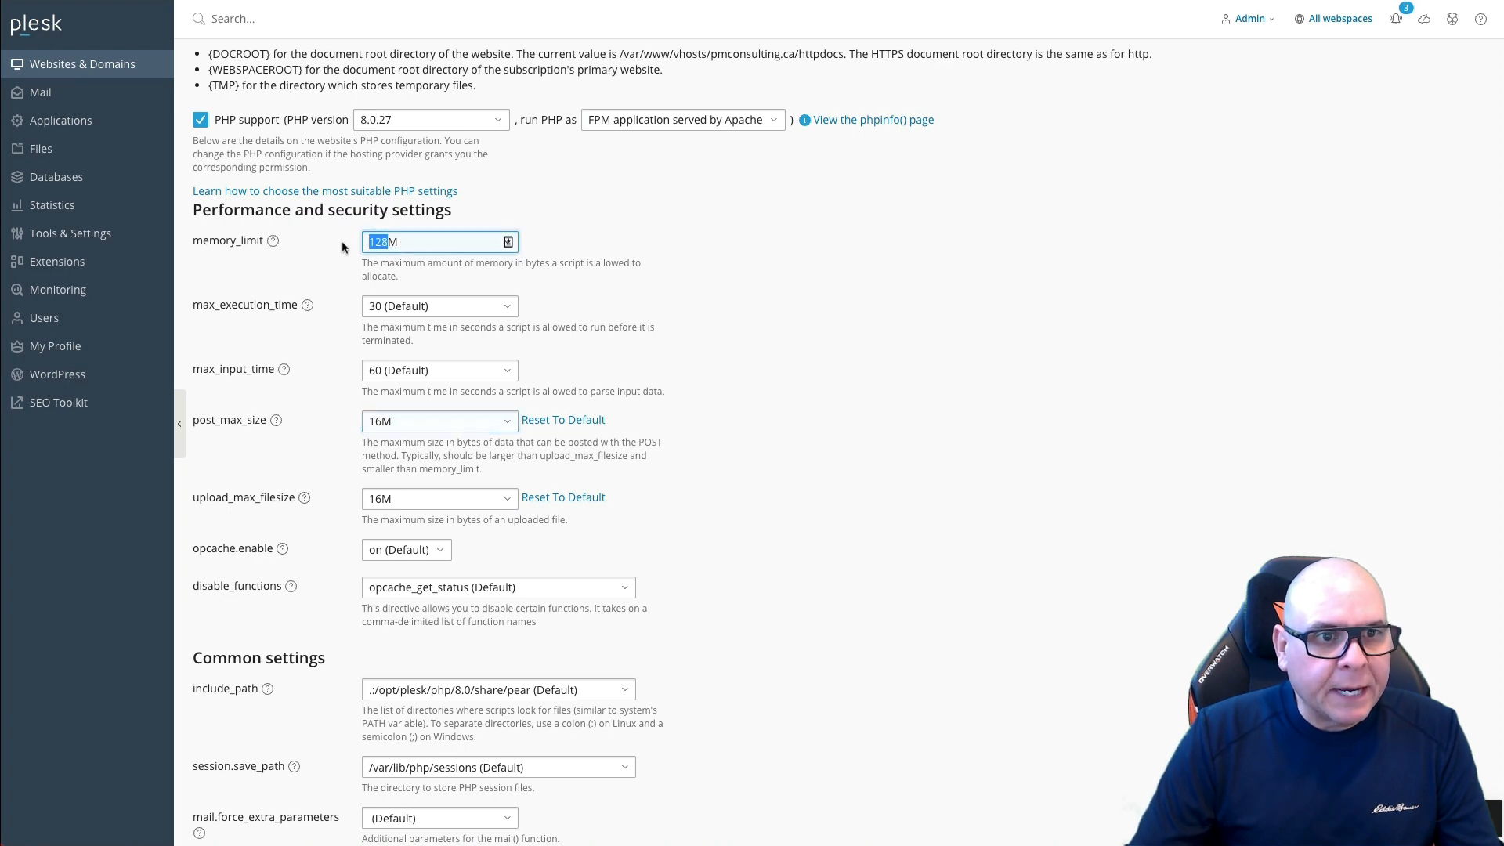
type("26M")
key("Left")
key("Left")
type("5")
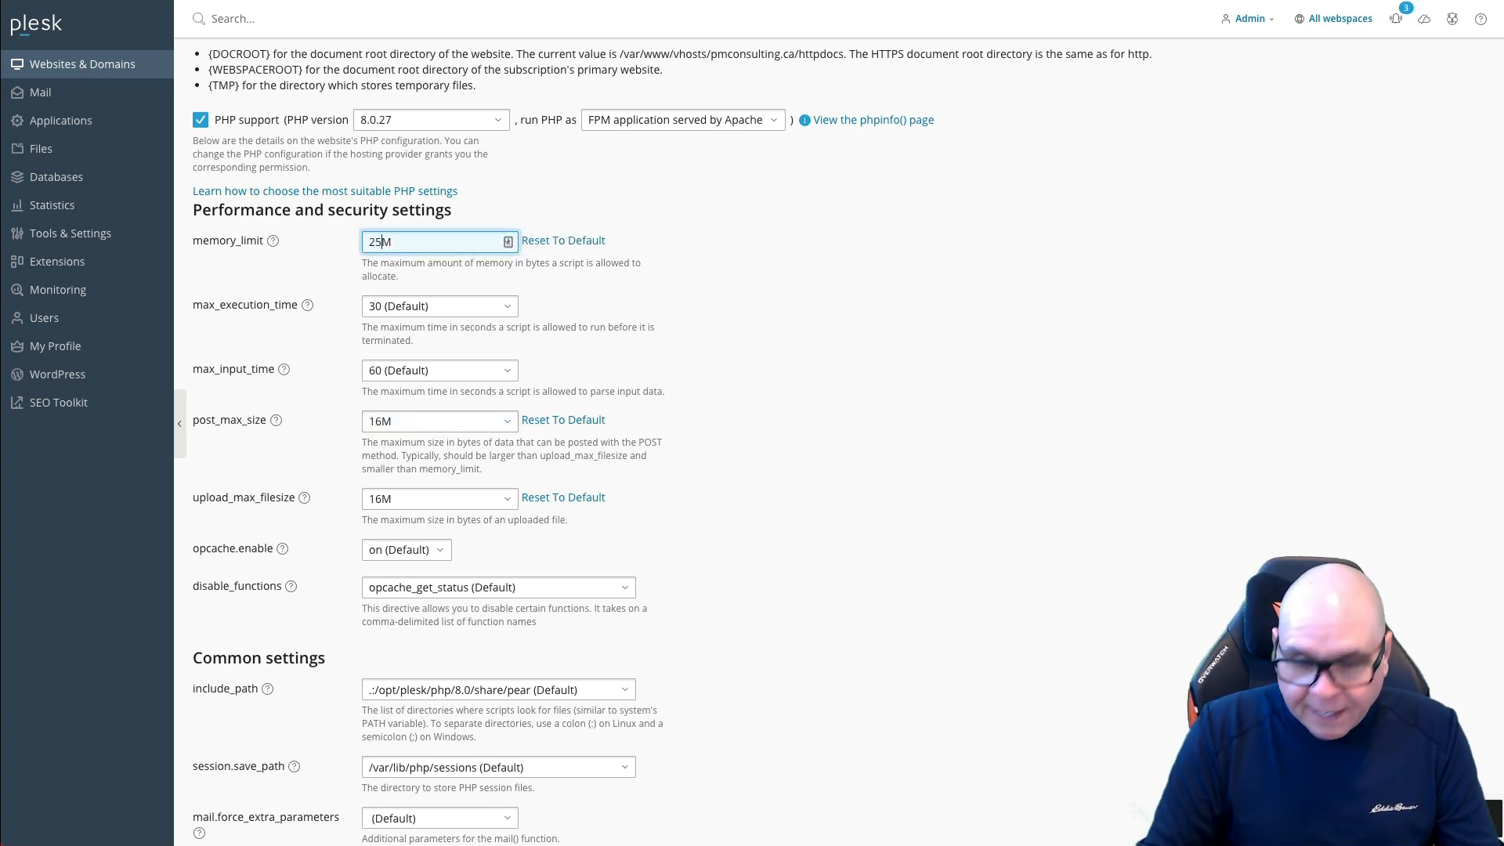
scroll(691, 469, "down", 5)
scroll(563, 586, "down", 6)
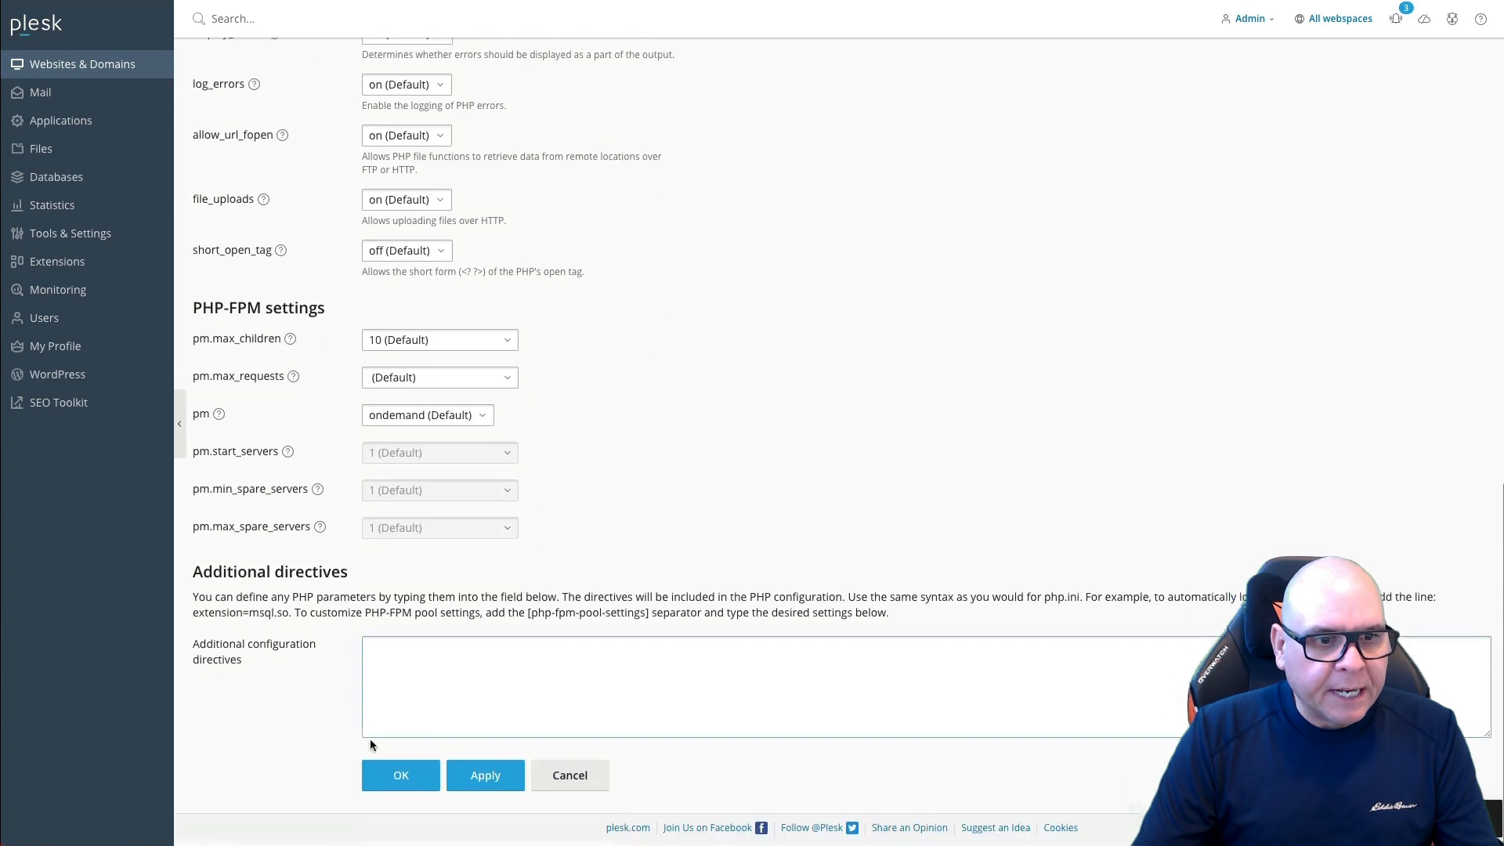
left_click(413, 775)
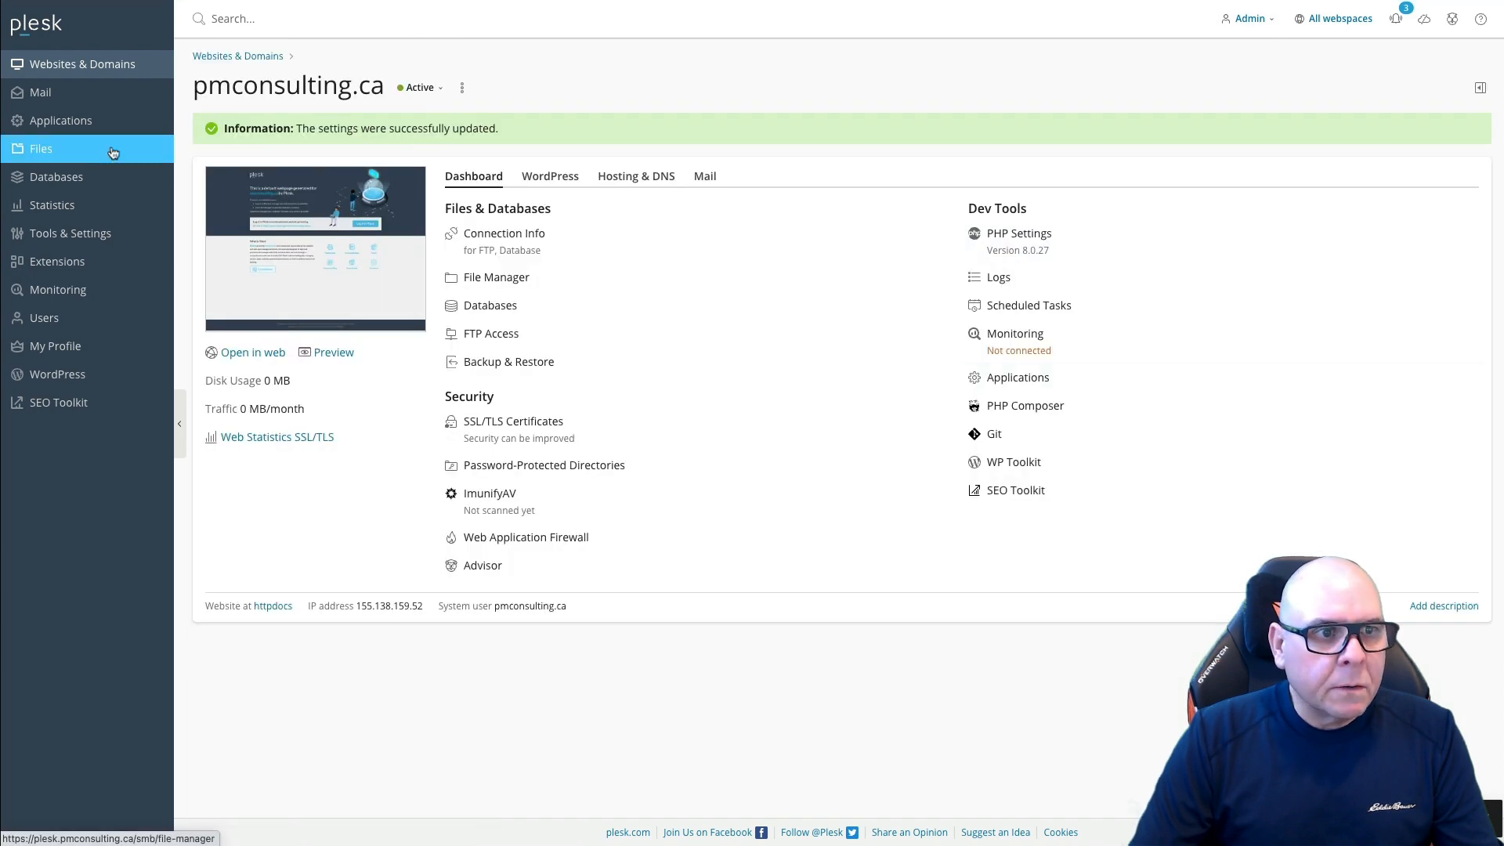
Step: Browse the Plesk Firewall's rules under Tools & Settings, then return to Websites & Domains
left_click(67, 234)
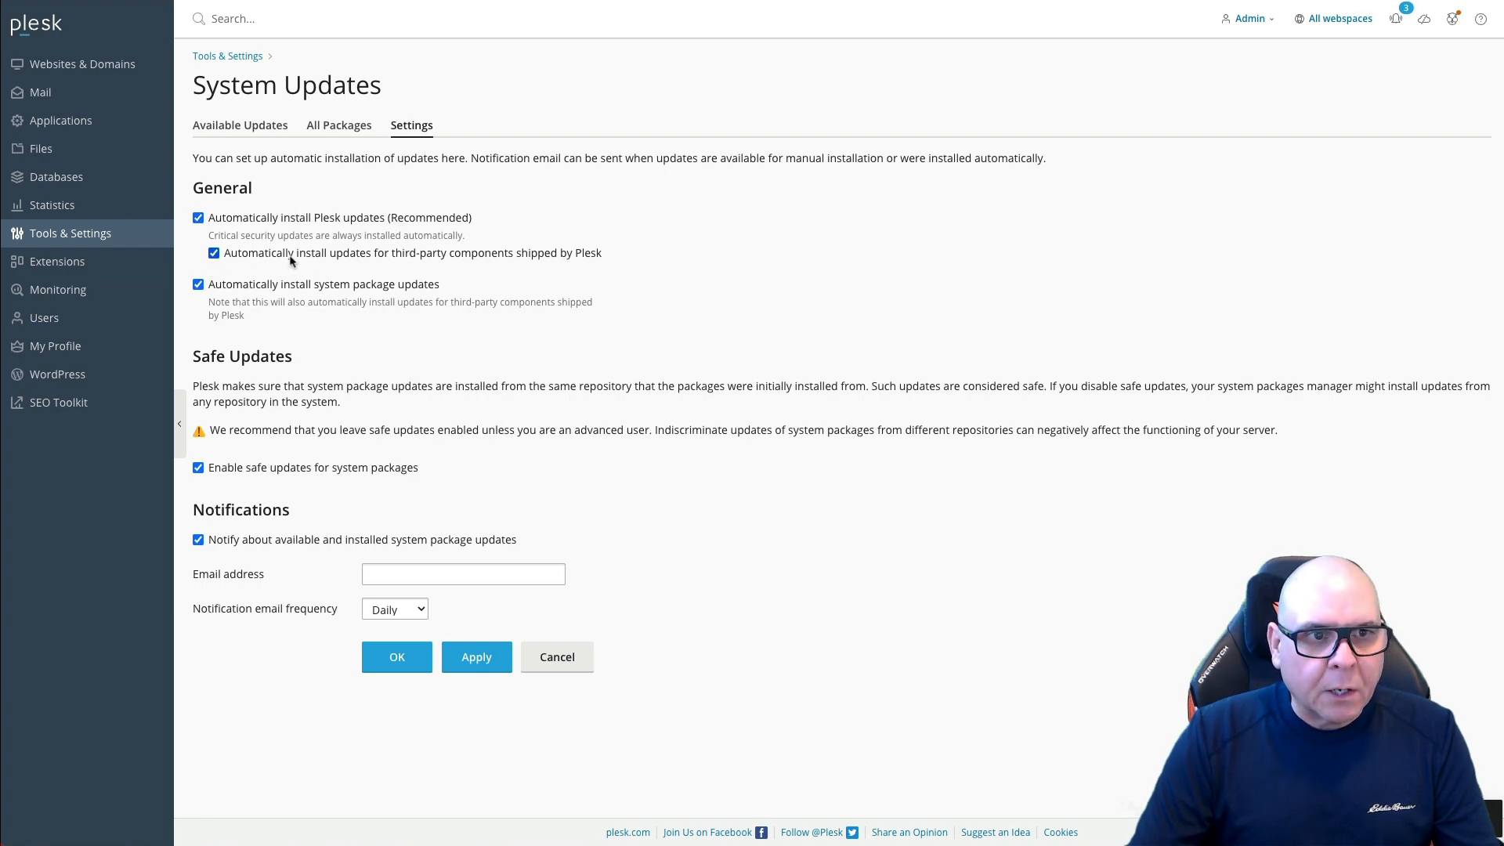
left_click(81, 233)
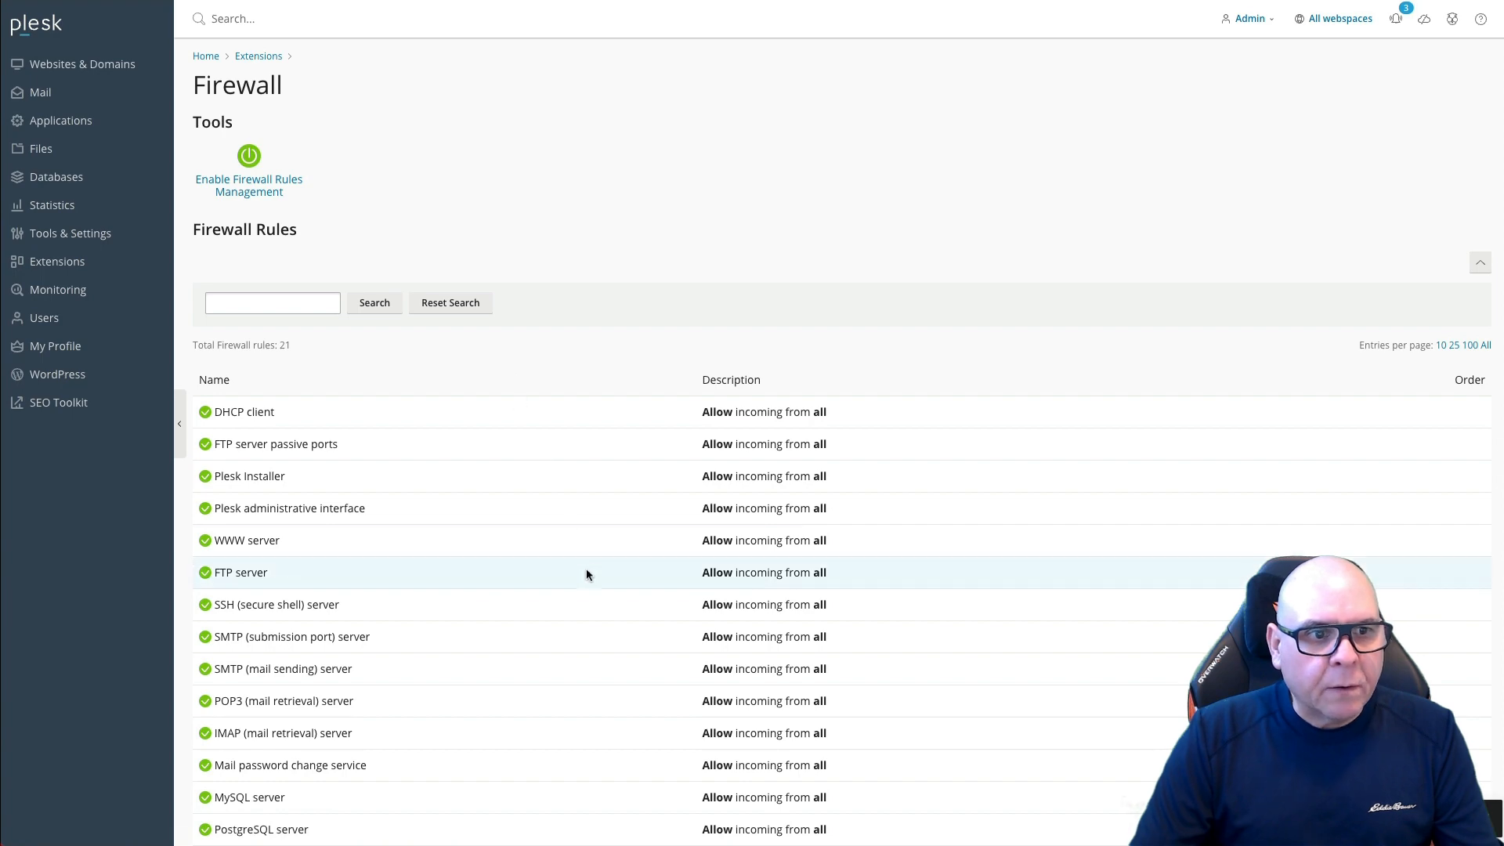
scroll(586, 567, "down", 4)
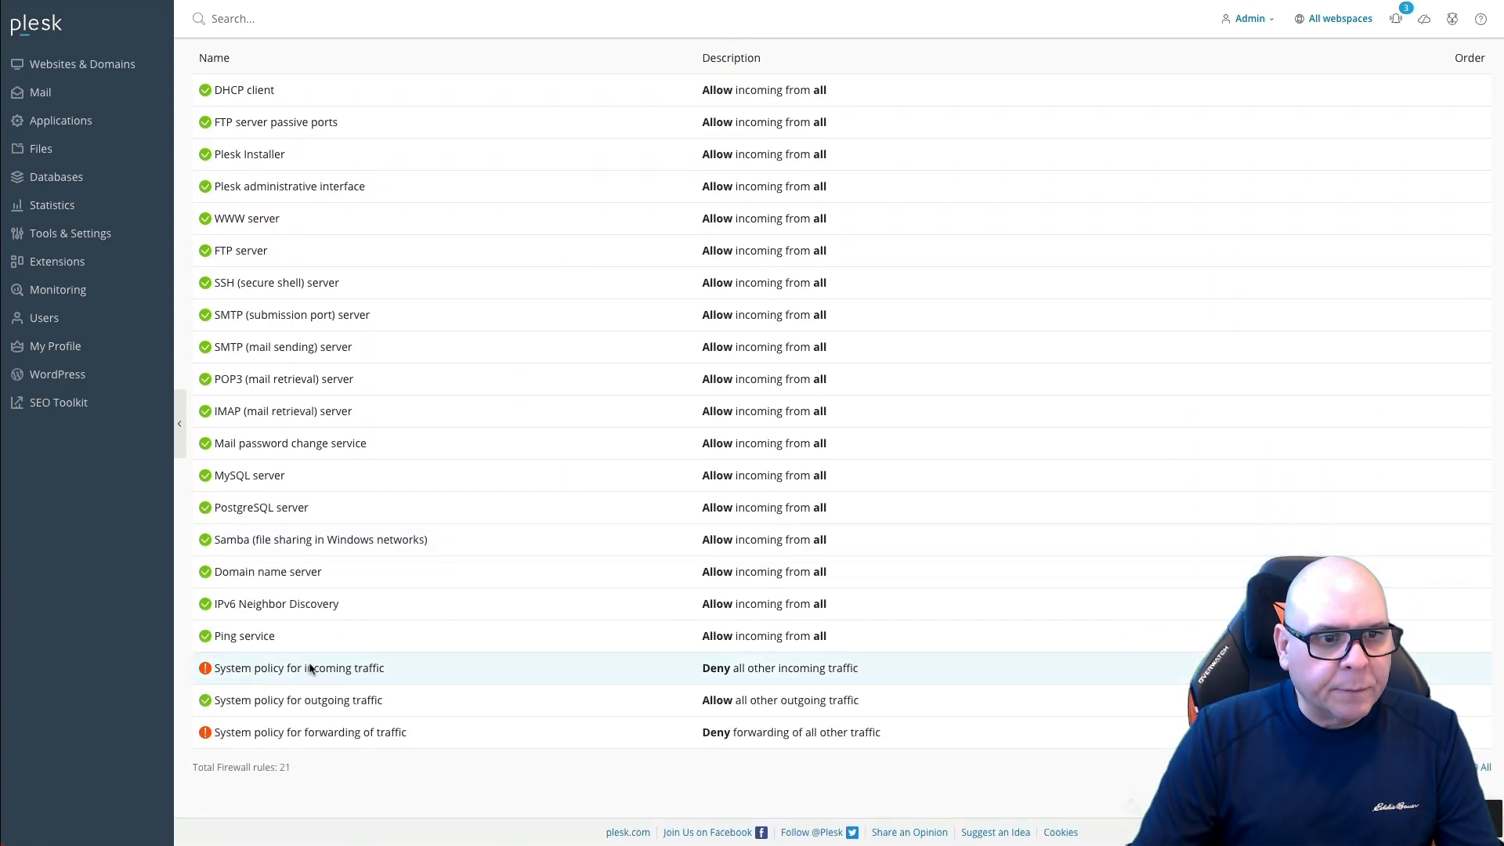
scroll(482, 650, "up", 4)
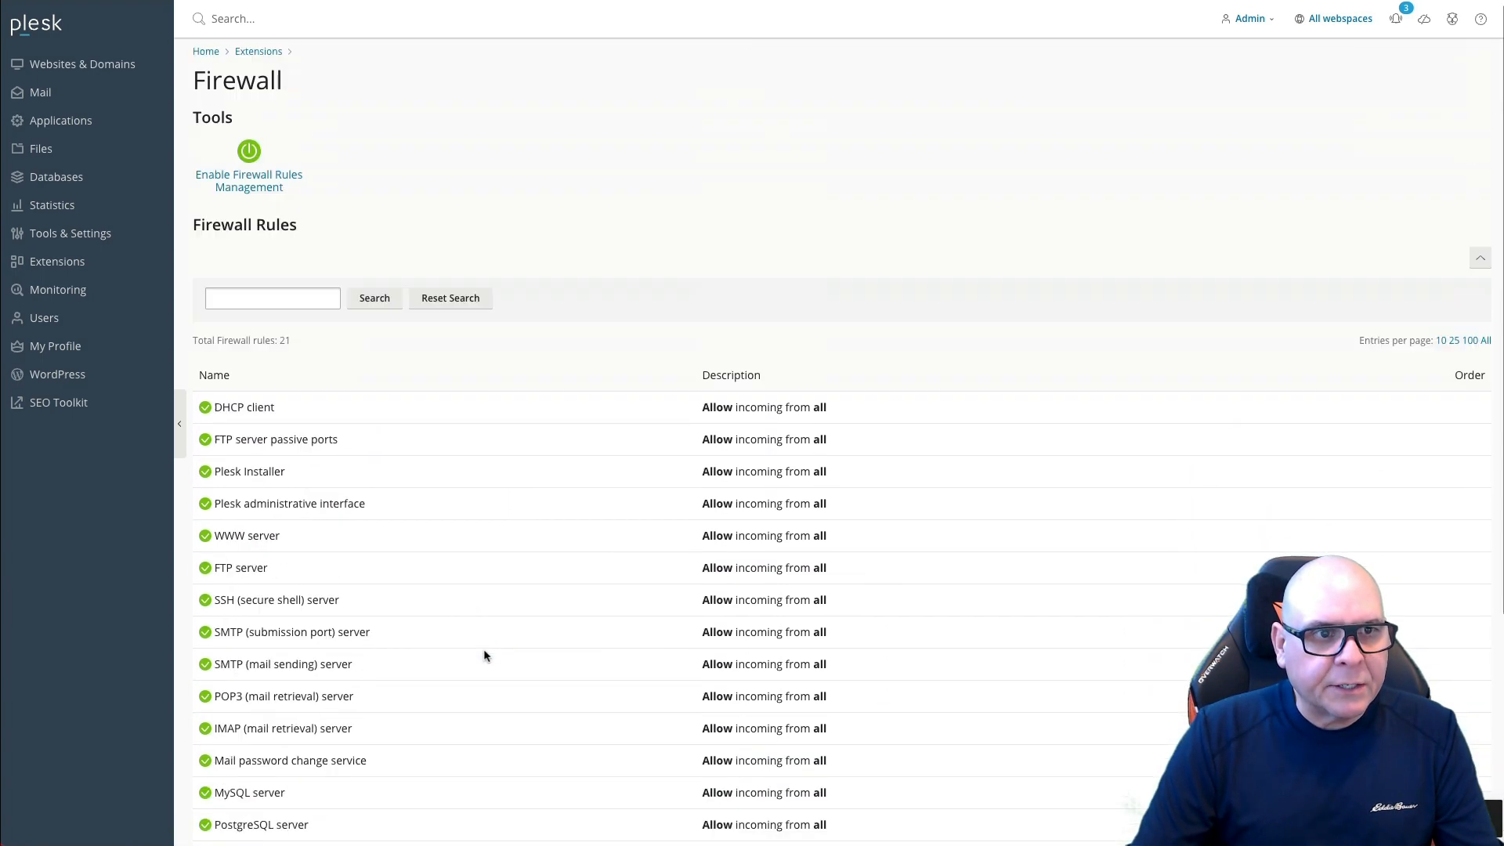
left_click(118, 69)
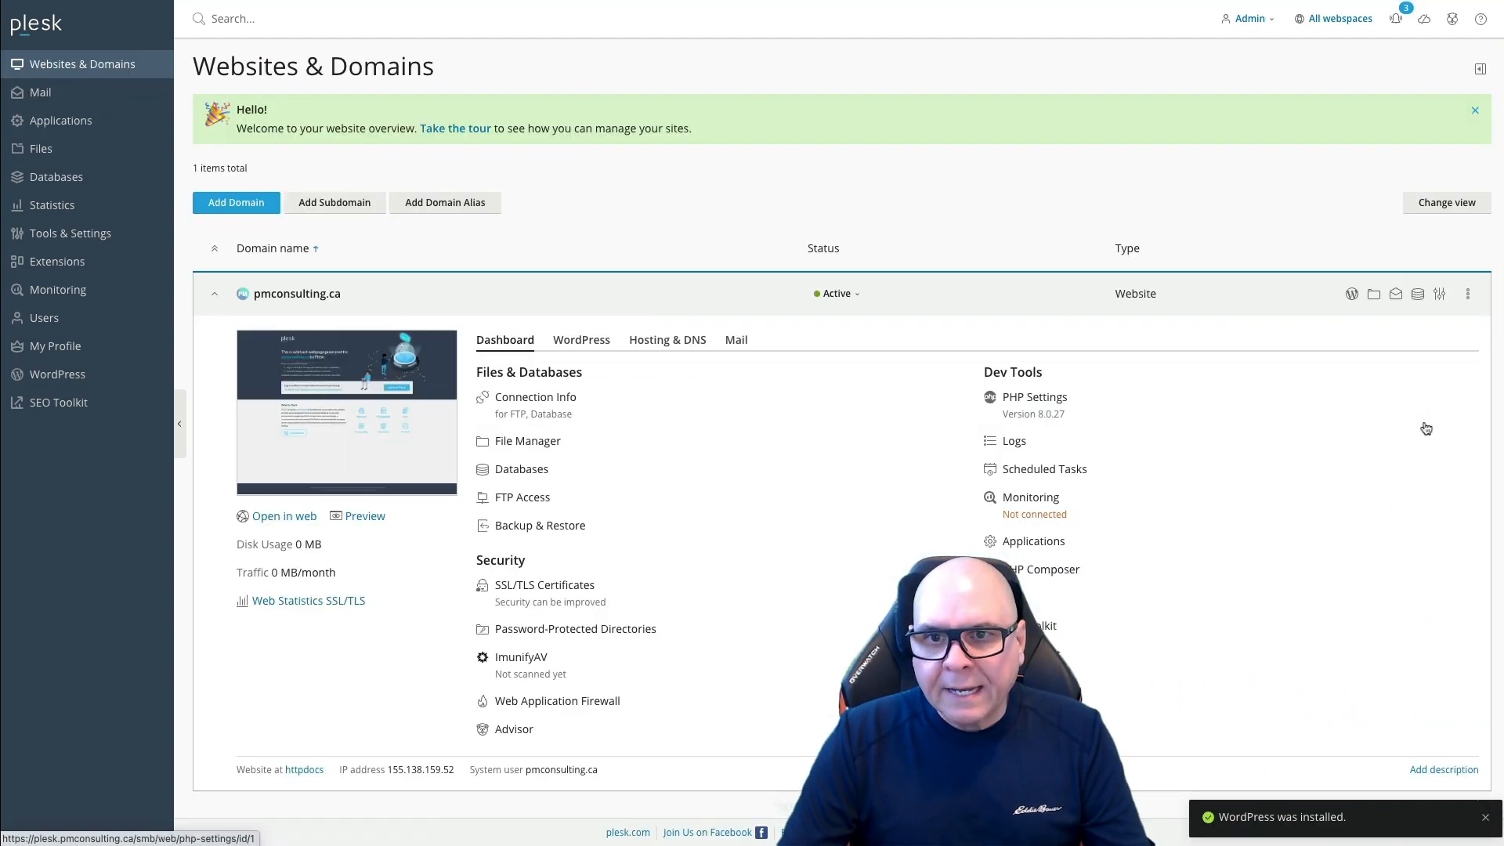
Step: Show the System Overview panel and confirm Backup Manager lists no backups for pmconsulting.ca
left_click(1480, 69)
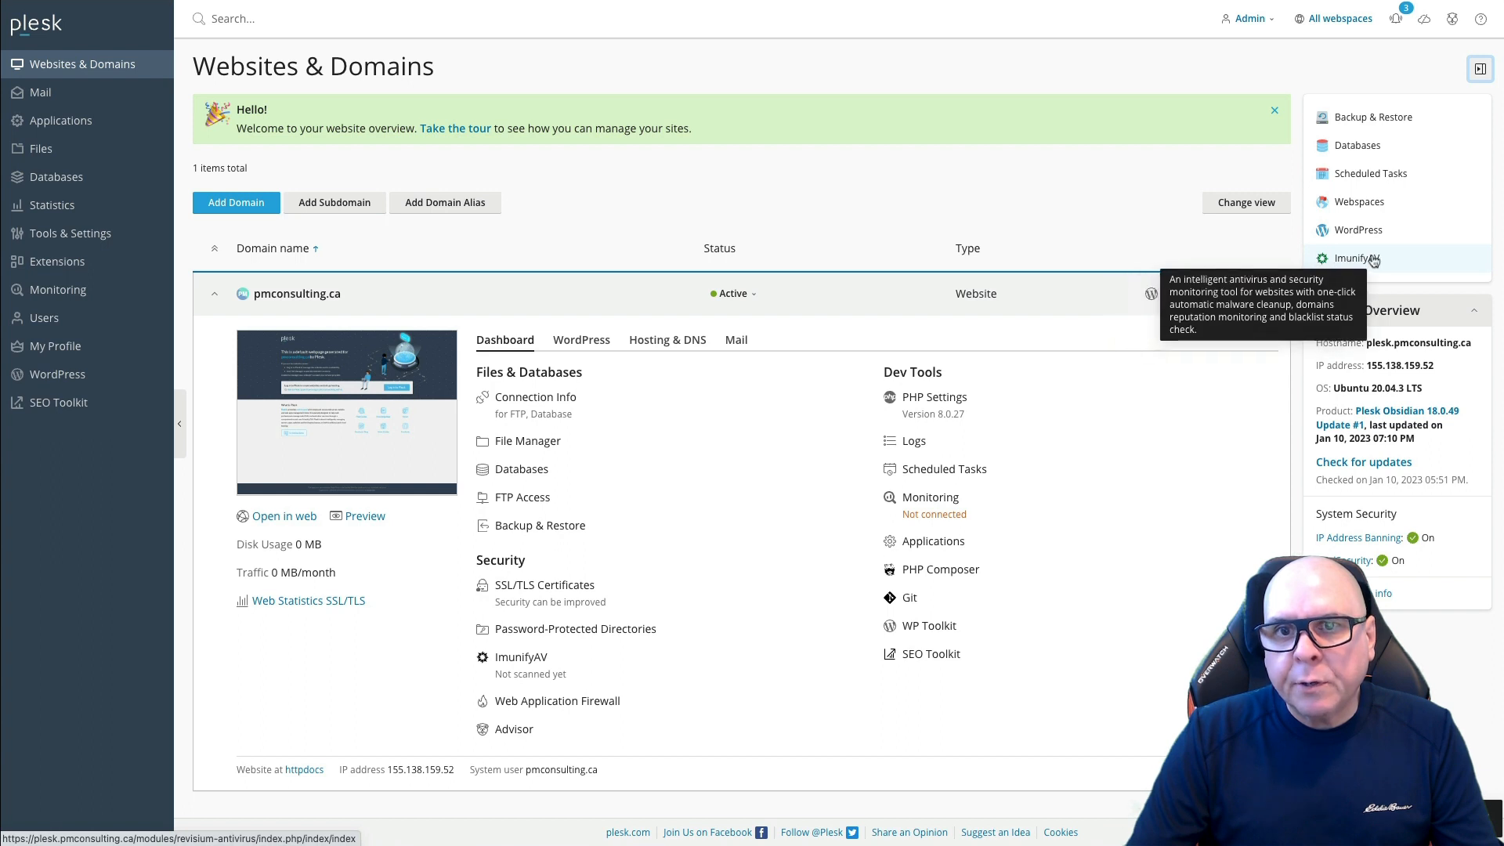
left_click(1373, 119)
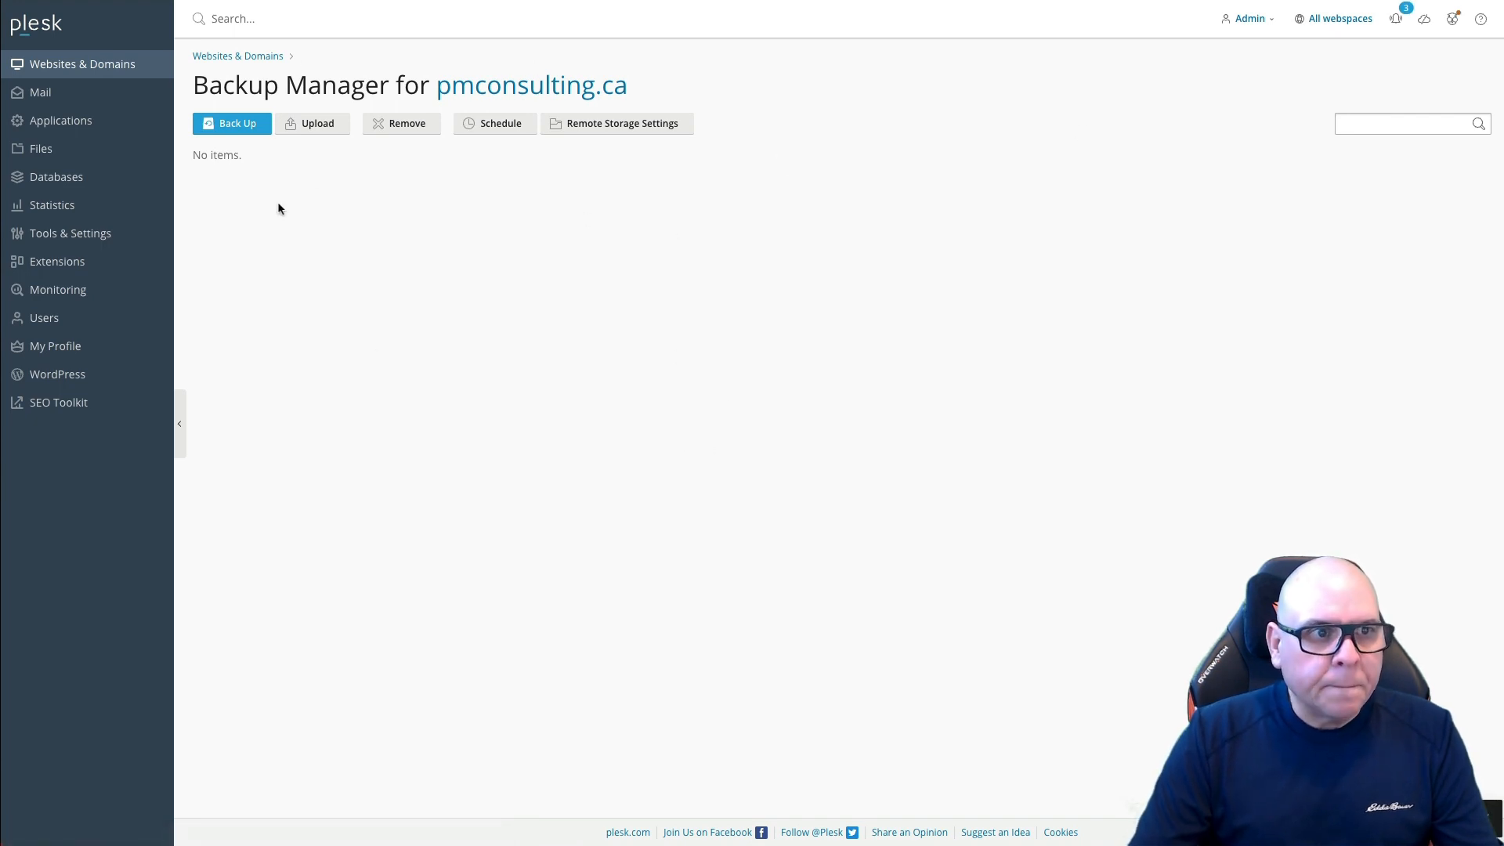
left_click(77, 72)
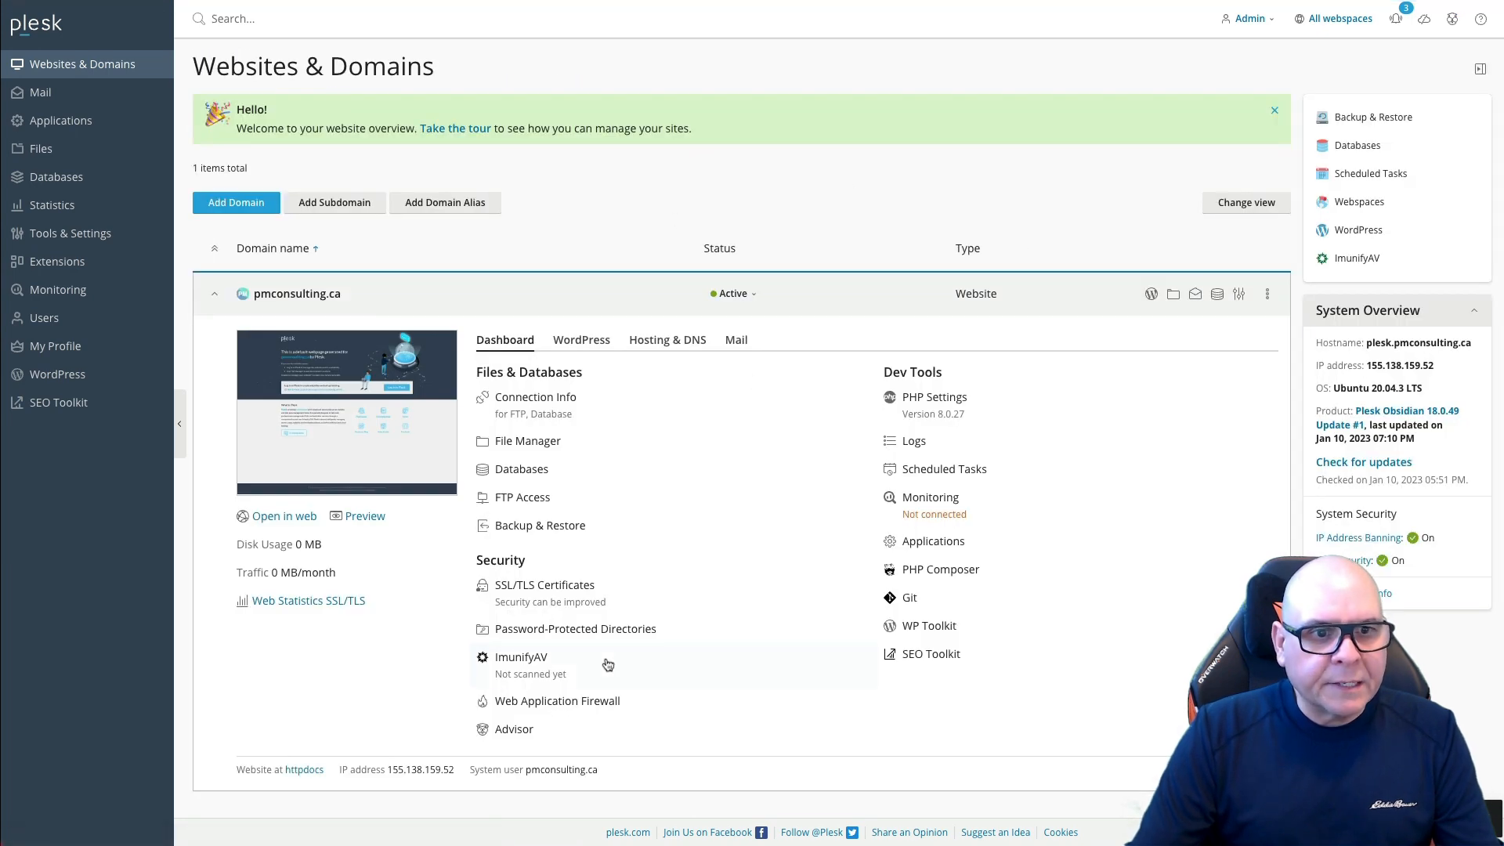
Step: Enable HSTS, Keep websites secured and OCSP Stapling for pmconsulting.ca's certificate
left_click(539, 588)
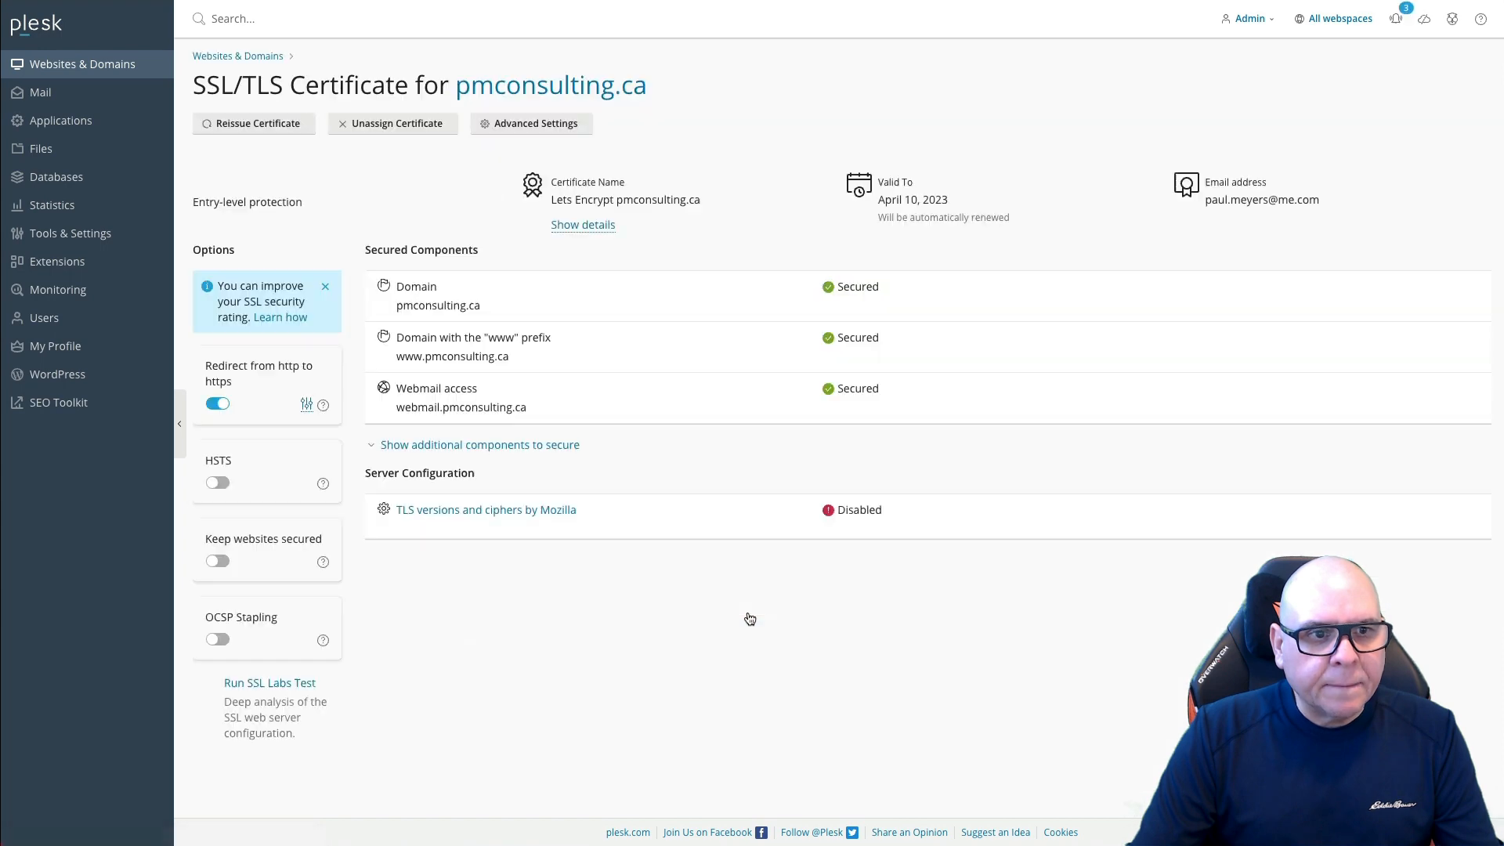
left_click(217, 491)
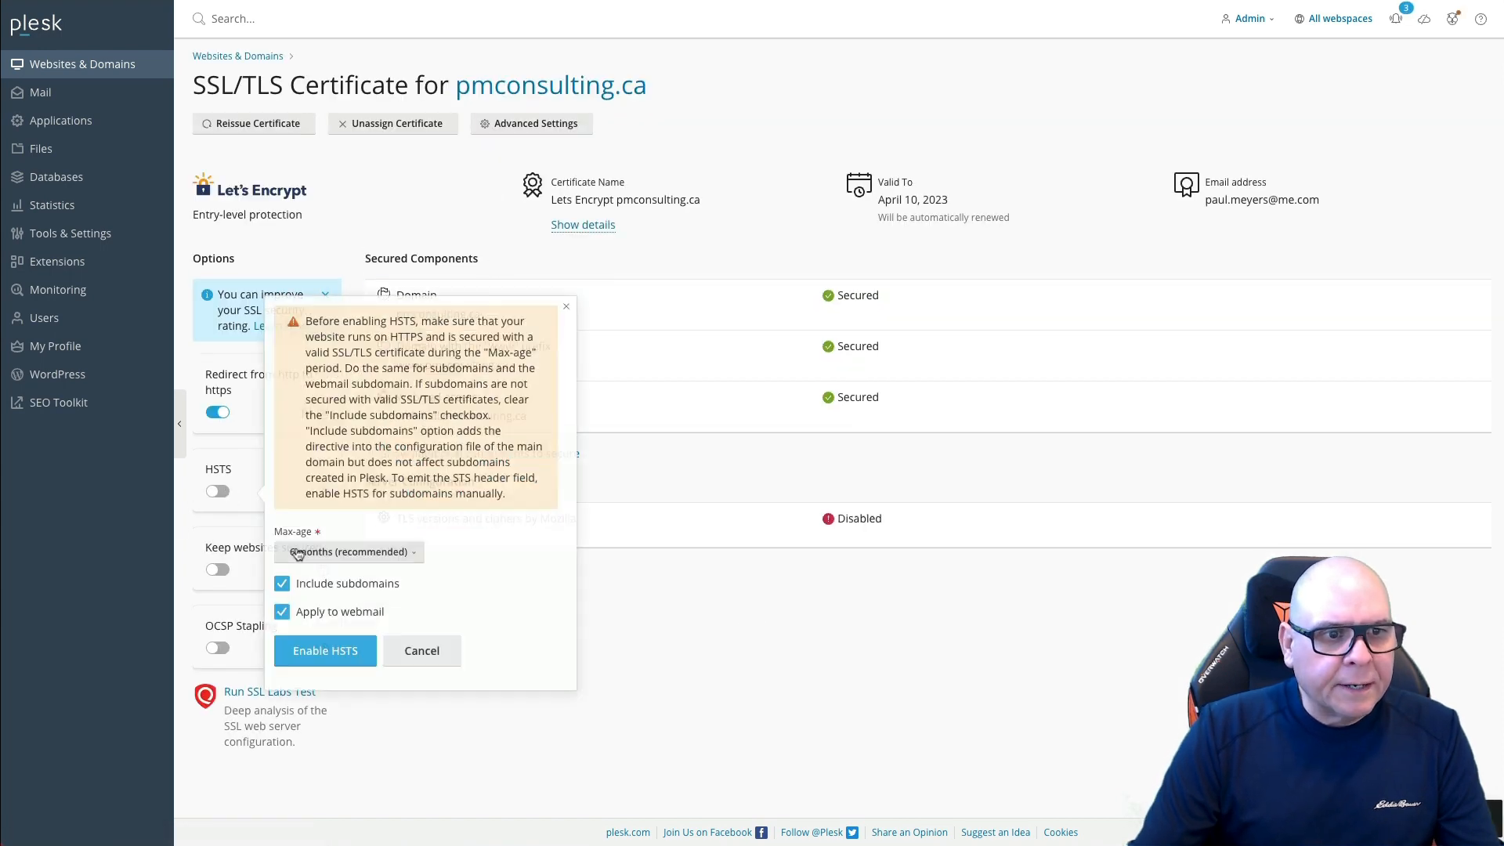
left_click(329, 651)
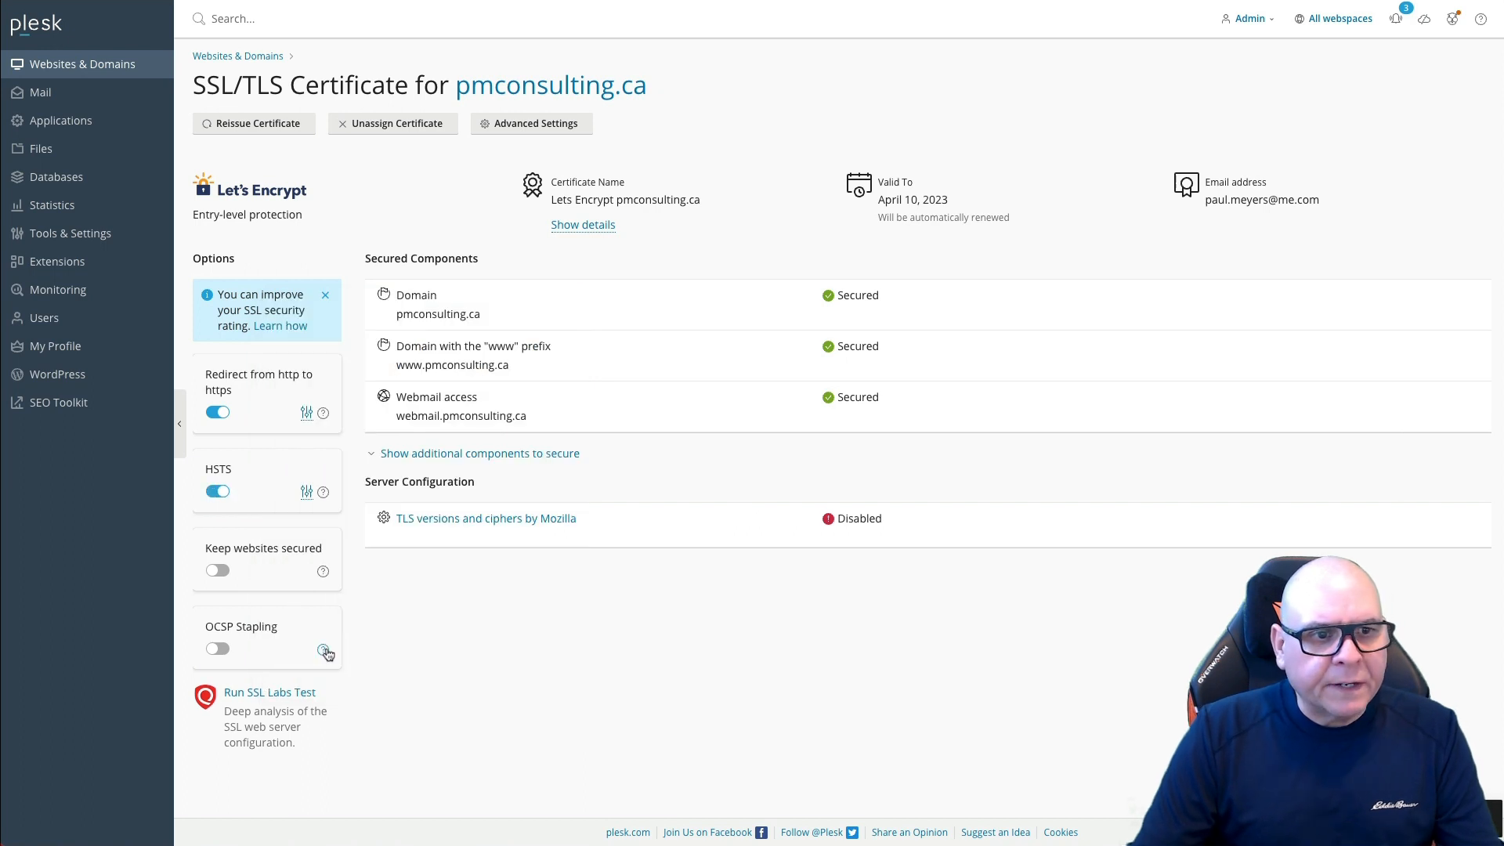
left_click(220, 570)
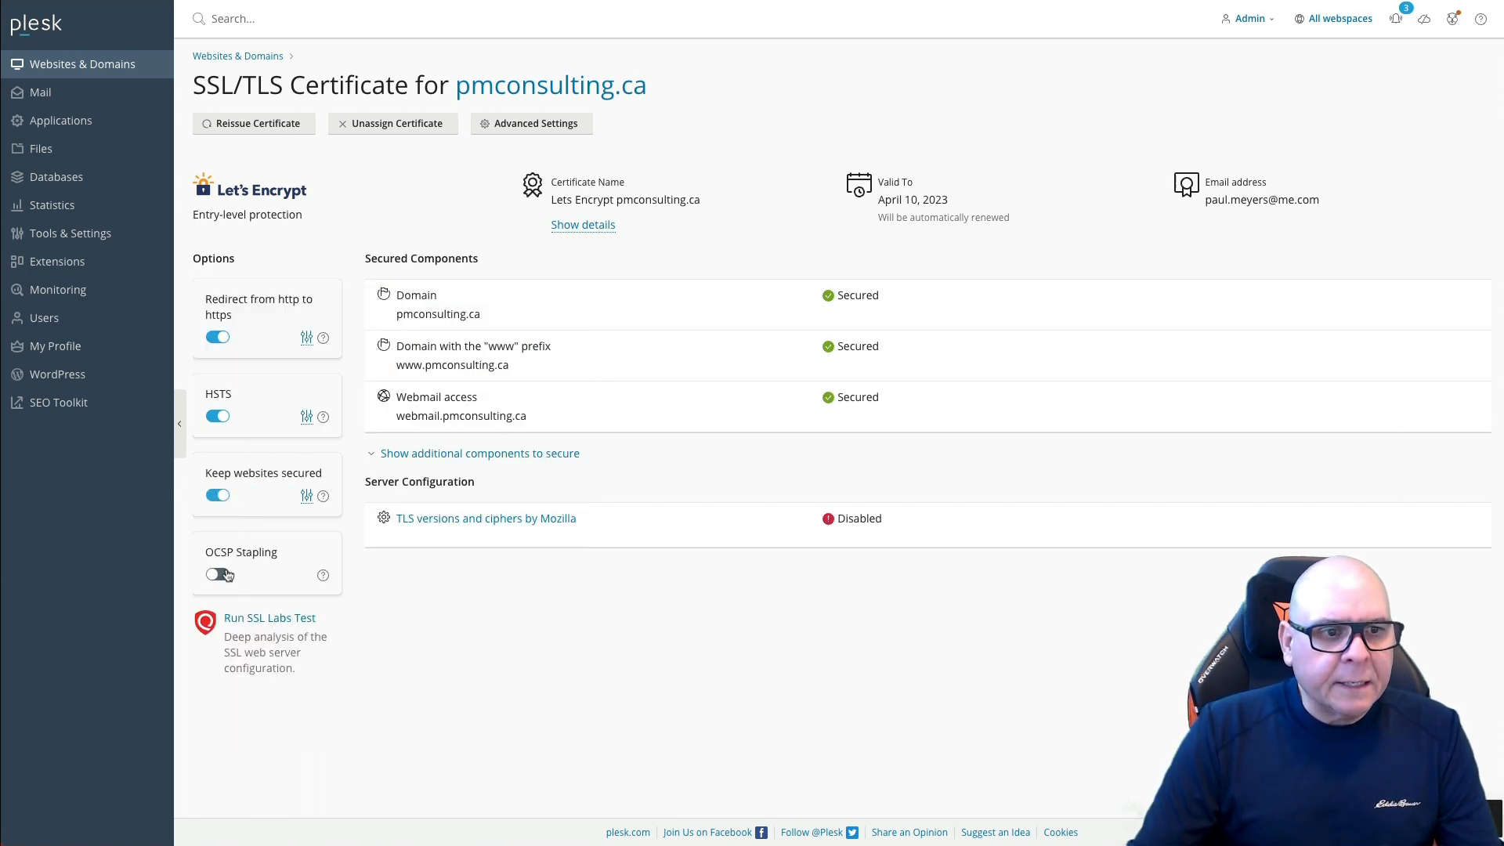
left_click(227, 575)
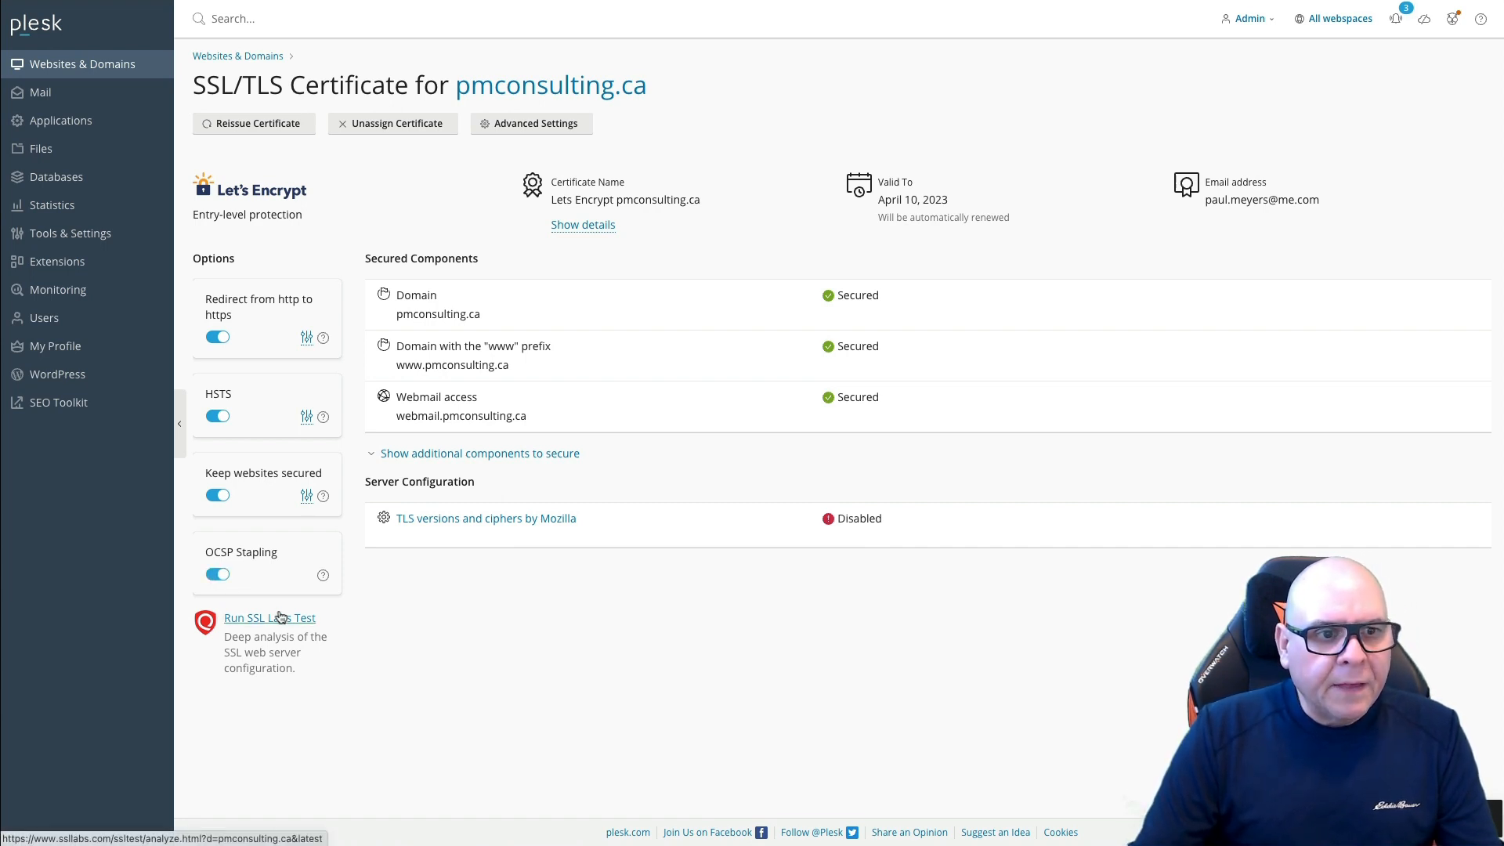
left_click(486, 517)
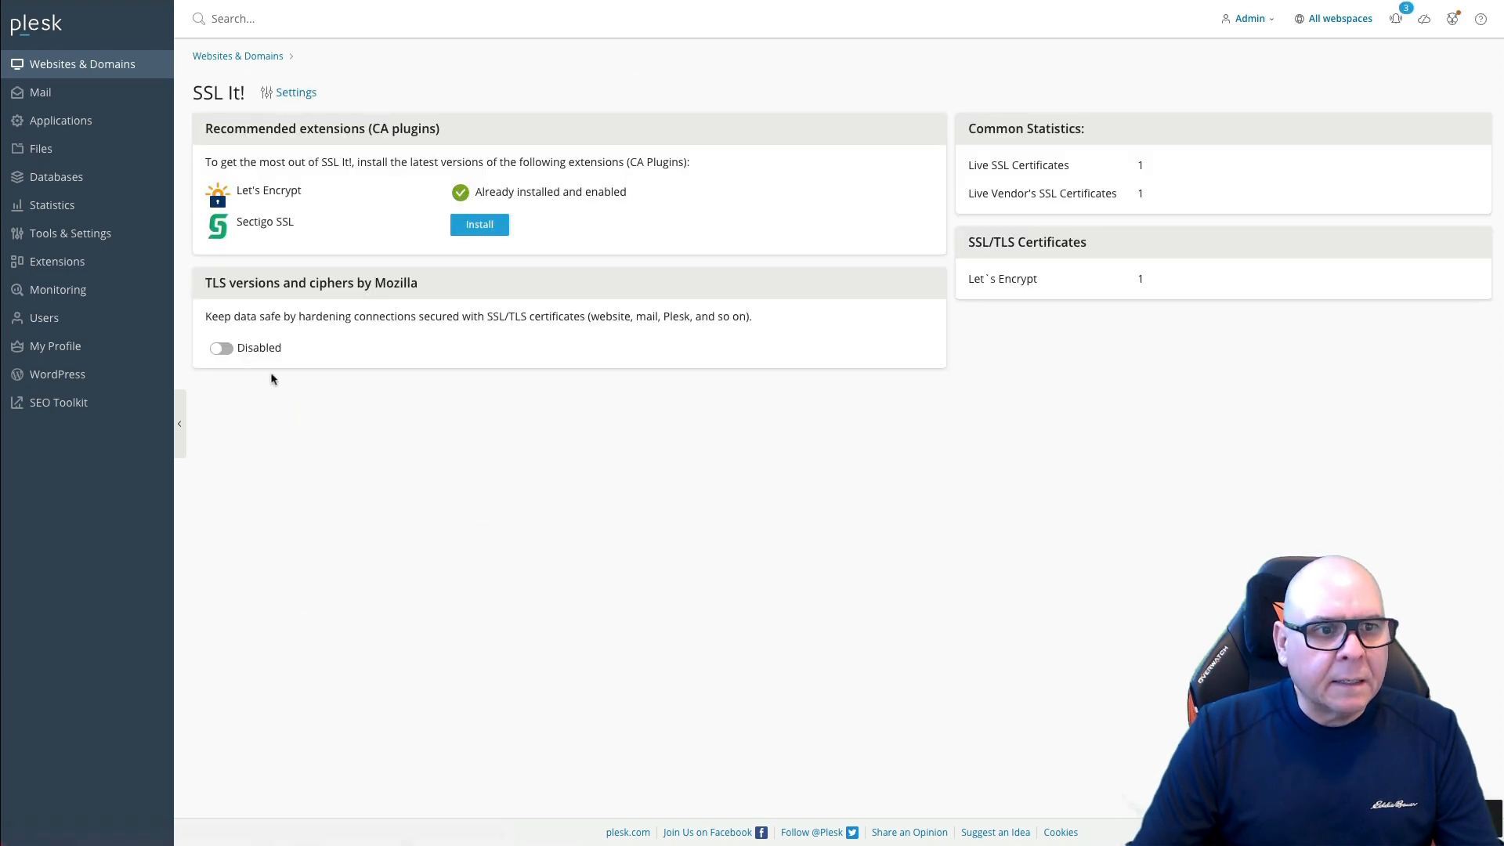
Step: Turn on Mozilla TLS versions and ciphers with the Intermediate preset and sync it
left_click(222, 349)
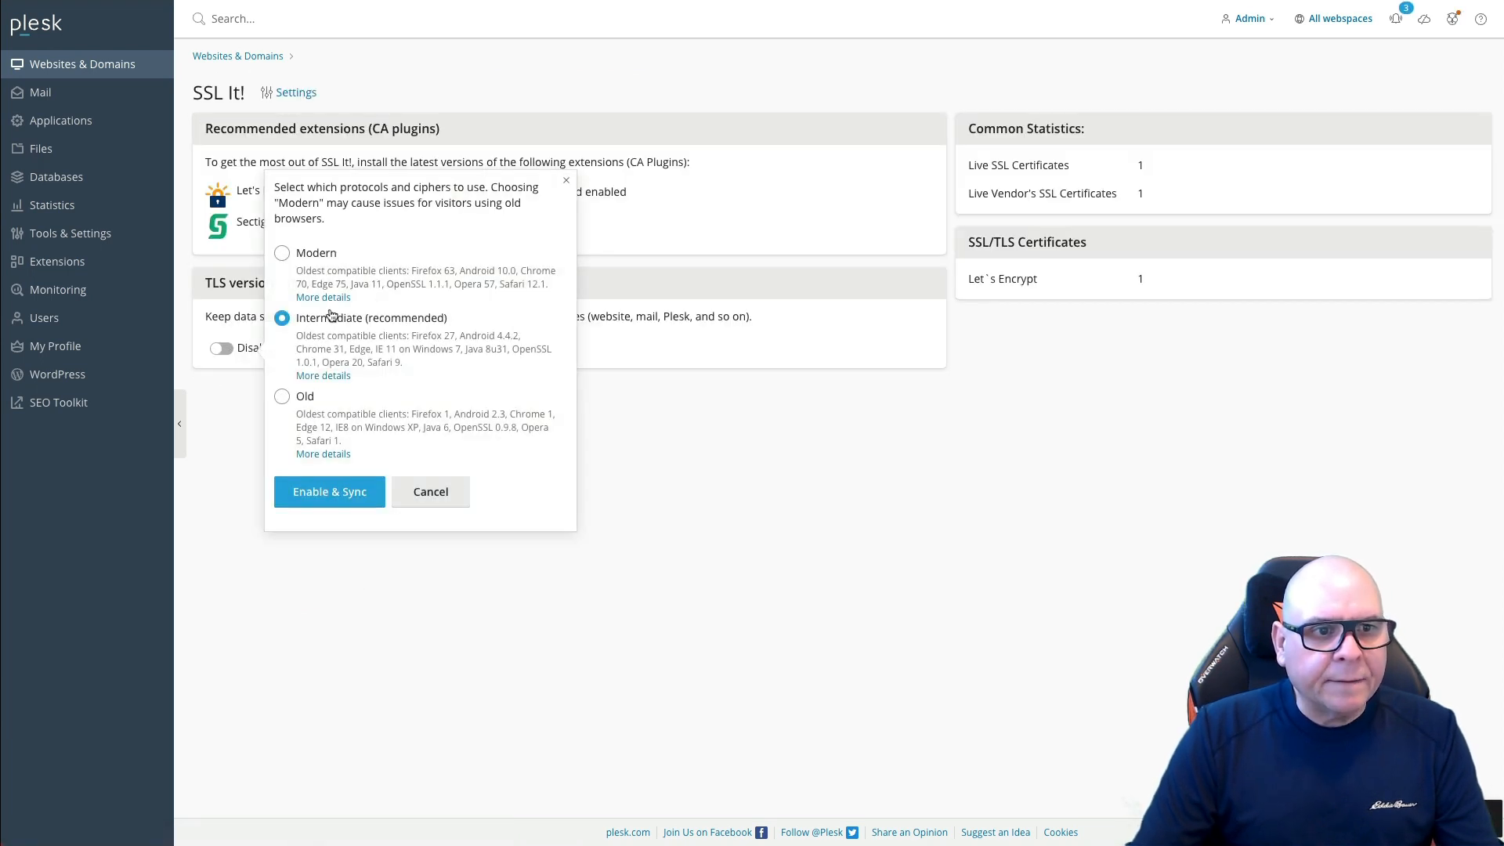
left_click(321, 494)
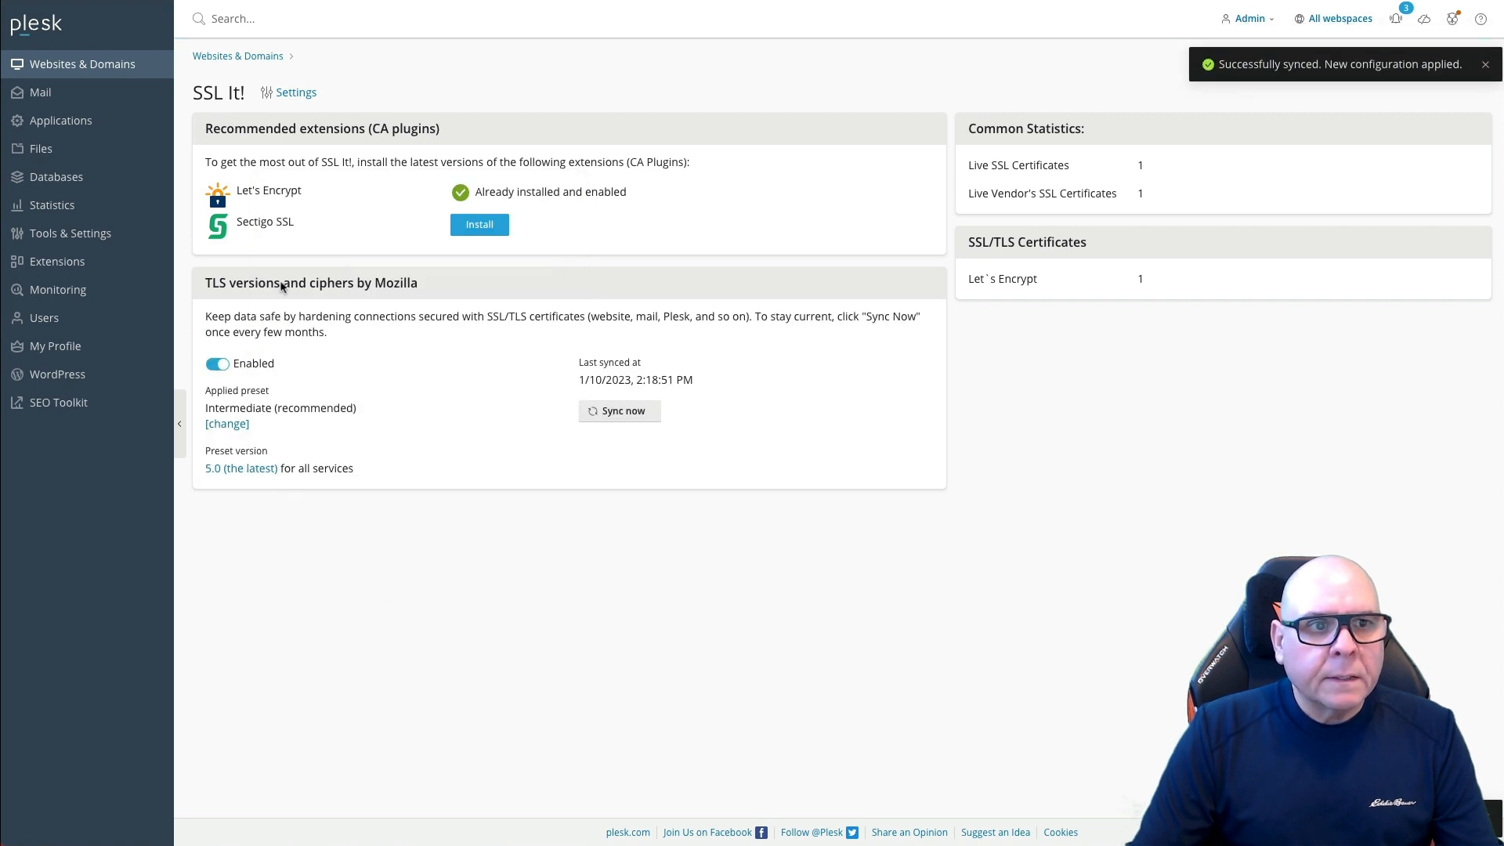
left_click(47, 33)
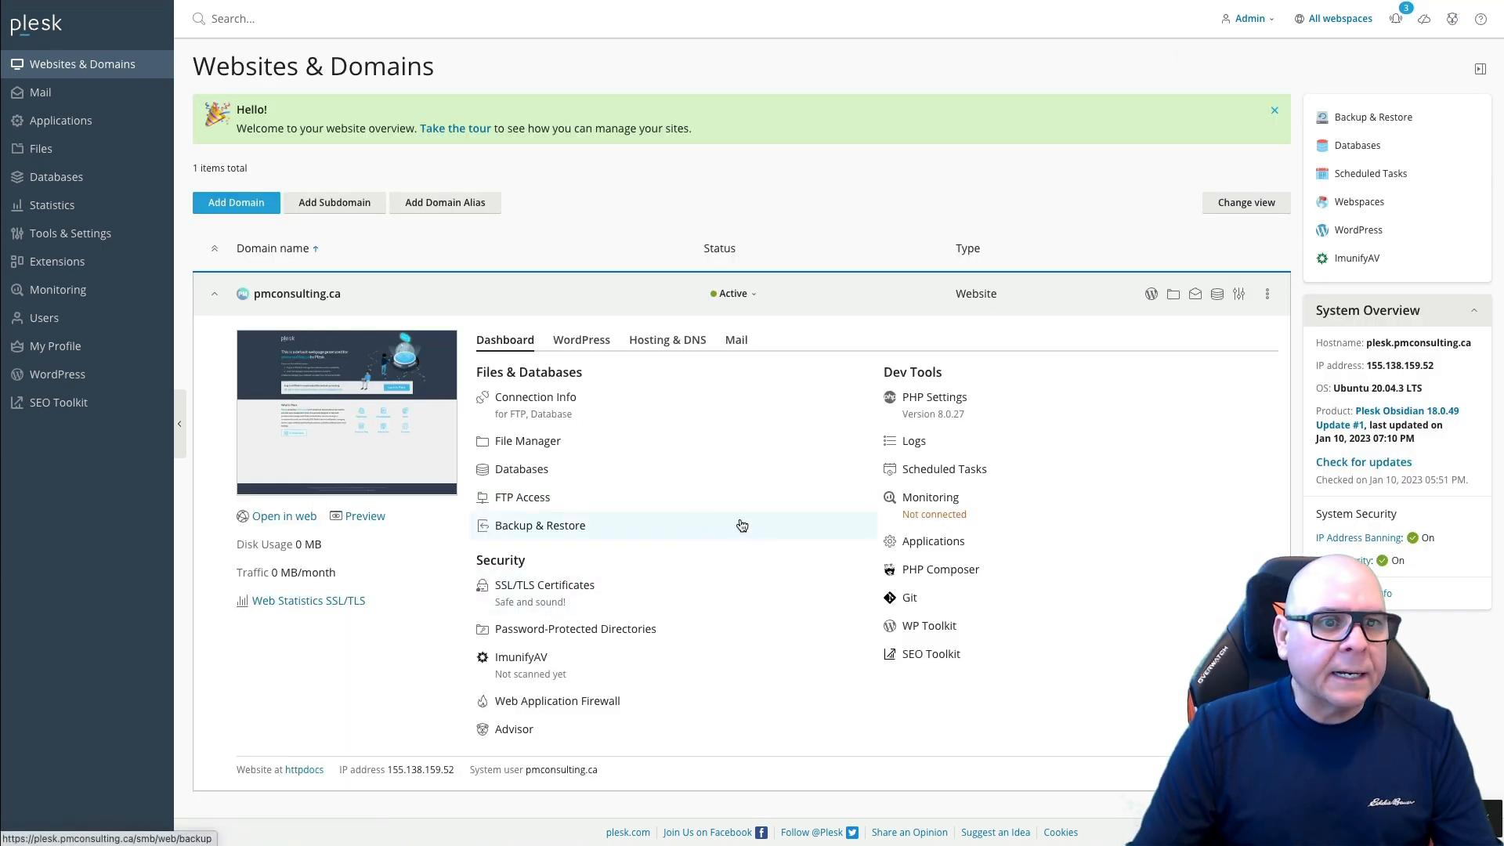
left_click(53, 378)
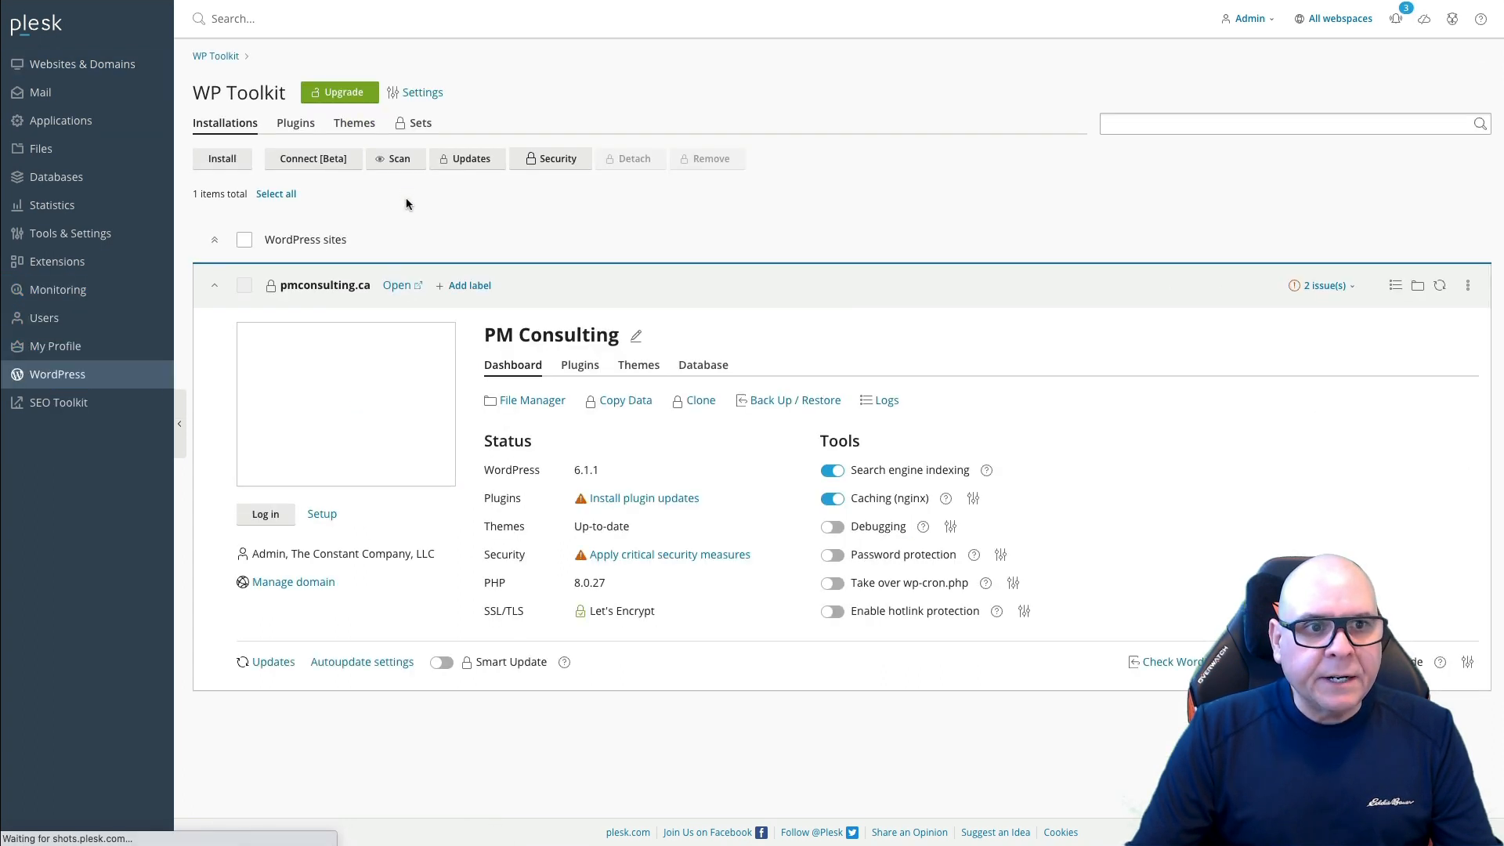
left_click(266, 515)
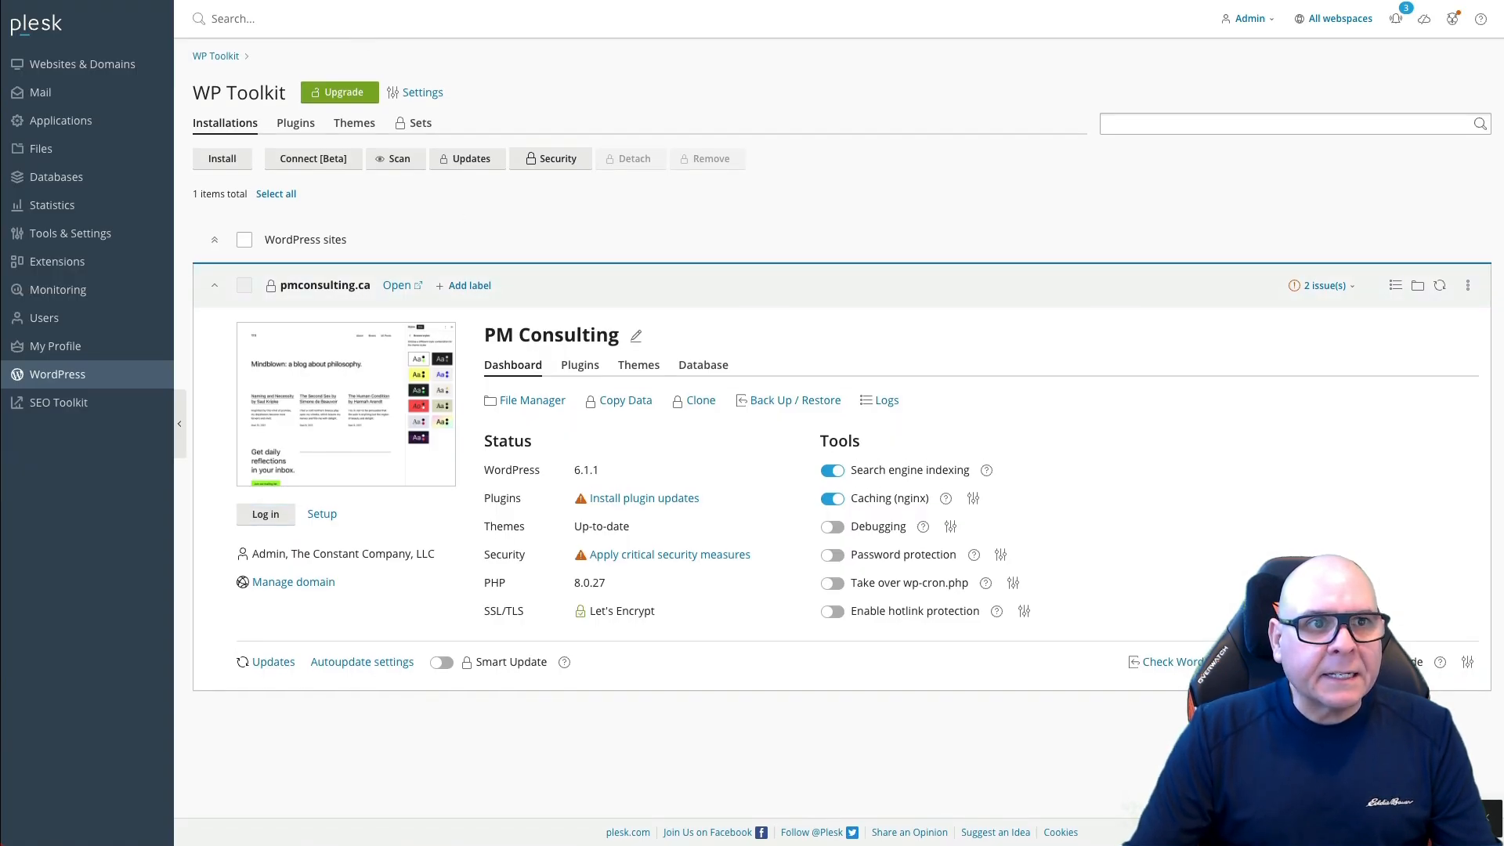
key("BackSpace")
key("BackSpace")
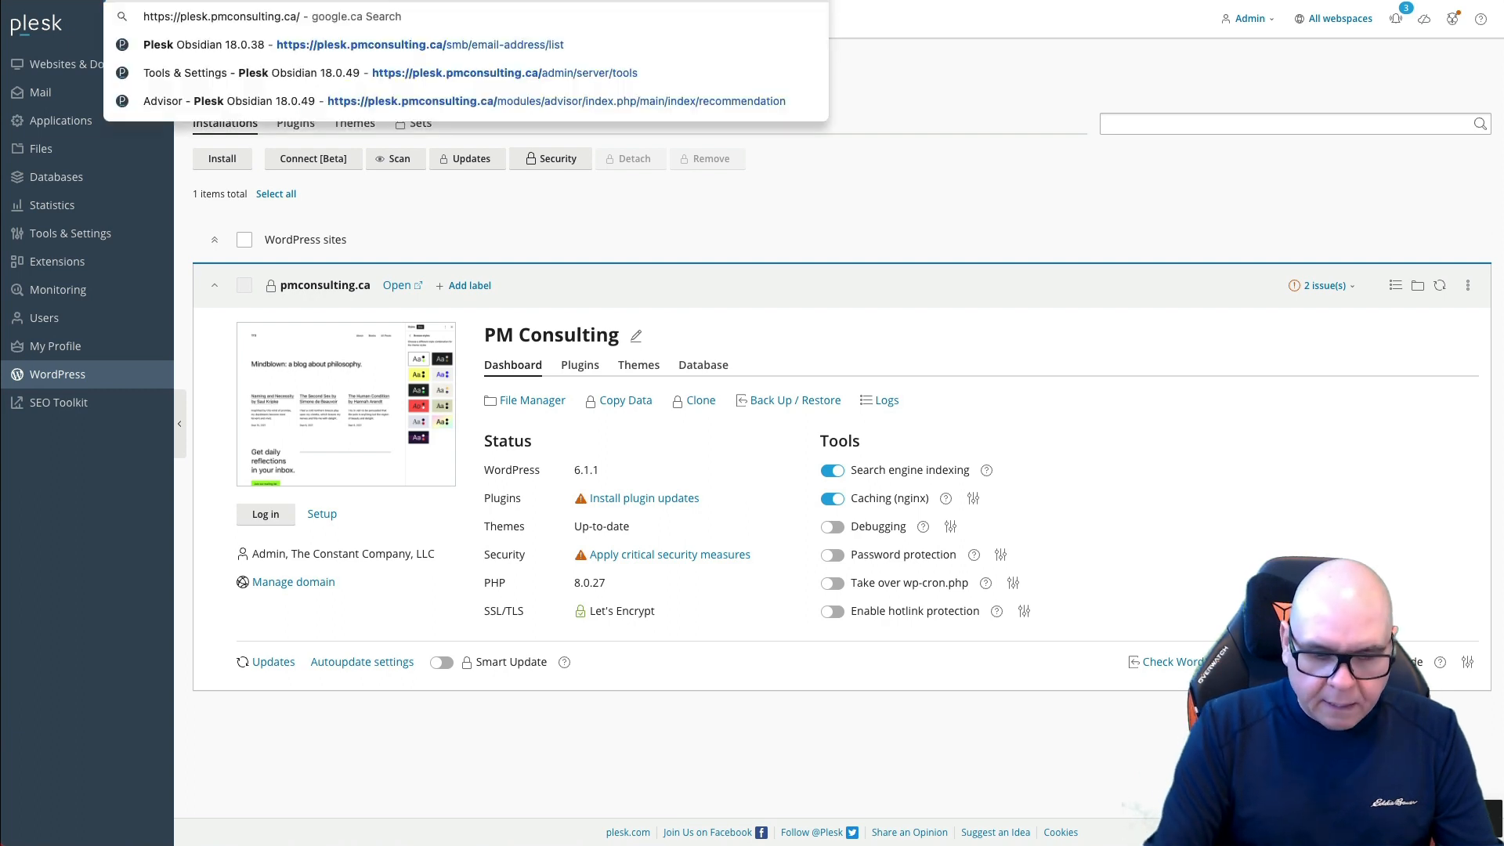
key("Return")
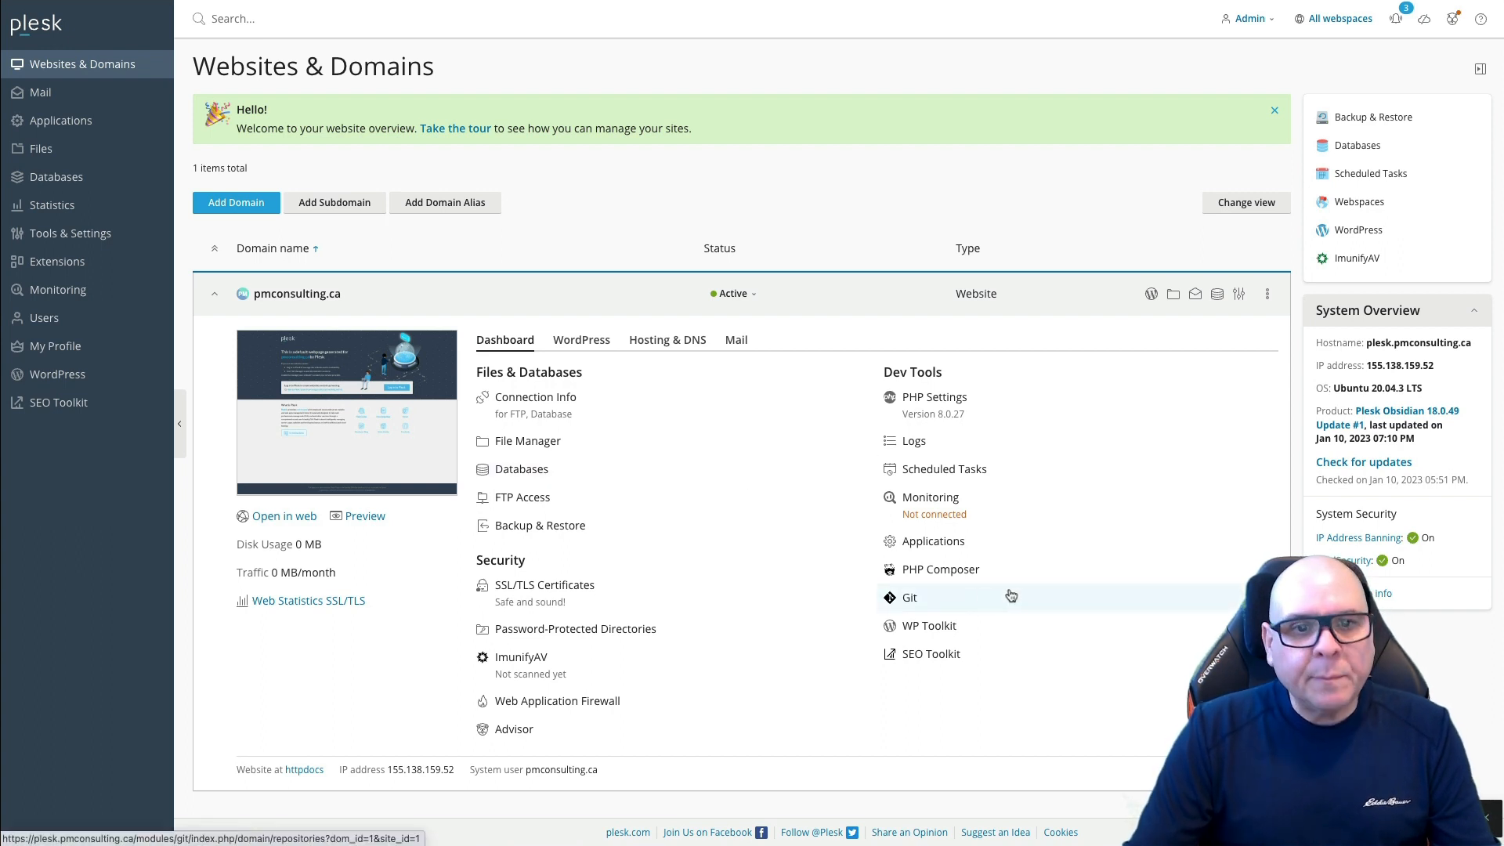
scroll(1078, 629, "down", 1)
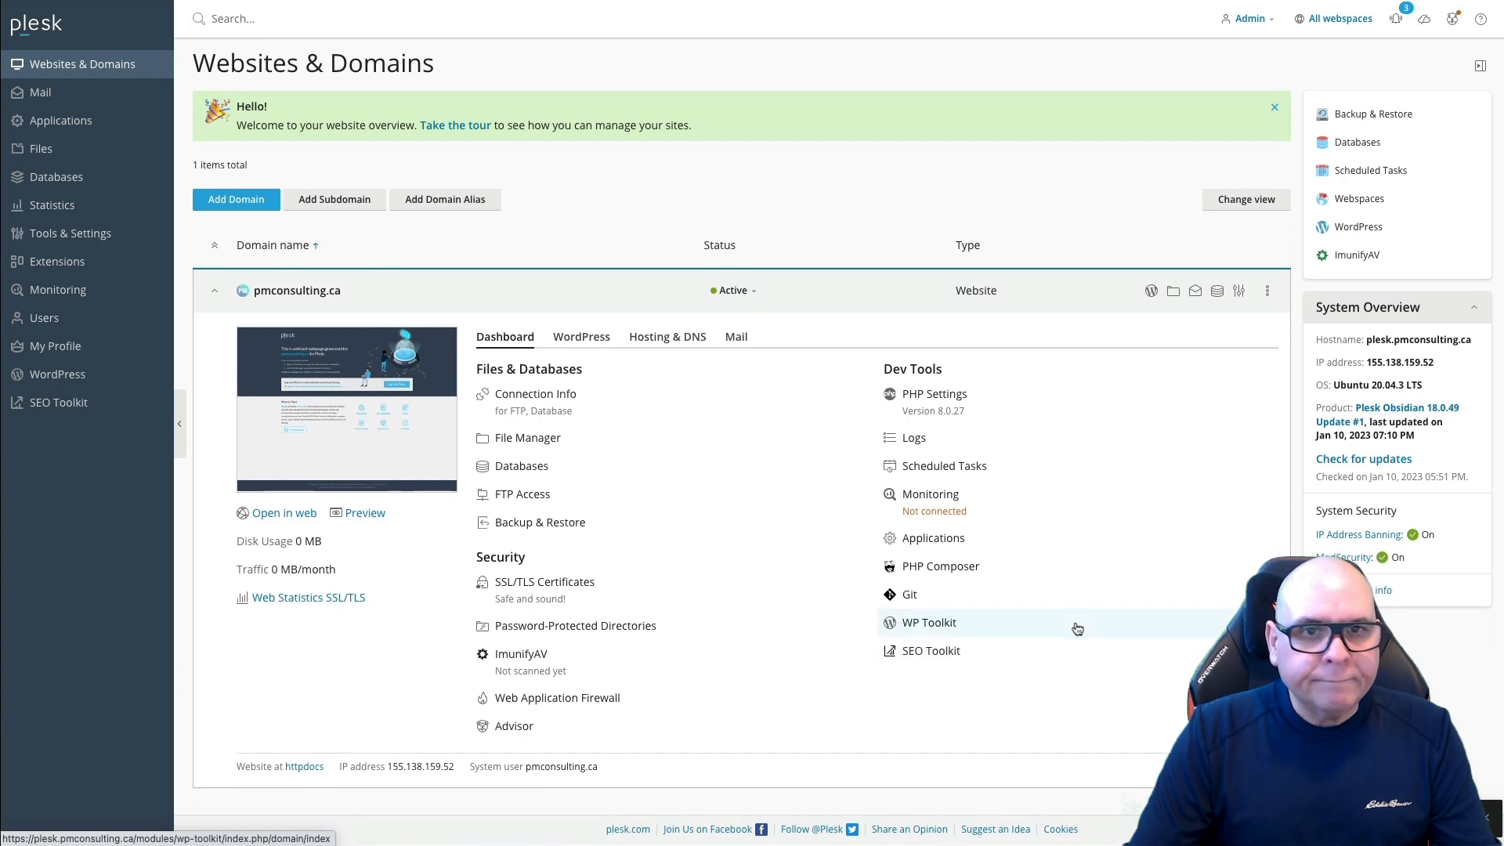
scroll(1077, 629, "up", 1)
type("a")
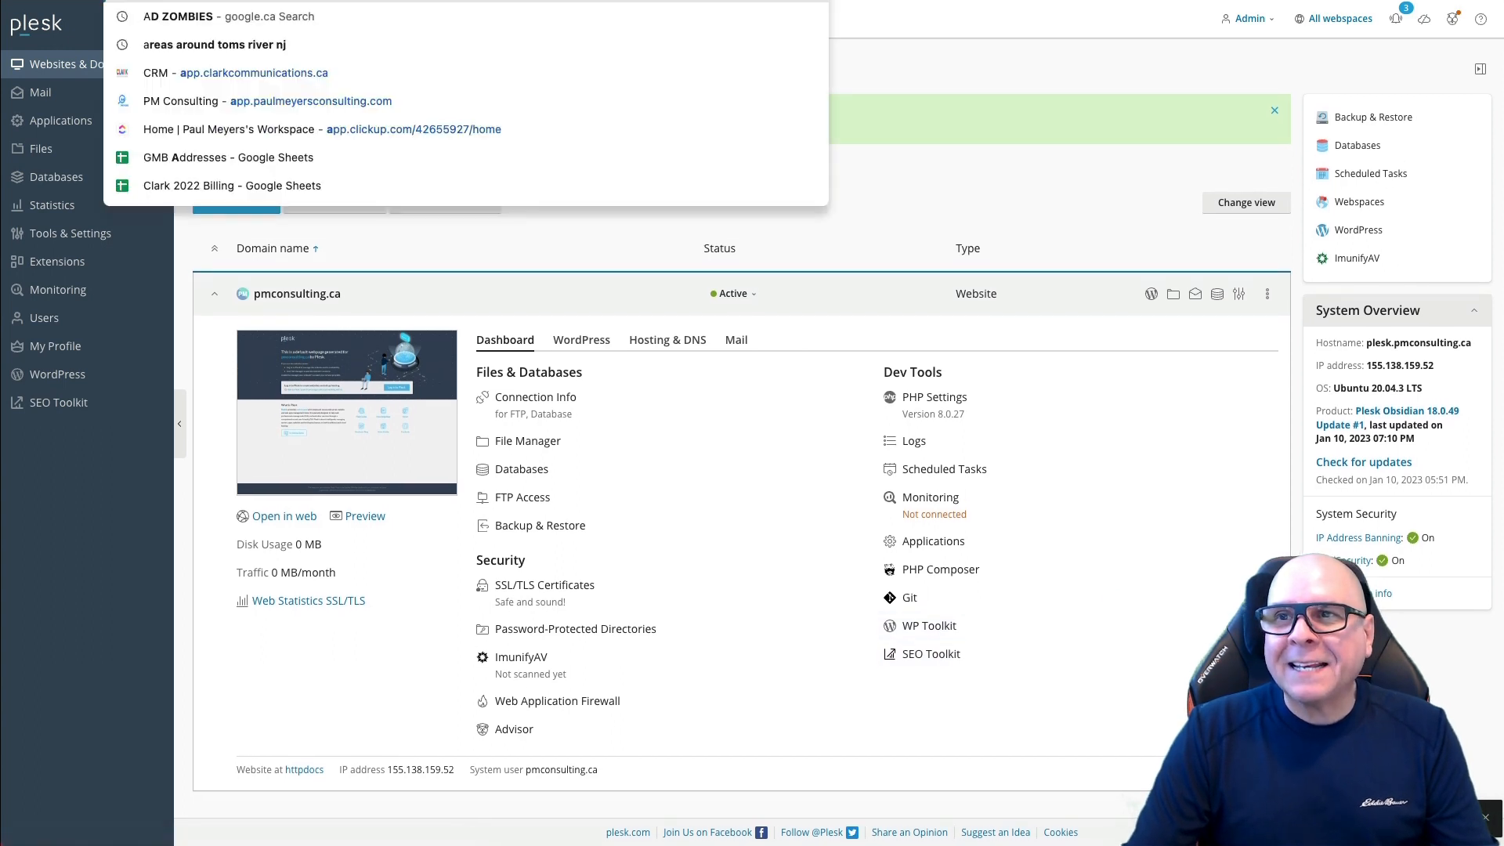